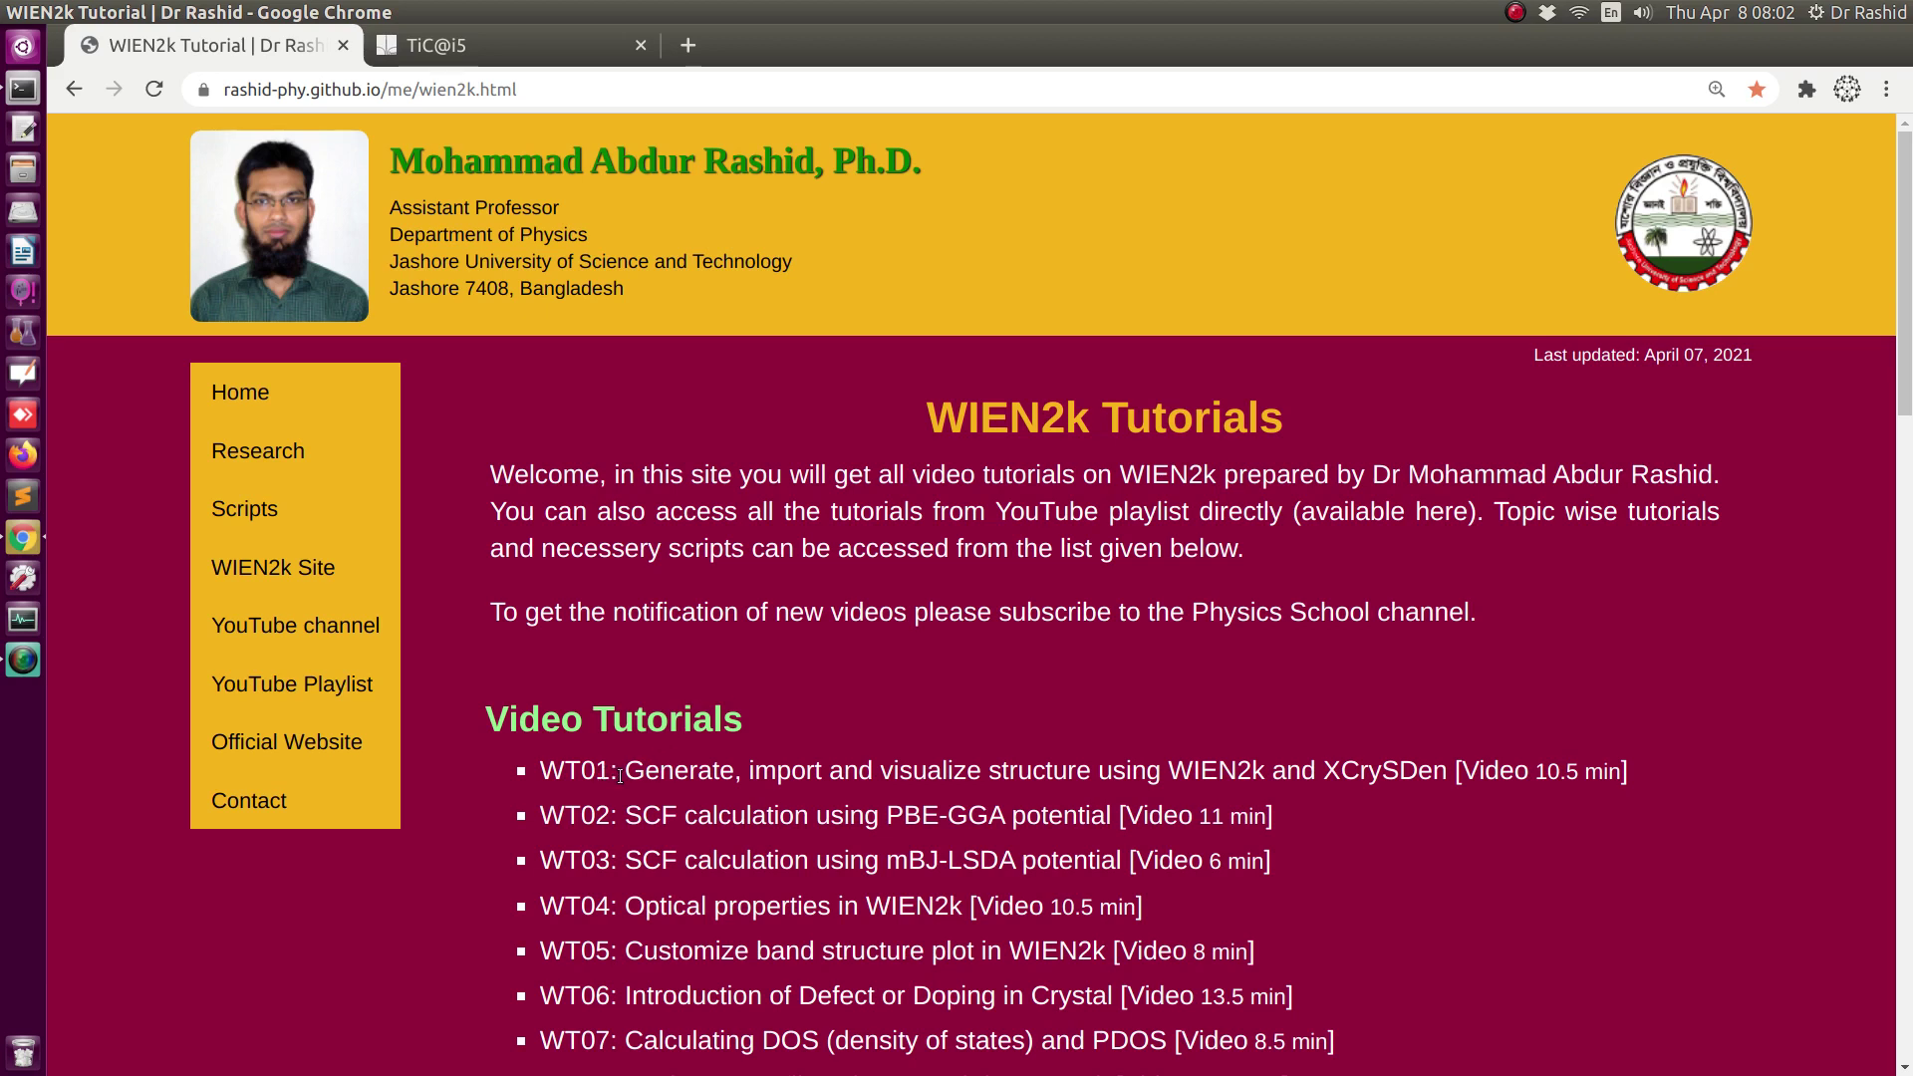
left_click_drag(620, 776, 1395, 774)
left_click(1126, 677)
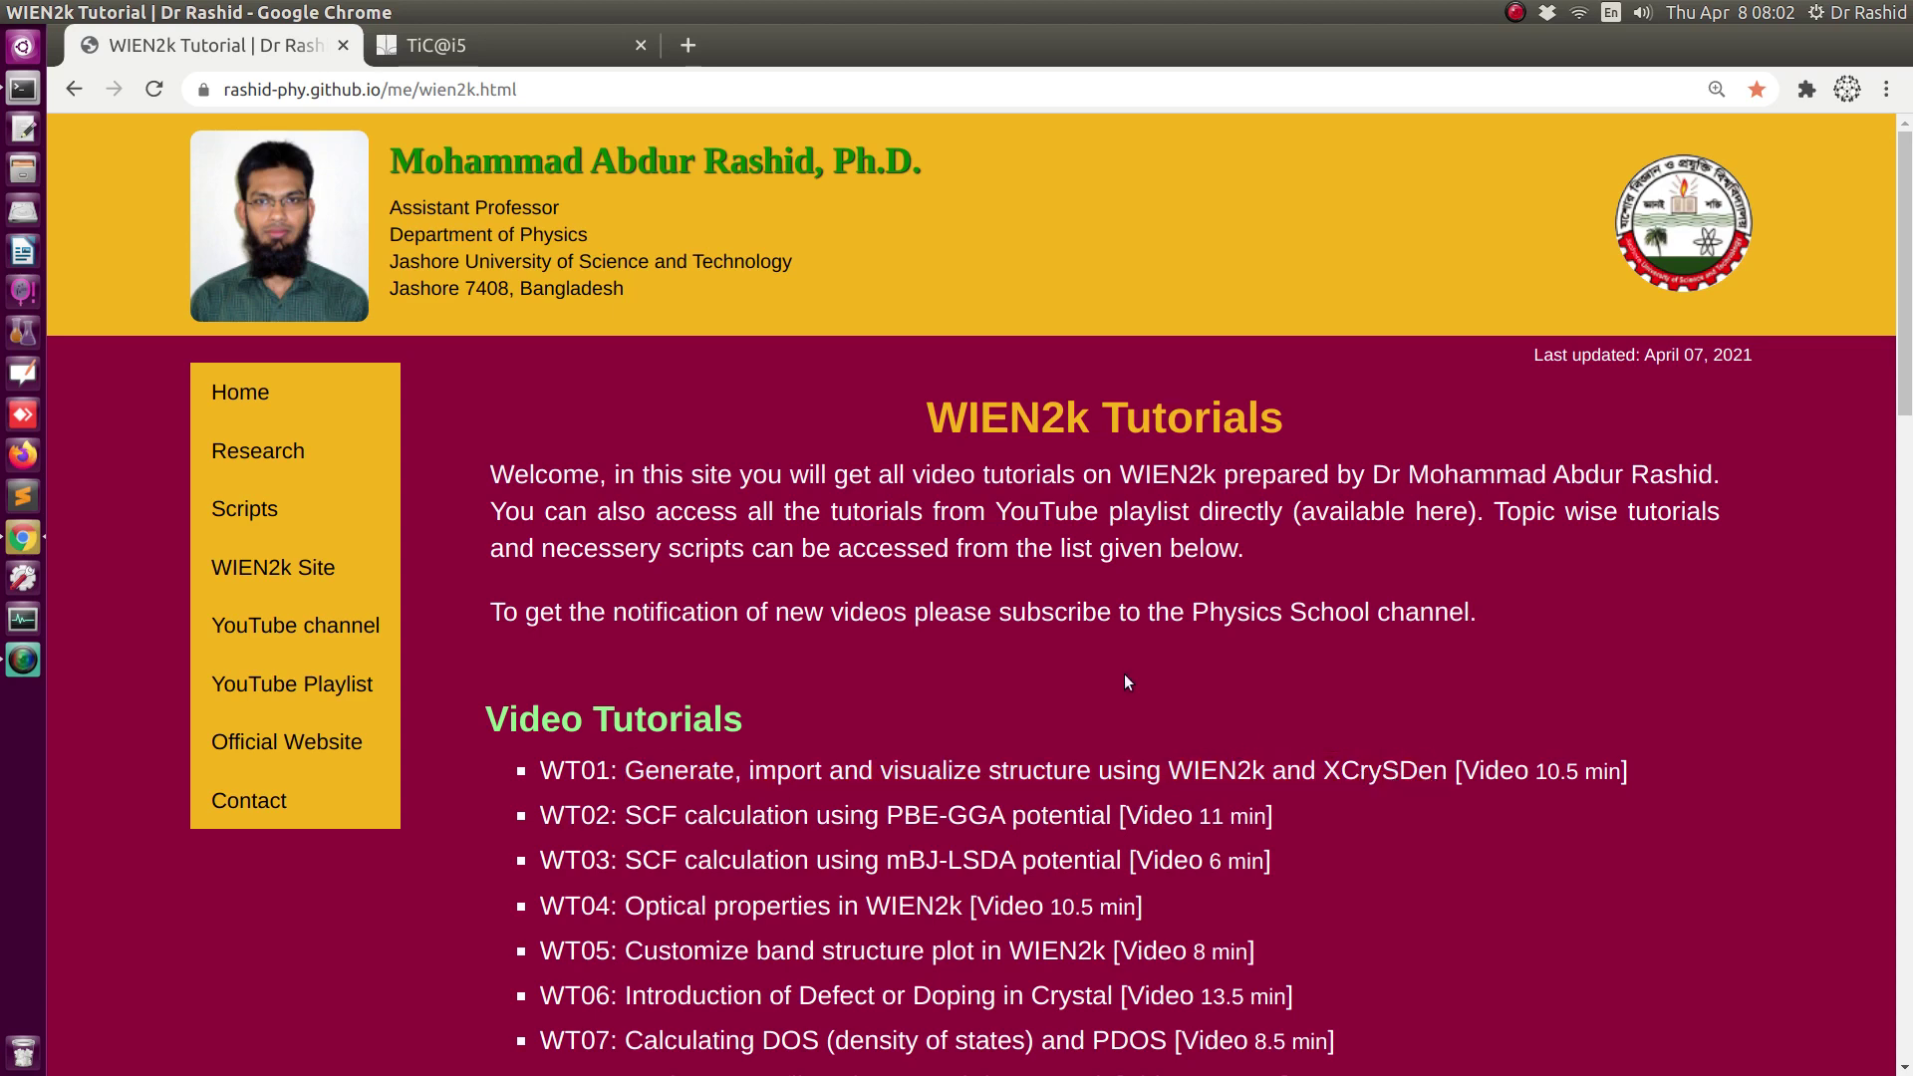
- View the TiC crystal structure in XCrySDen from the TiC session, rotate it to inspect the atoms, and close the viewer
left_click(626, 52)
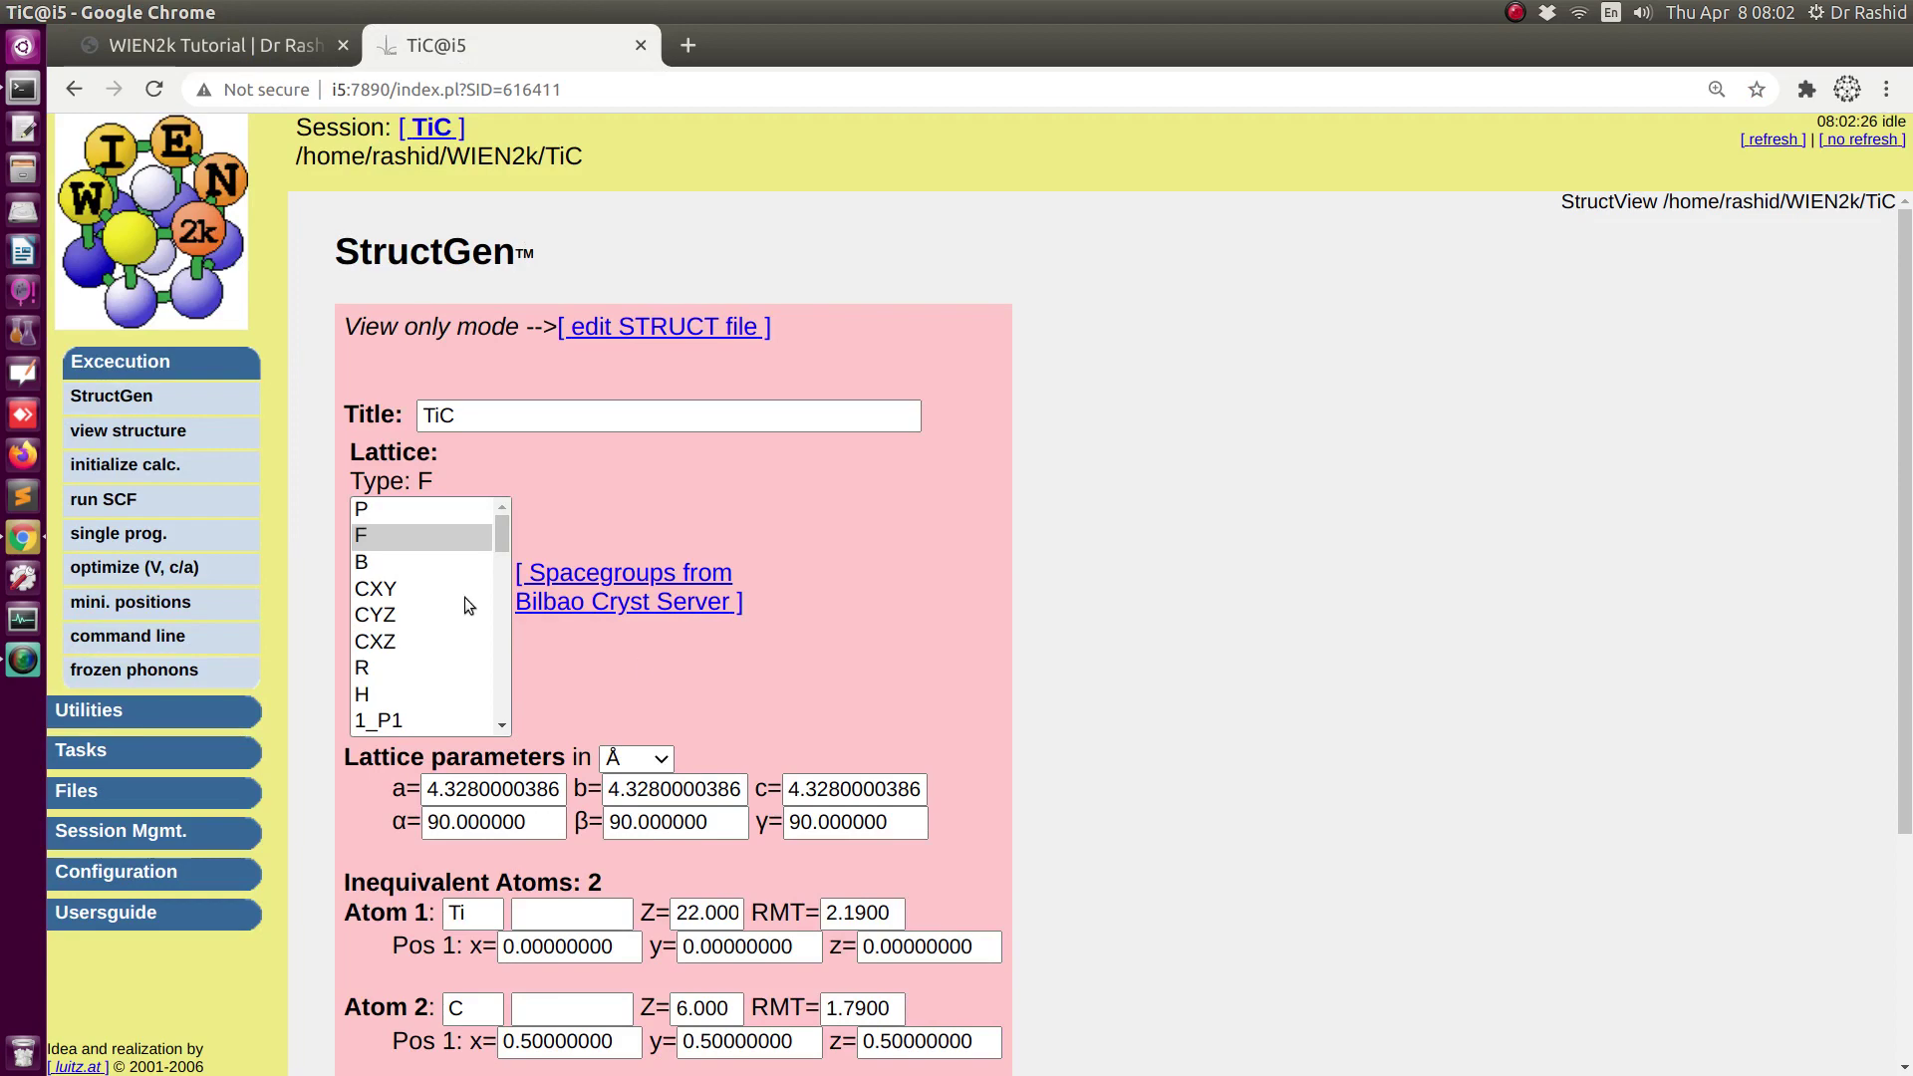
left_click(97, 435)
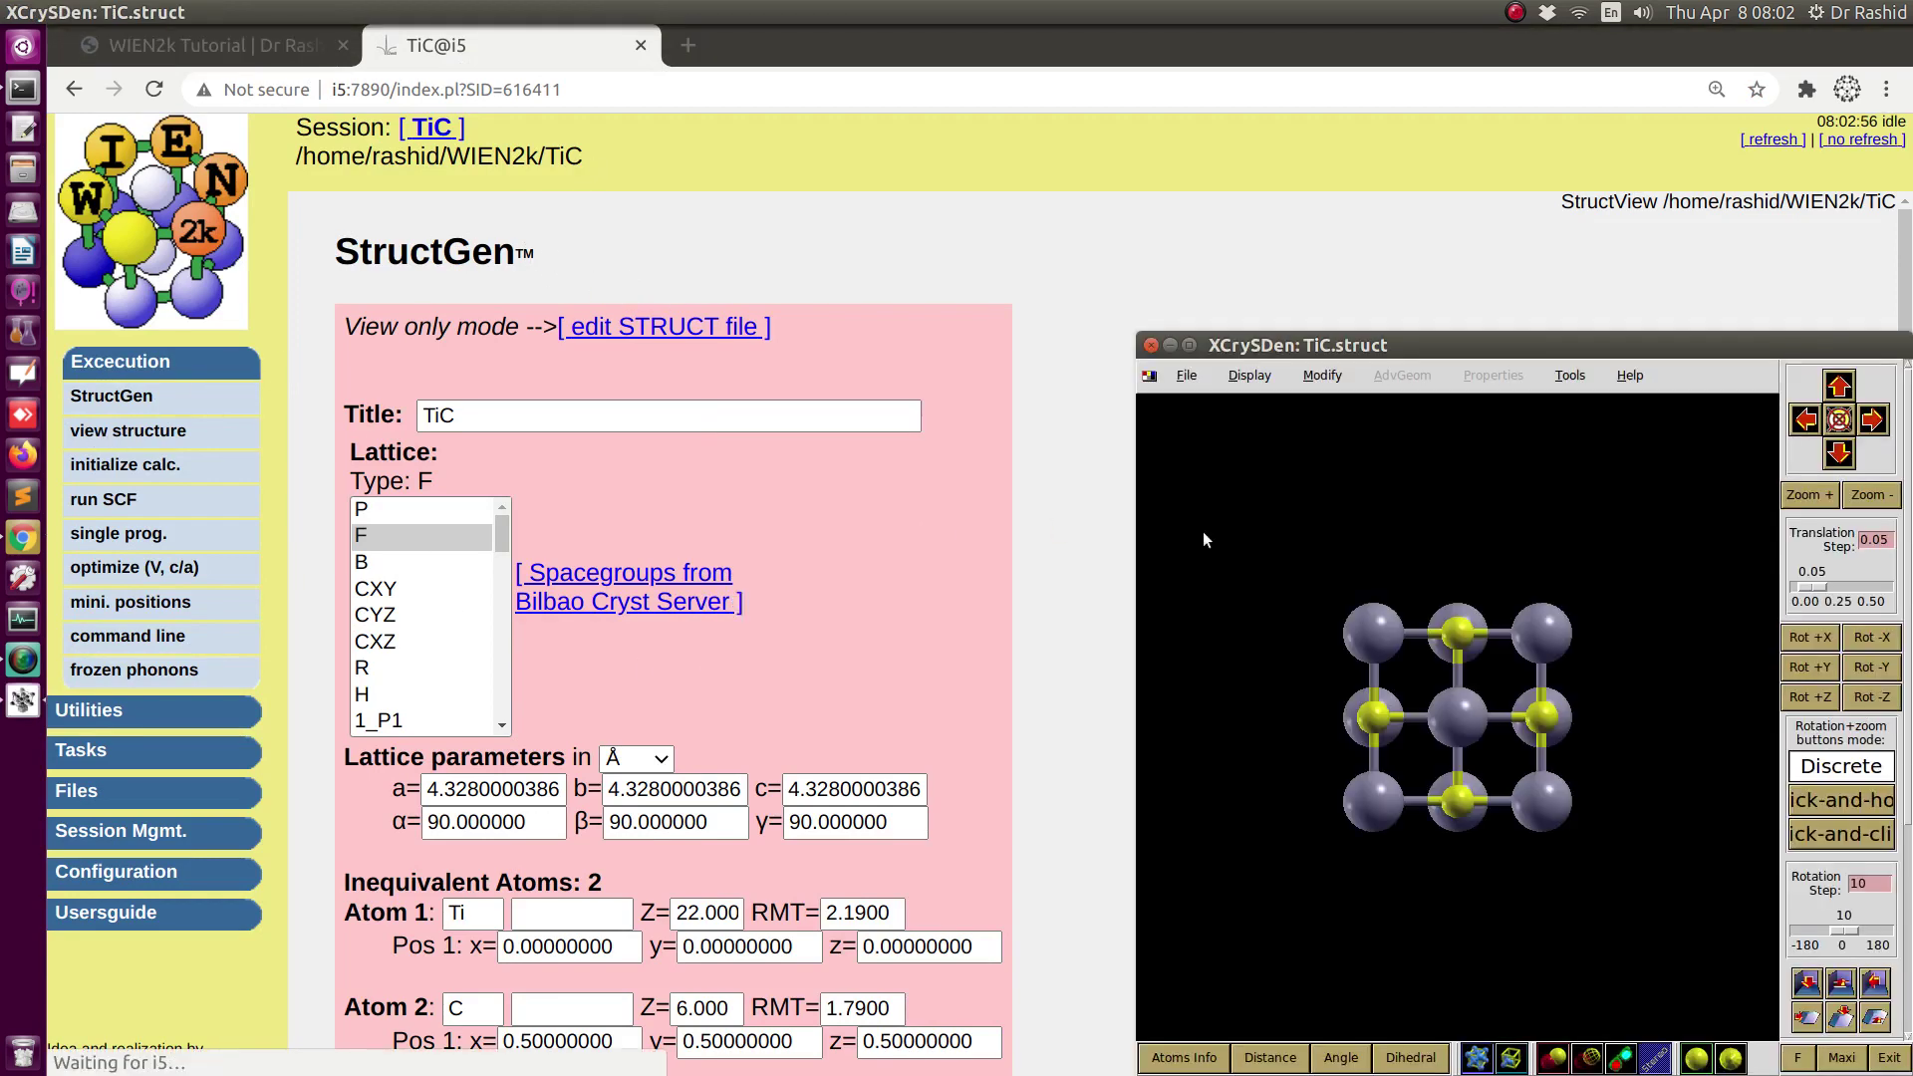
left_click_drag(1540, 638, 1201, 870)
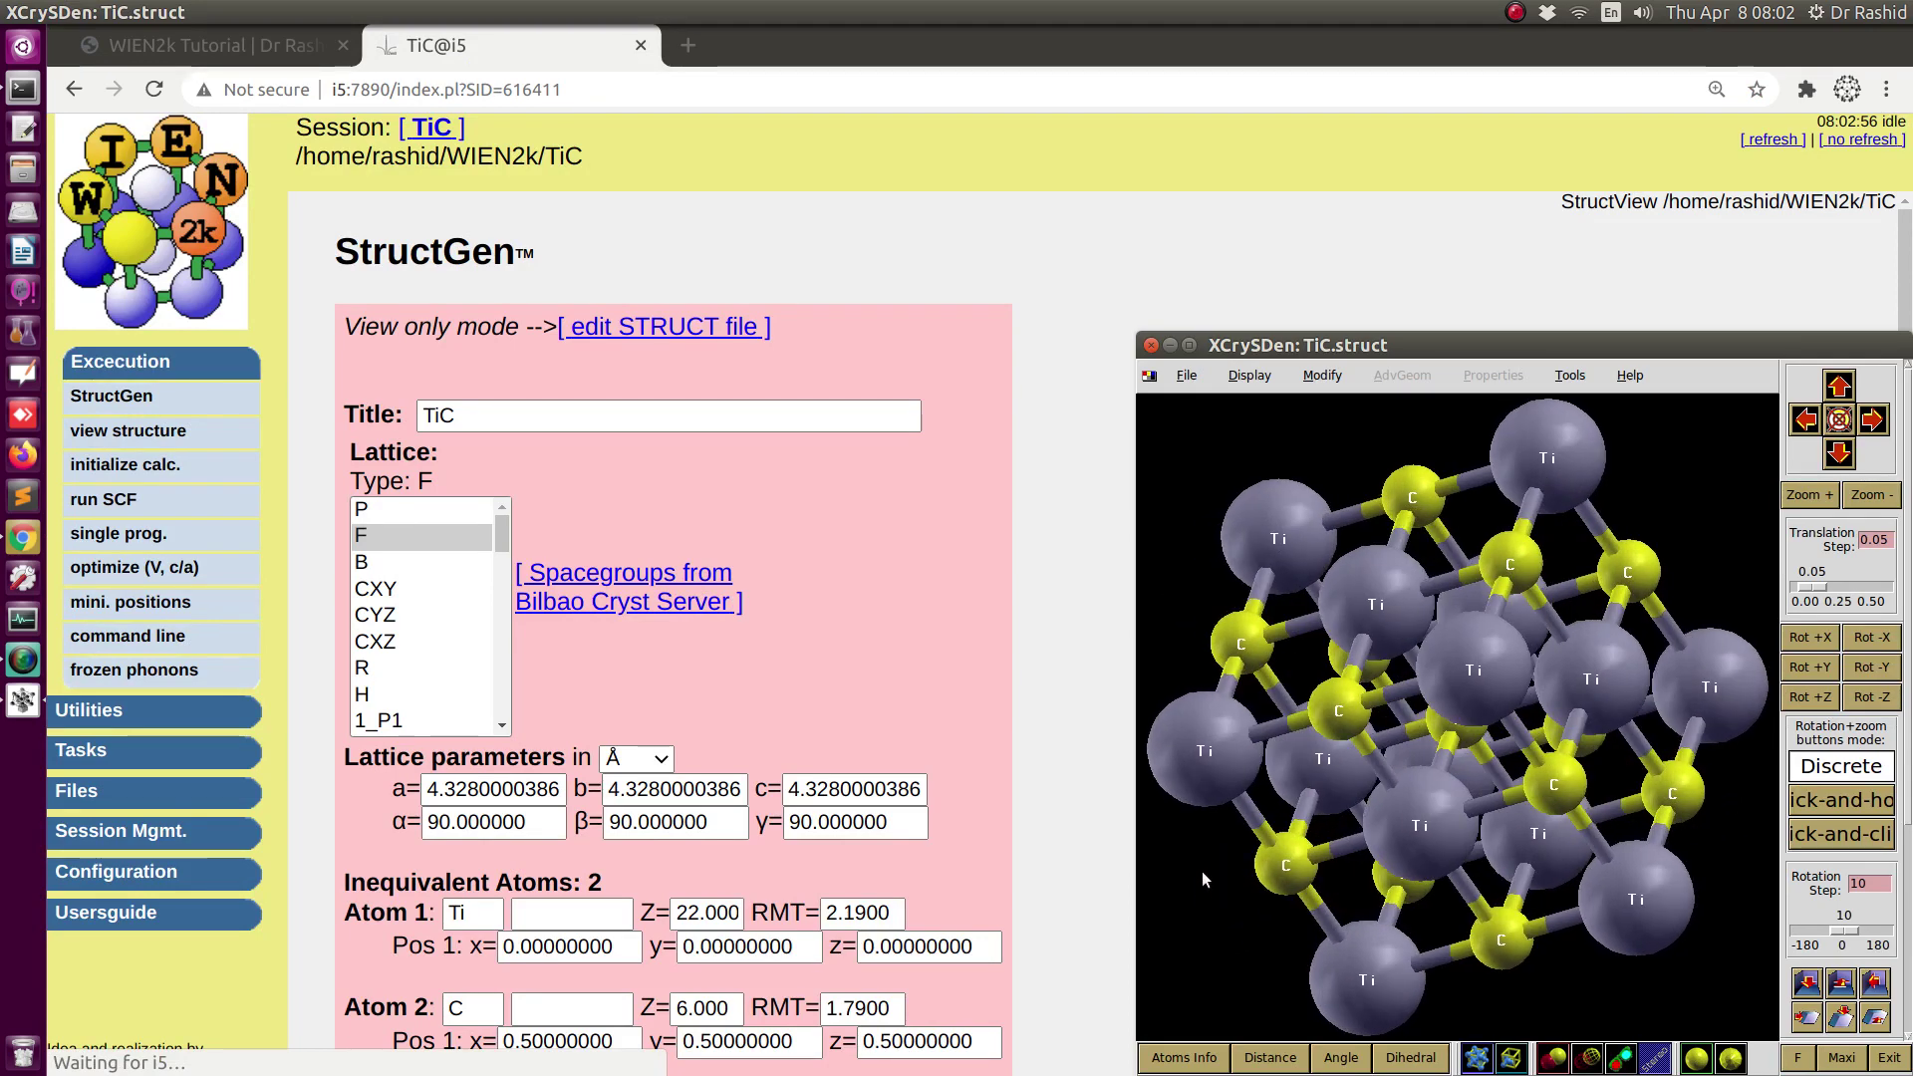
left_click(1149, 346)
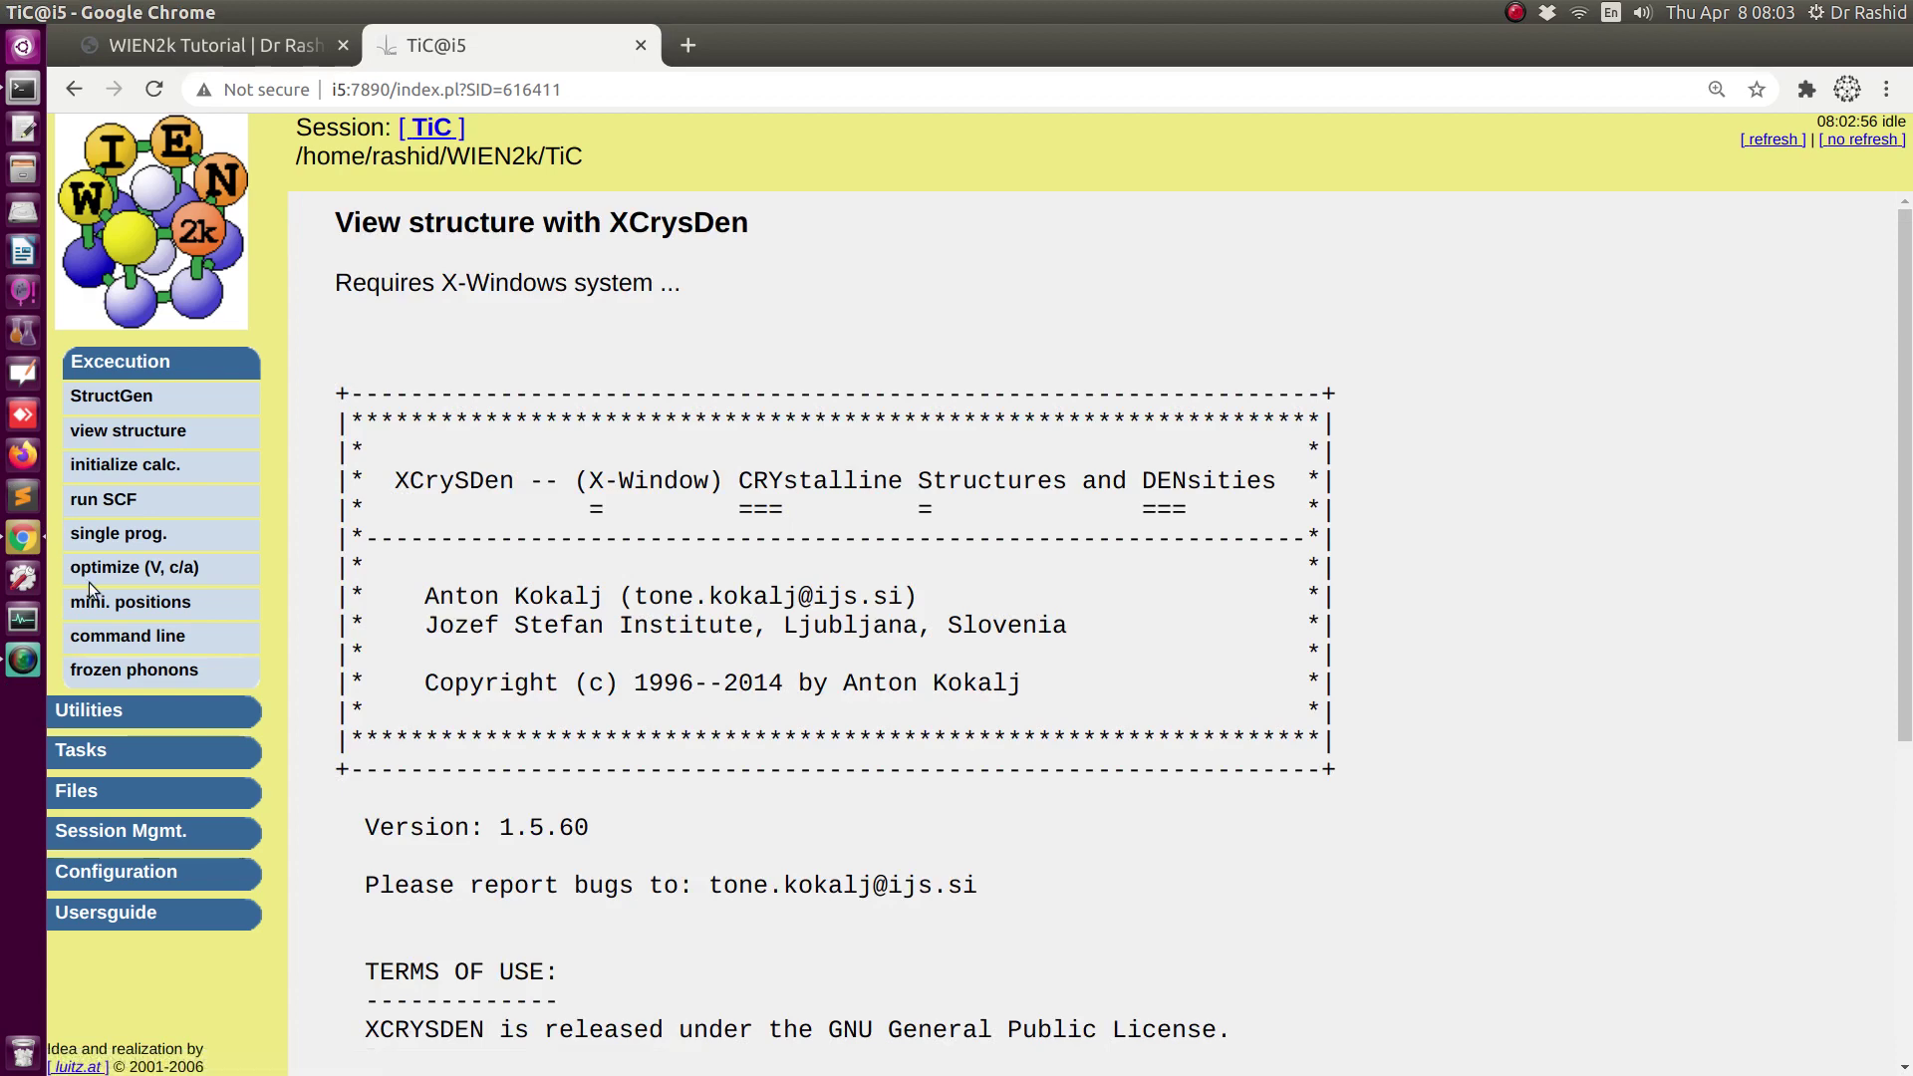
- Start initializing the TiC calculation in individual mode and run x nn with a bond-length factor of 2
left_click(110, 470)
scroll(618, 552, "down", 5)
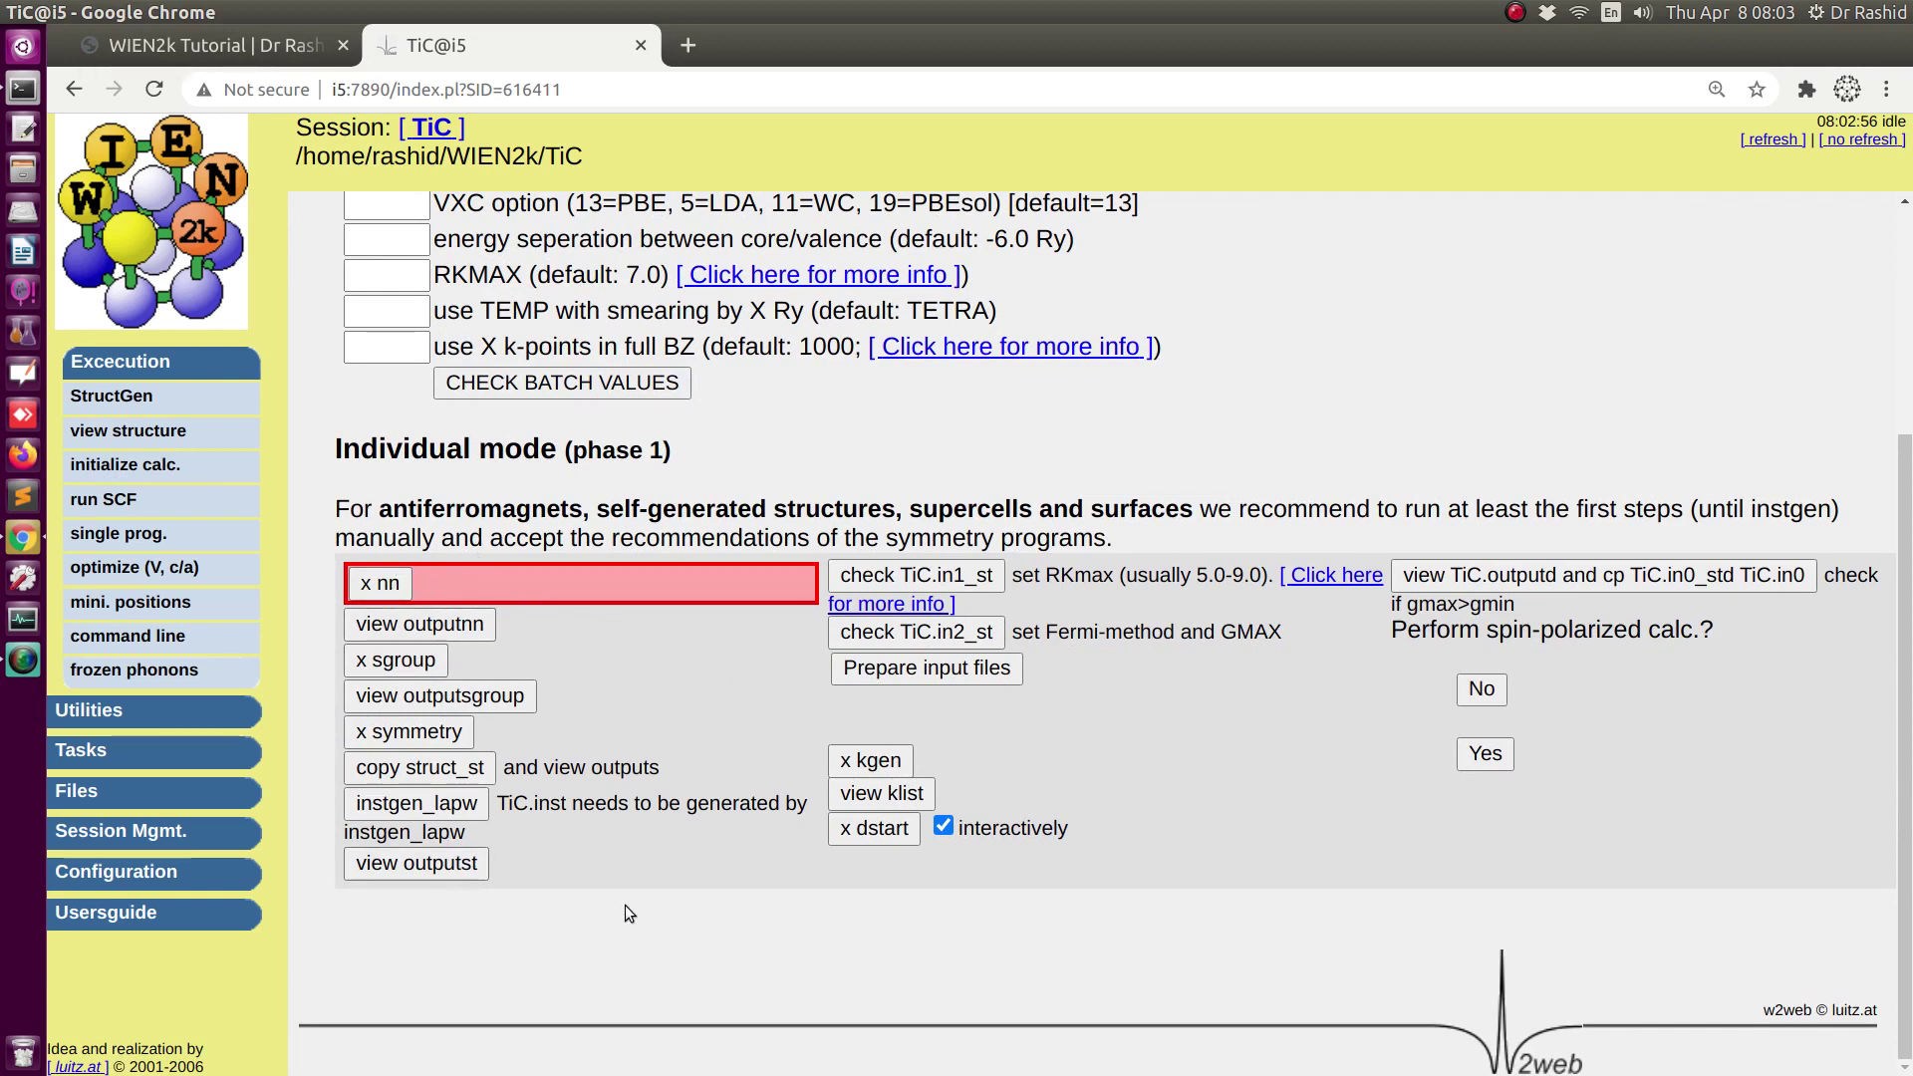
scroll(1098, 612, "up", 5)
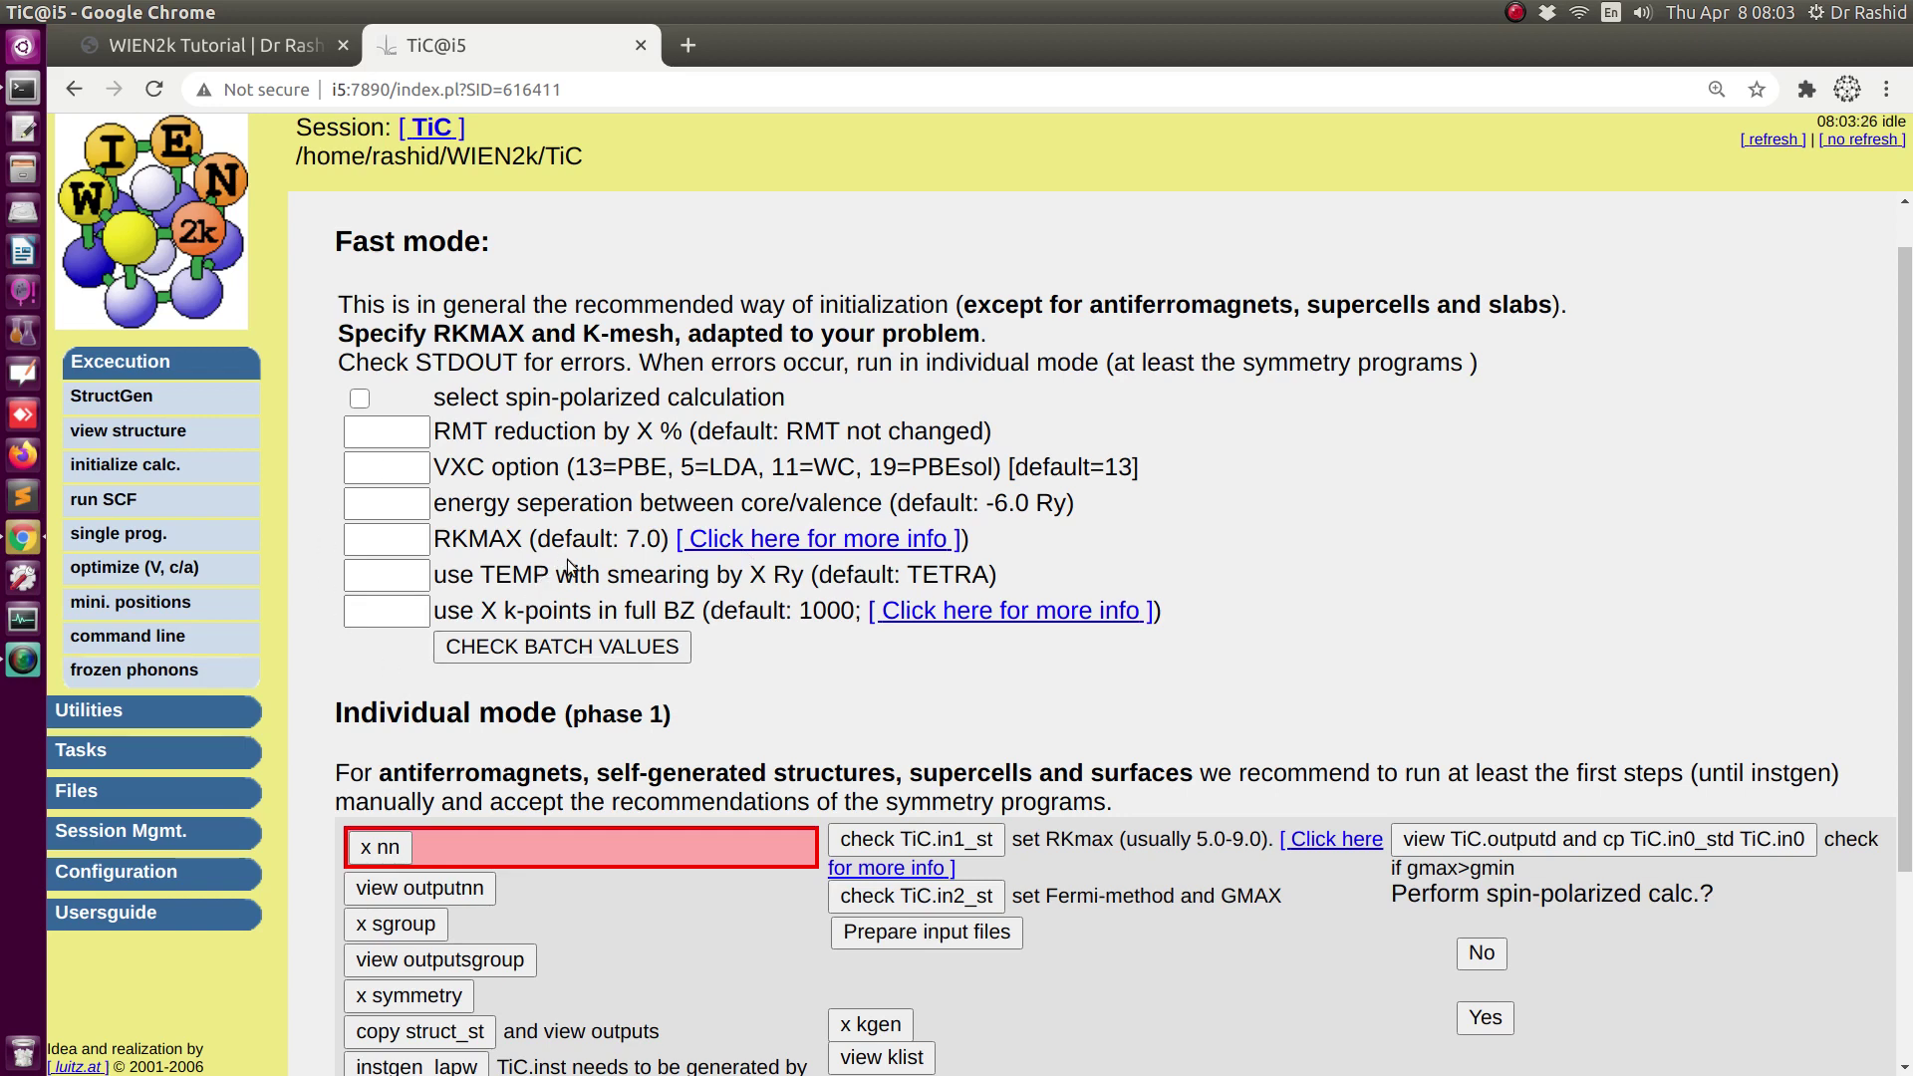
scroll(578, 563, "down", 4)
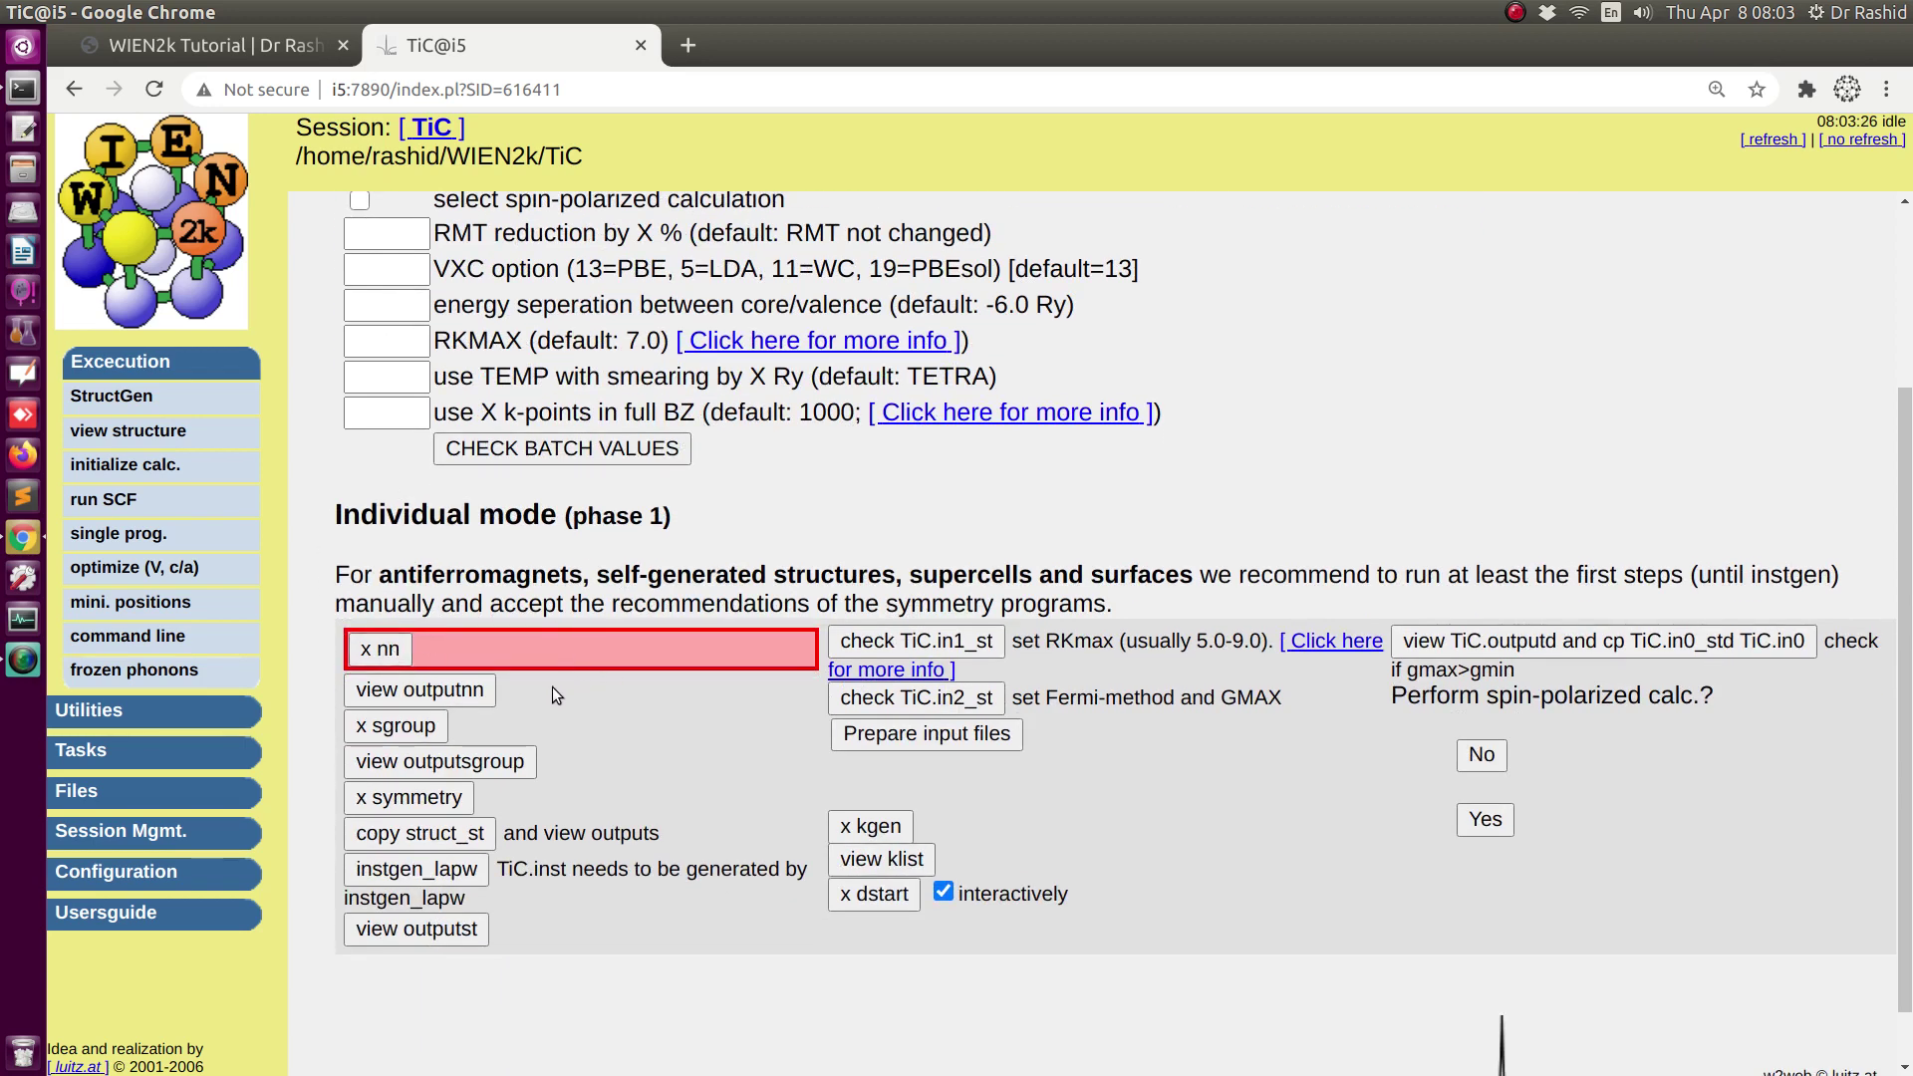
left_click(389, 651)
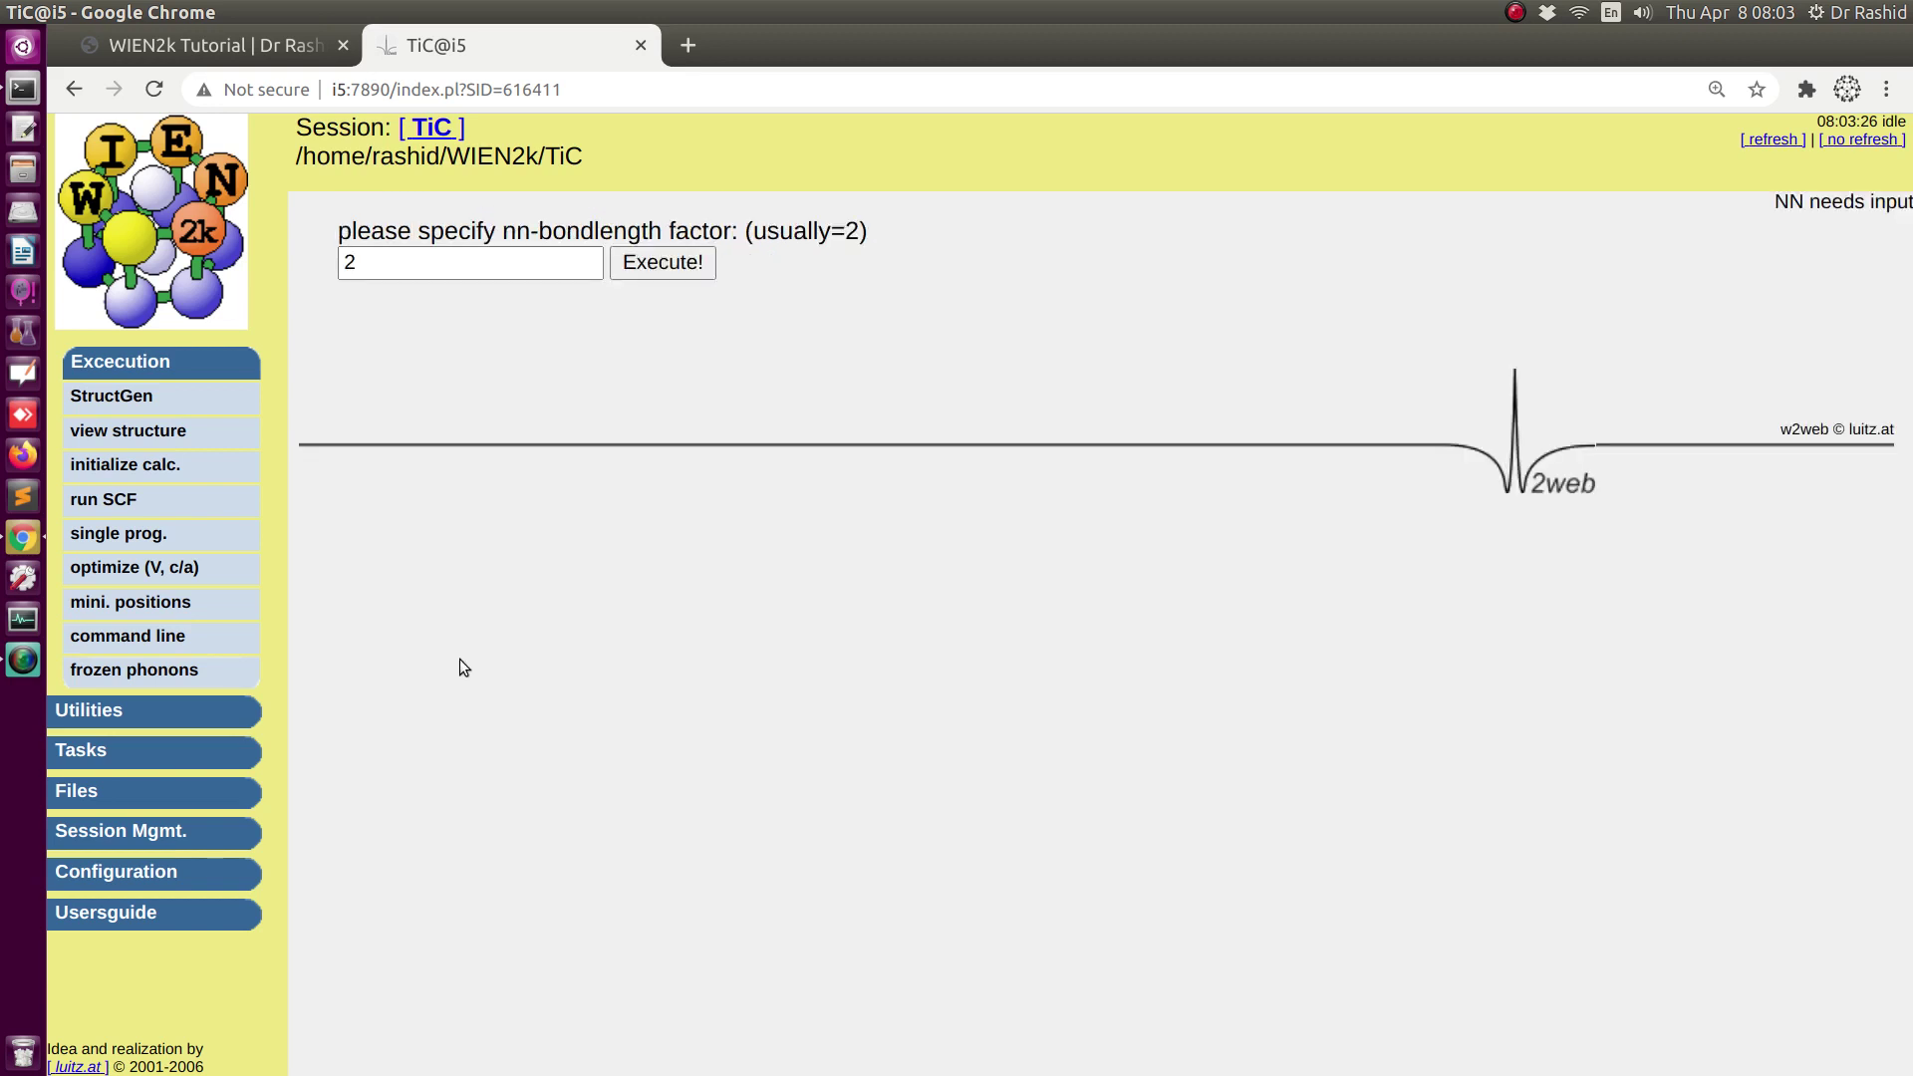
left_click(659, 265)
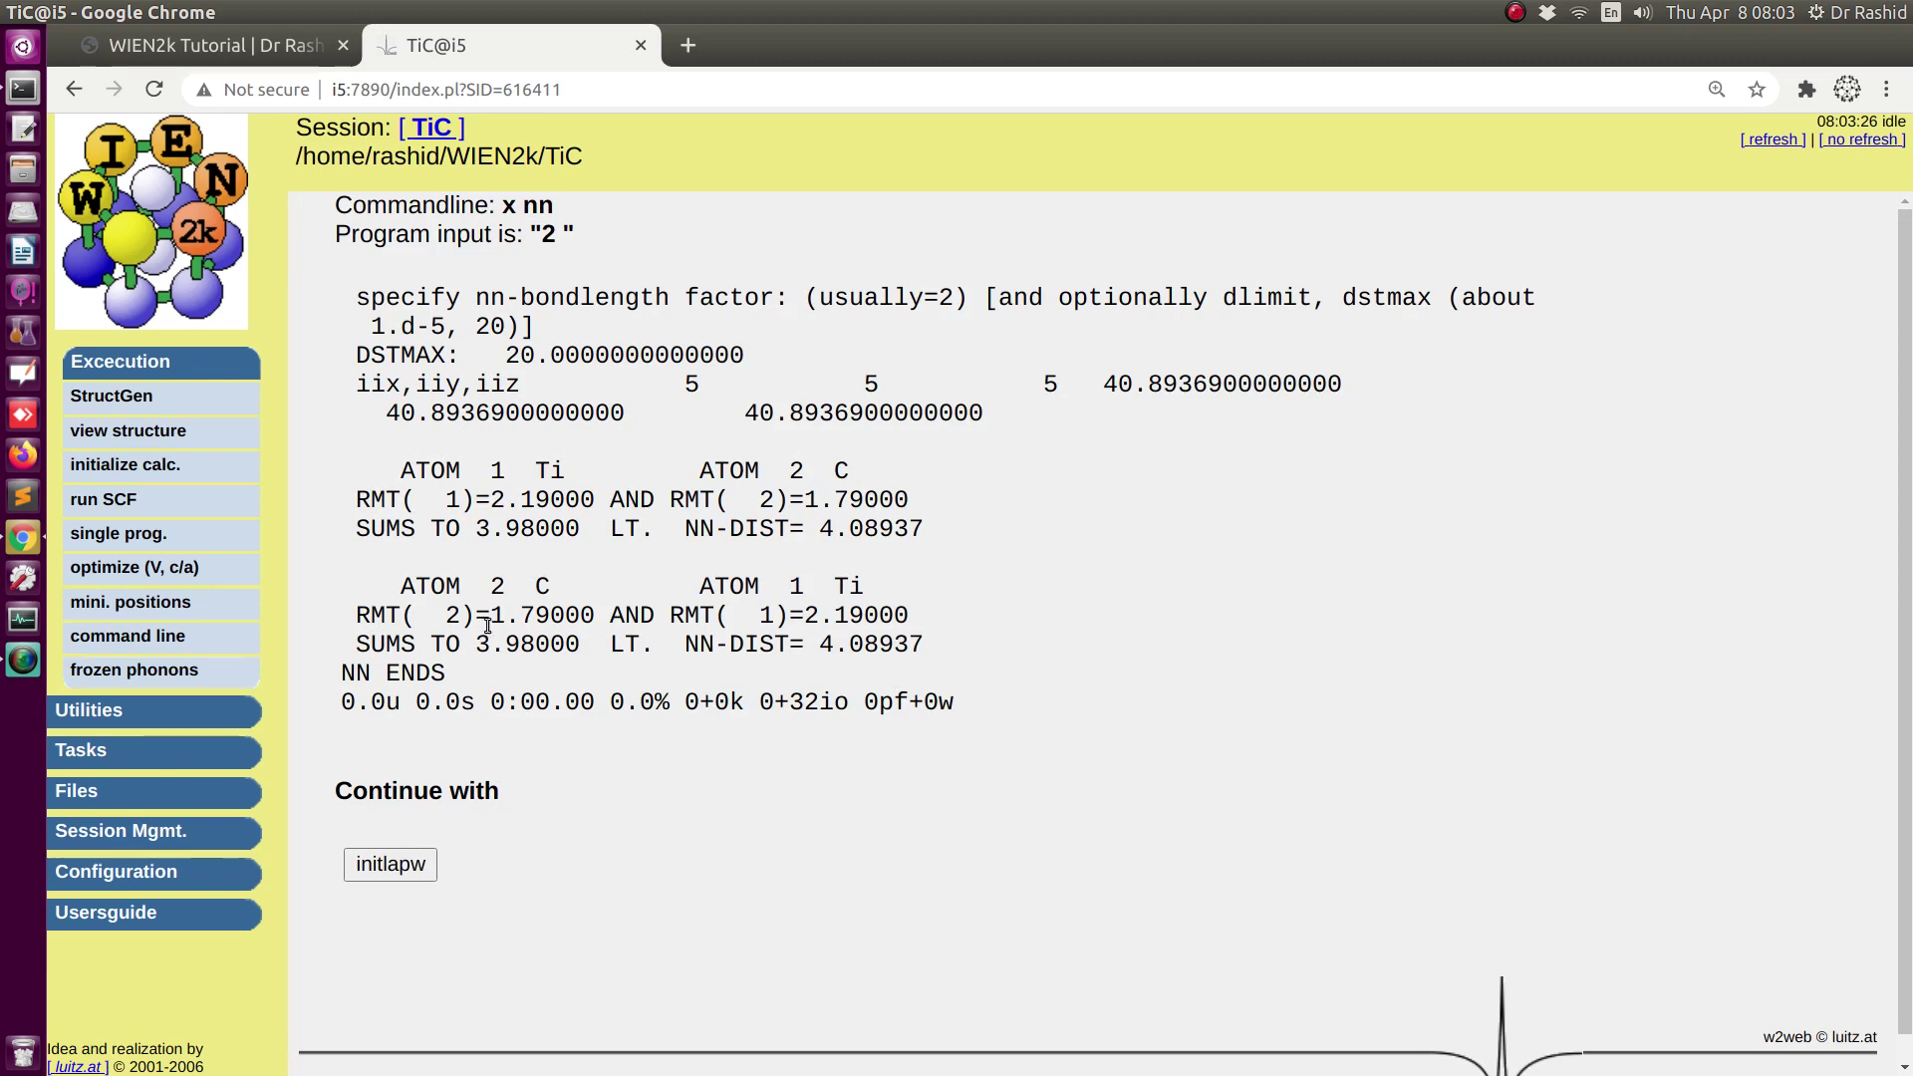
- Examine the x nn output, comparing the sum of the Ti and C RMT values with the nearest-neighbour distance
left_click_drag(490, 615, 592, 615)
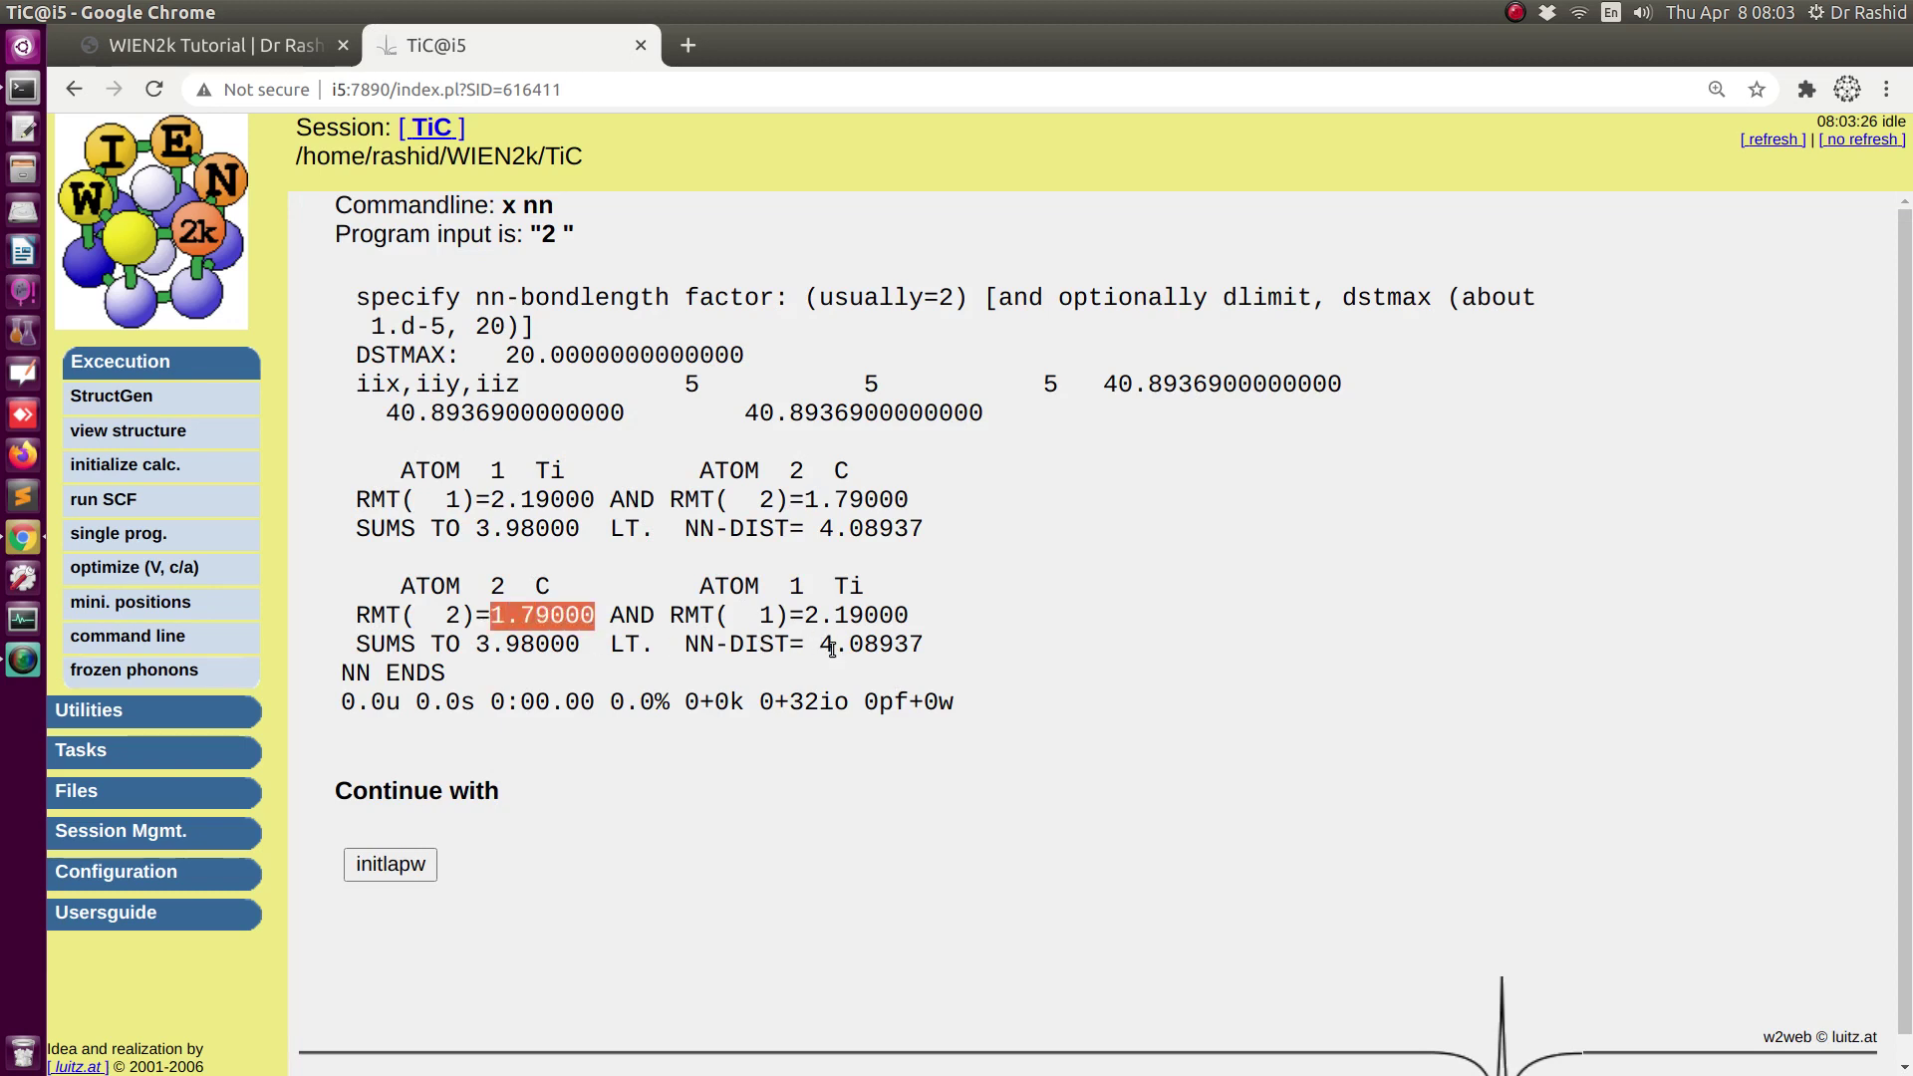
left_click(468, 627)
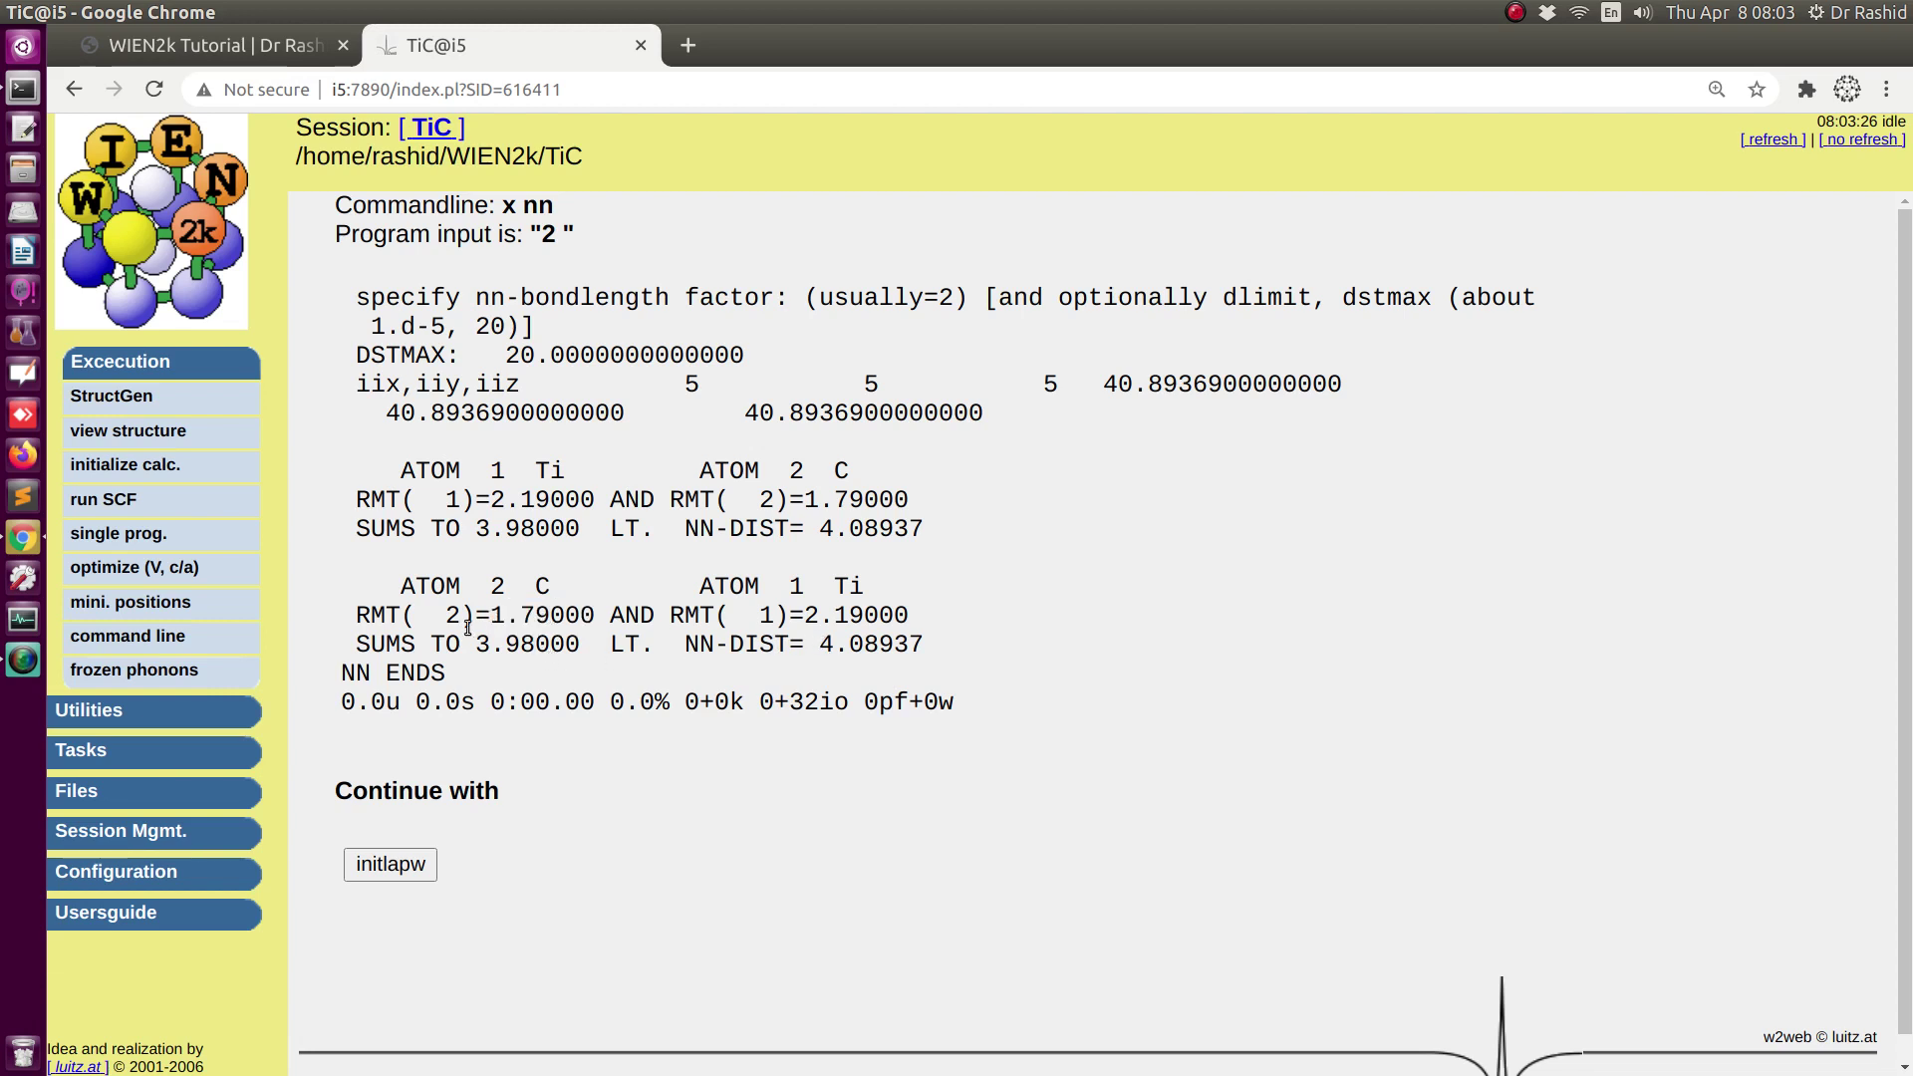
left_click_drag(493, 615, 570, 614)
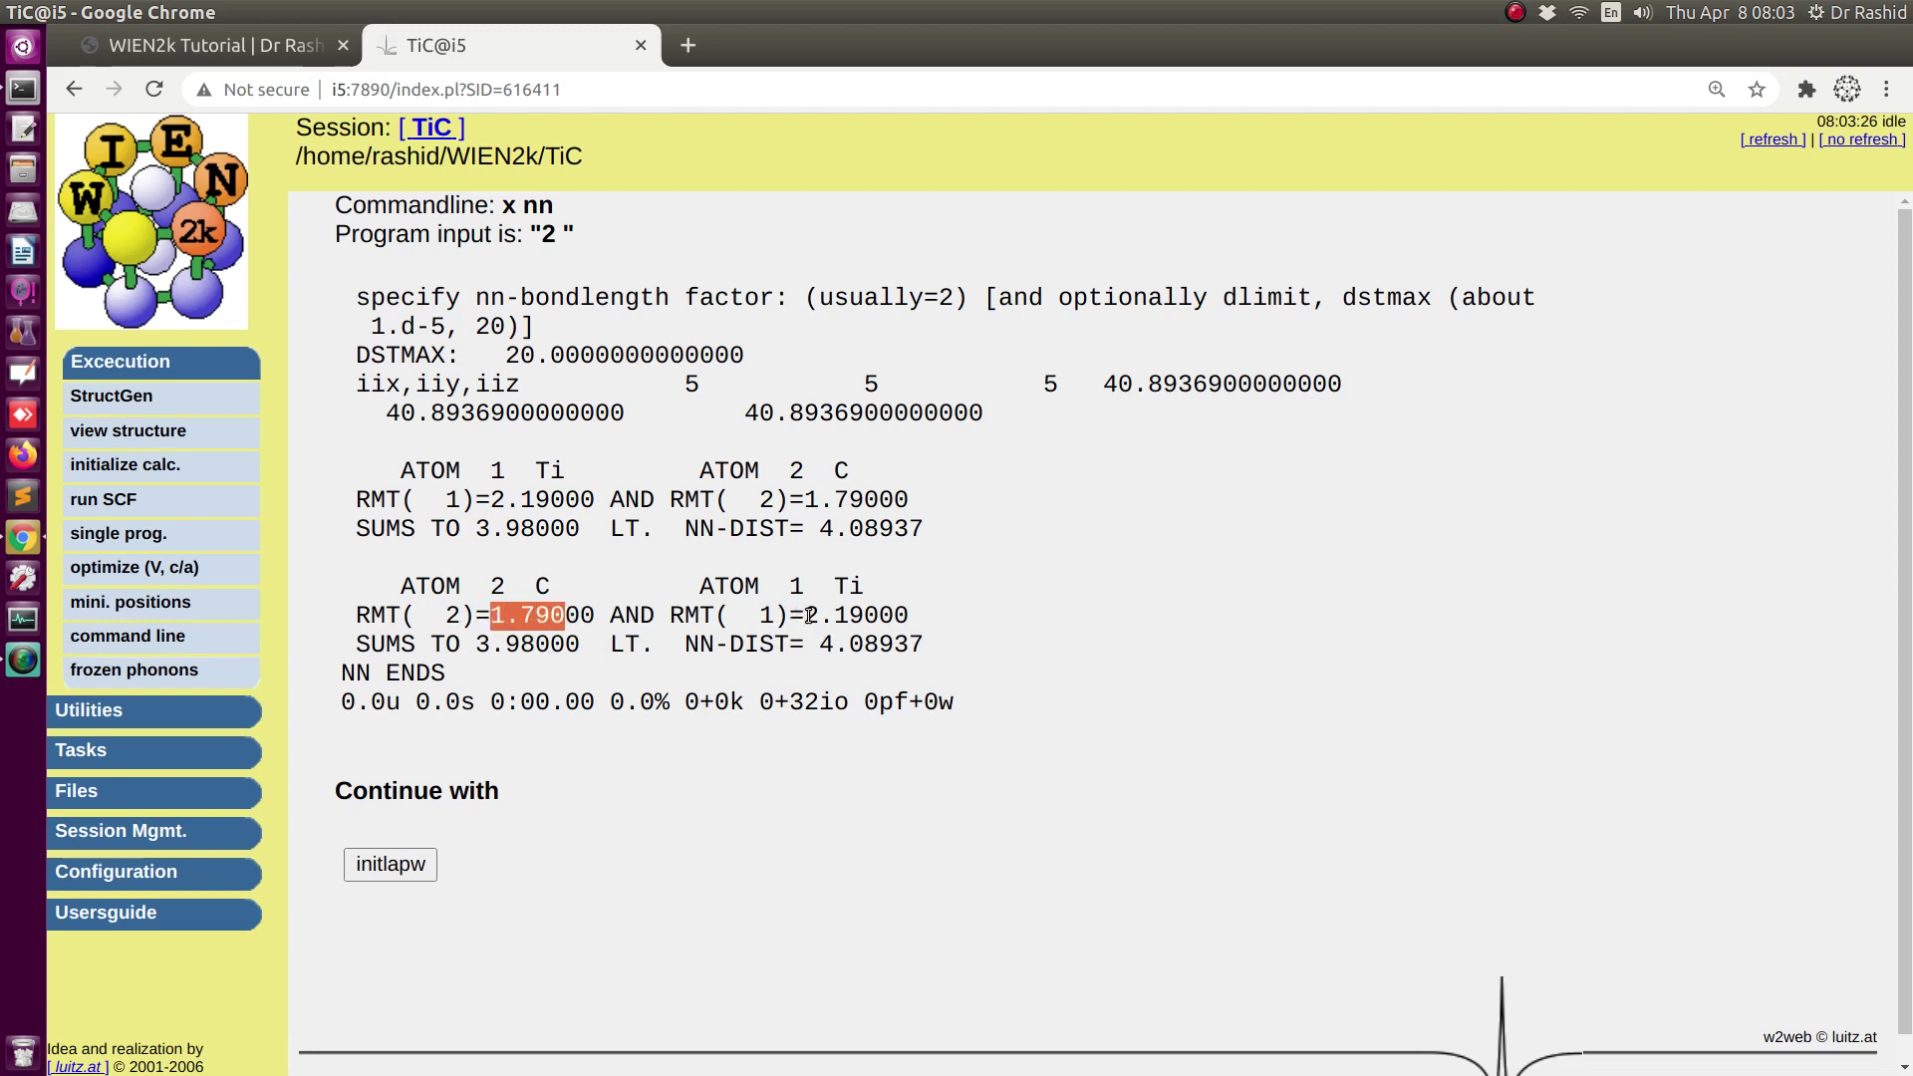
left_click_drag(805, 615, 875, 616)
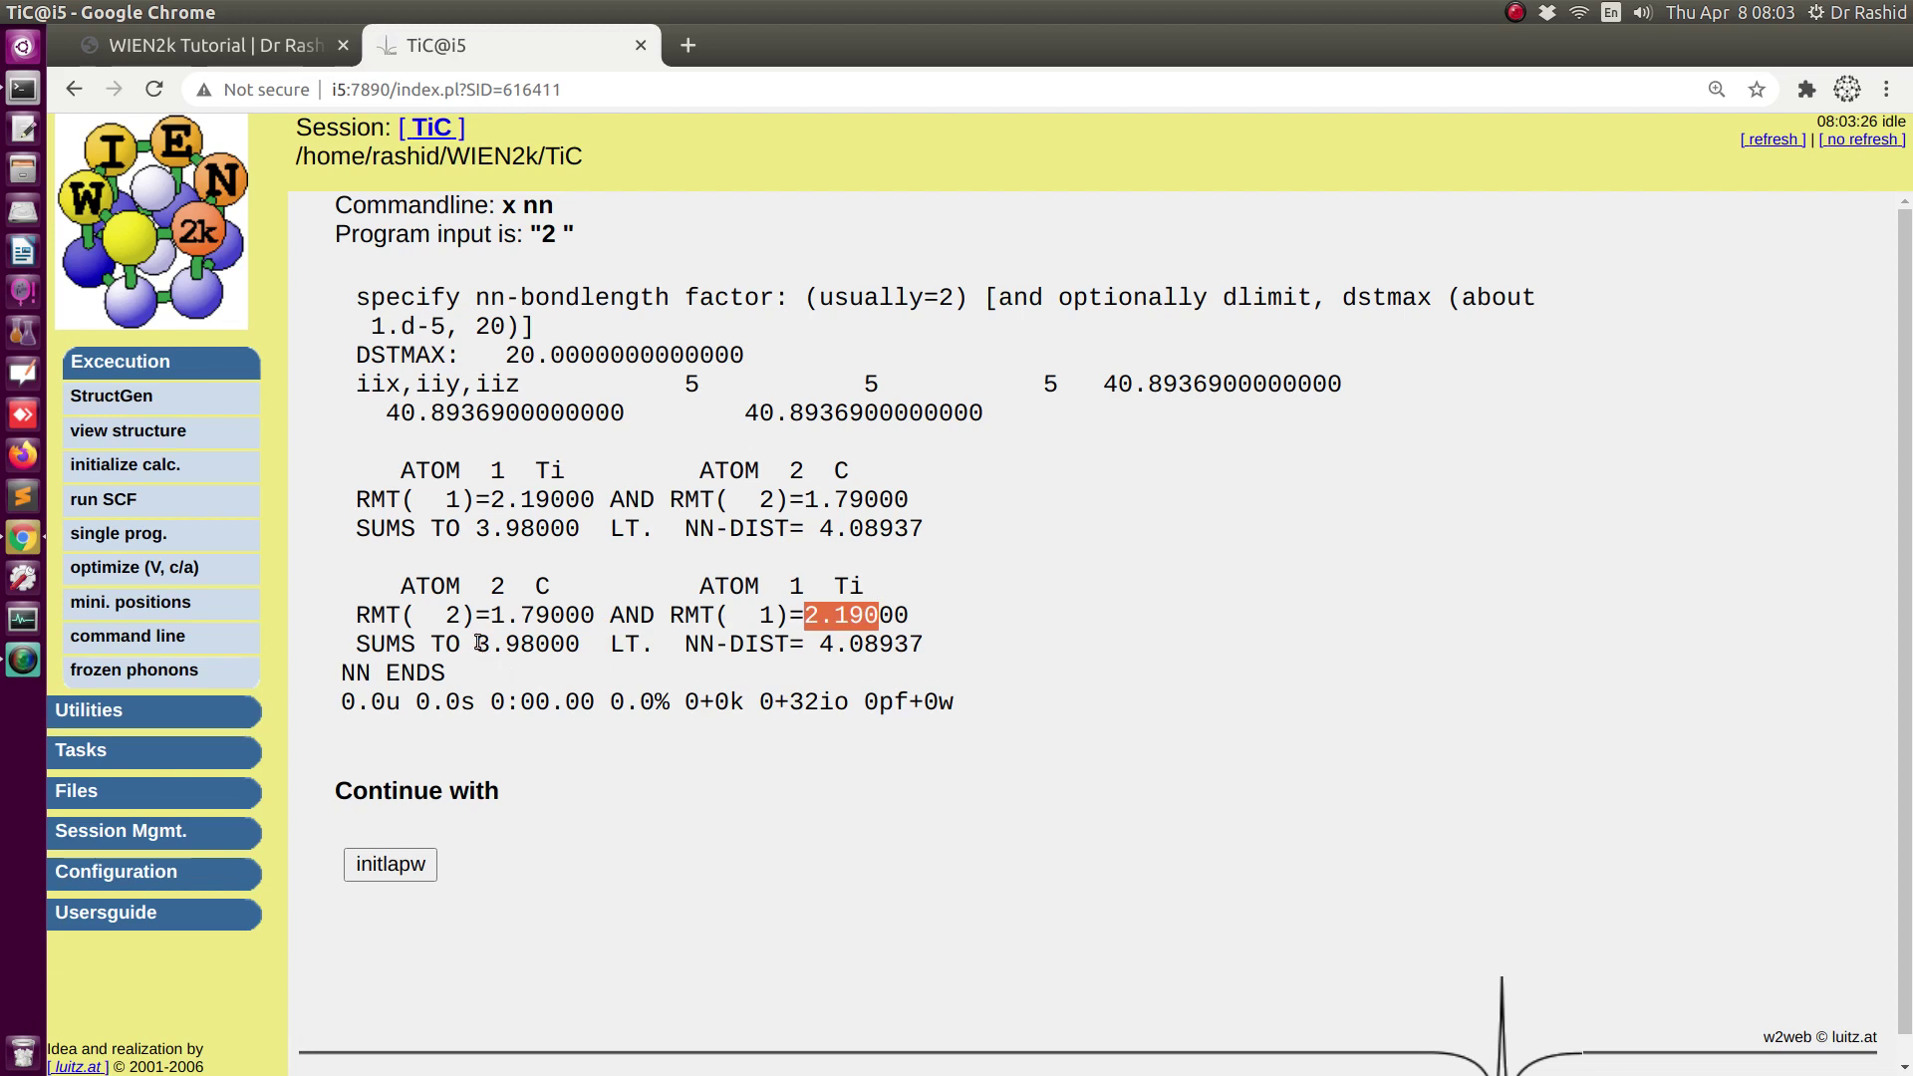
left_click_drag(477, 644, 539, 643)
left_click_drag(819, 643, 914, 645)
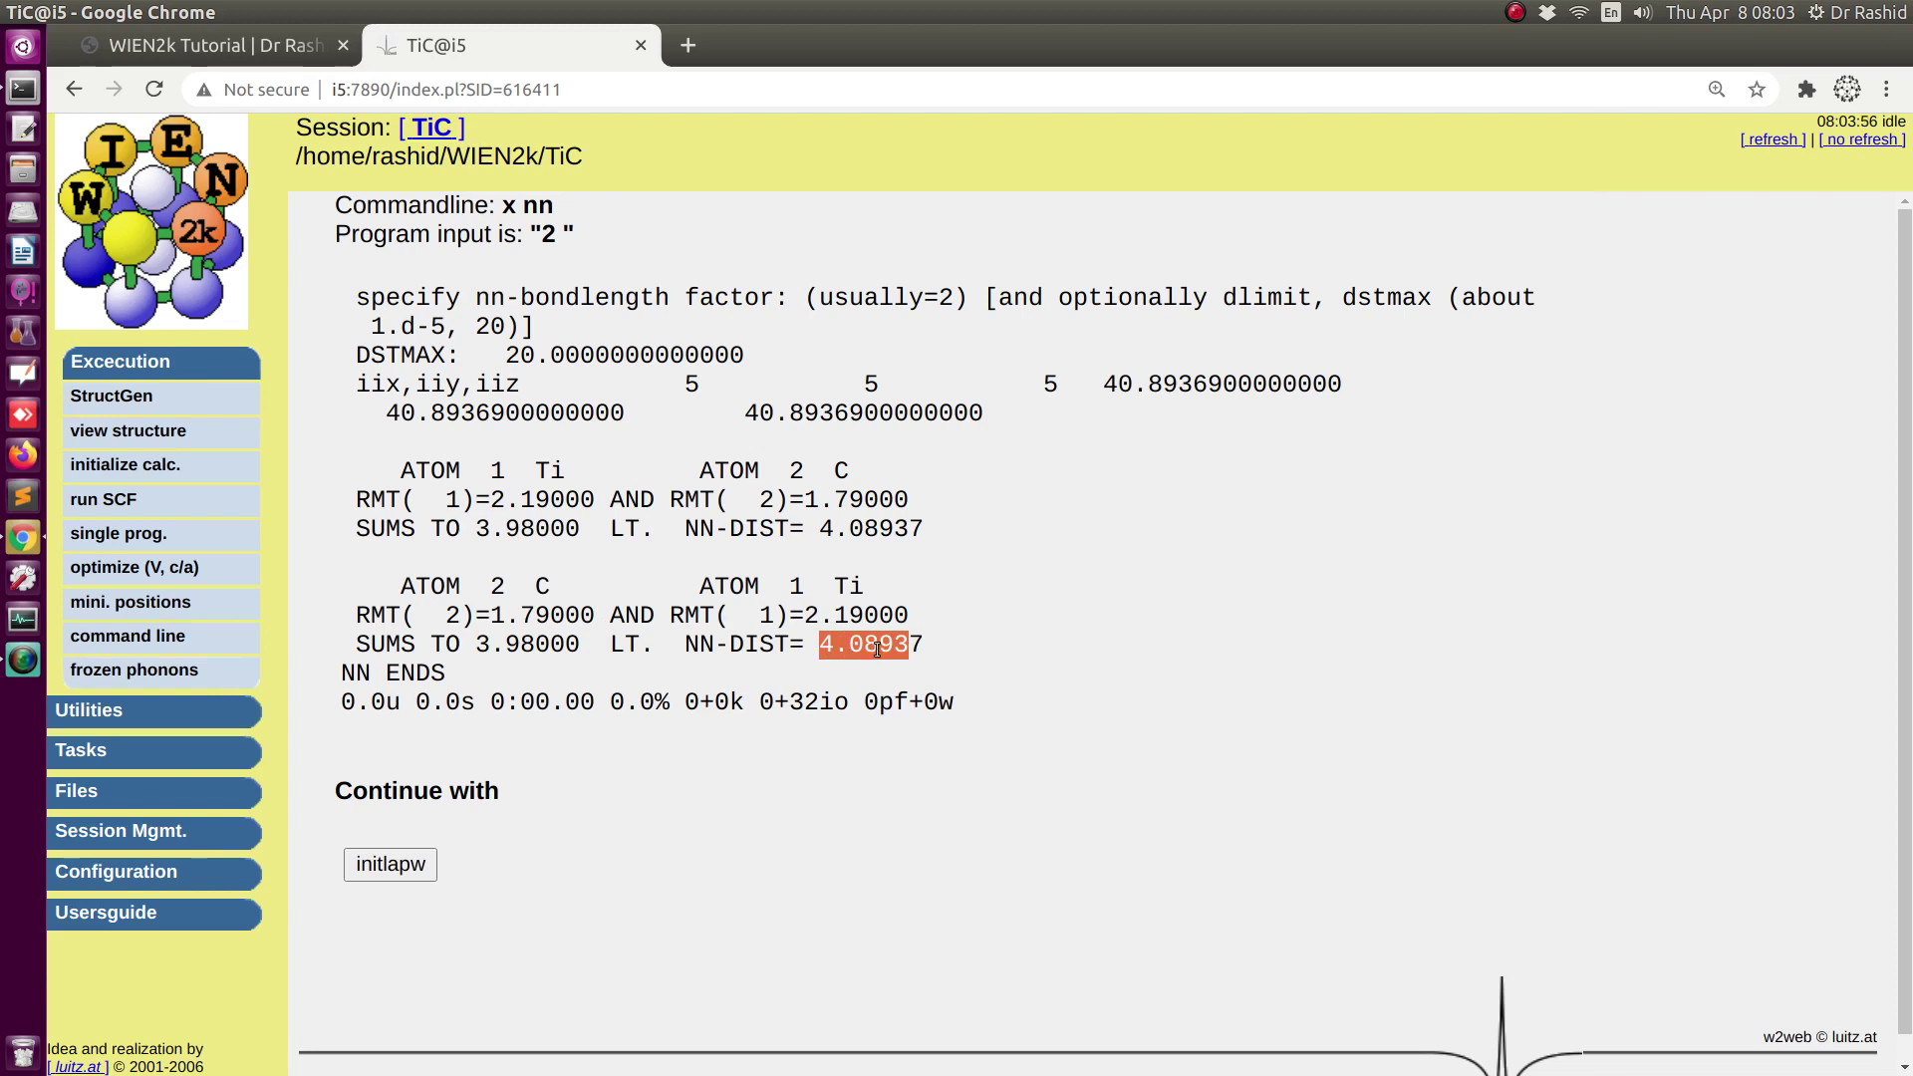
left_click_drag(476, 644, 586, 645)
left_click_drag(819, 643, 925, 644)
left_click(700, 604)
- Return to the initialization, review the TiC.outputnn file, and continue without saving it
left_click(422, 855)
scroll(638, 688, "down", 4)
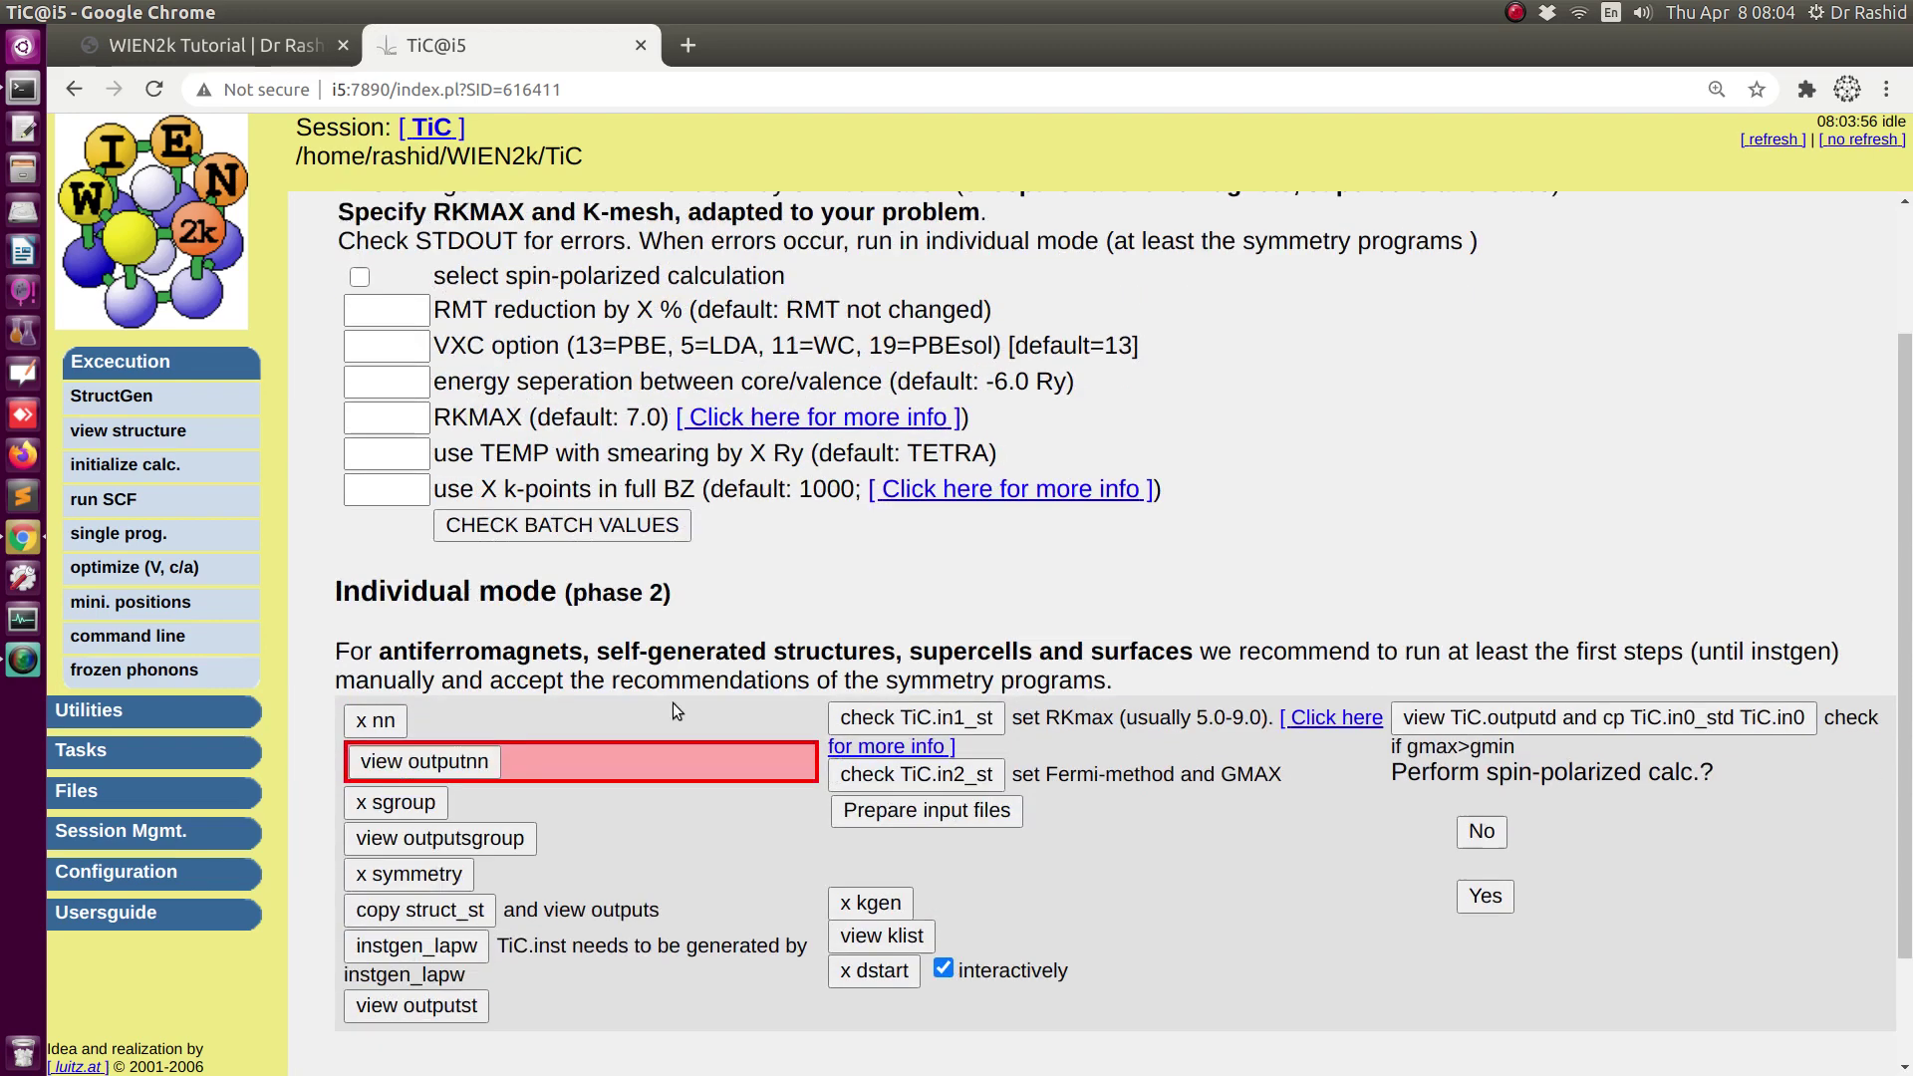
left_click(469, 627)
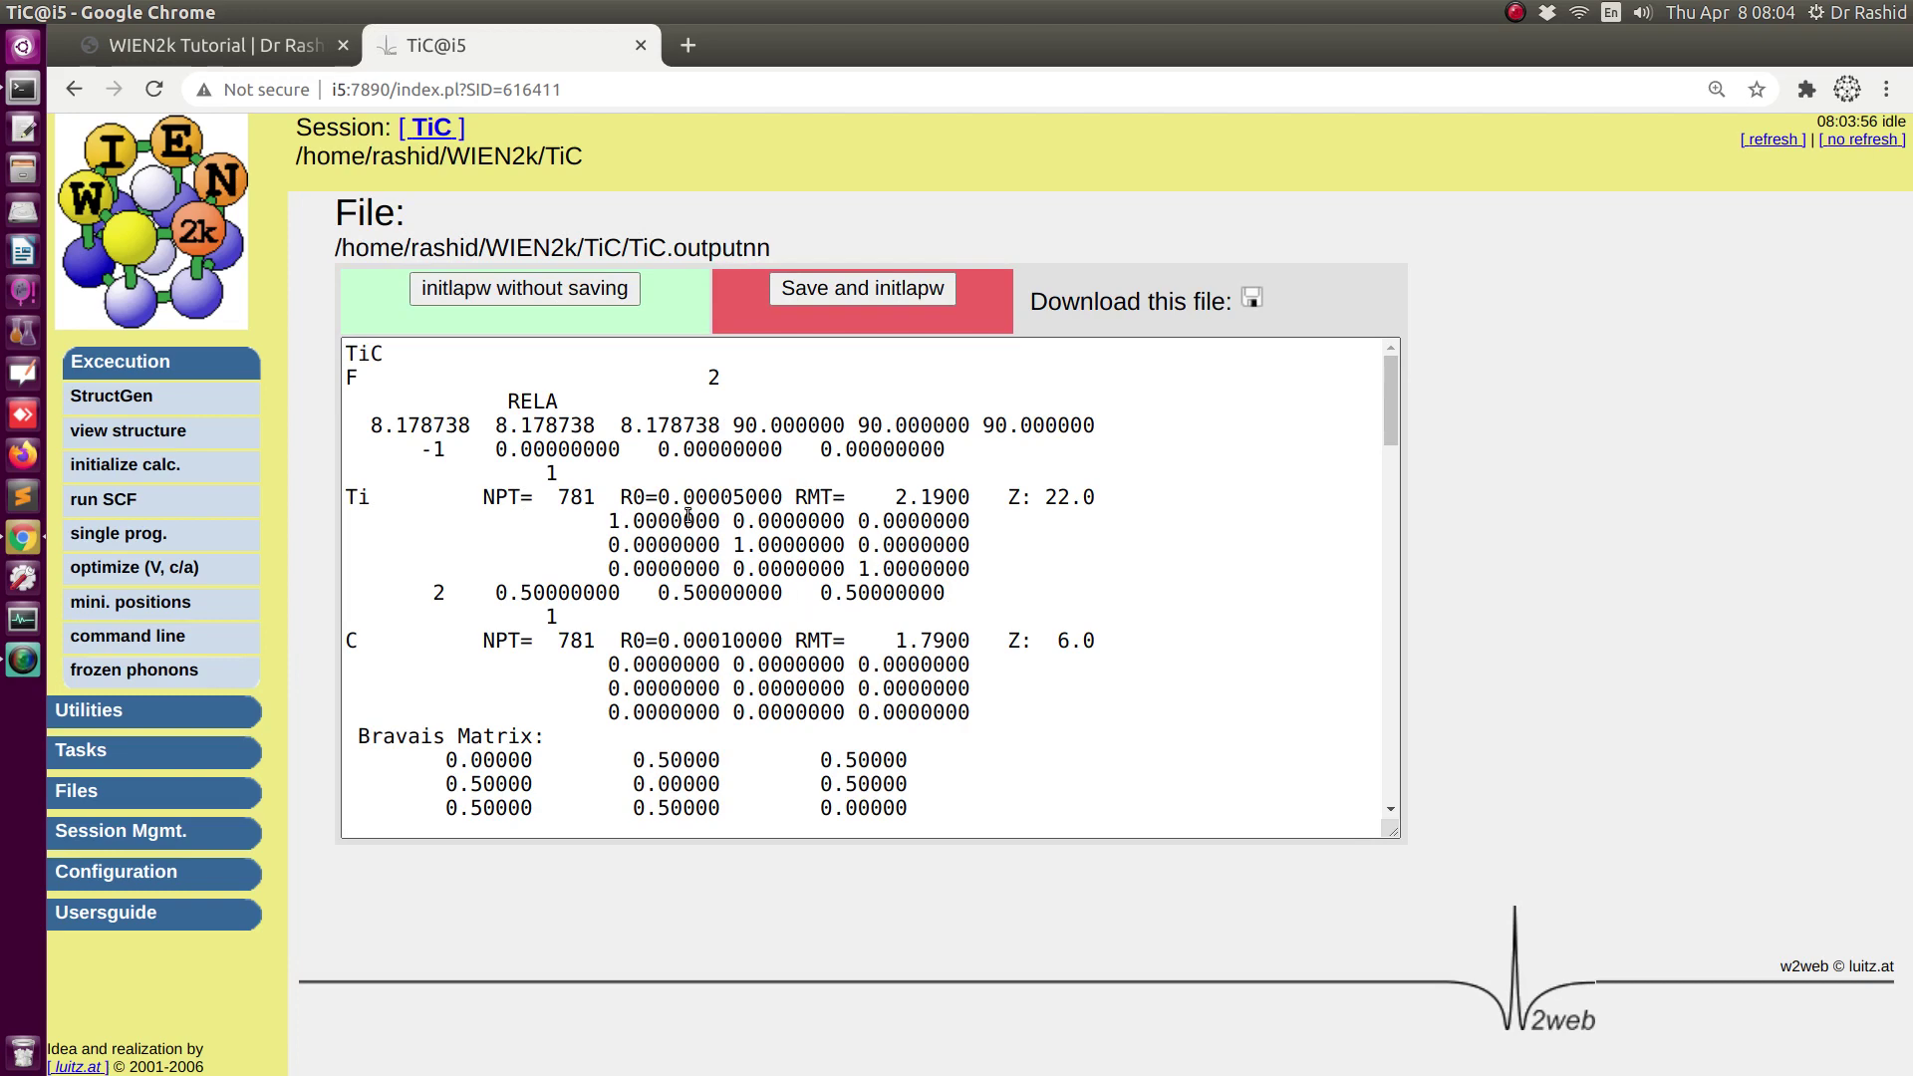
left_click(478, 297)
- Run x sgroup, then review the TiC.outputsgroup file and continue the initialization without saving it
scroll(629, 880, "down", 4)
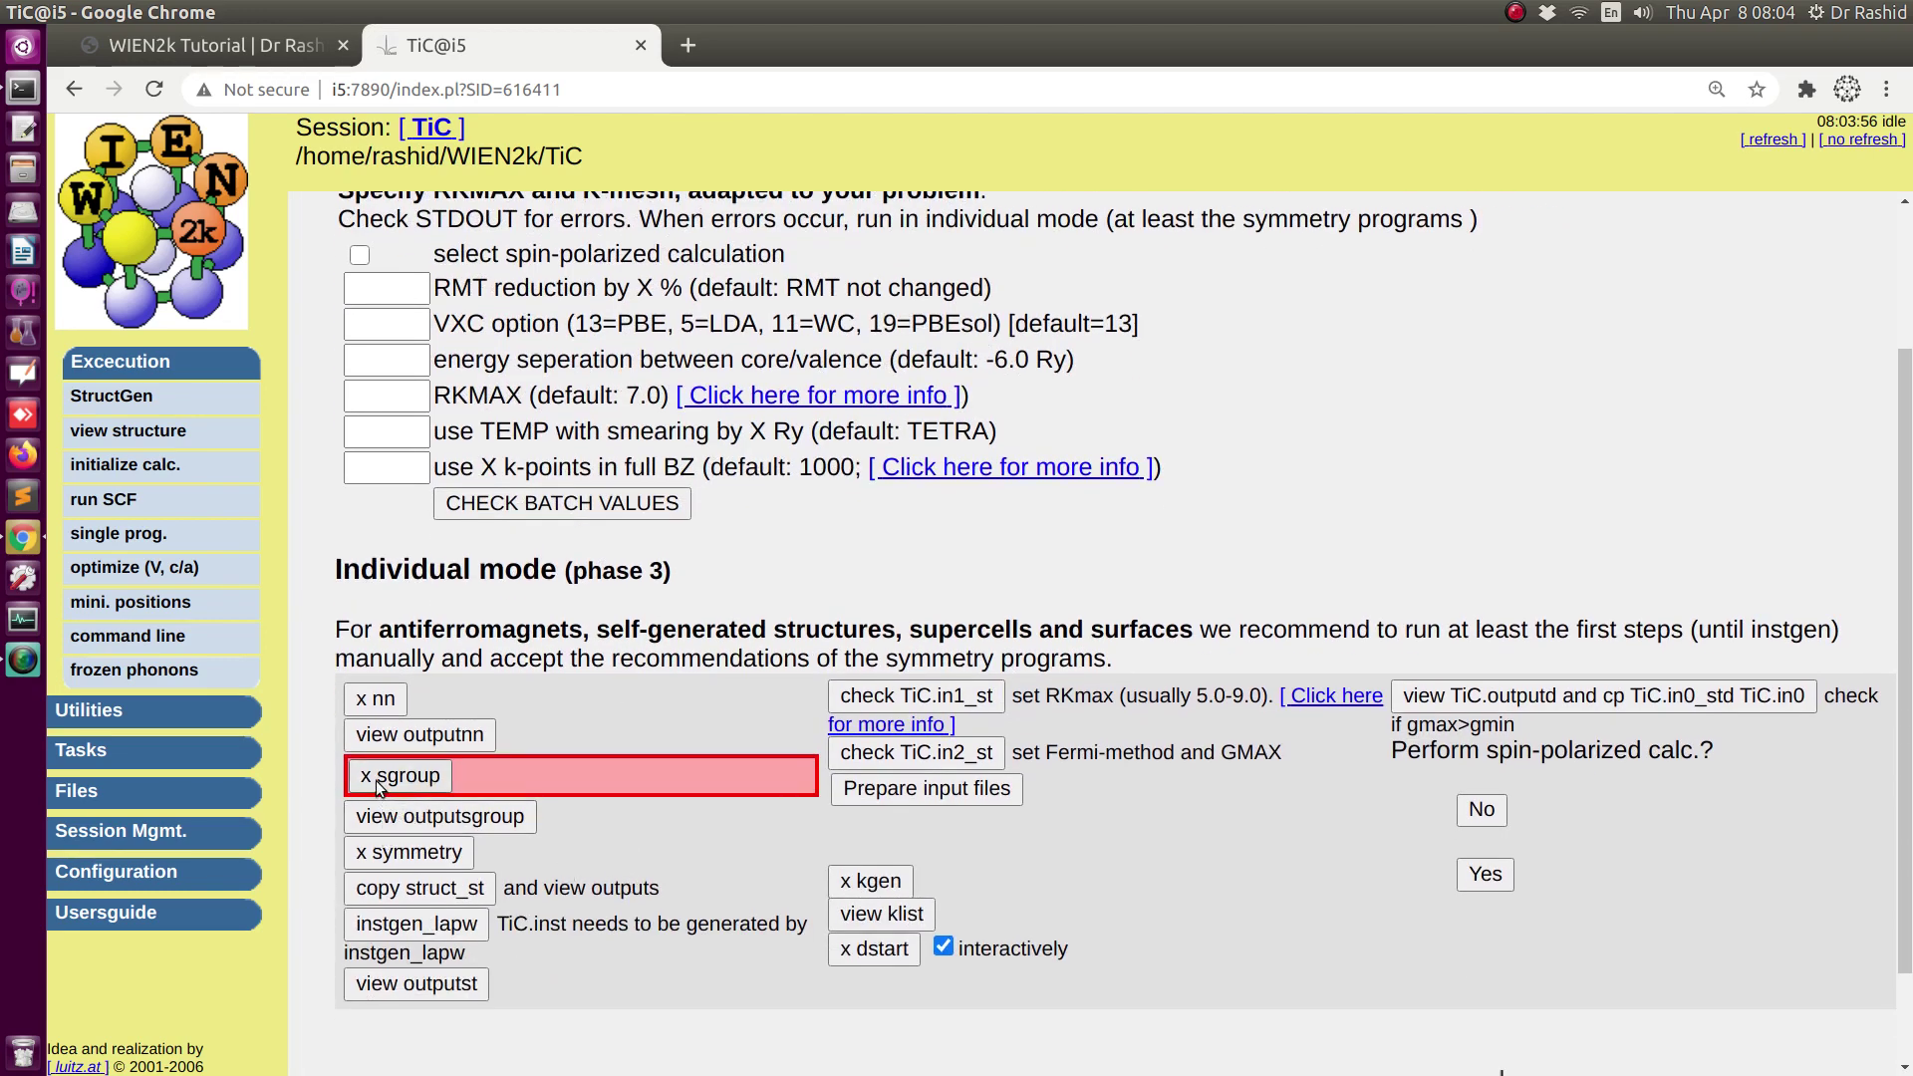
left_click(377, 781)
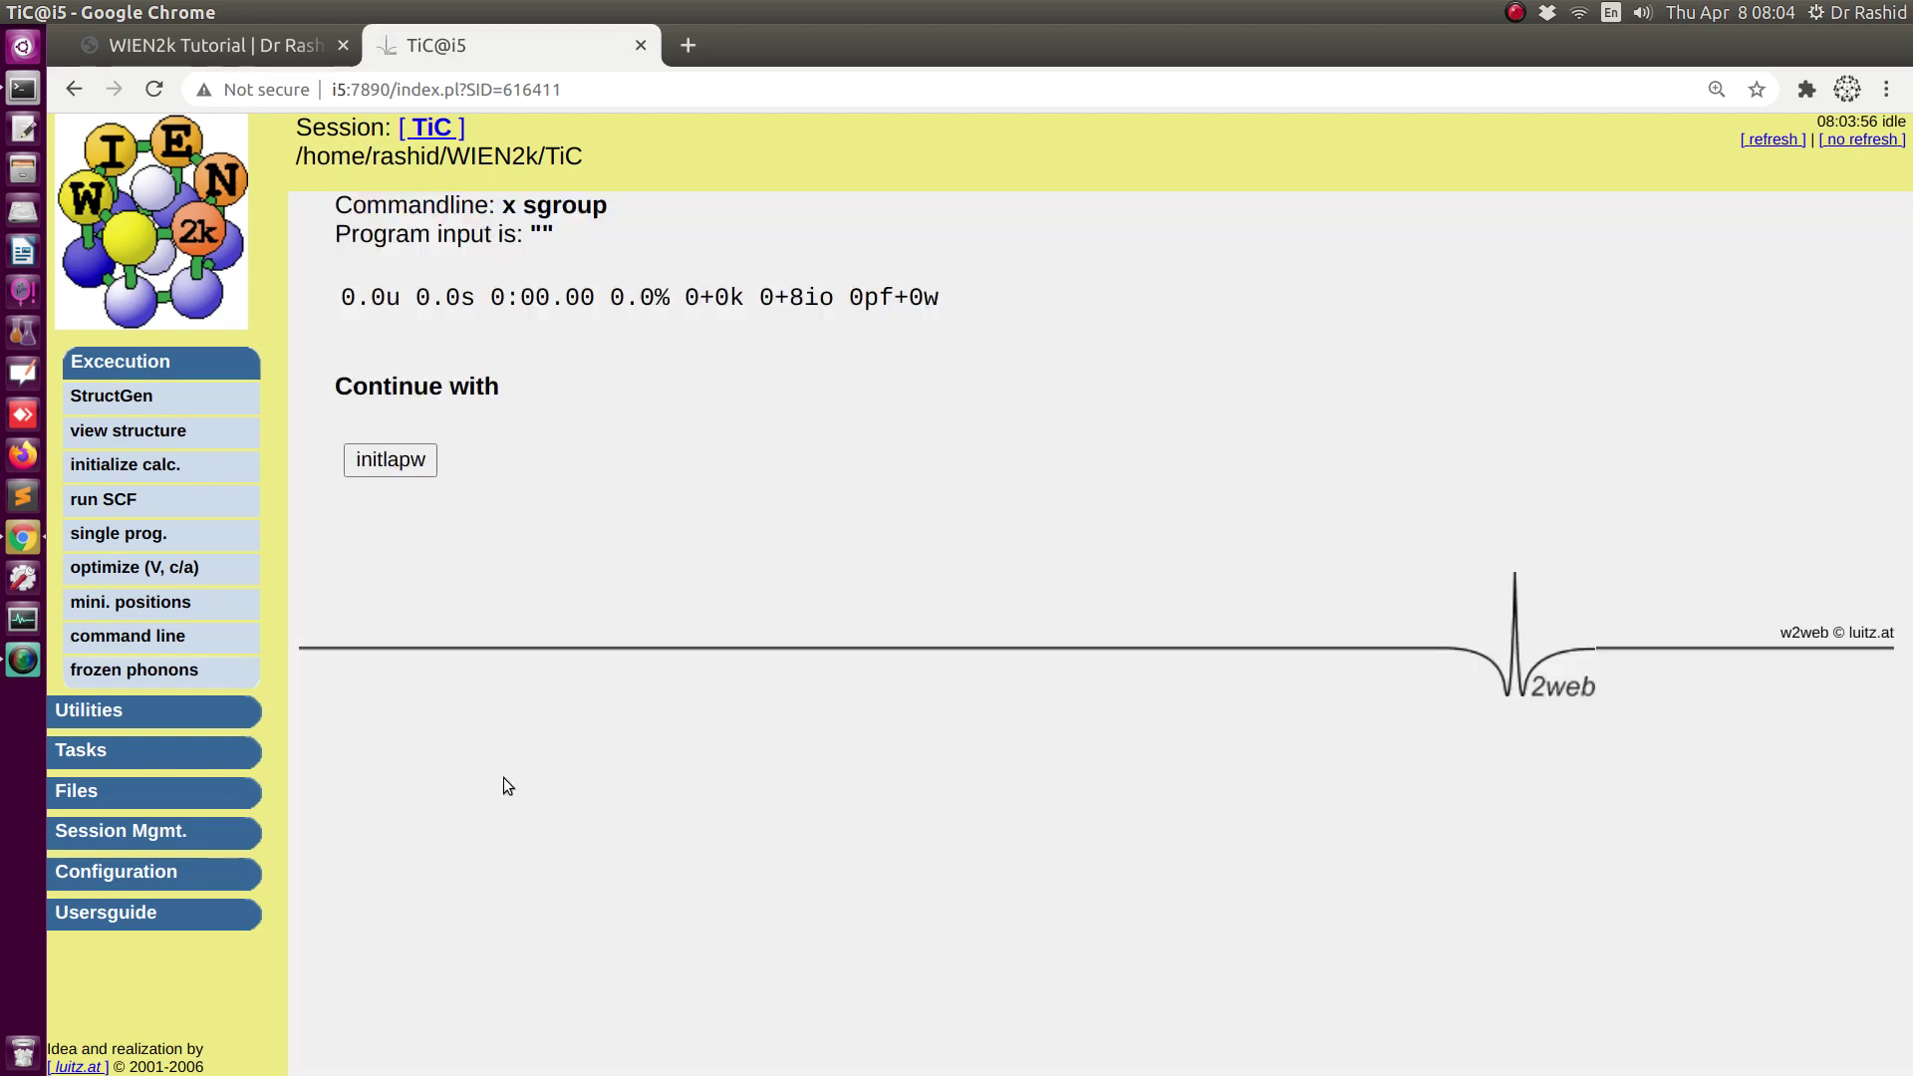
left_click(391, 460)
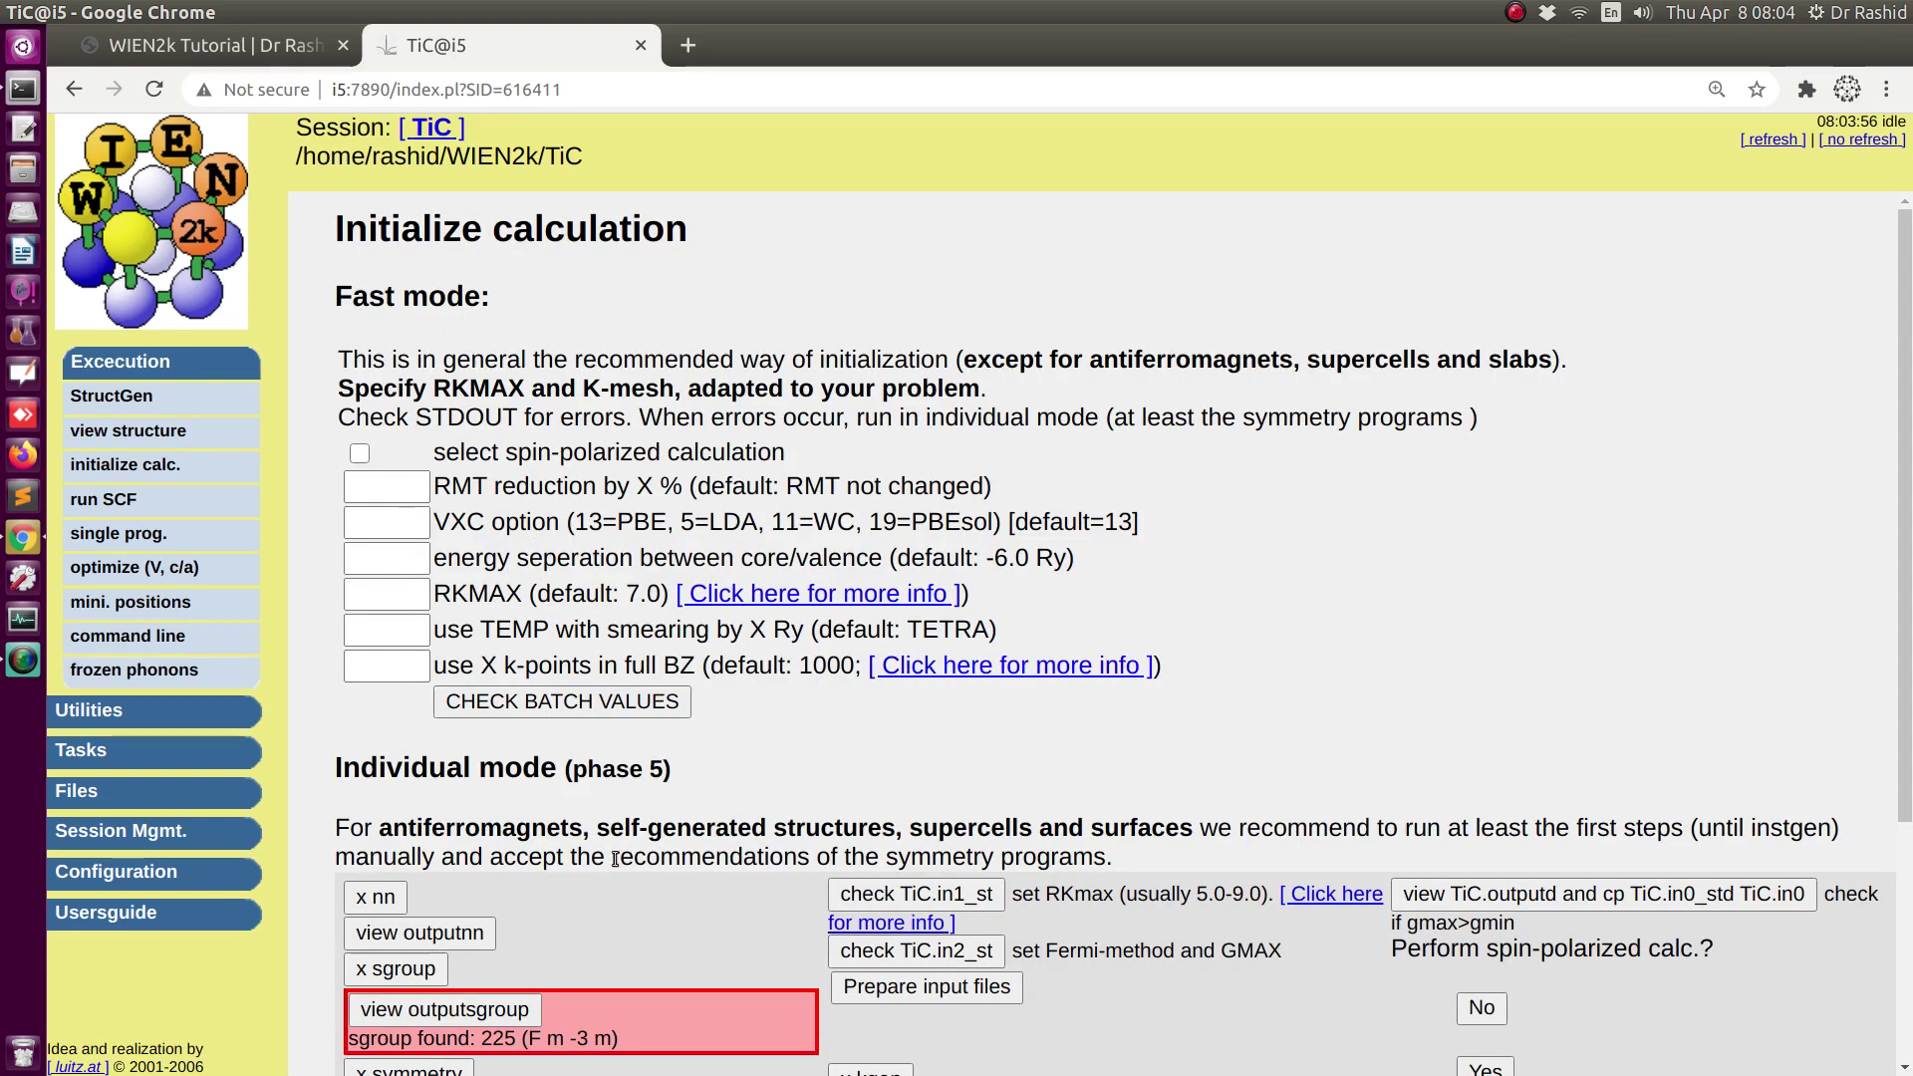
scroll(478, 797, "down", 5)
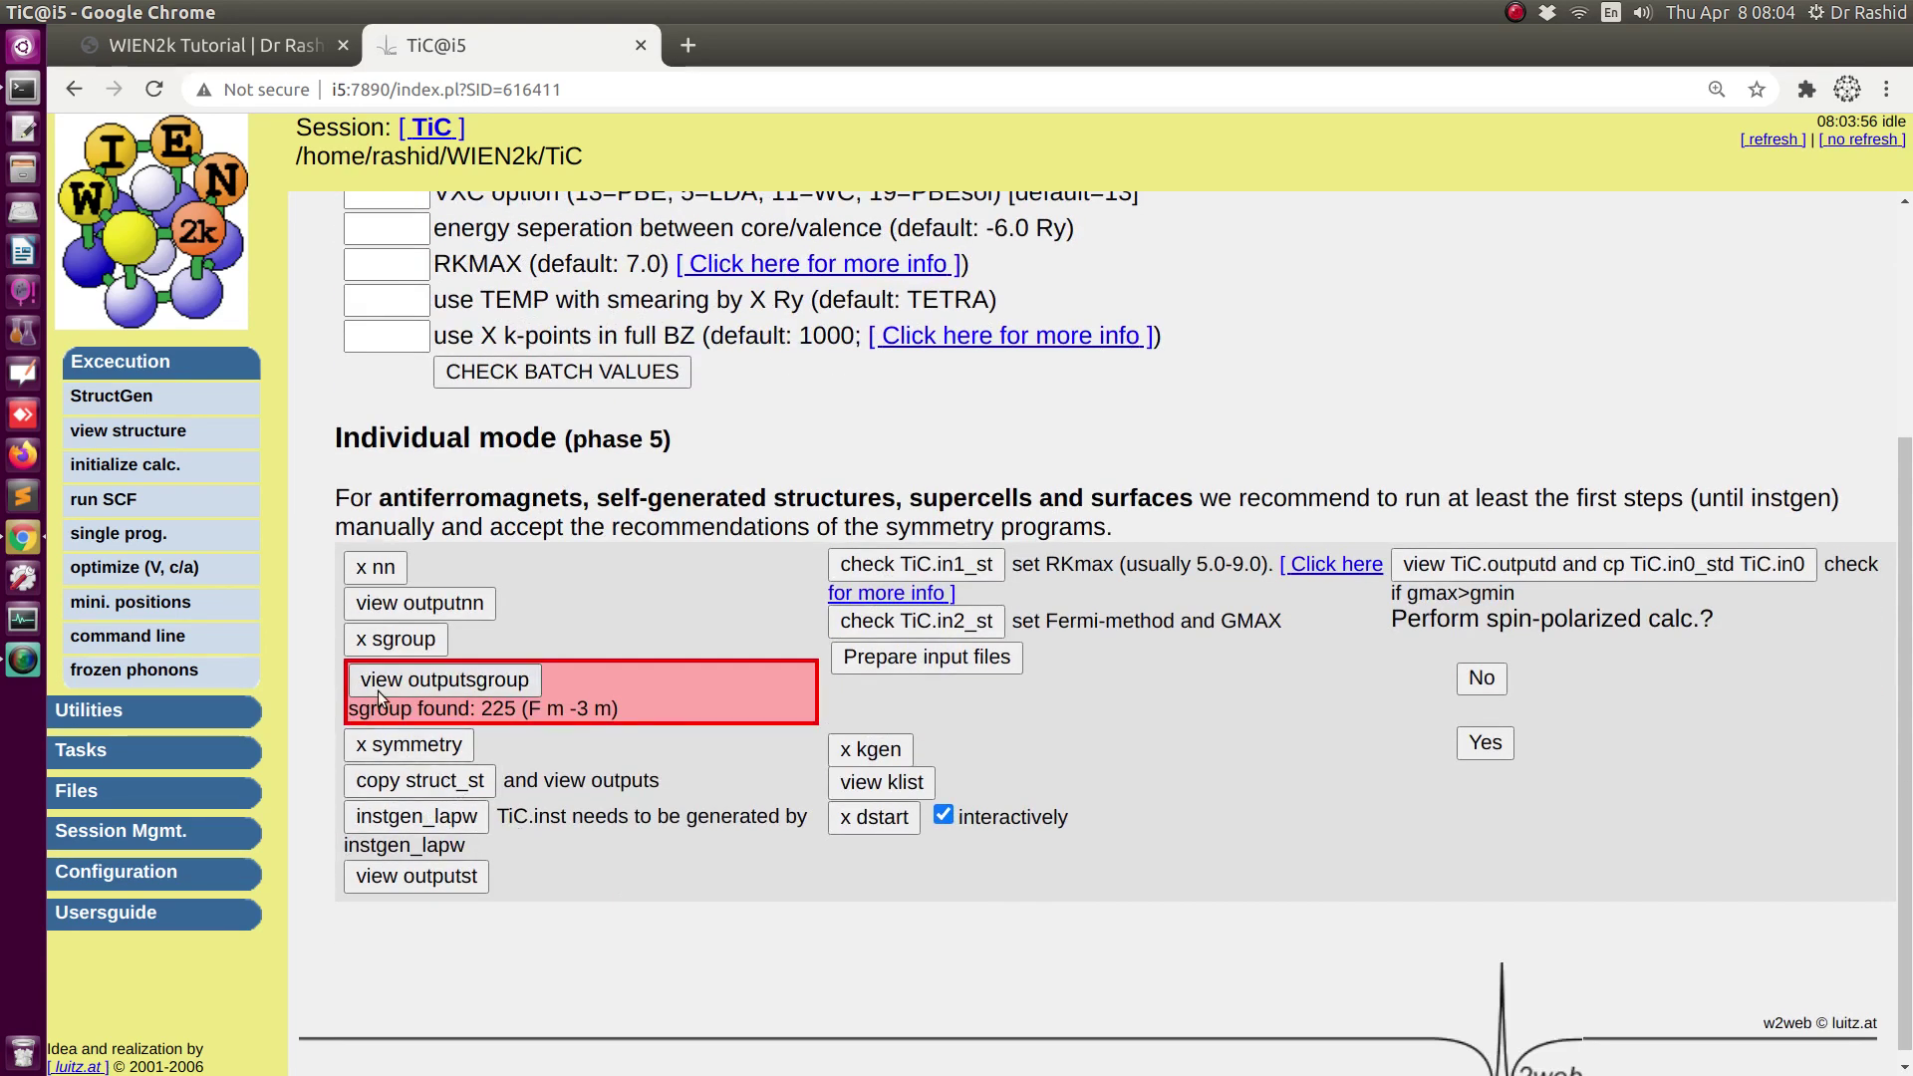
left_click(433, 682)
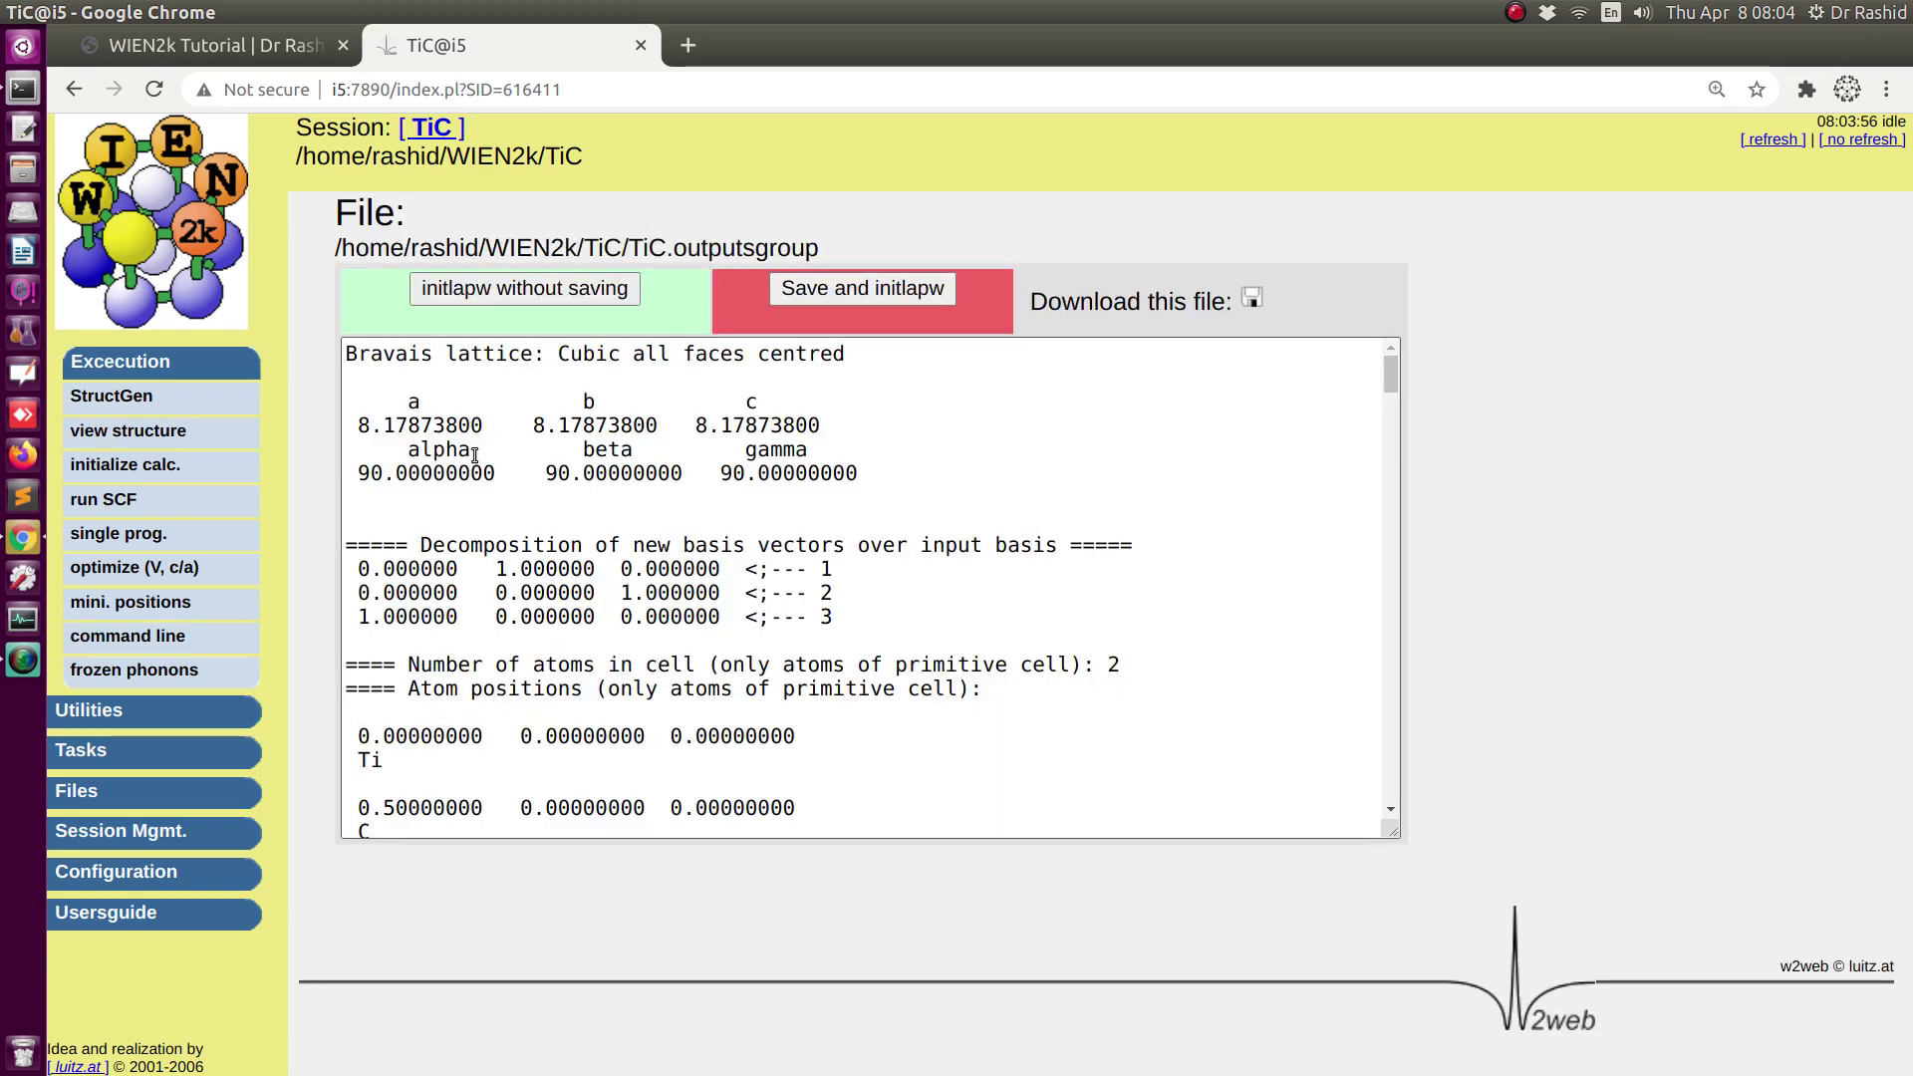
left_click(482, 297)
- Check the space group found by sgroup and the TiC structure in a separate StructGen page, then close that page
scroll(496, 671, "down", 2)
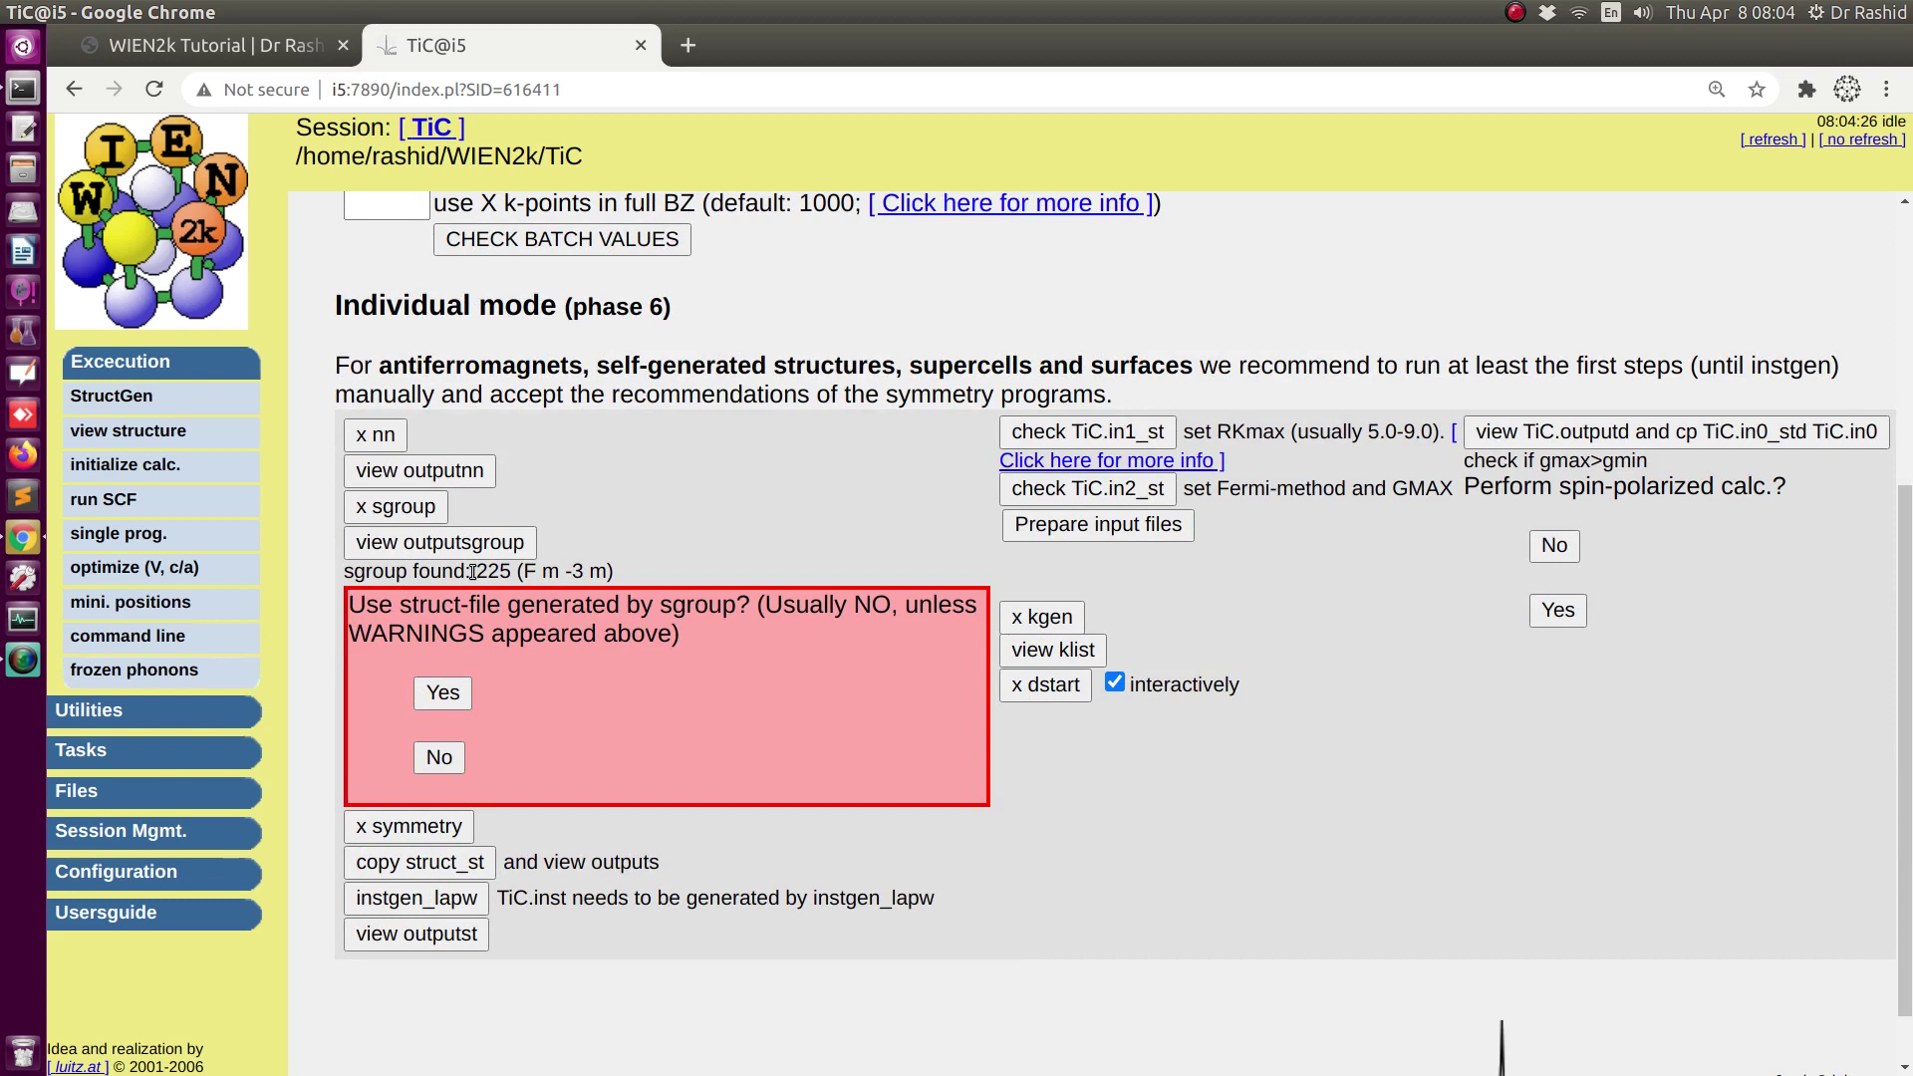
left_click_drag(474, 572, 552, 571)
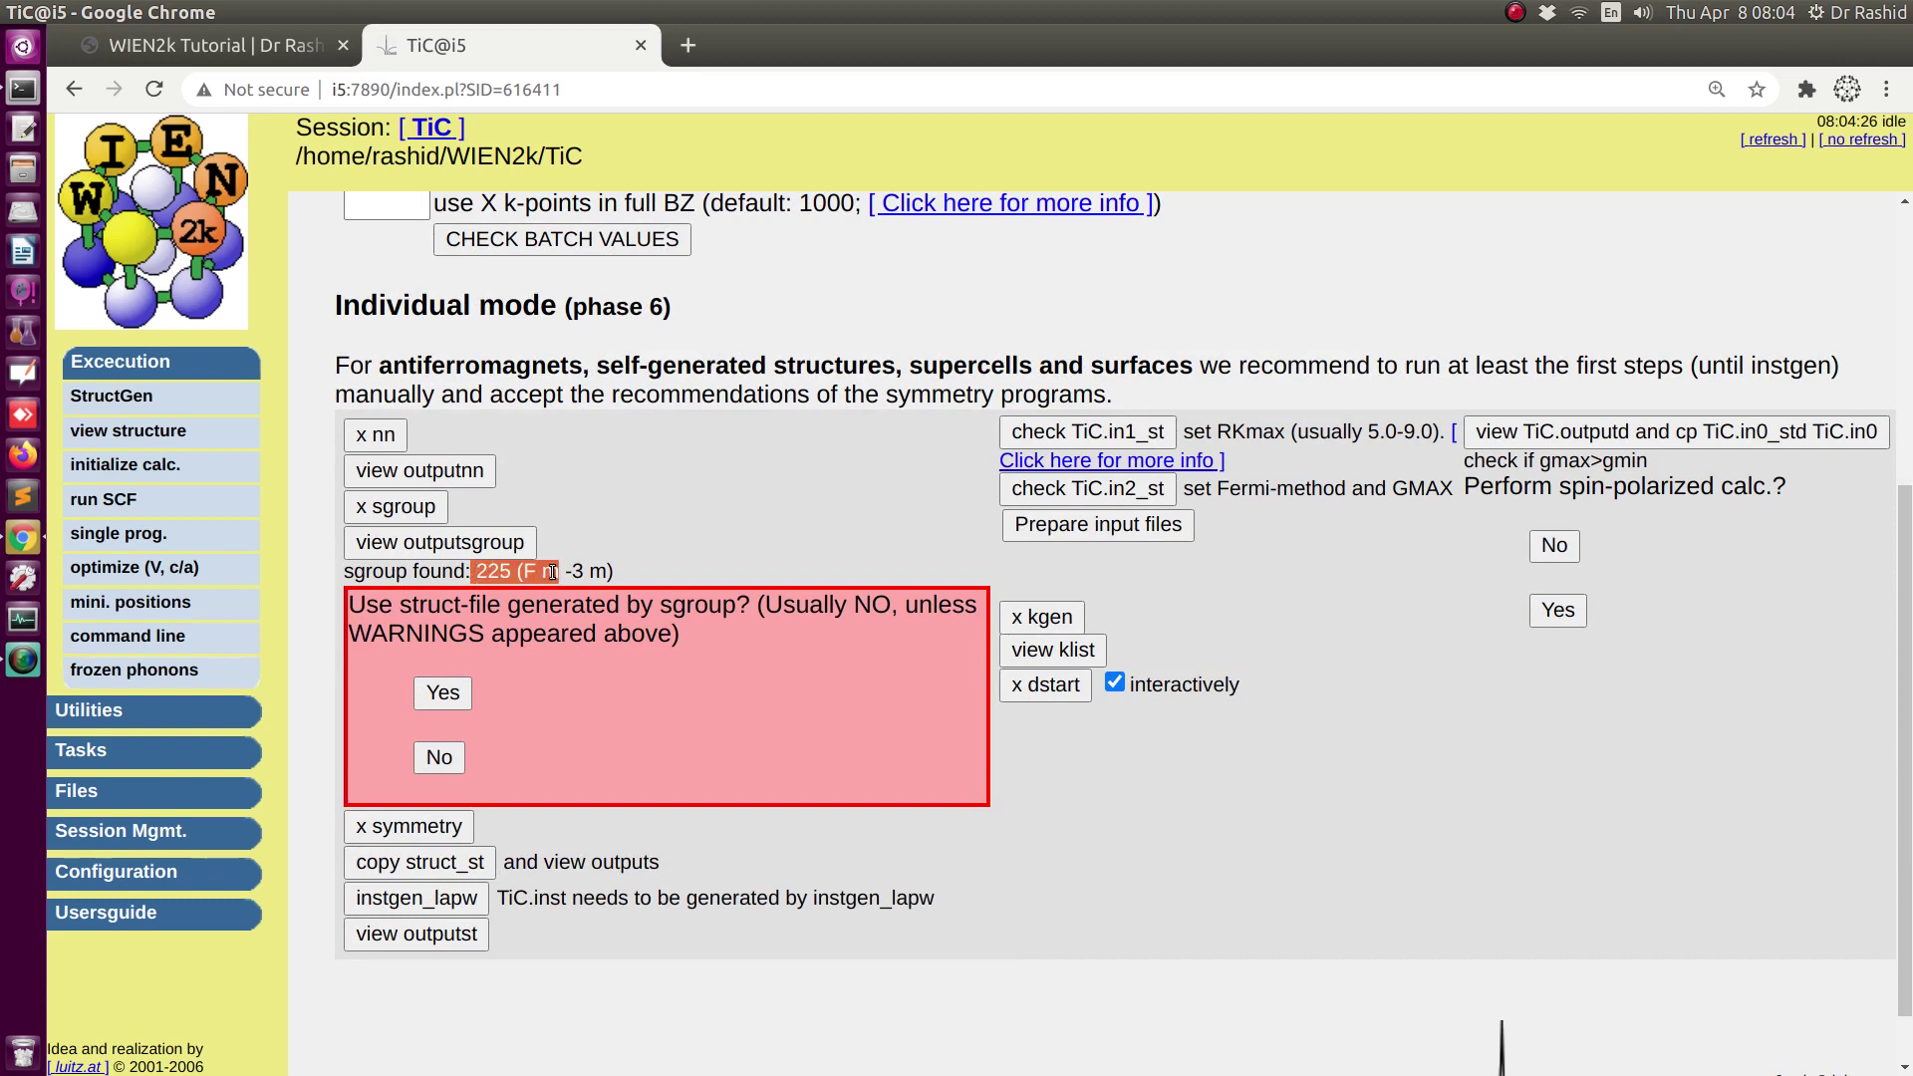
left_click(551, 572)
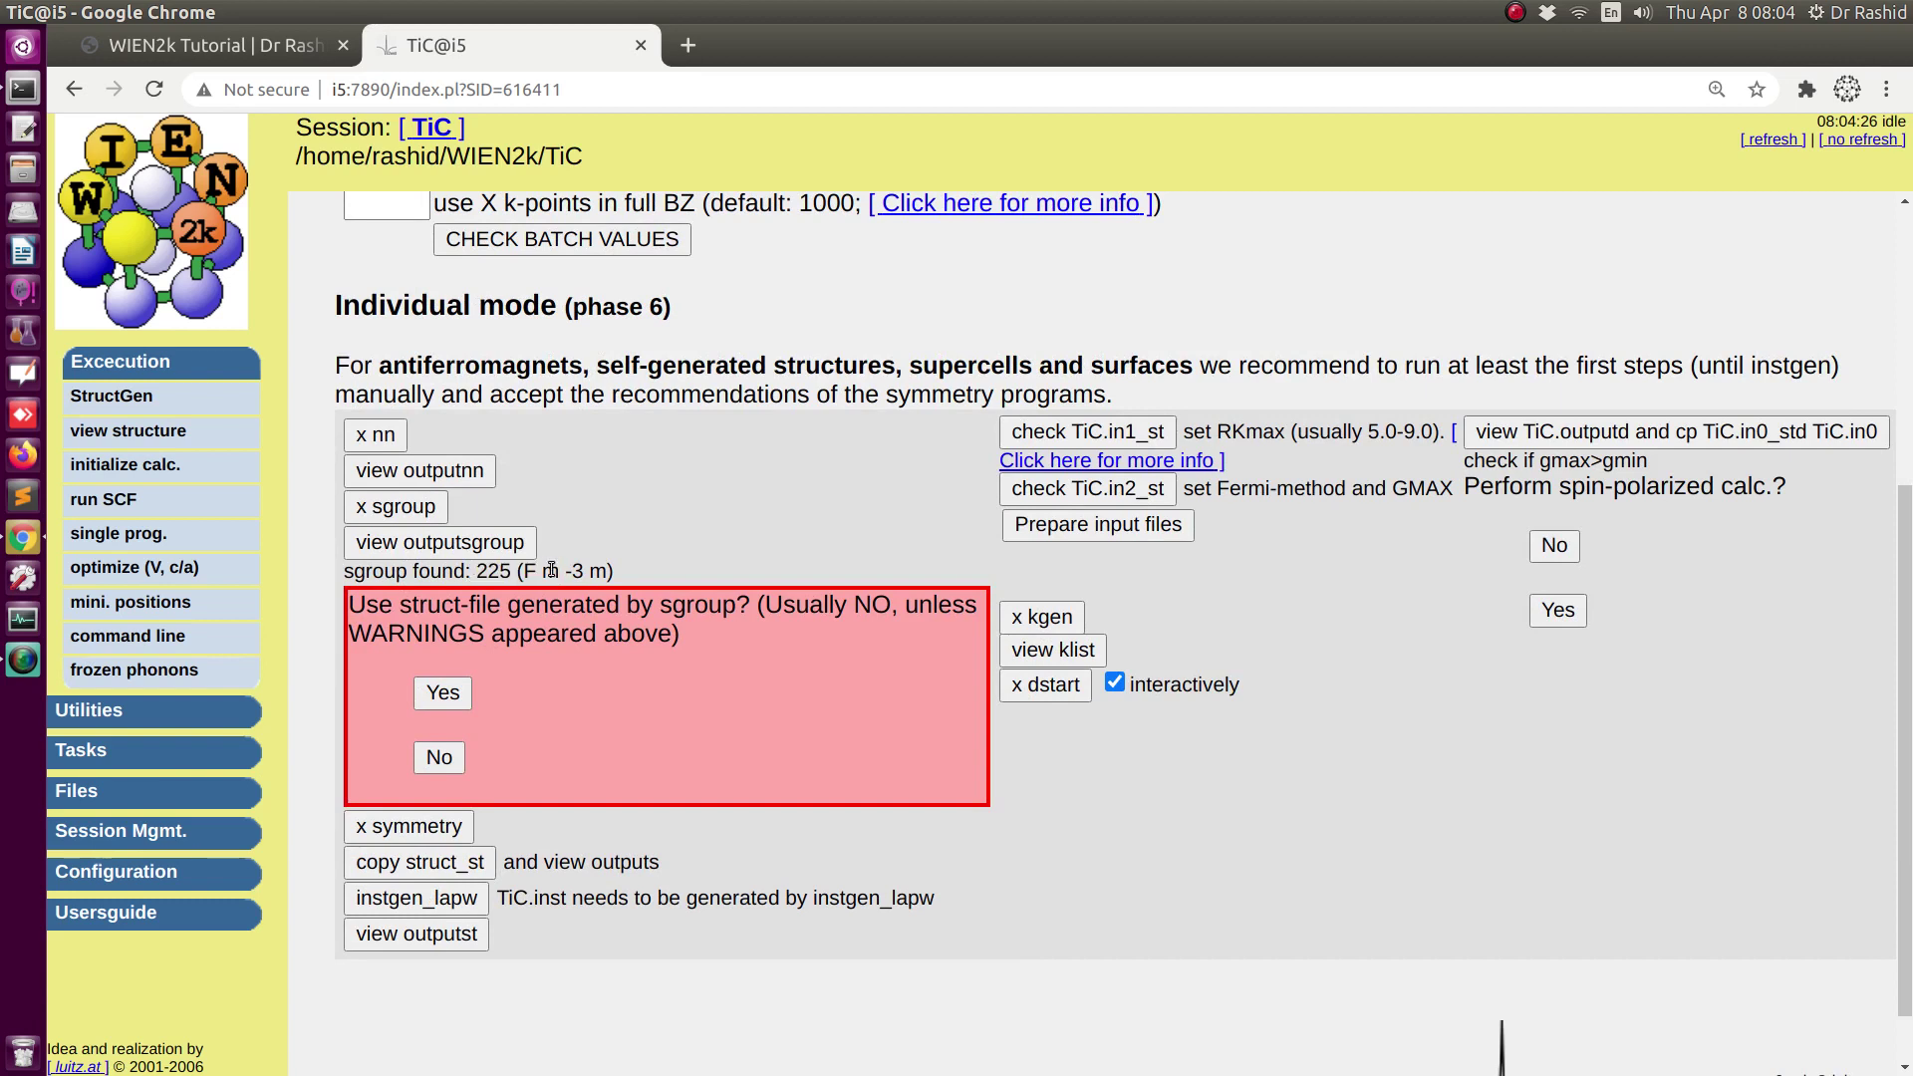
right_click(135, 395)
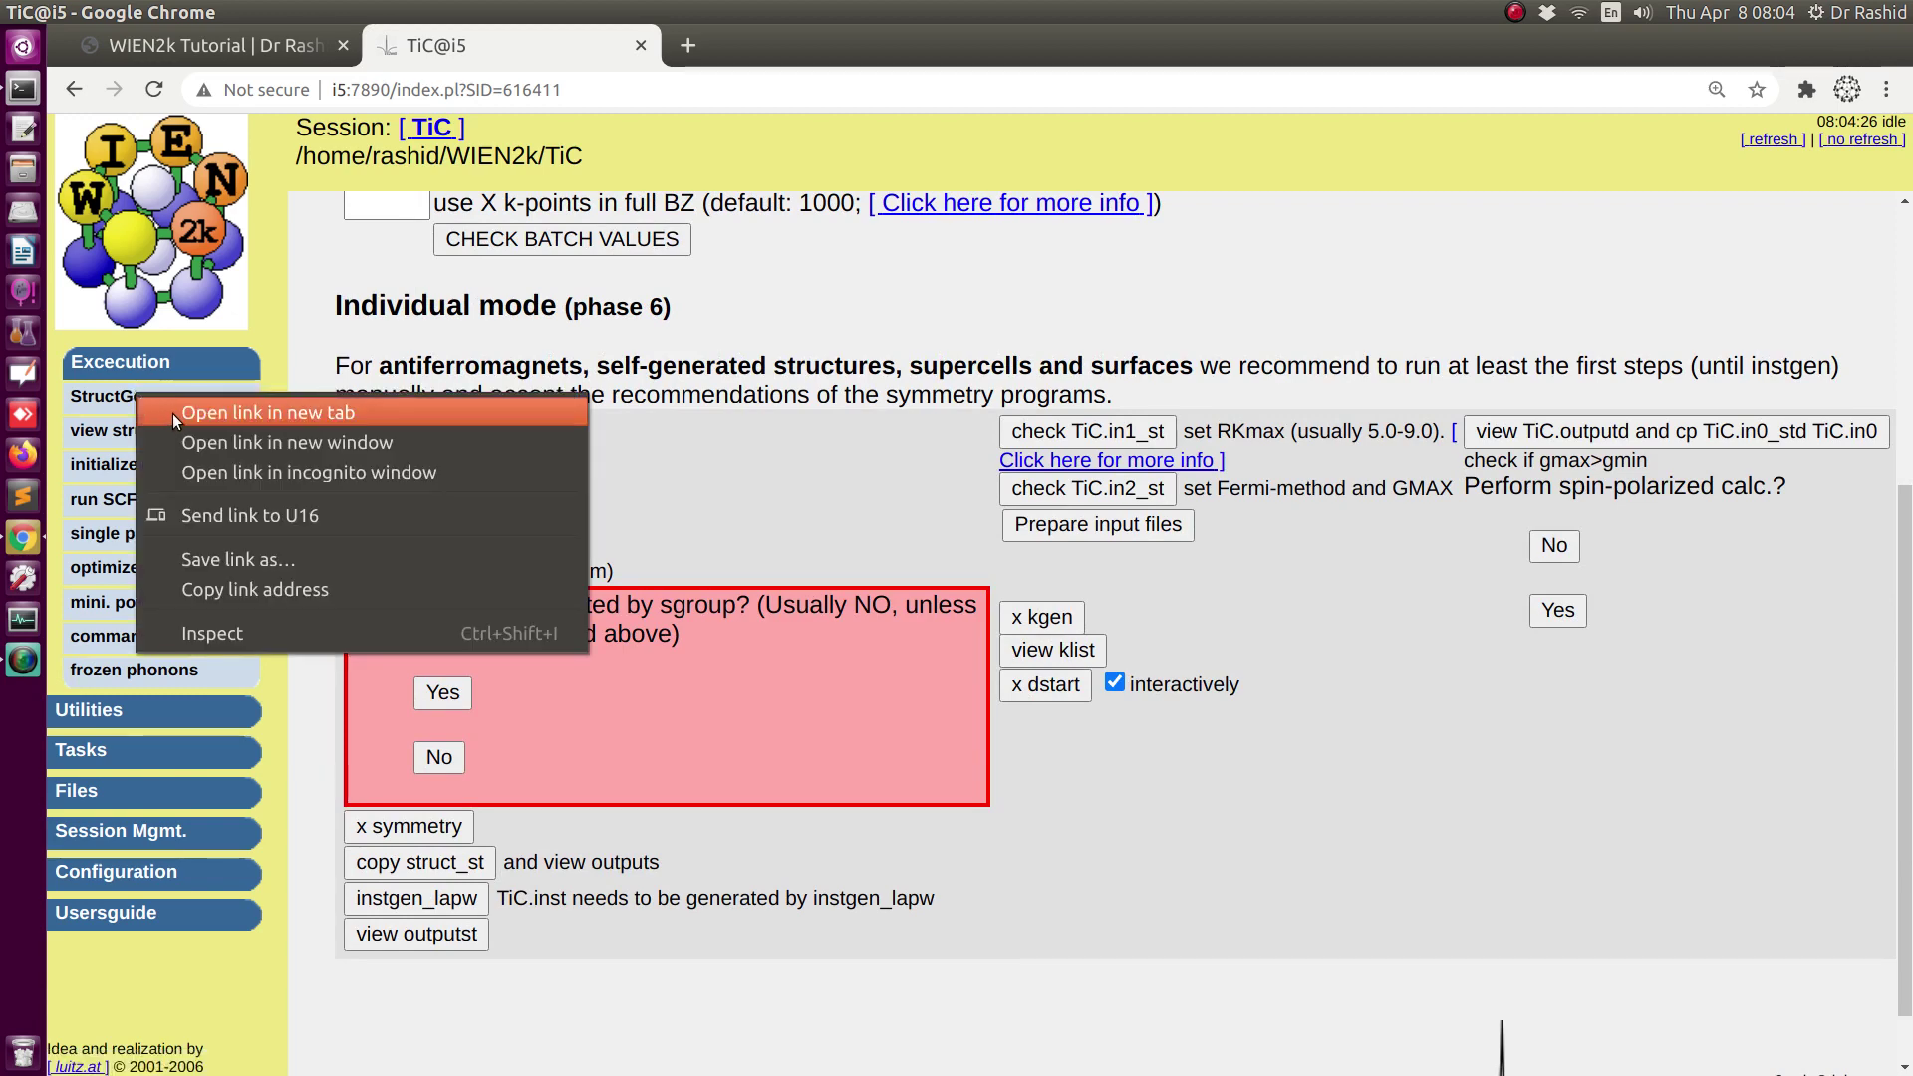
left_click(174, 415)
left_click(816, 44)
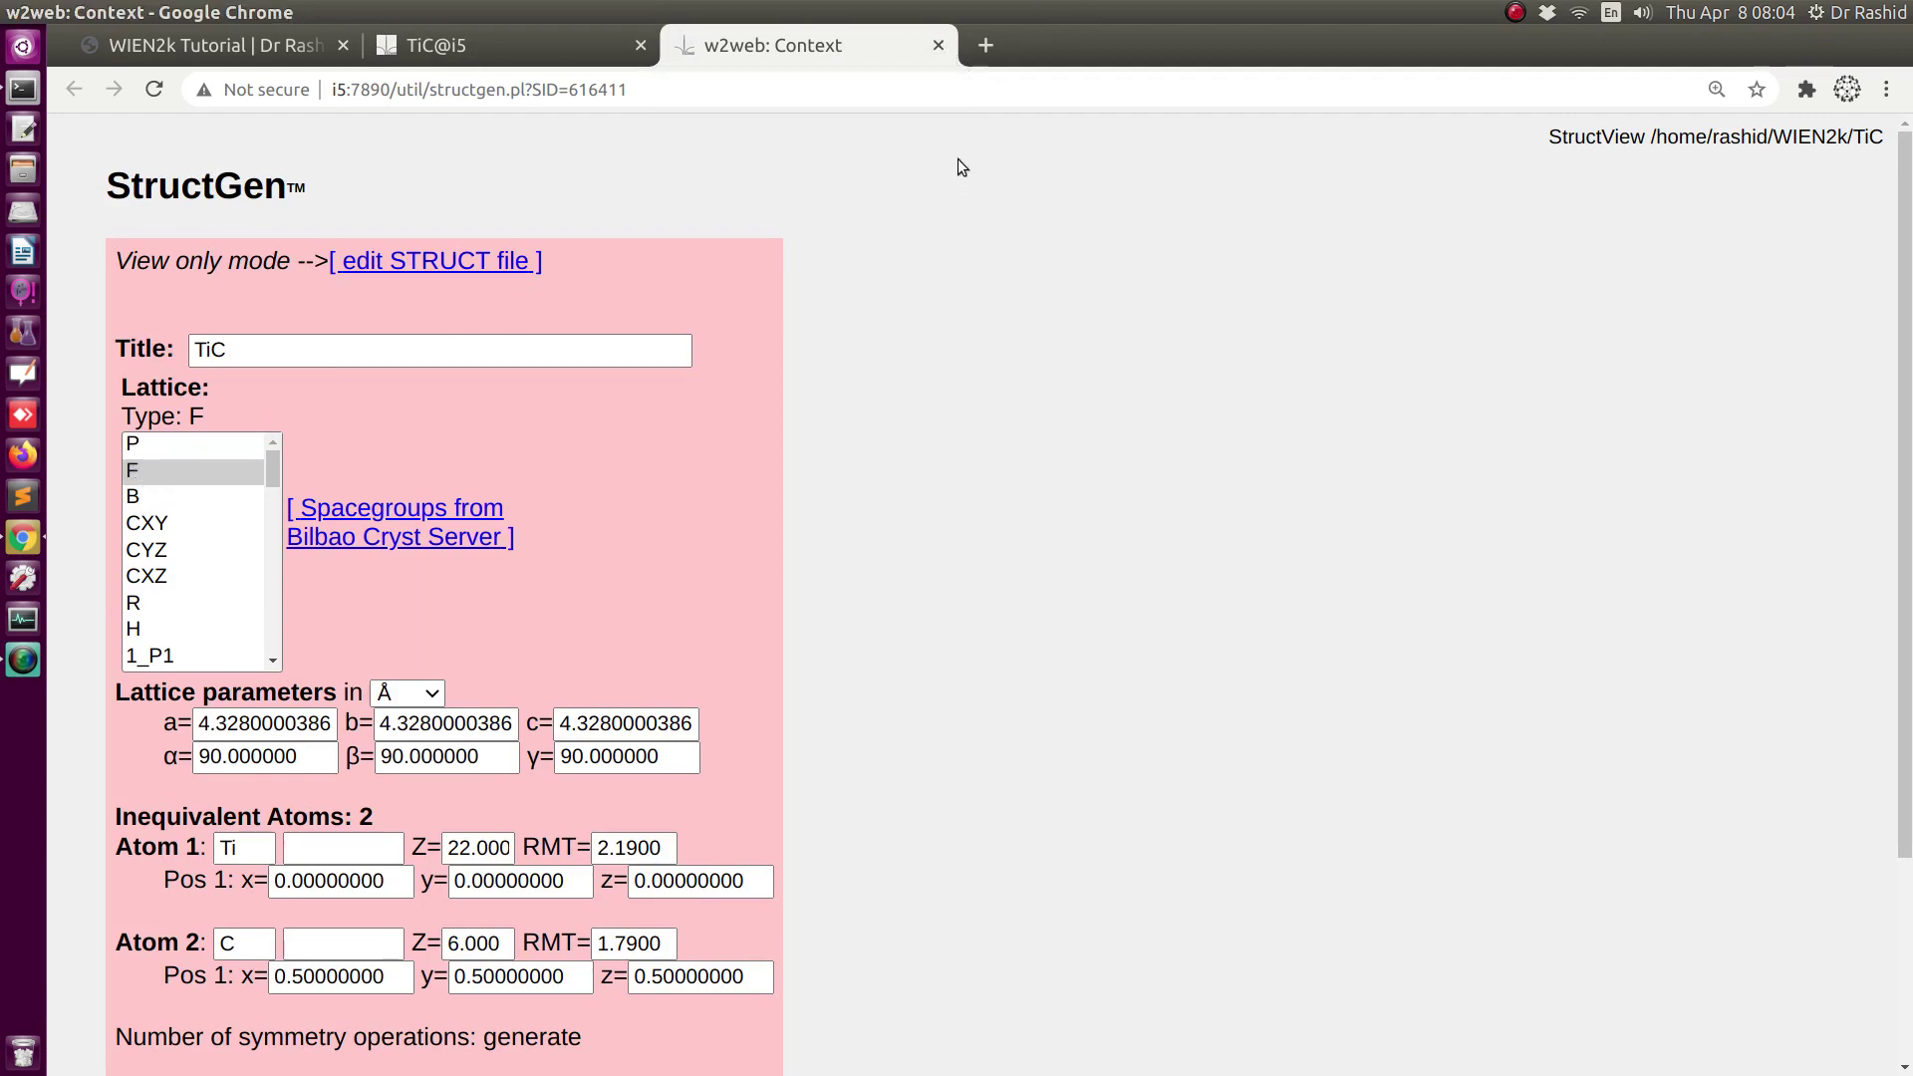
left_click(940, 46)
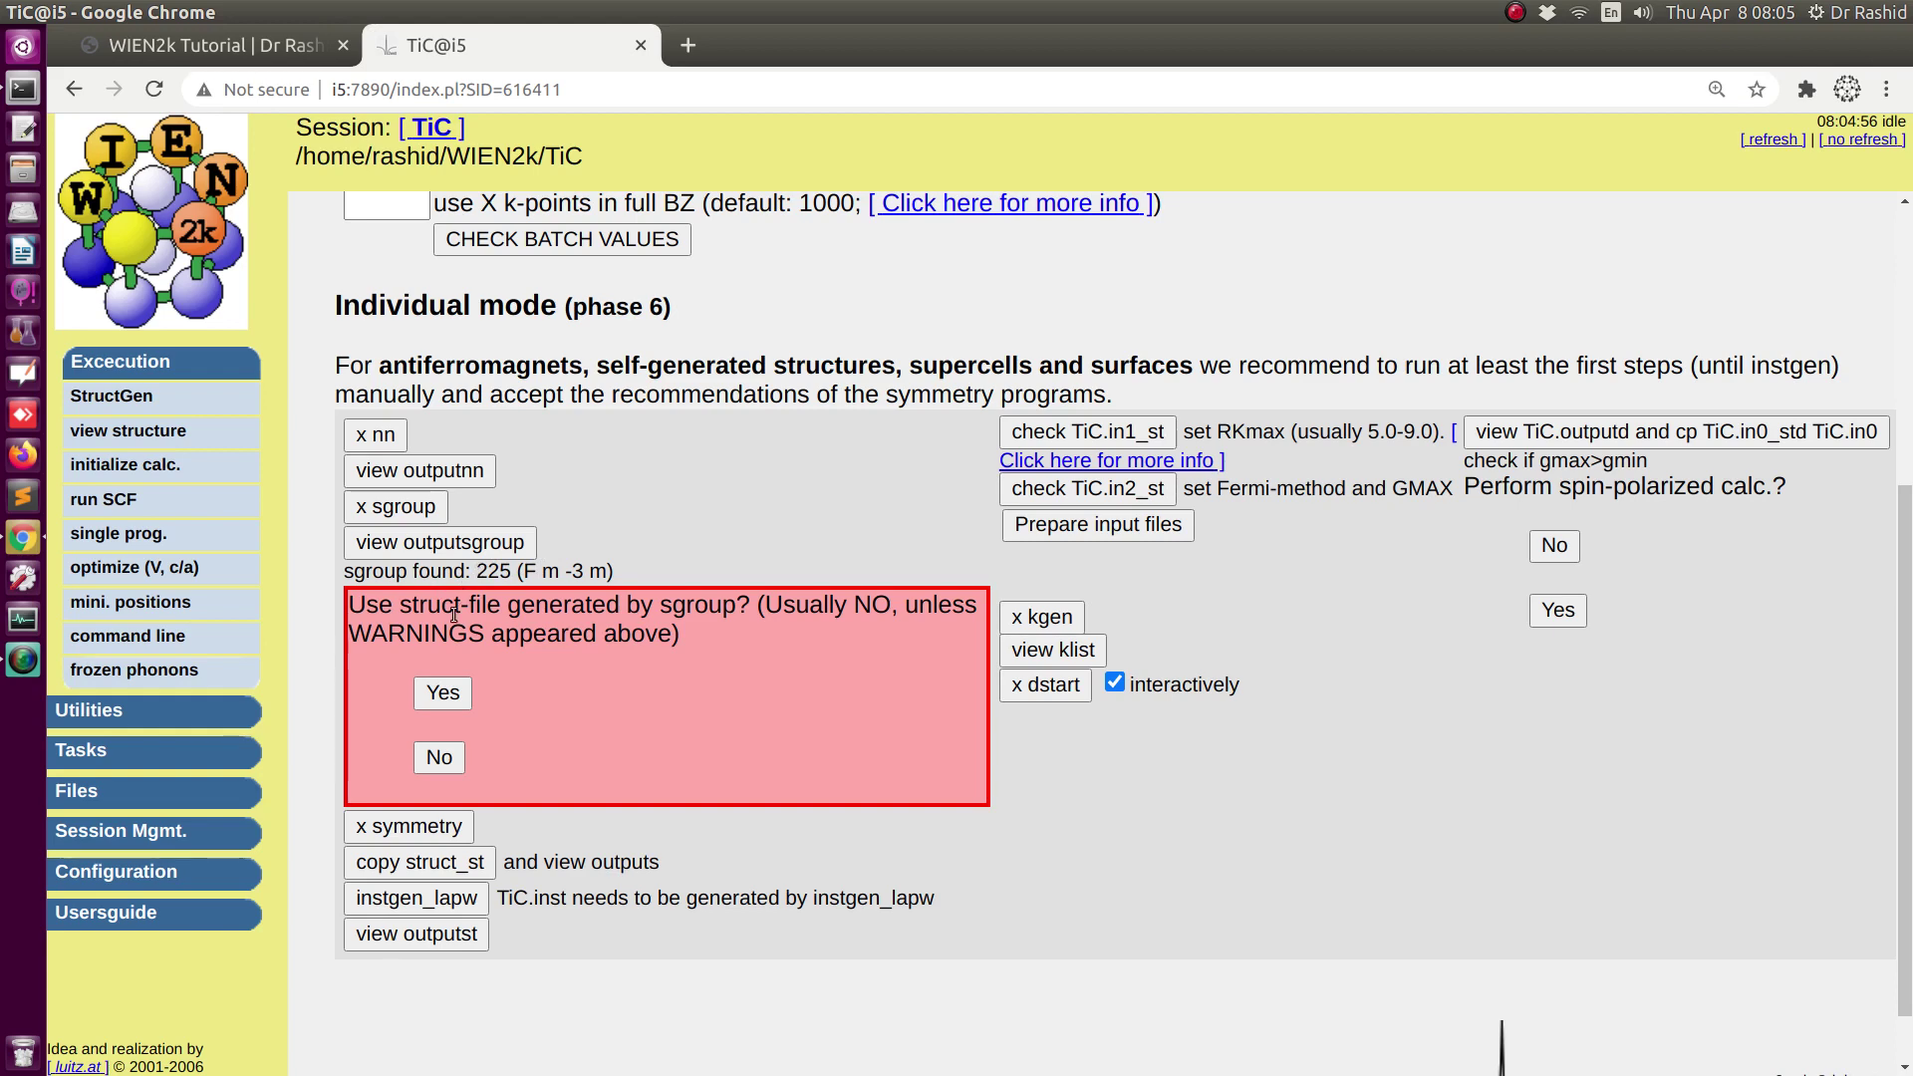
- Decline the struct-file generated by sgroup, run x symmetry, and return to the initialization
left_click(437, 756)
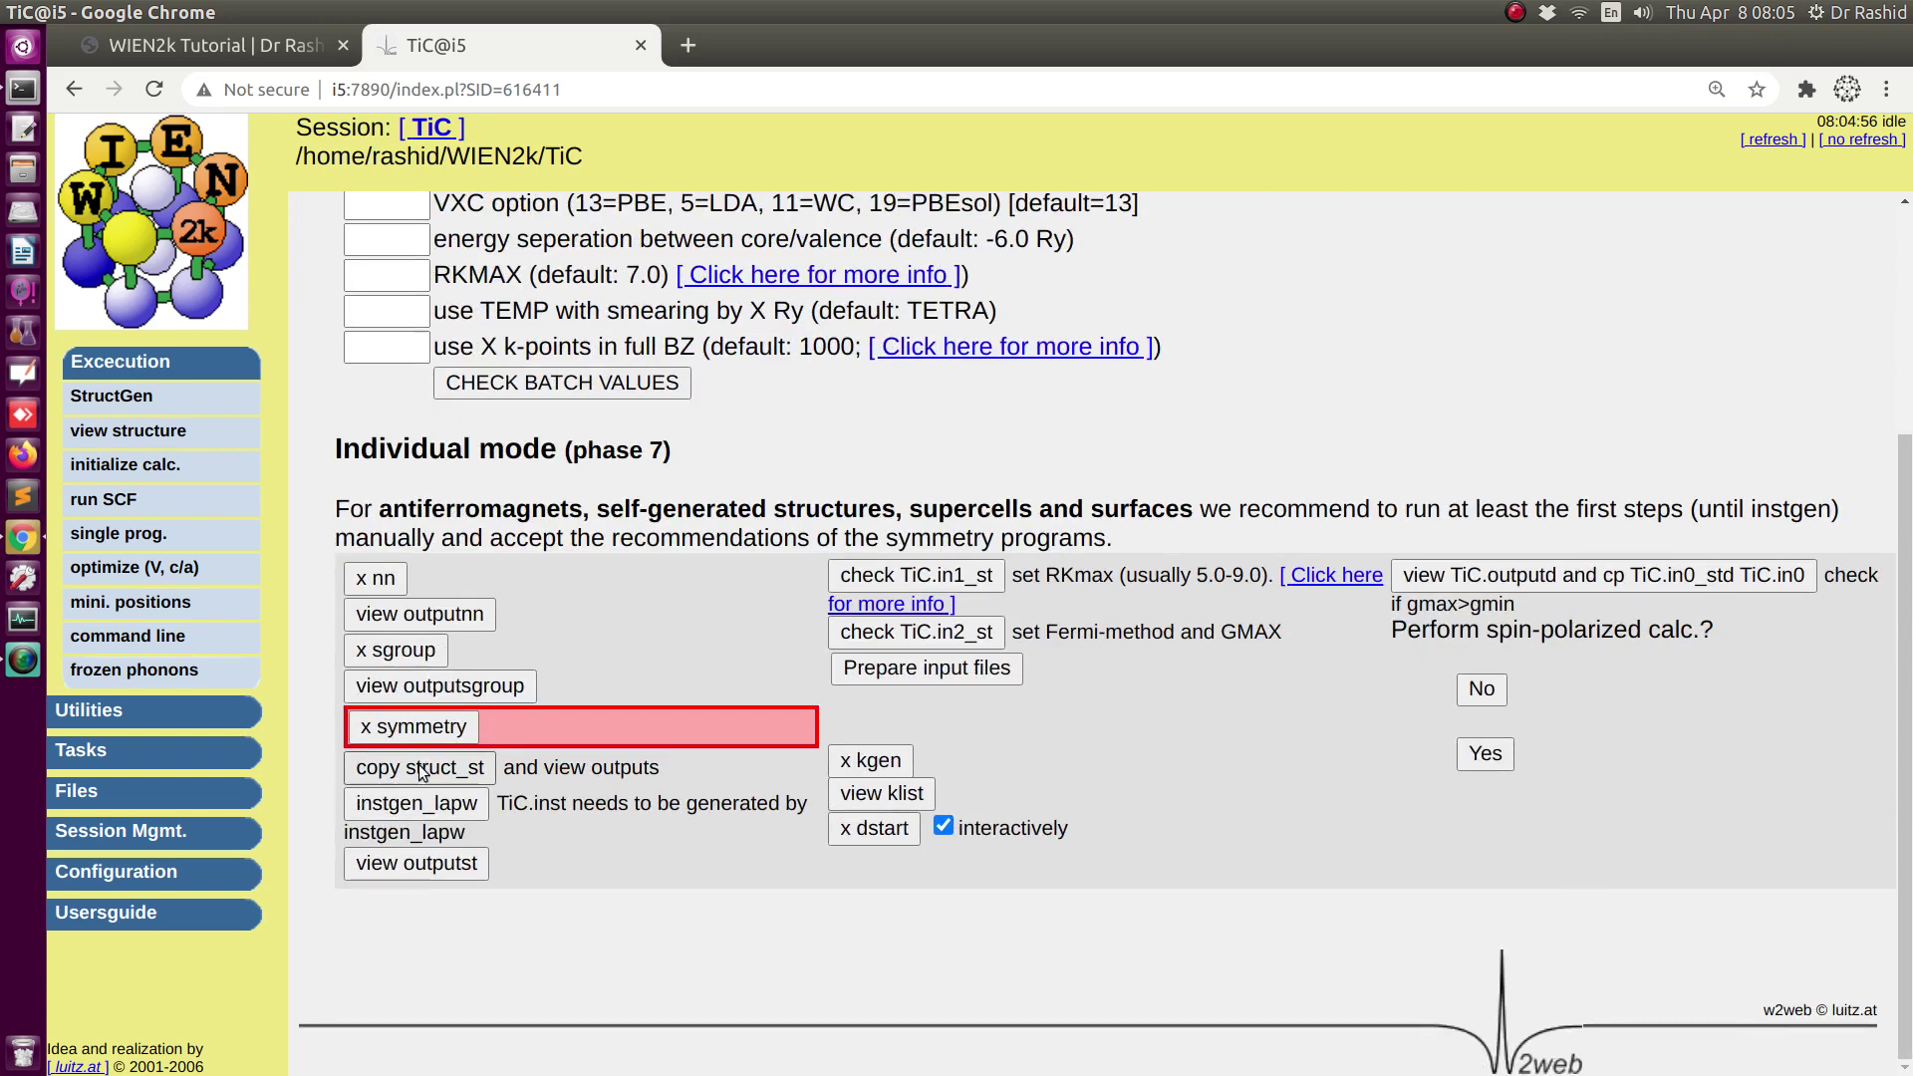
left_click(421, 728)
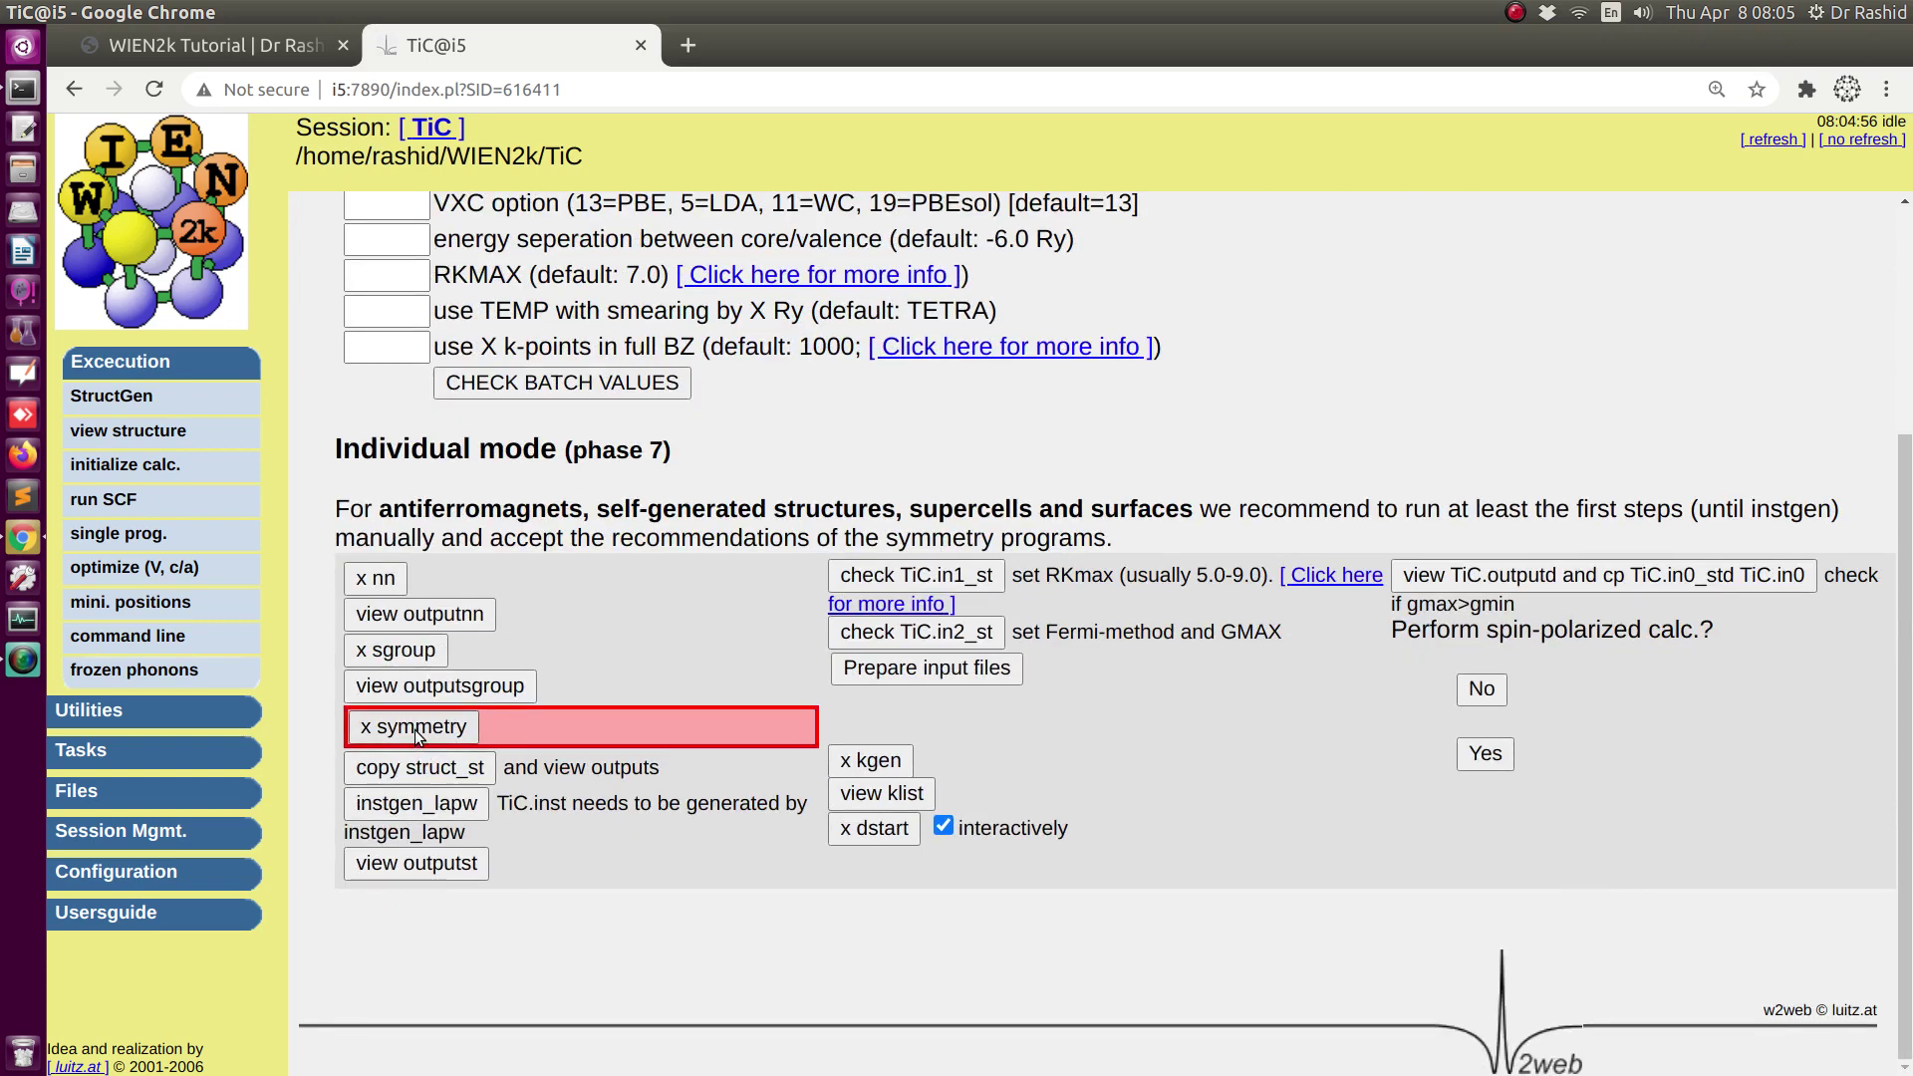
left_click(393, 493)
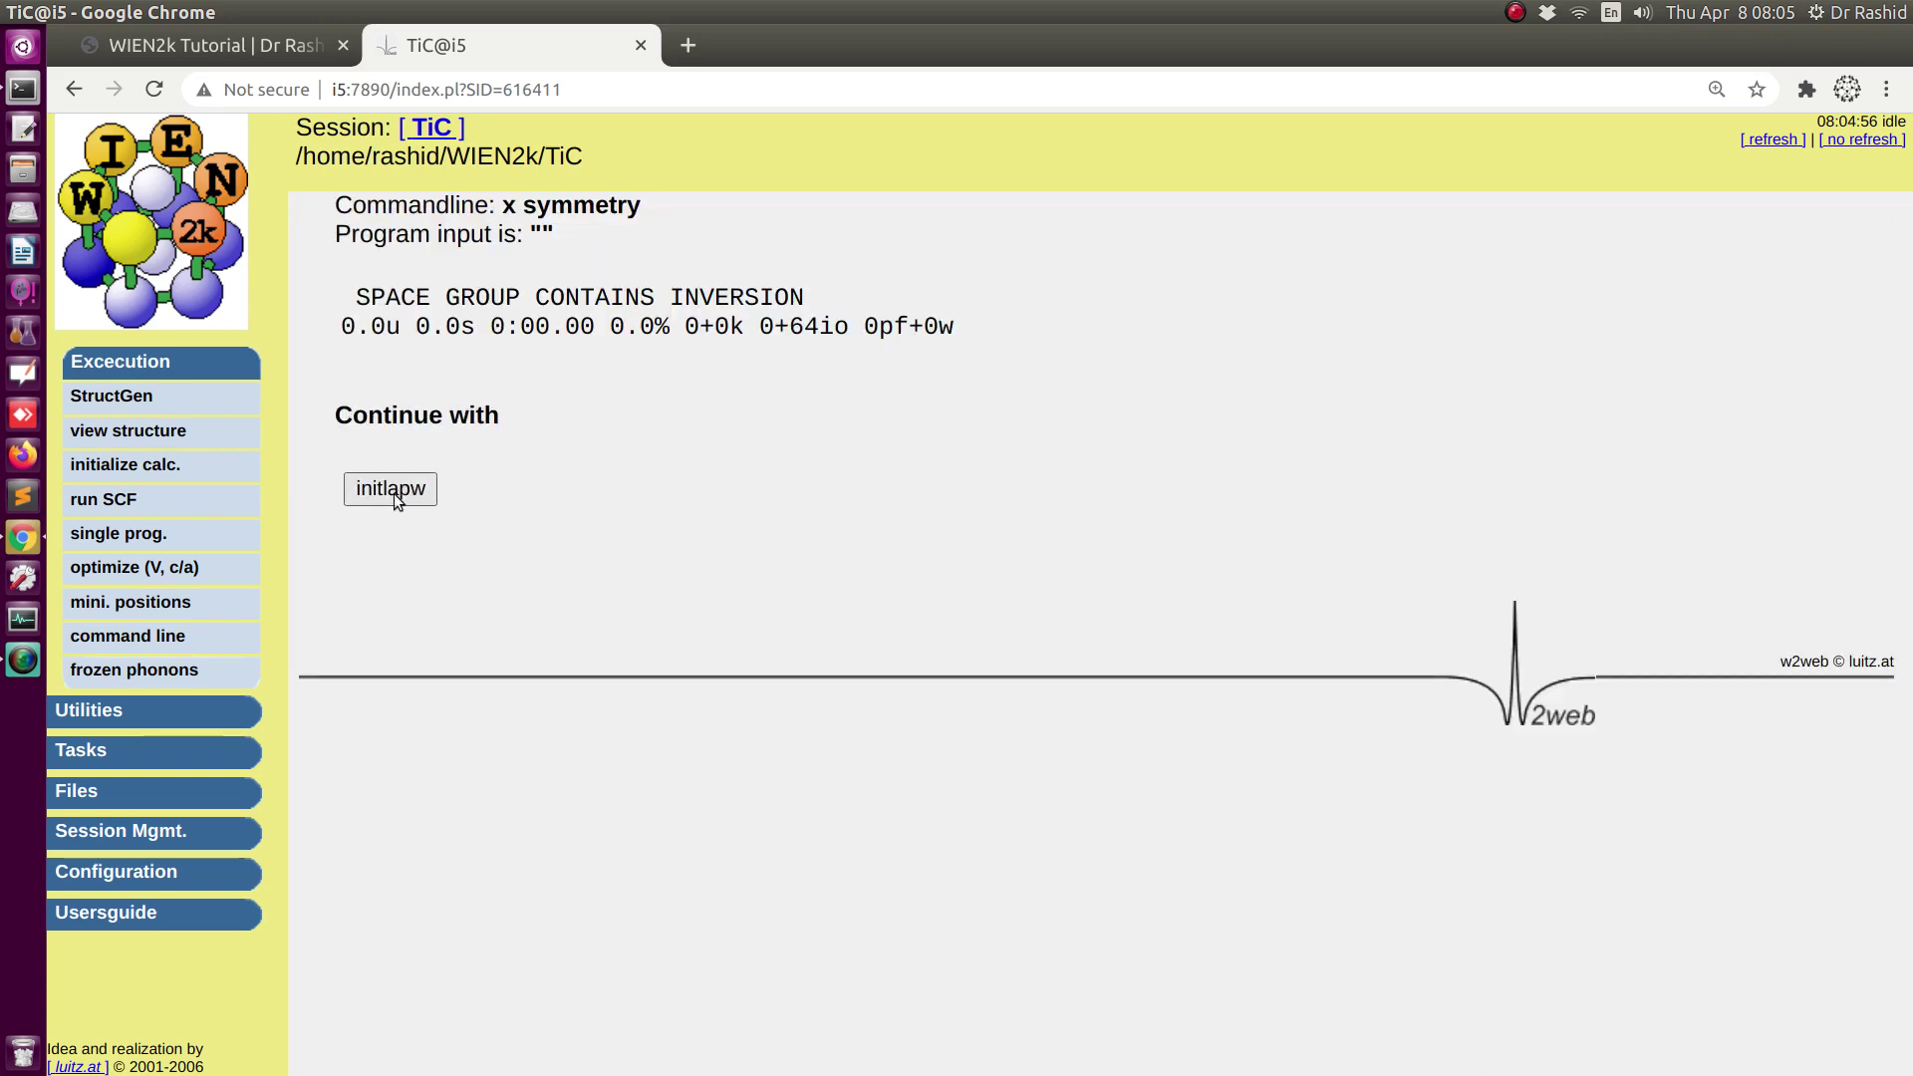
- Copy struct_st, view the symmetry output file, and continue the initialization without saving it
scroll(483, 722, "down", 5)
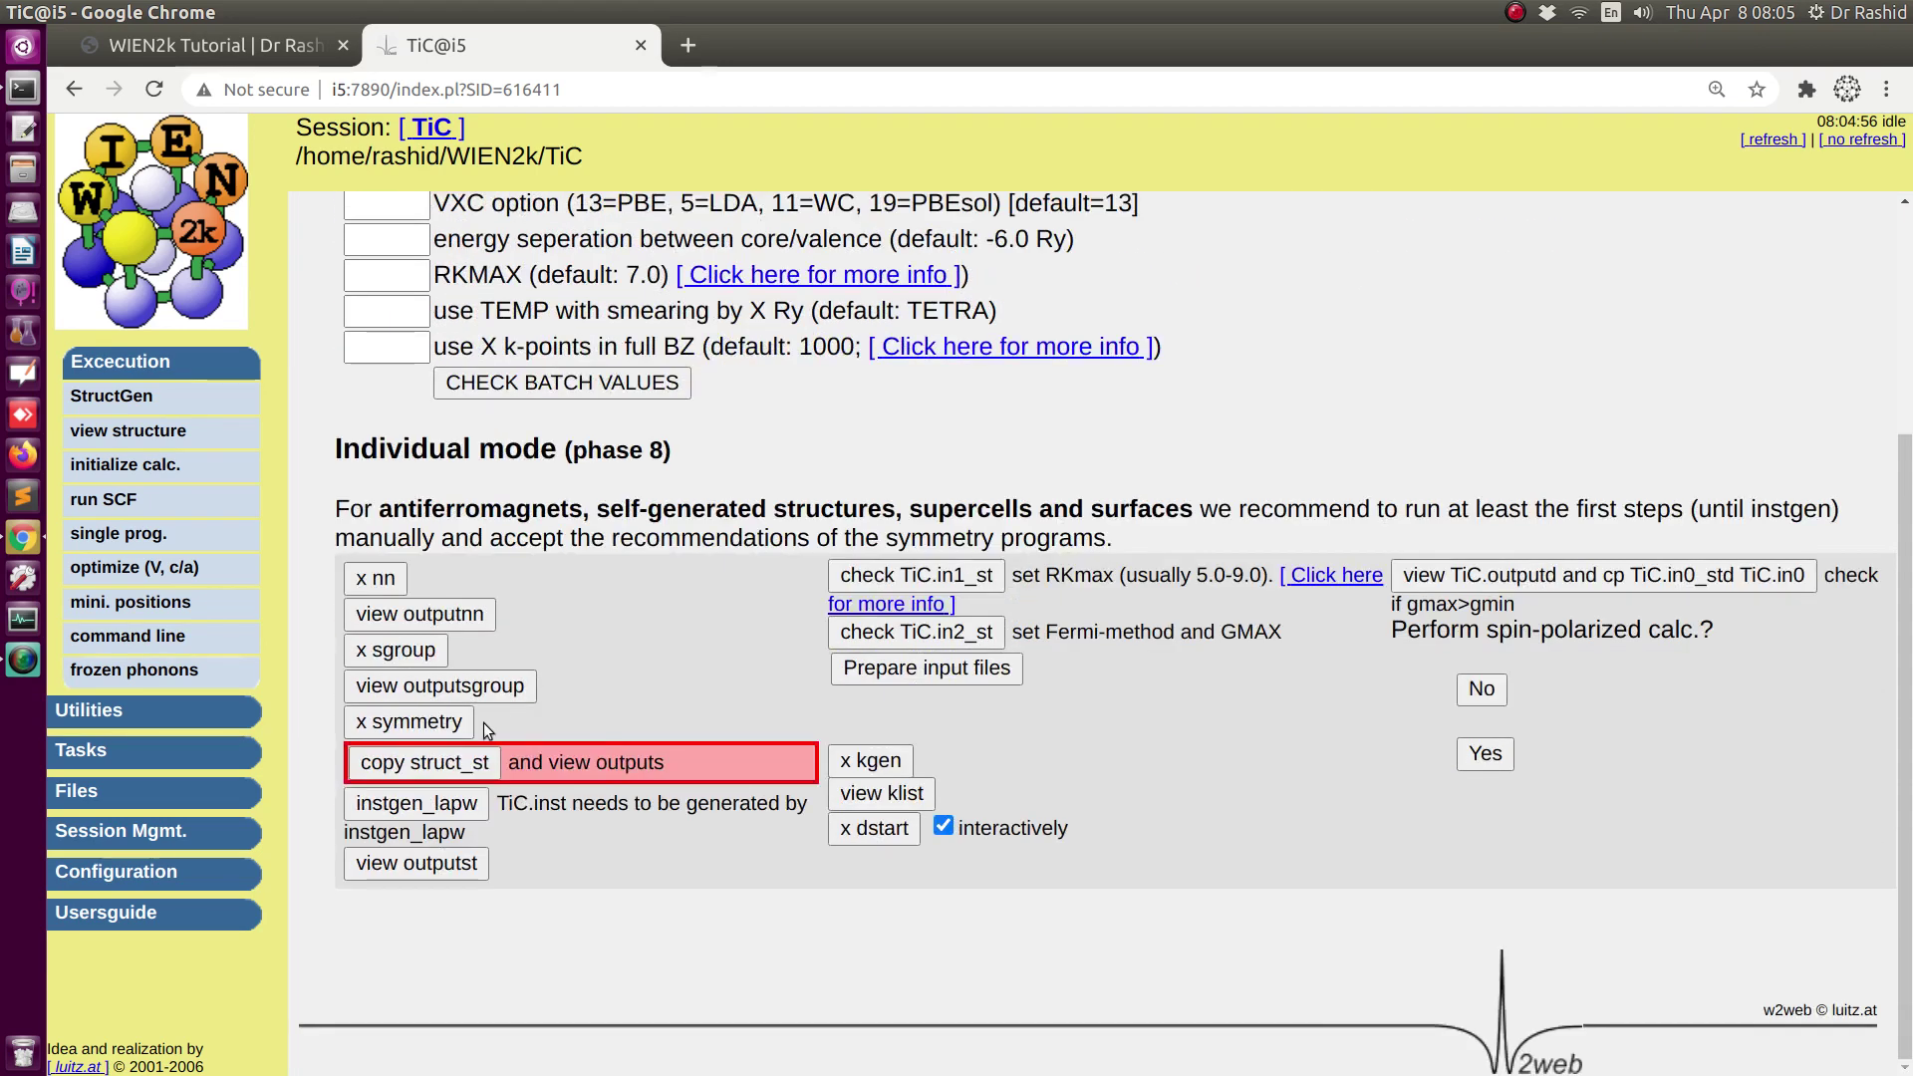
left_click(407, 763)
left_click(448, 297)
- Run instgen_lapw with the no spin-polarization configuration for the atoms and return to the initialization
scroll(565, 570, "down", 5)
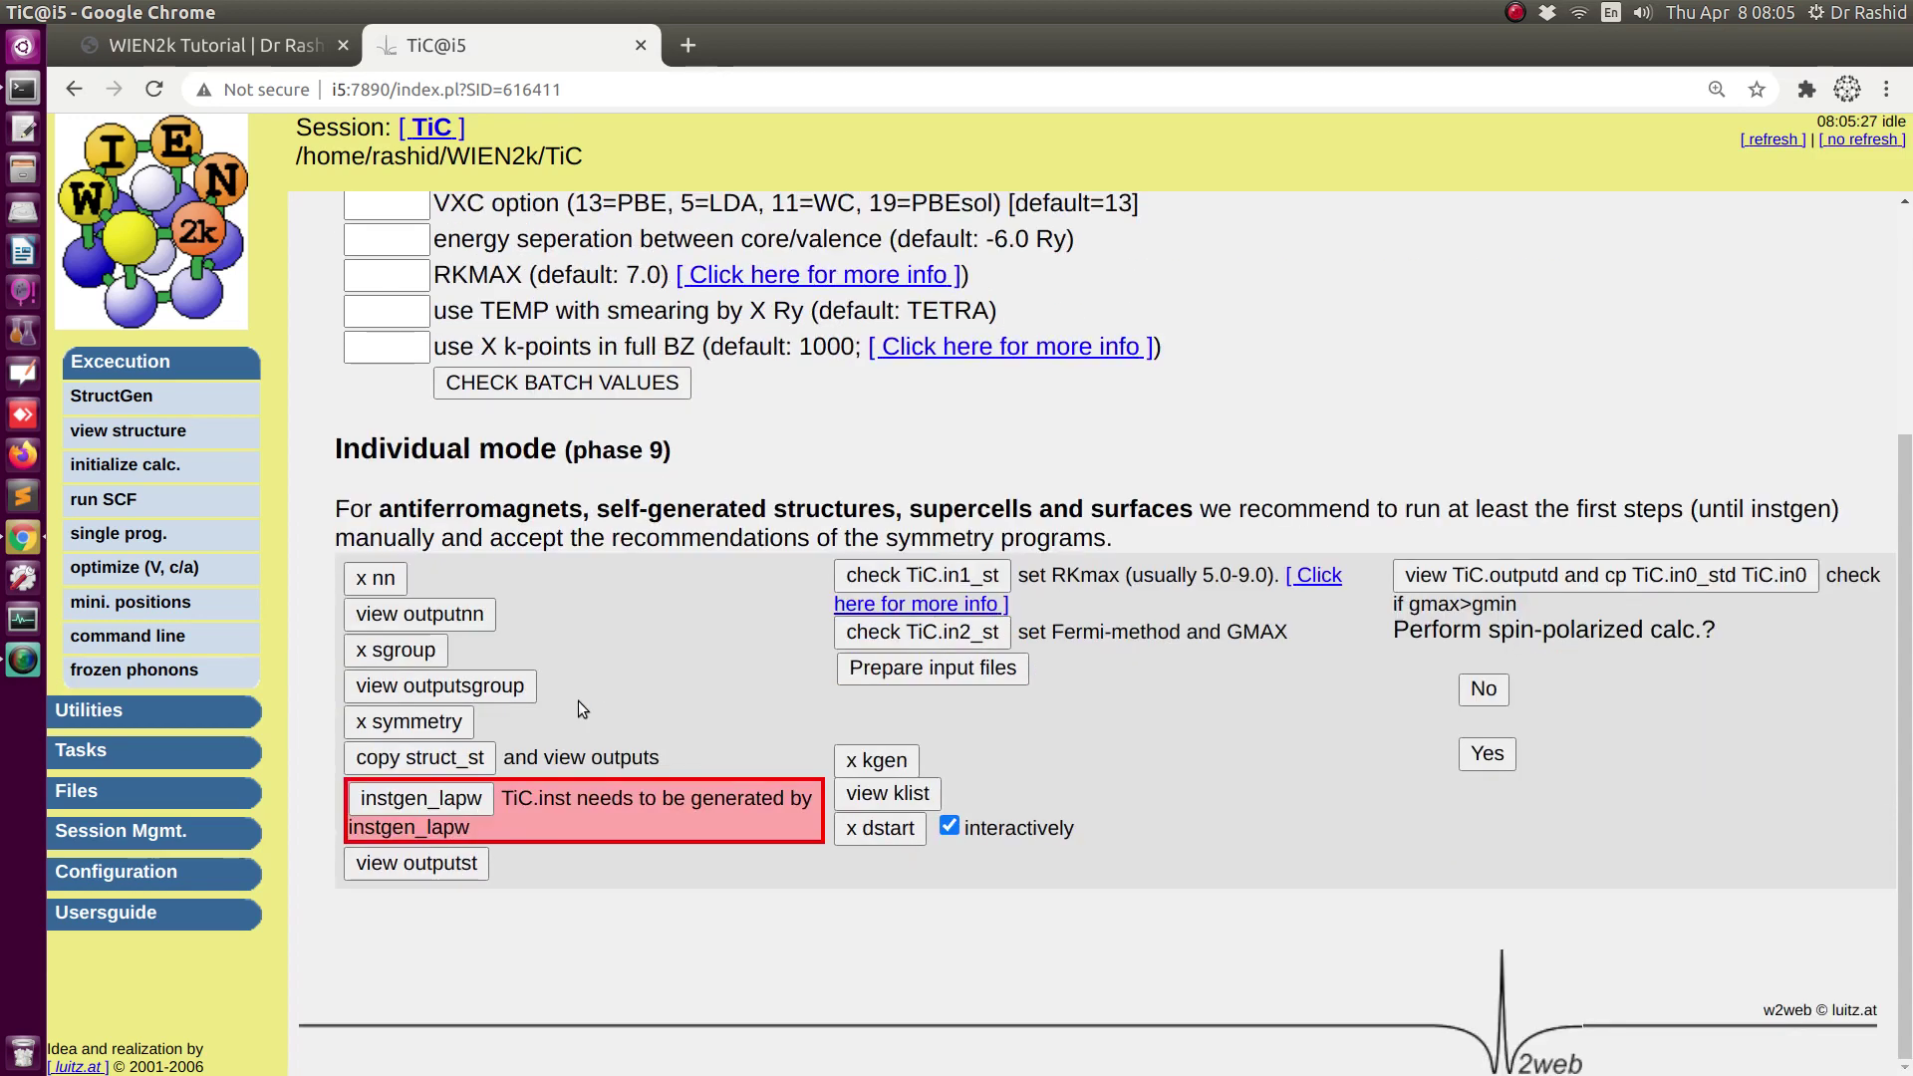
left_click(423, 803)
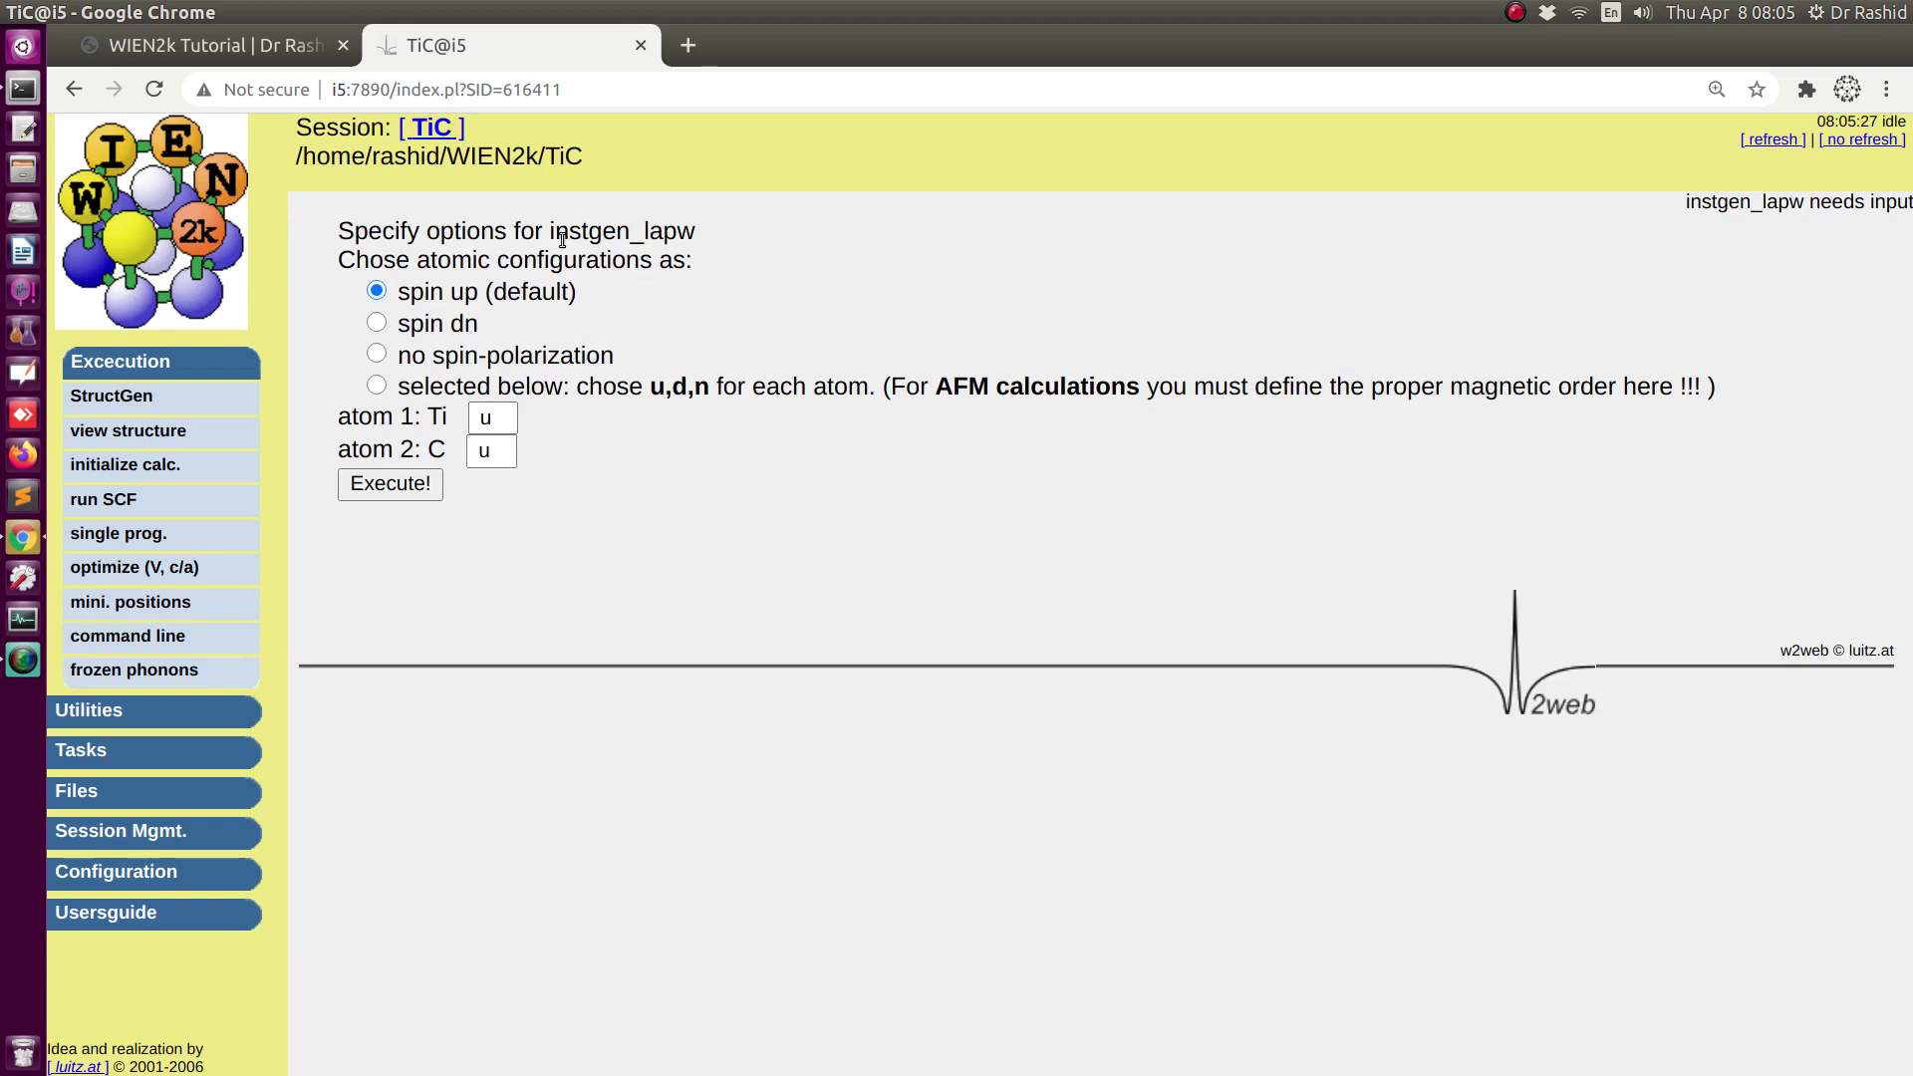
left_click_drag(550, 232, 693, 234)
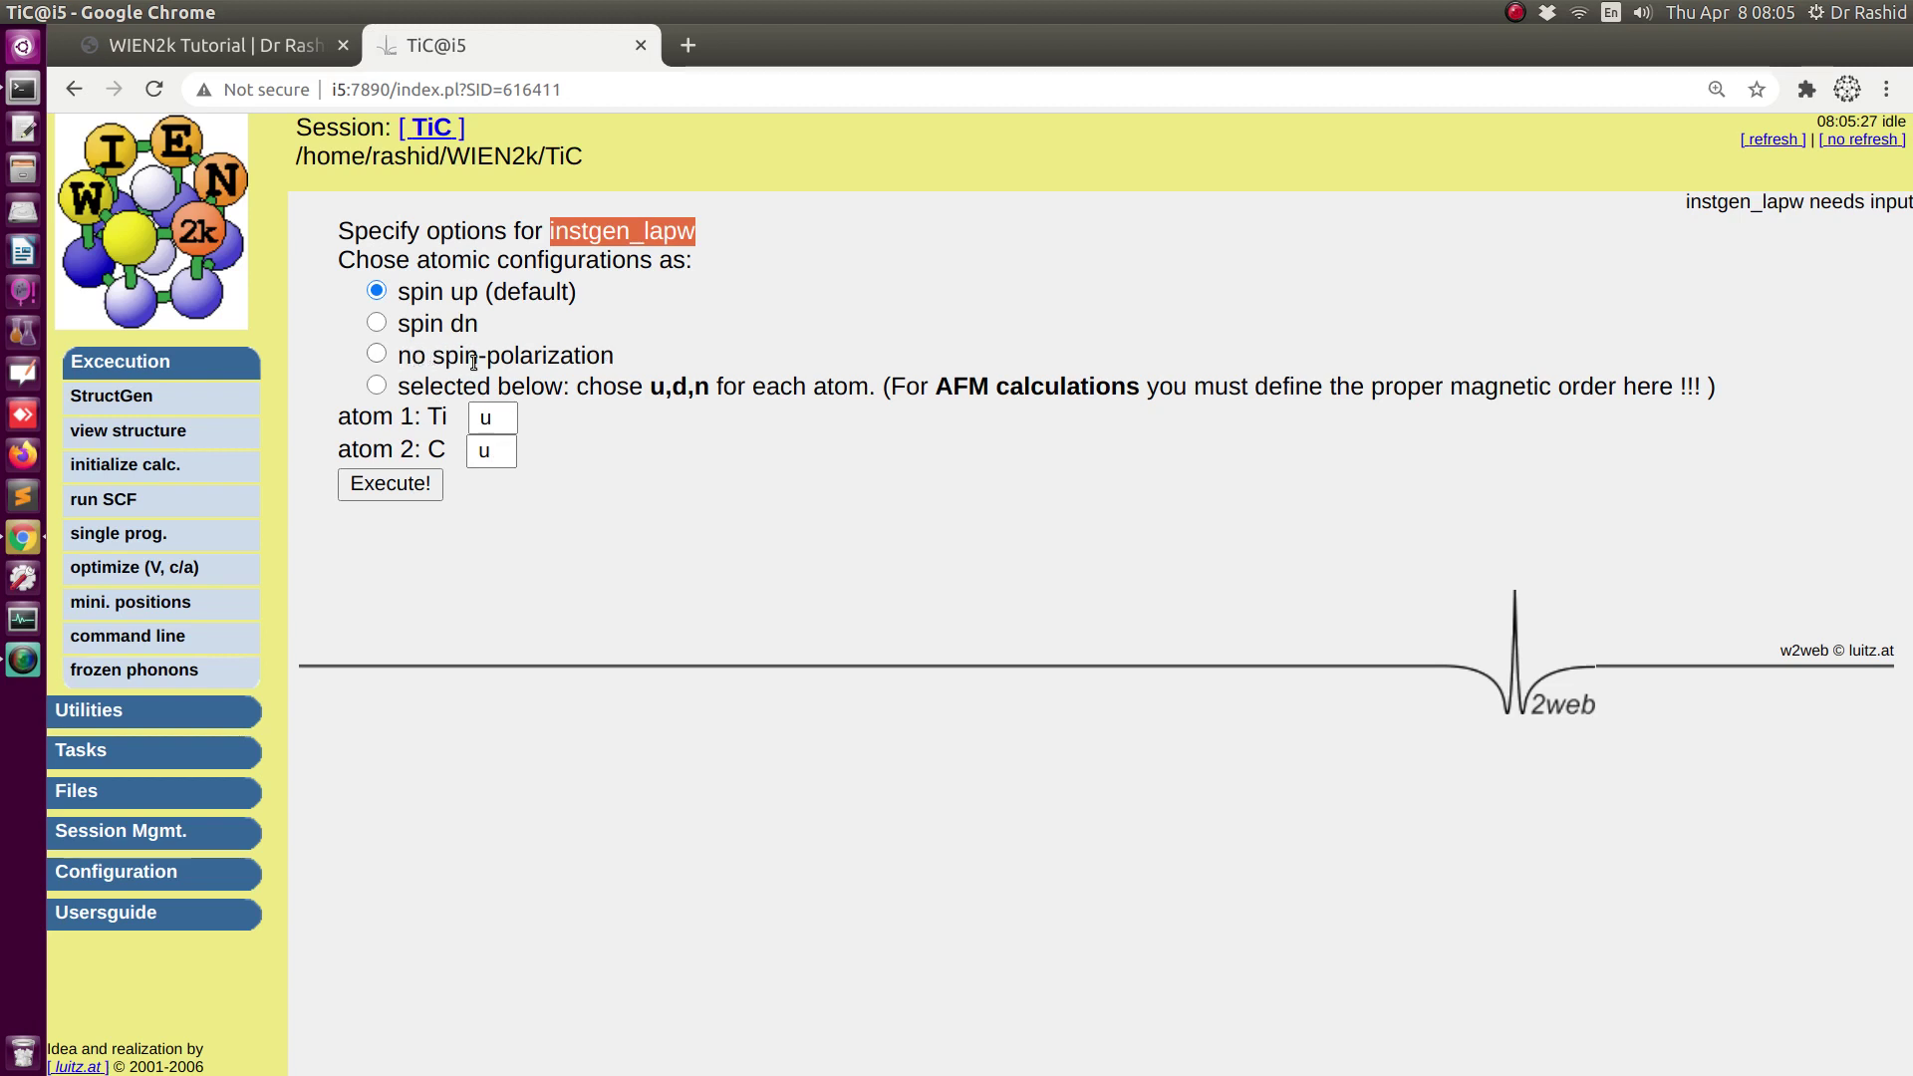
left_click(377, 353)
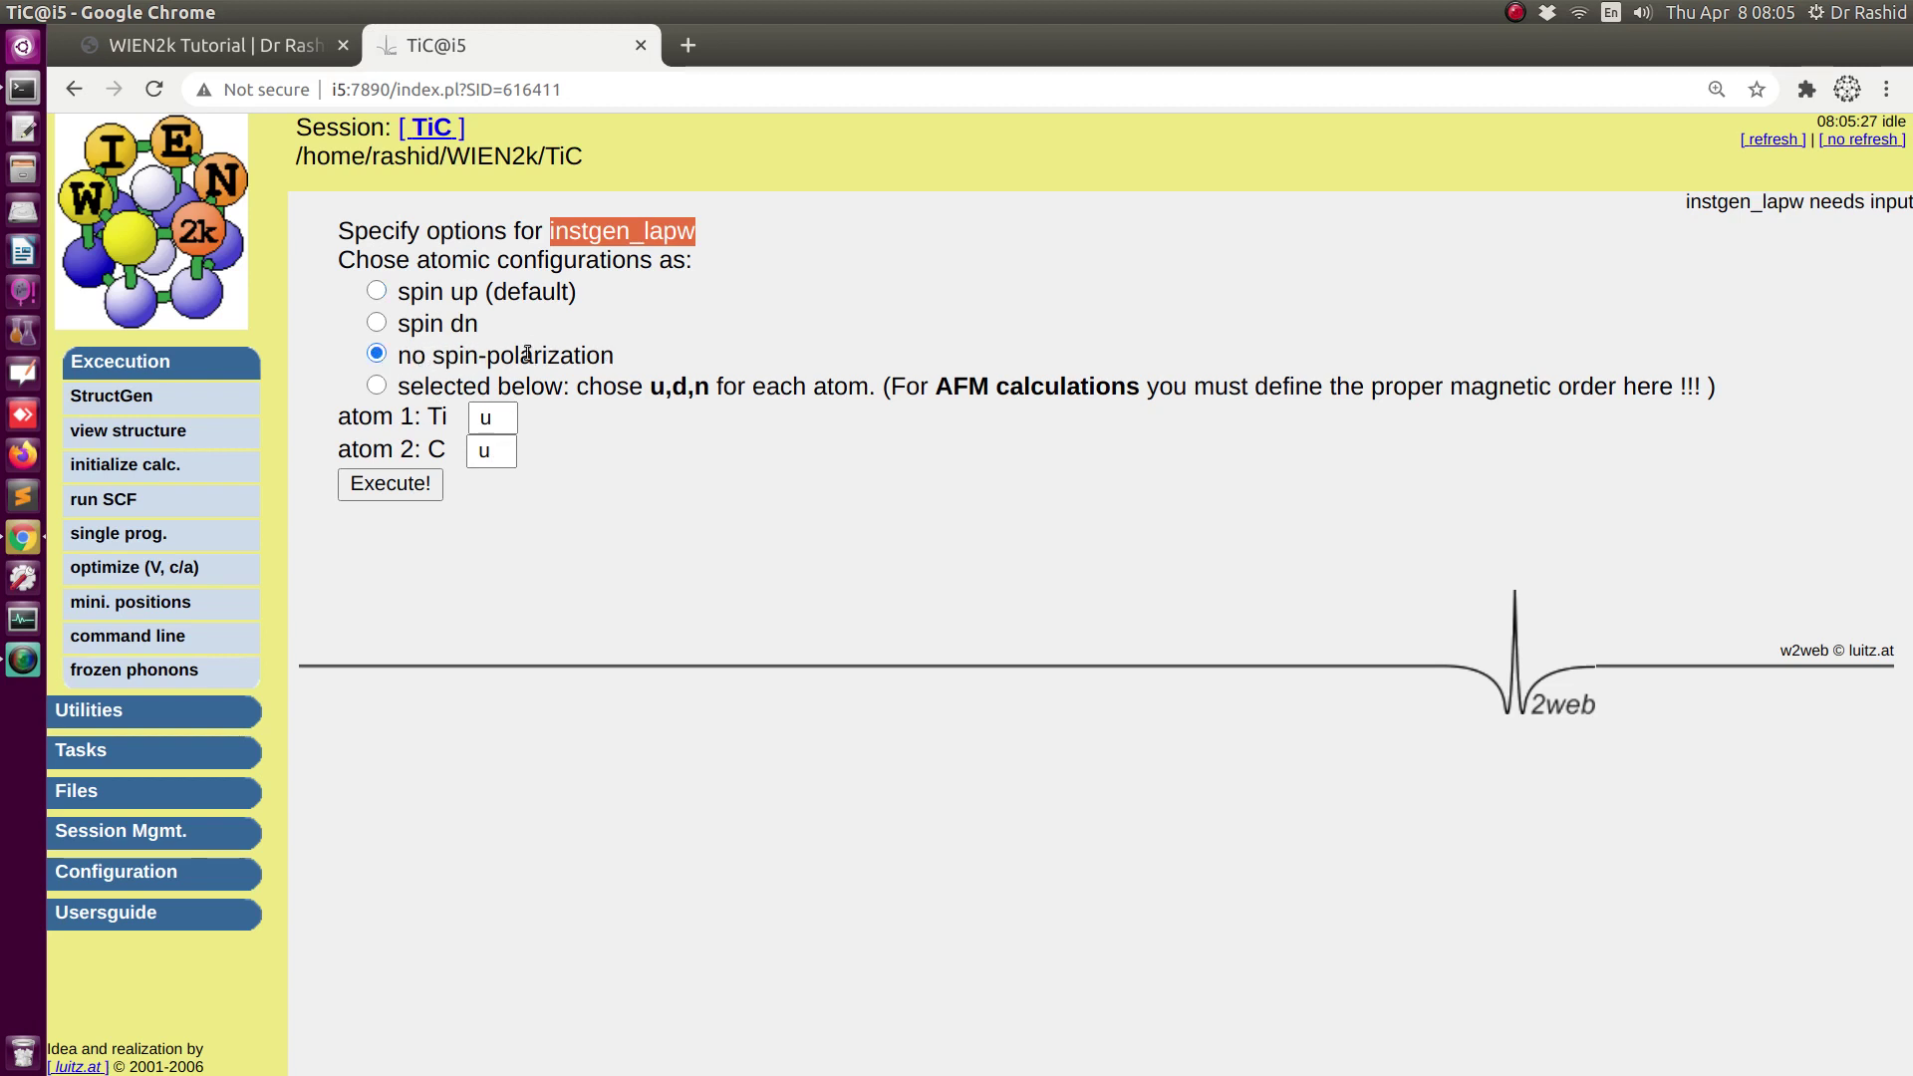
left_click(388, 490)
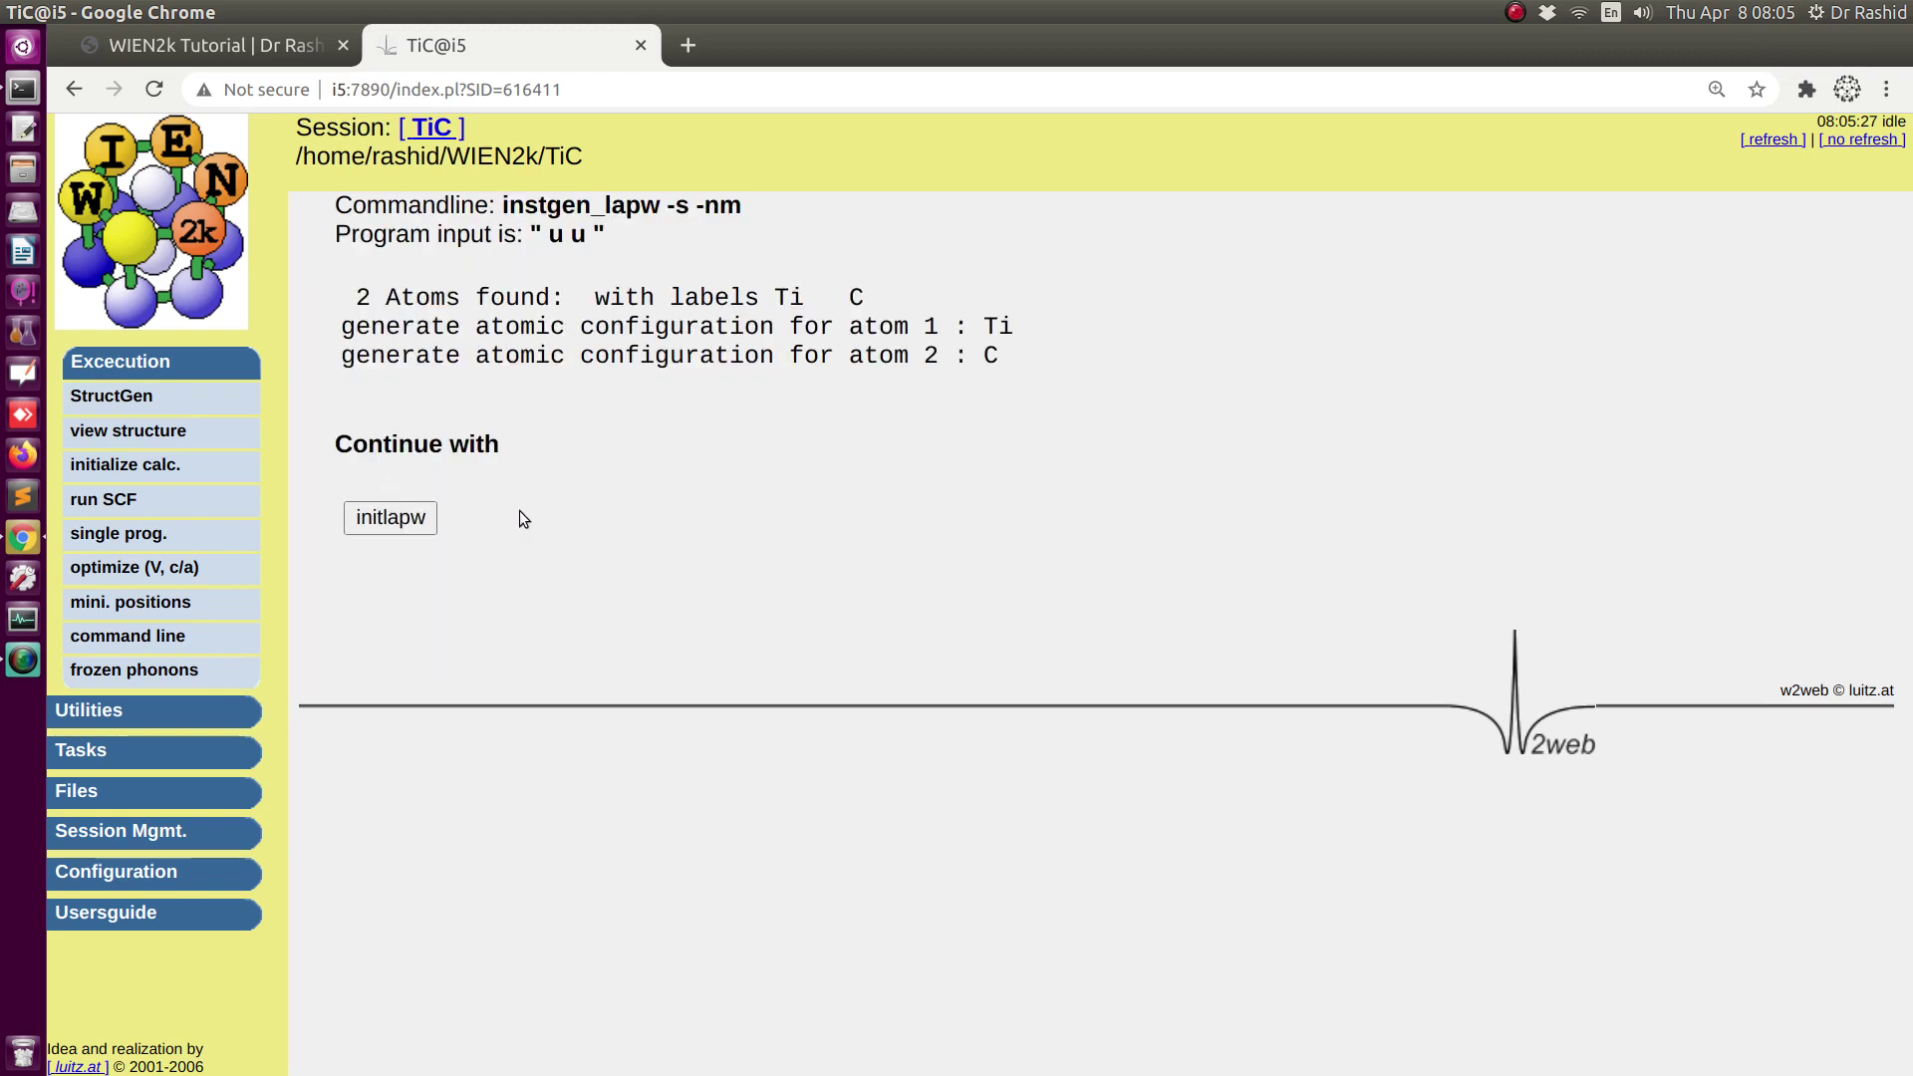
left_click(408, 523)
- Run x lstart with the PBE-GGA potential and a core-valence separation energy of -6.0 Ry, and return to the initialization
scroll(624, 842, "down", 3)
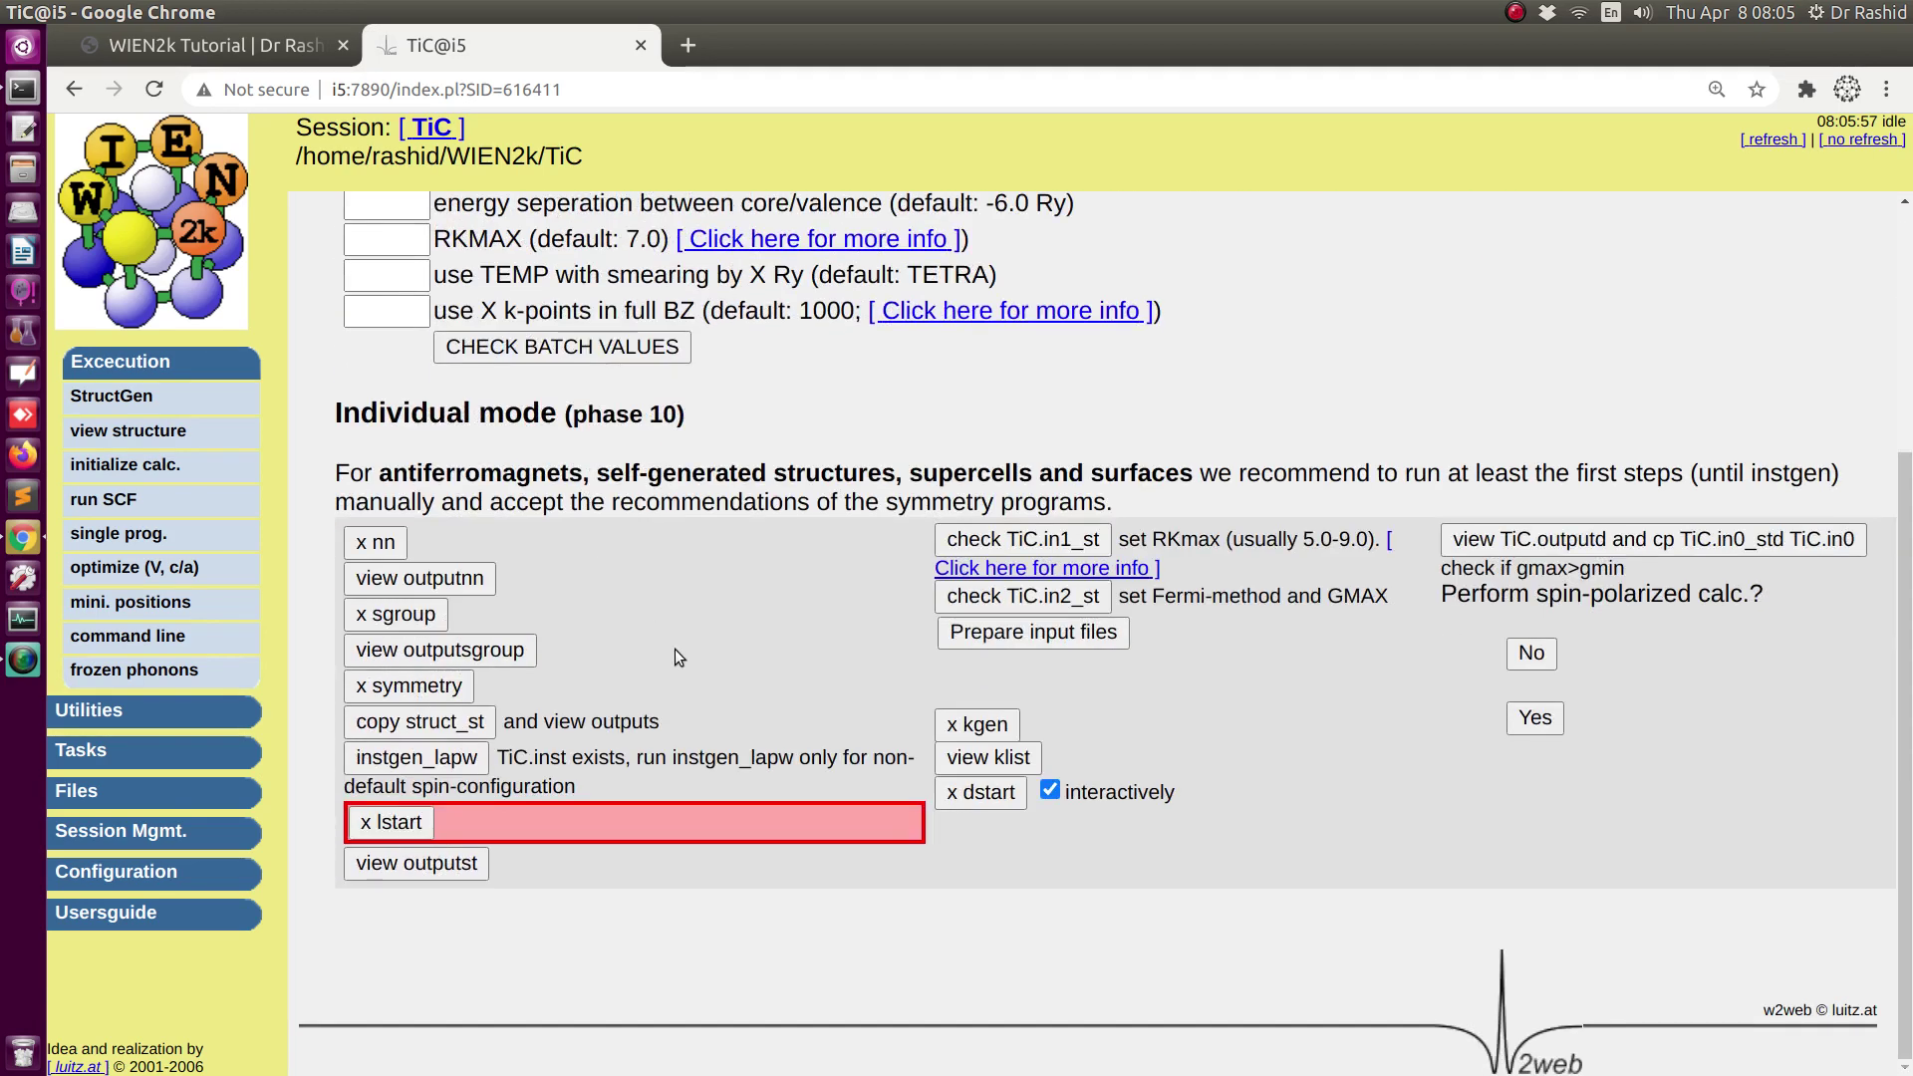
left_click(388, 823)
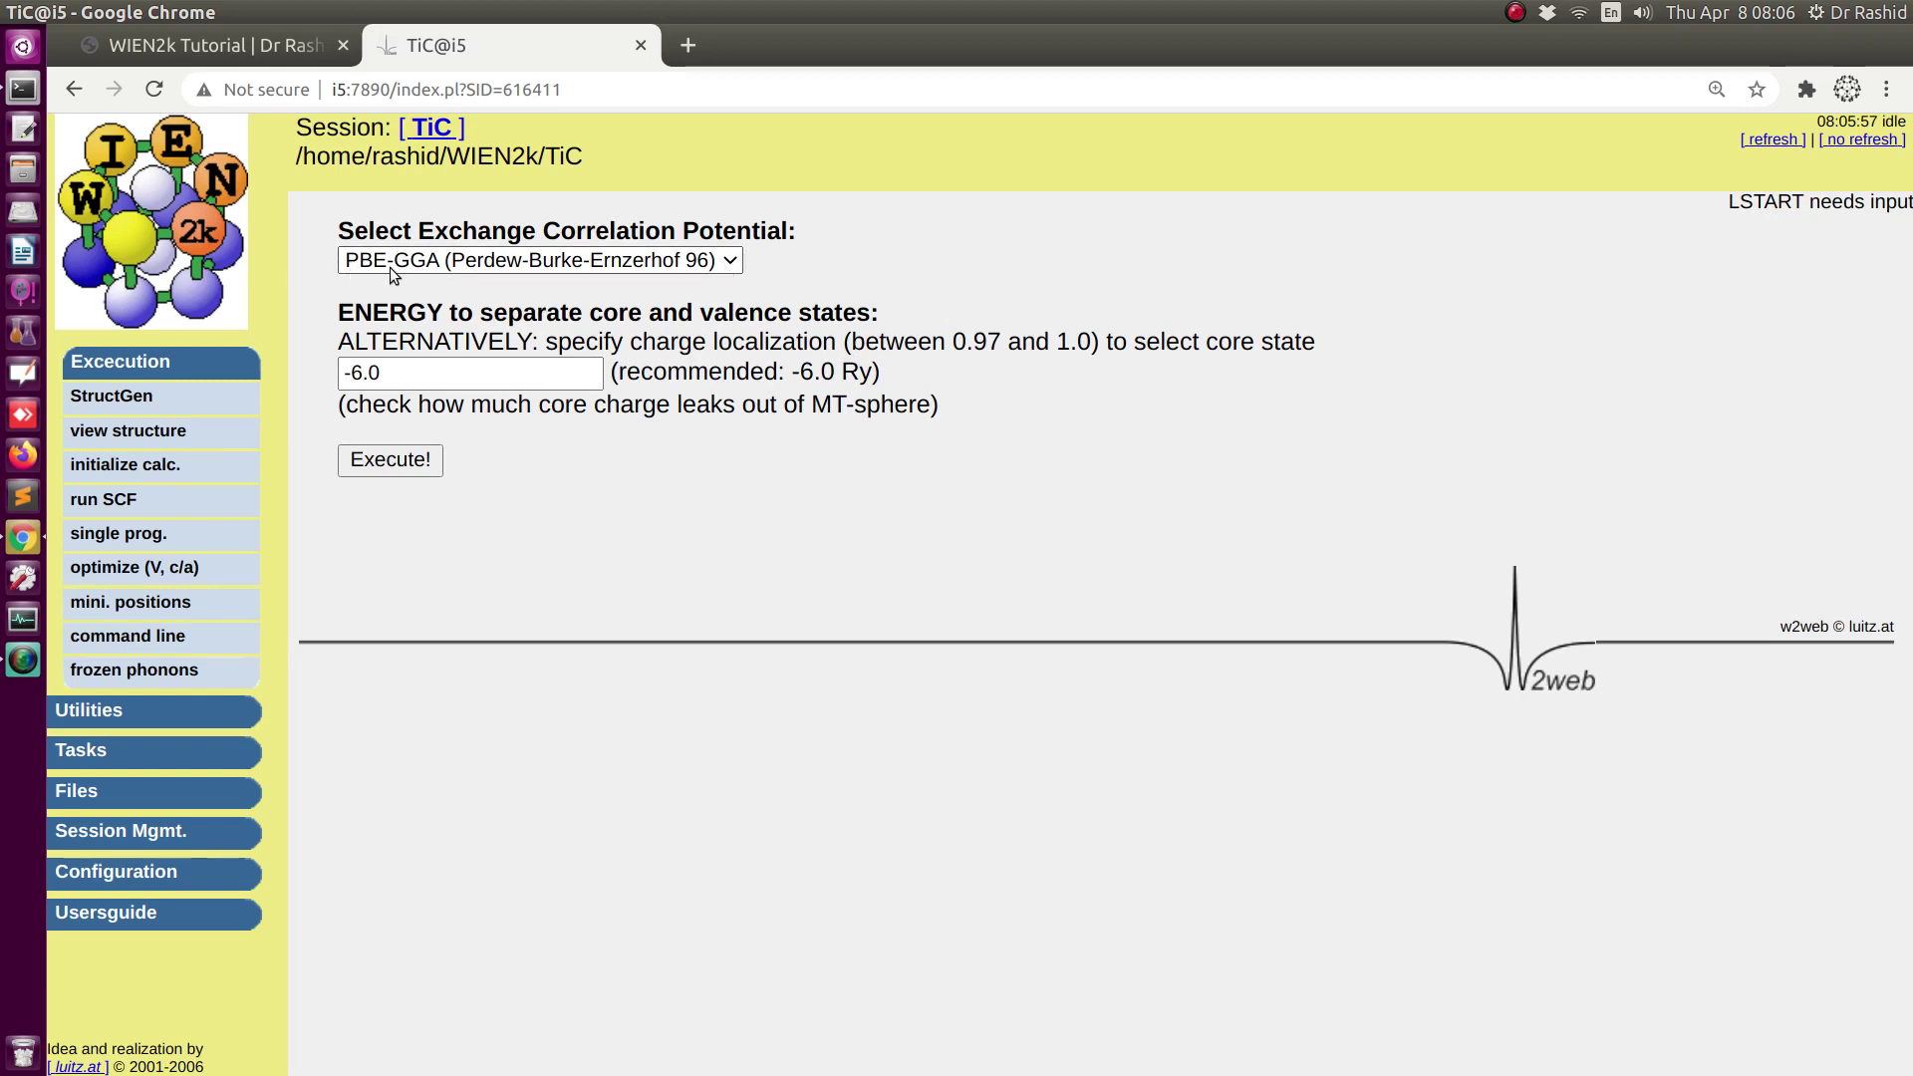
left_click(697, 261)
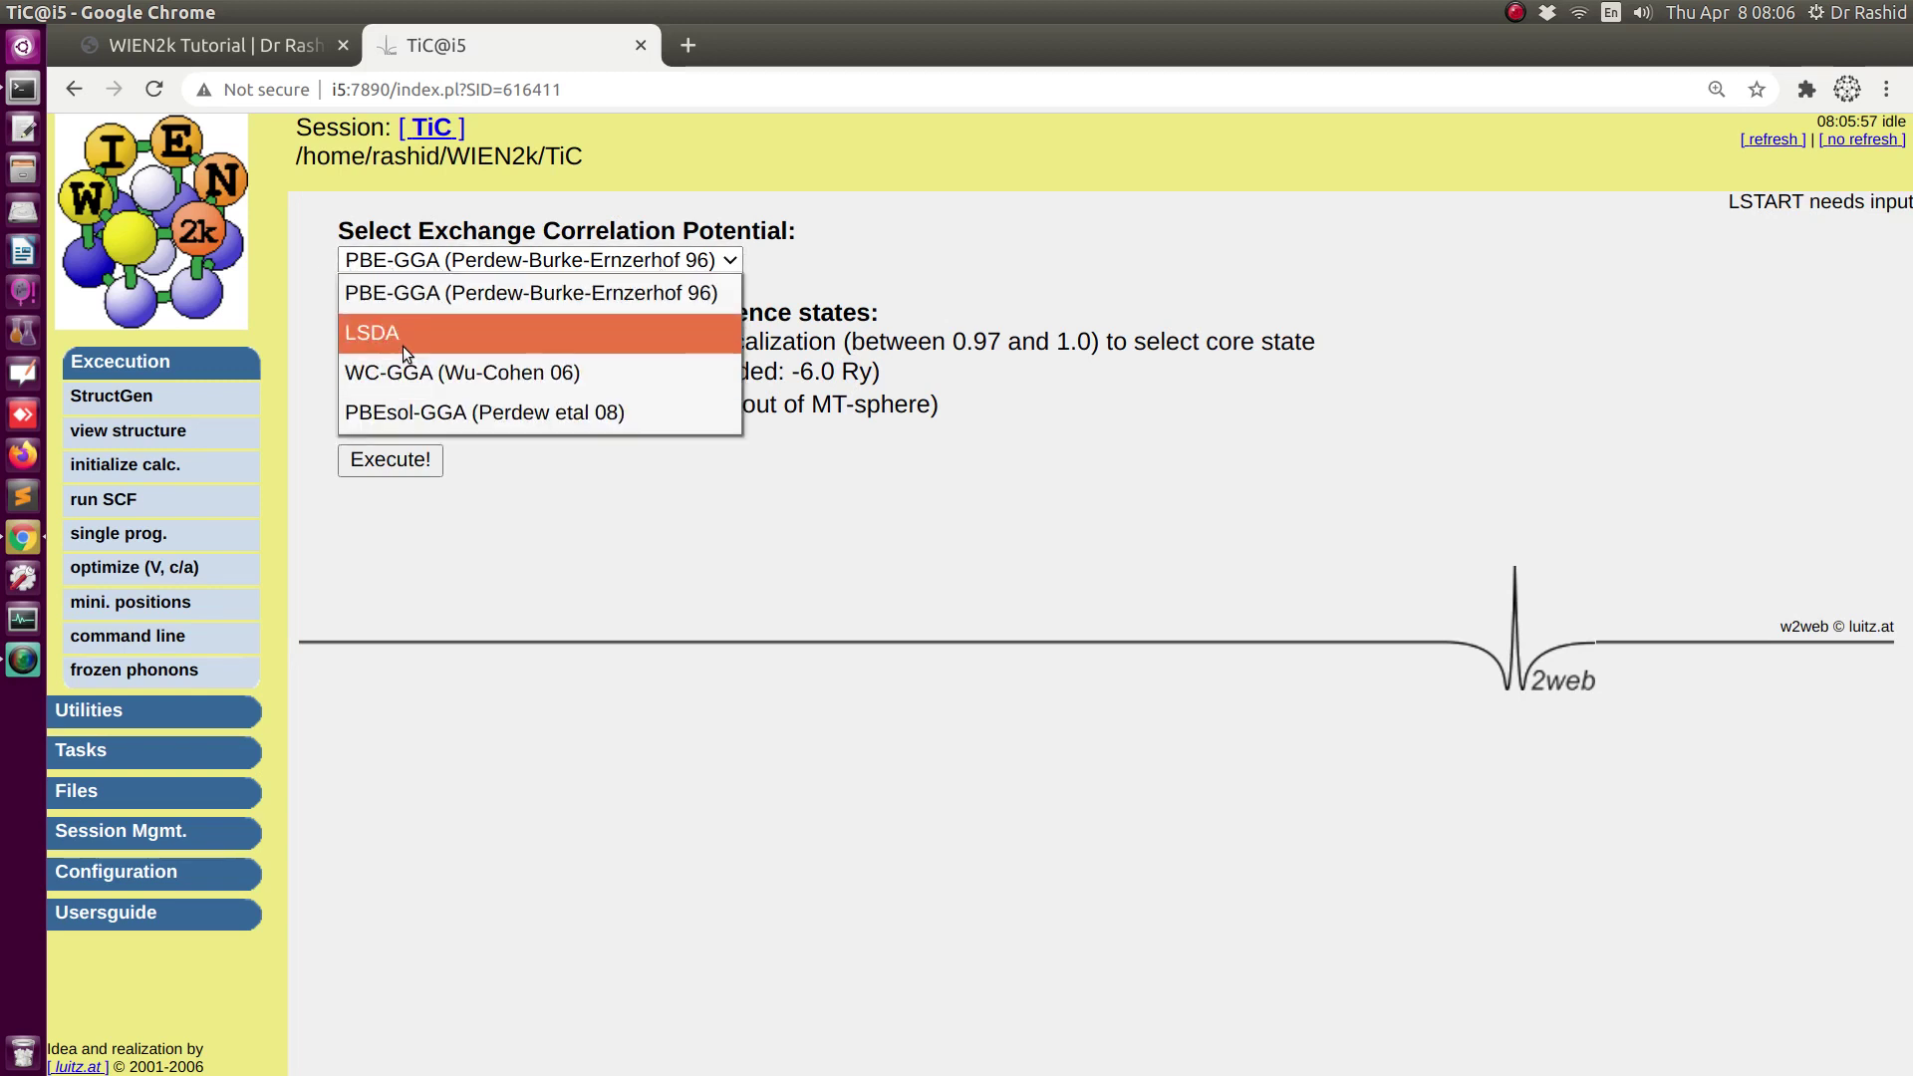
left_click(689, 290)
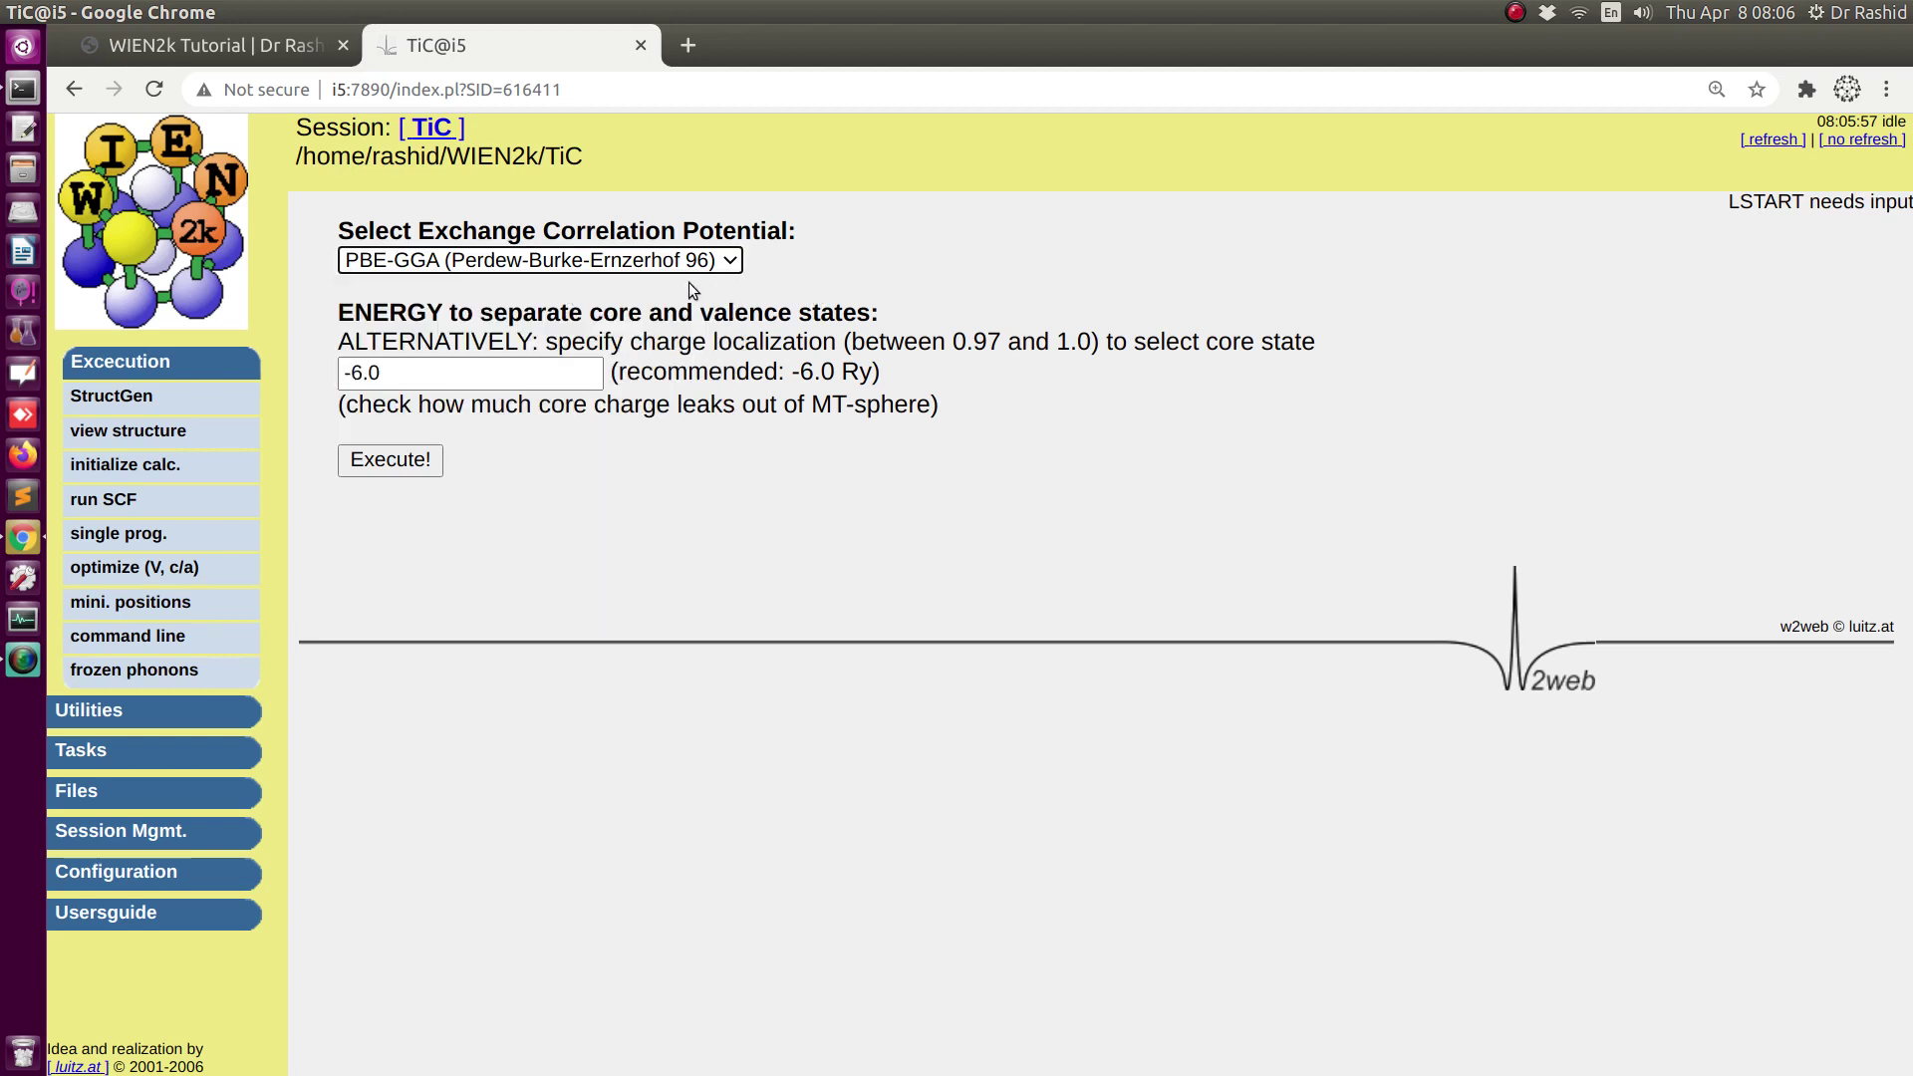
left_click(385, 462)
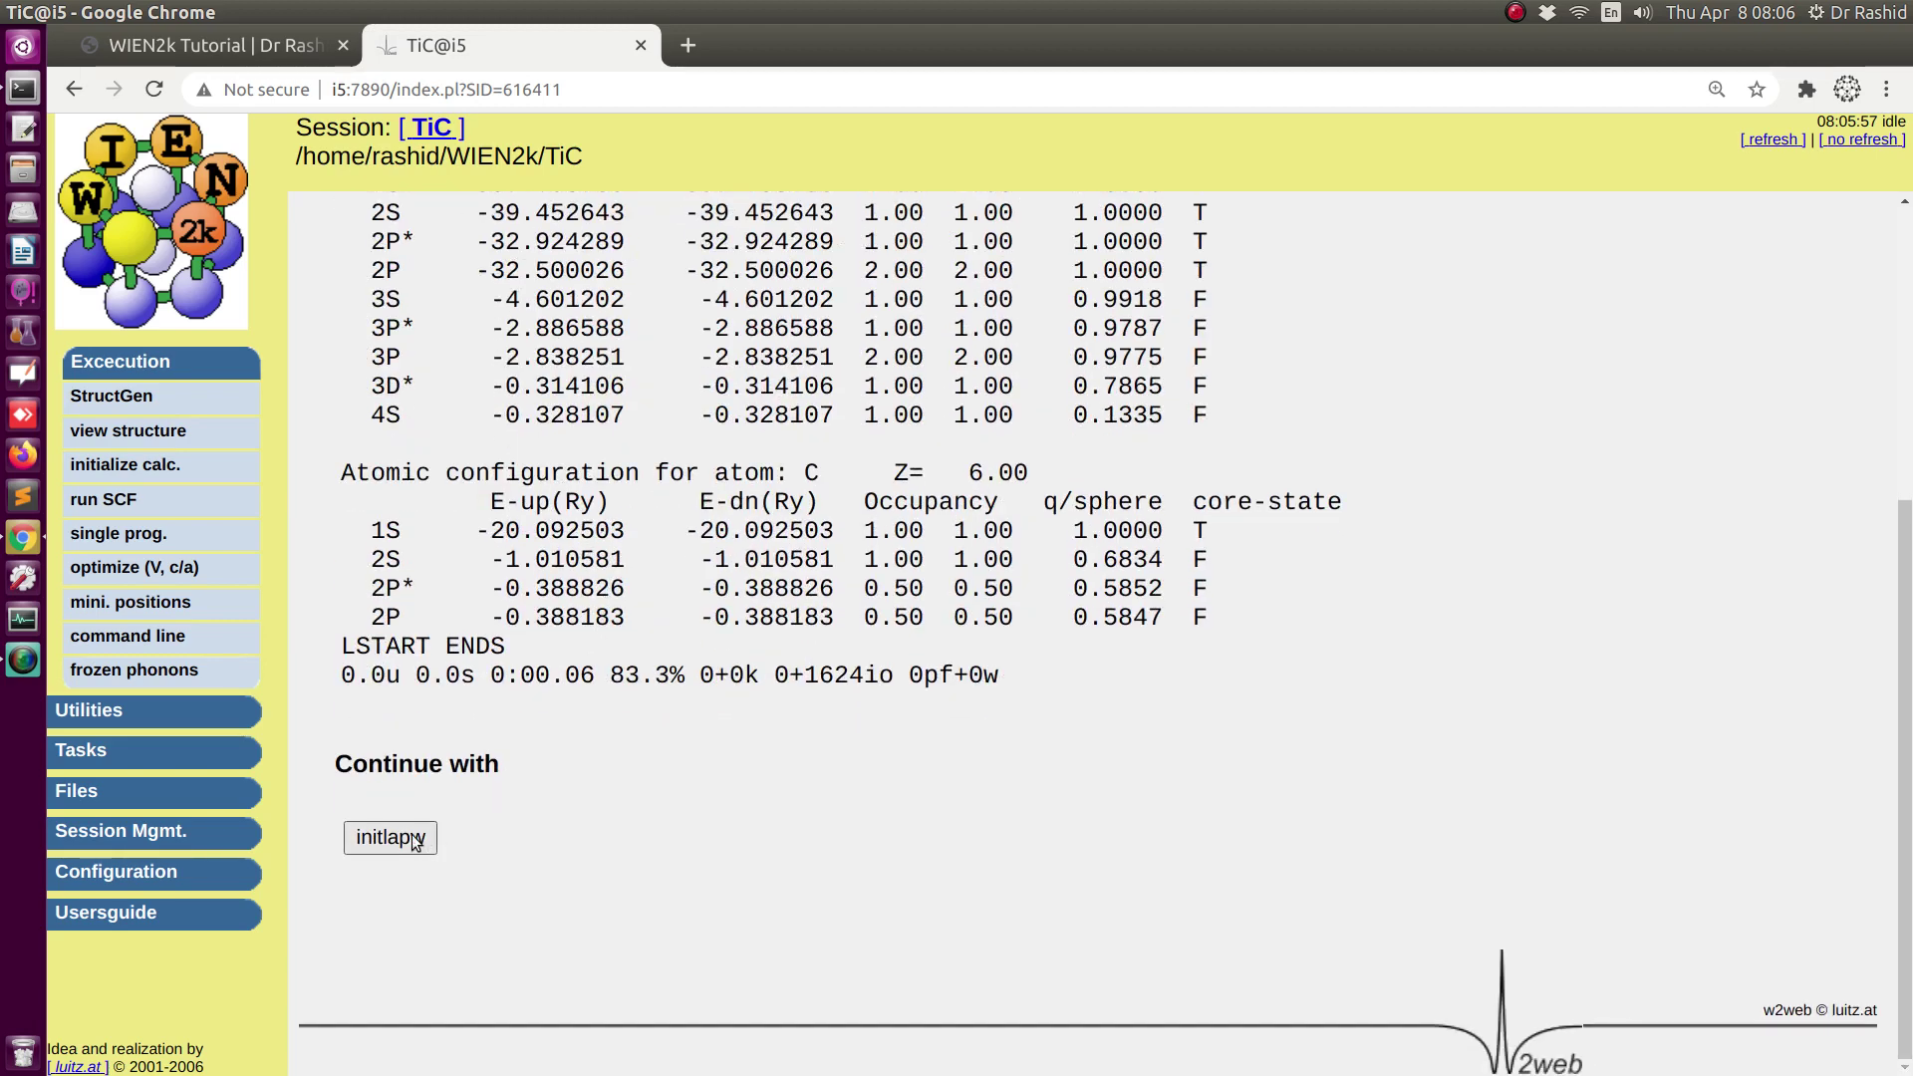
left_click(415, 840)
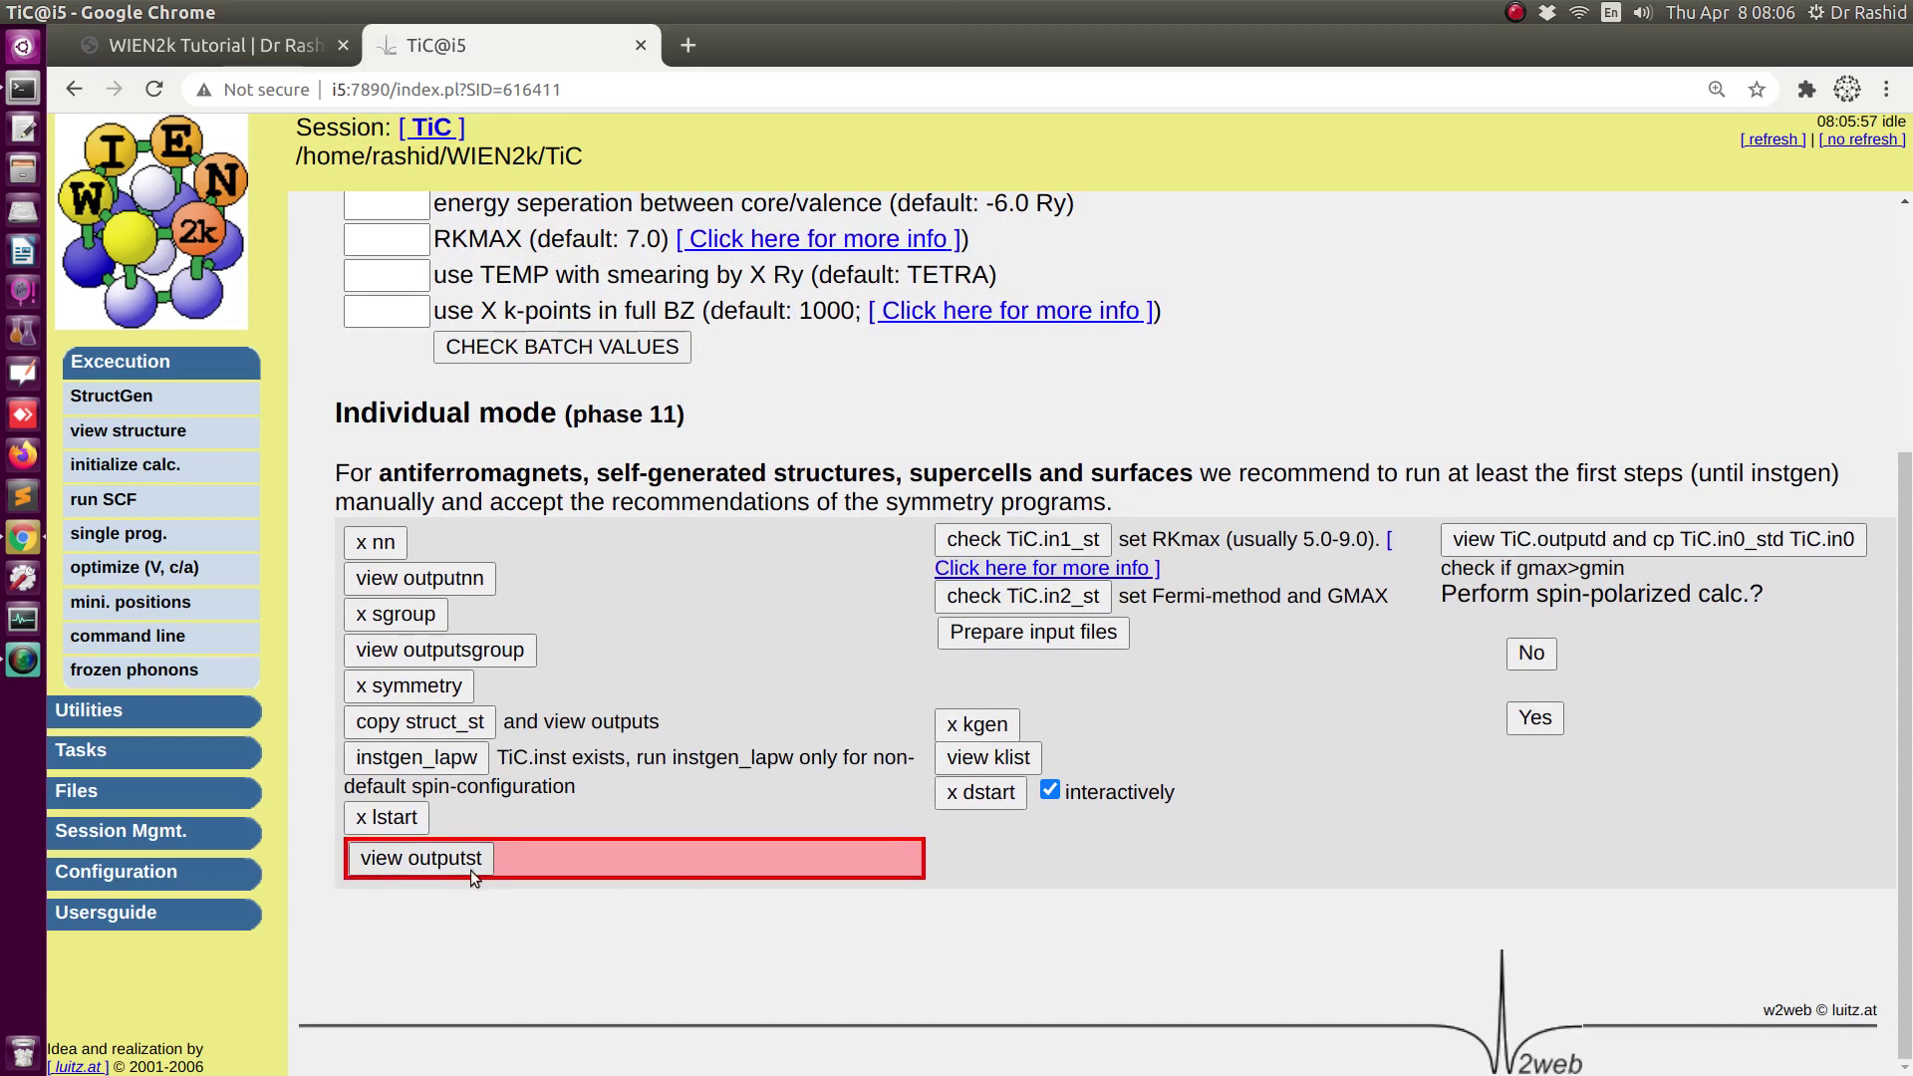
- View outputst and continue without saving, then open TiC.in1_st and locate its RKmax value
left_click(448, 863)
left_click(470, 284)
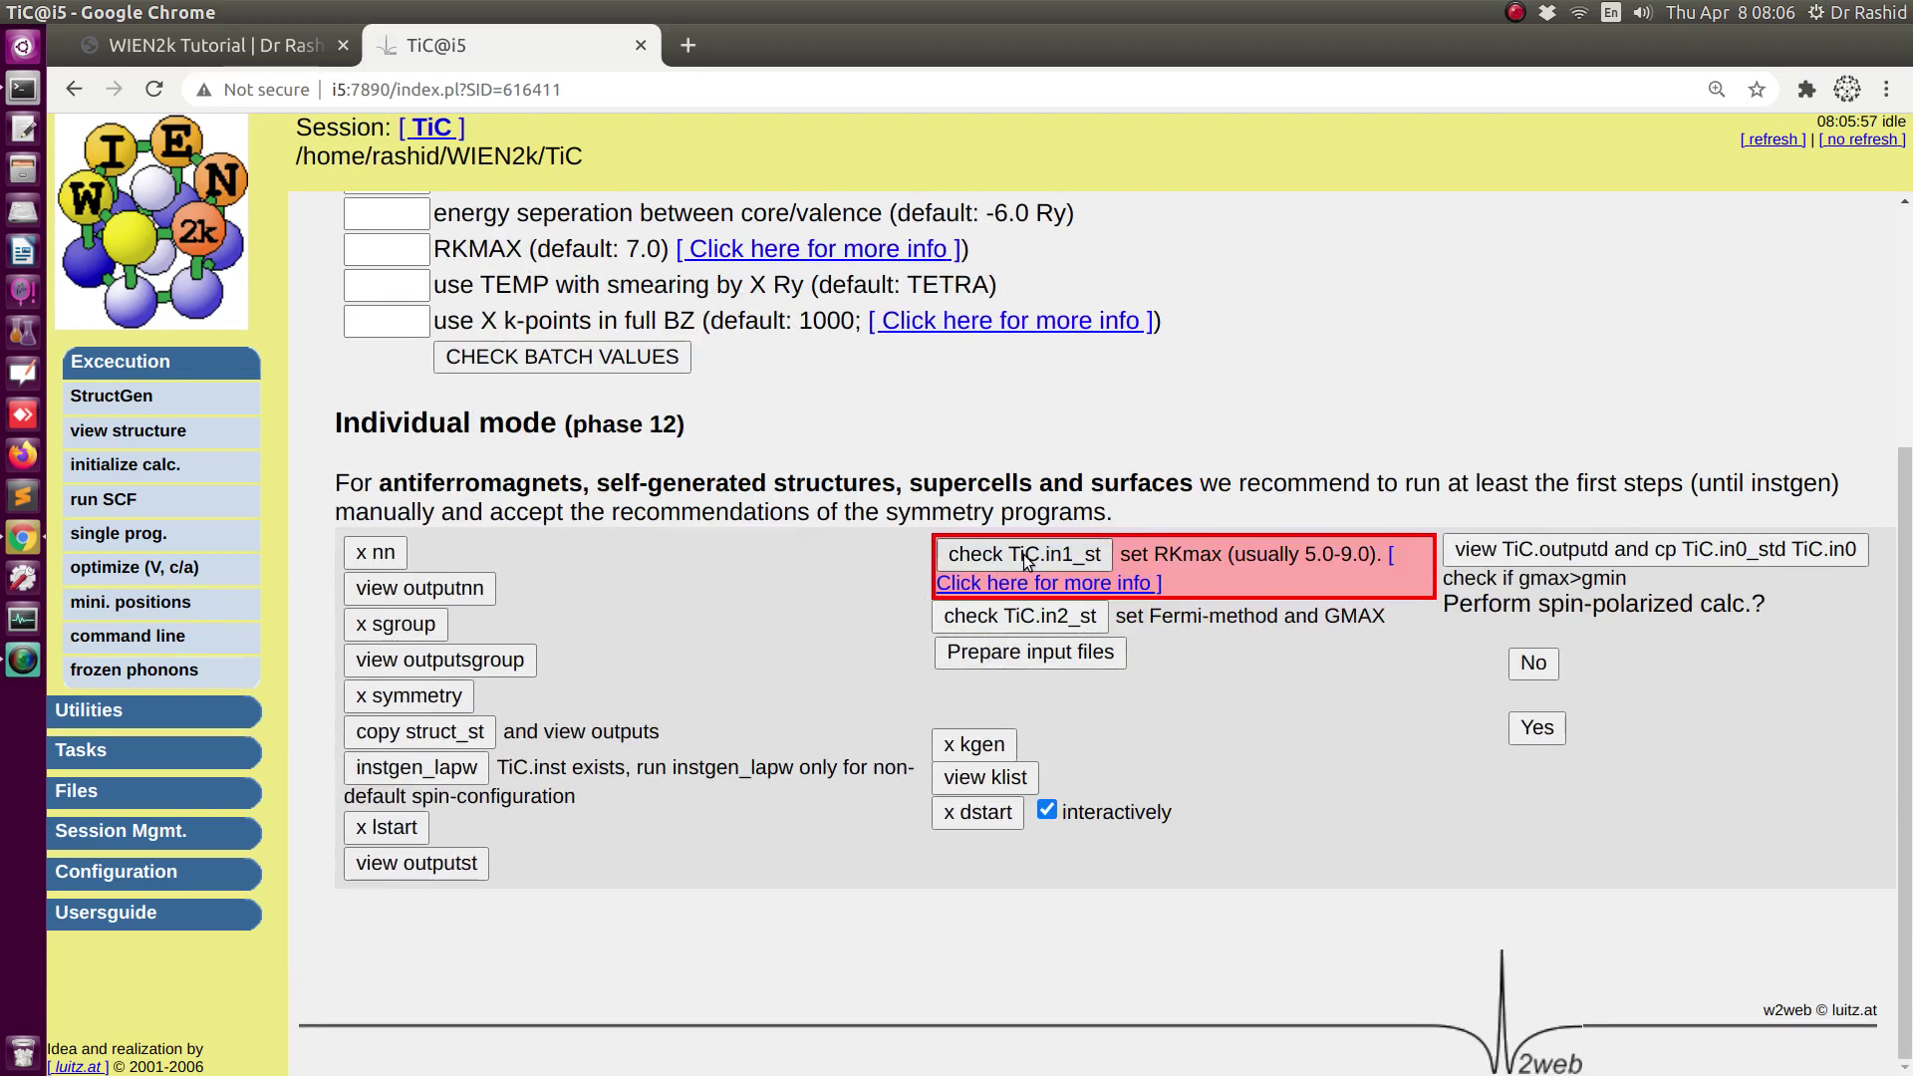
left_click(1027, 557)
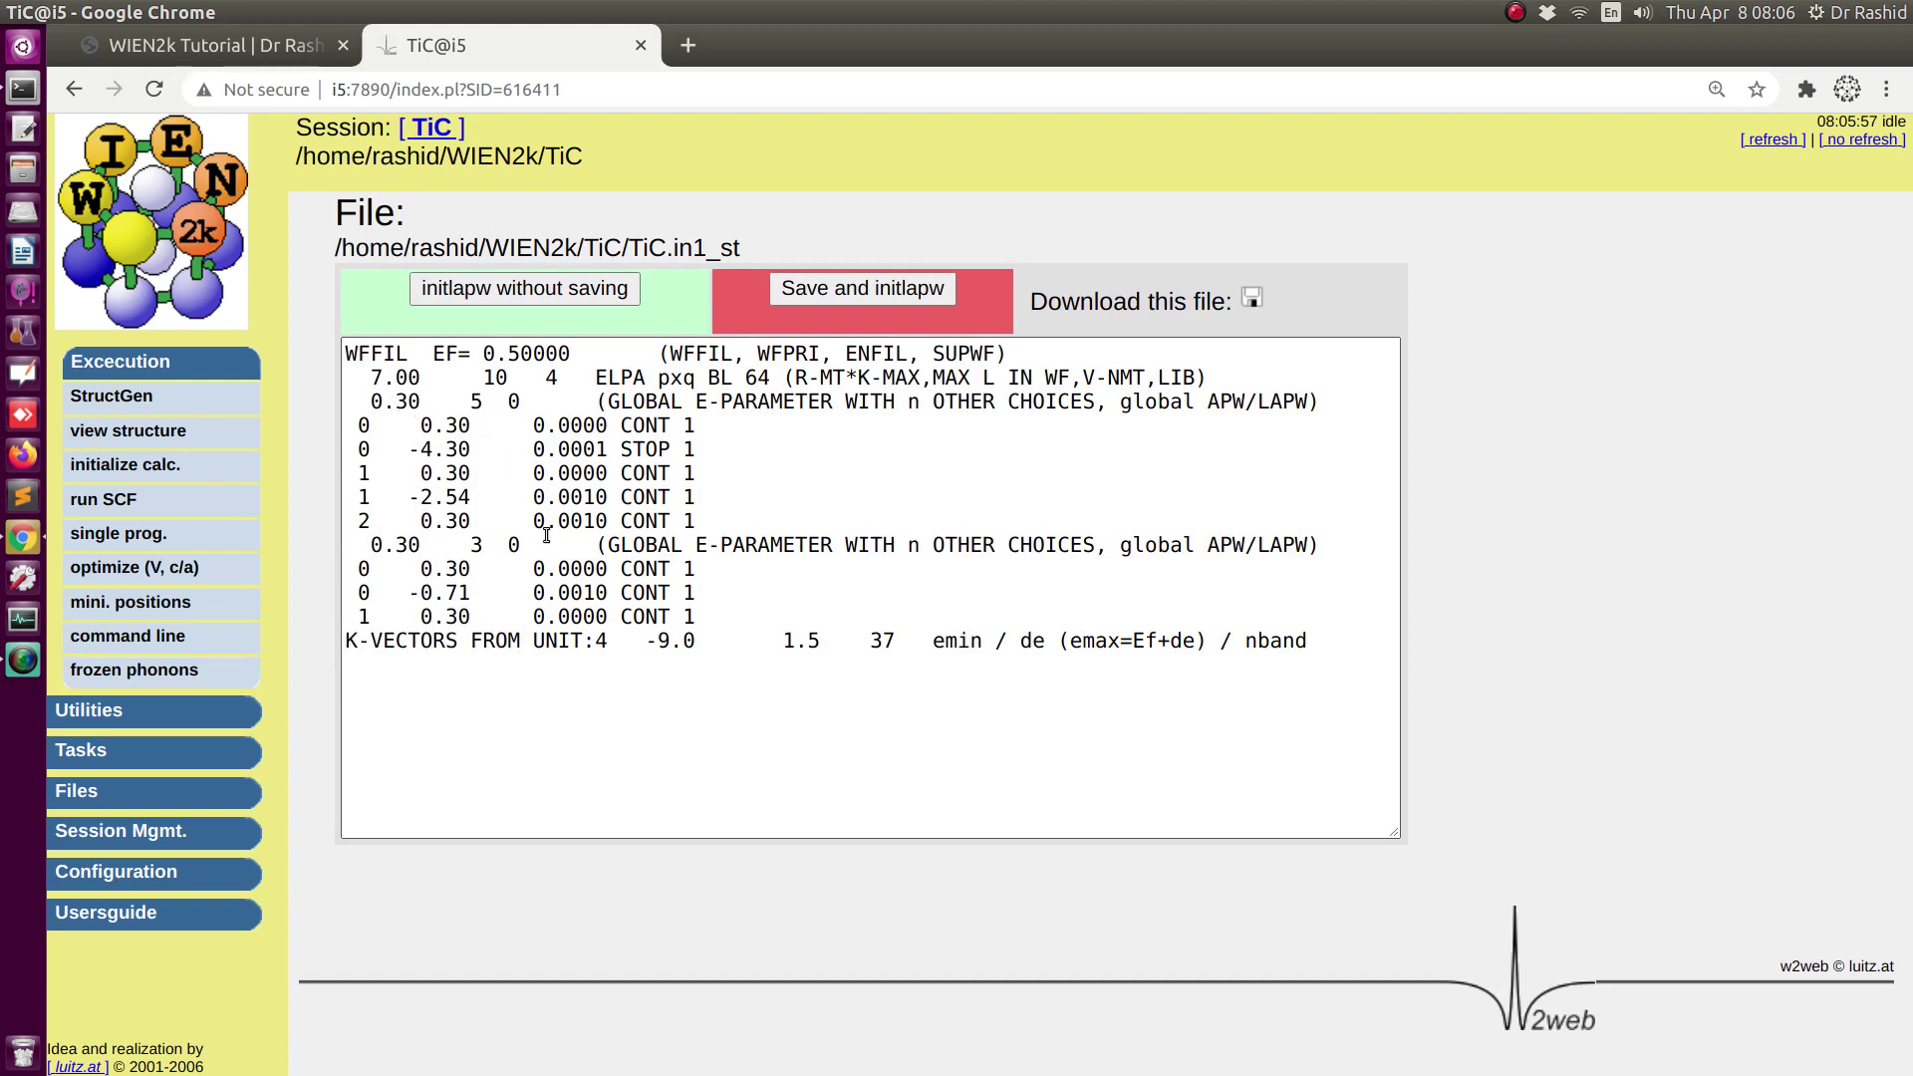
left_click_drag(368, 378, 385, 377)
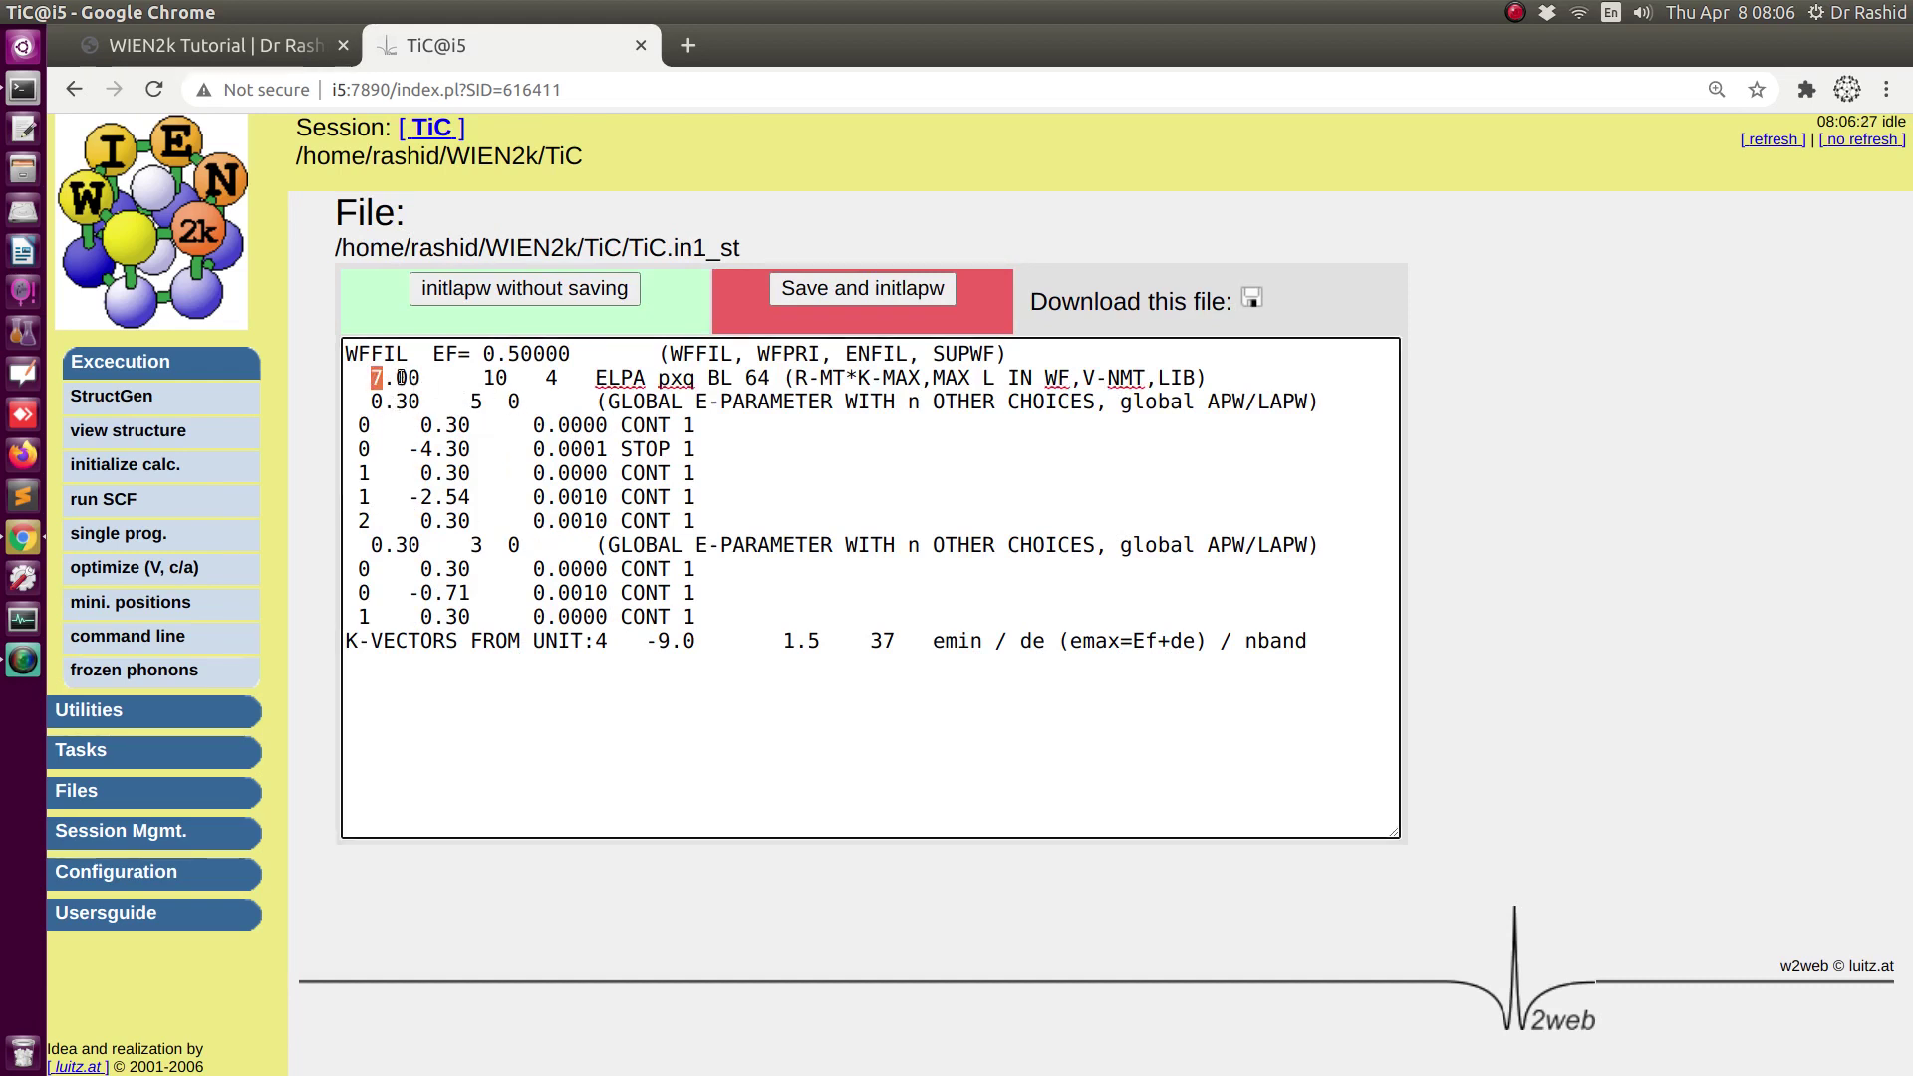
- Search the web in a separate page for "rkmax wien2k" and open the WIEN2k FAQ on RKmax
left_click(688, 41)
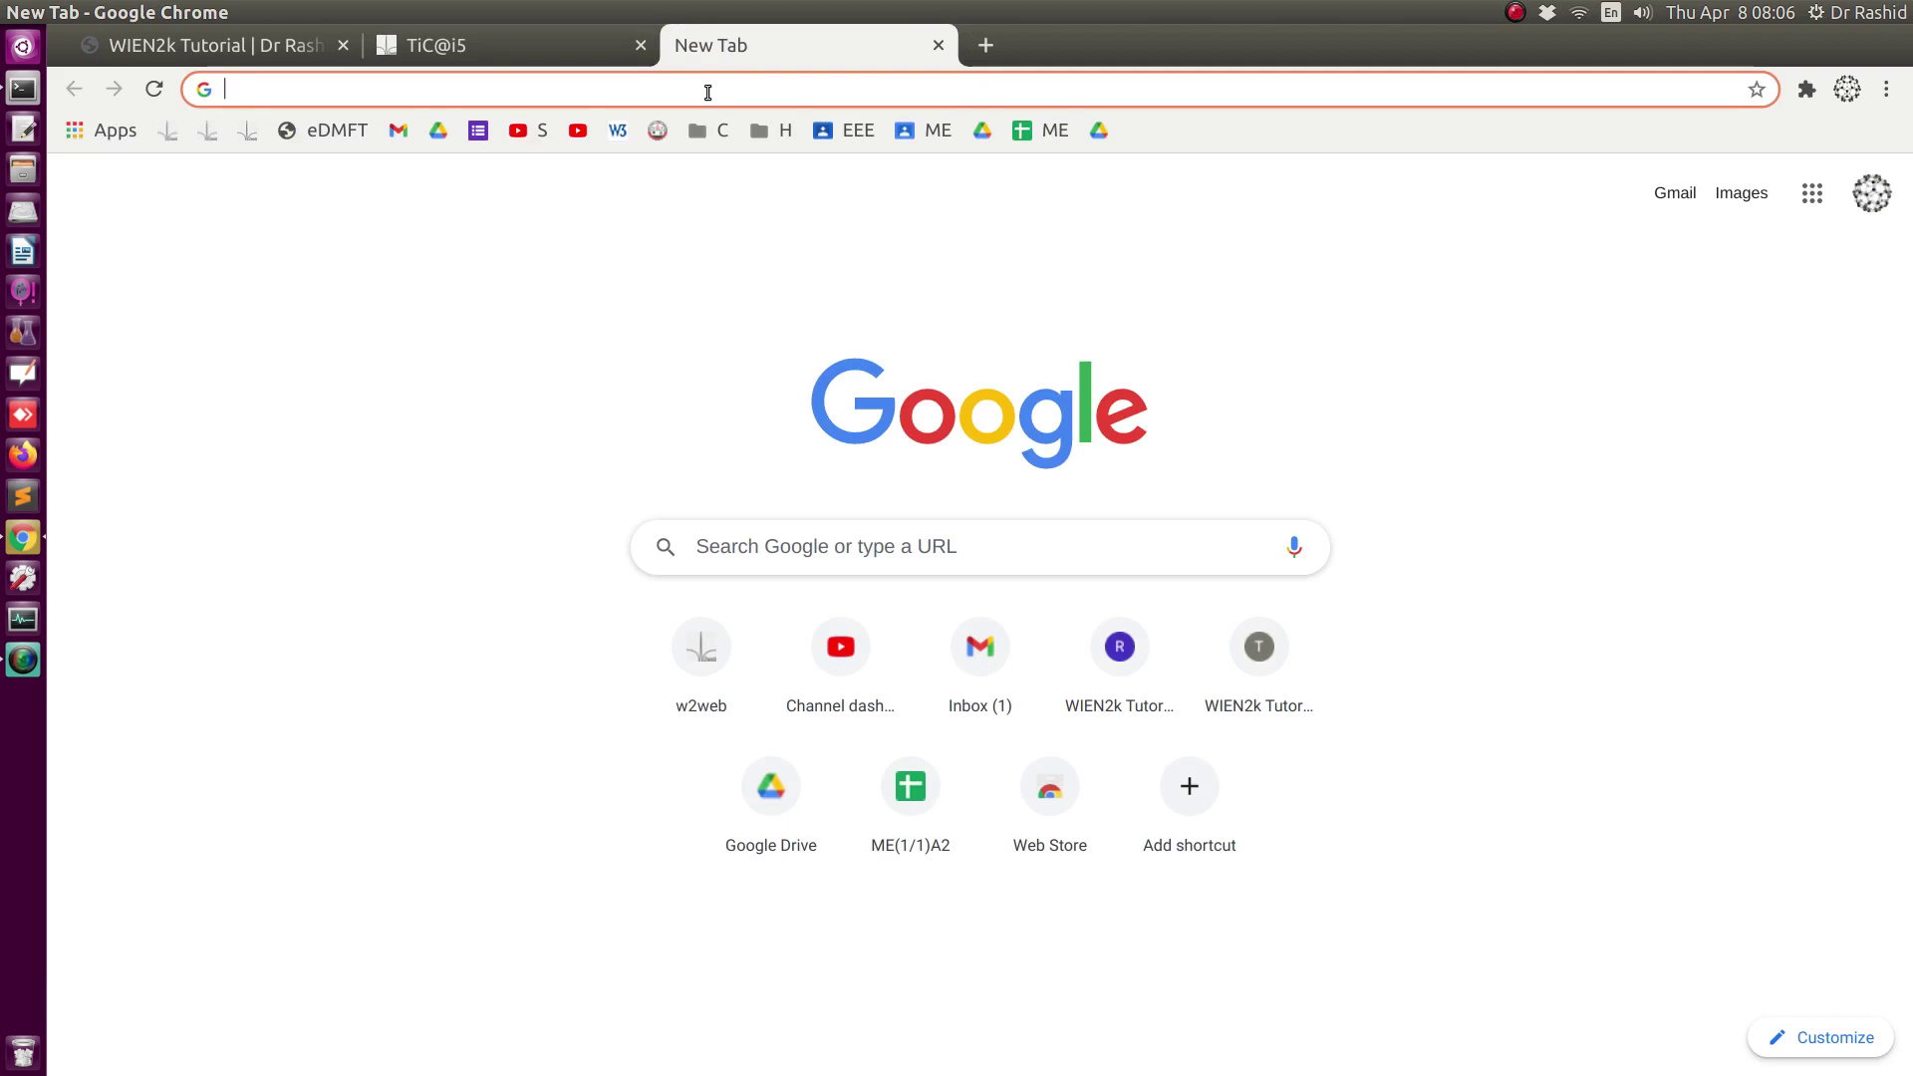
type("rk")
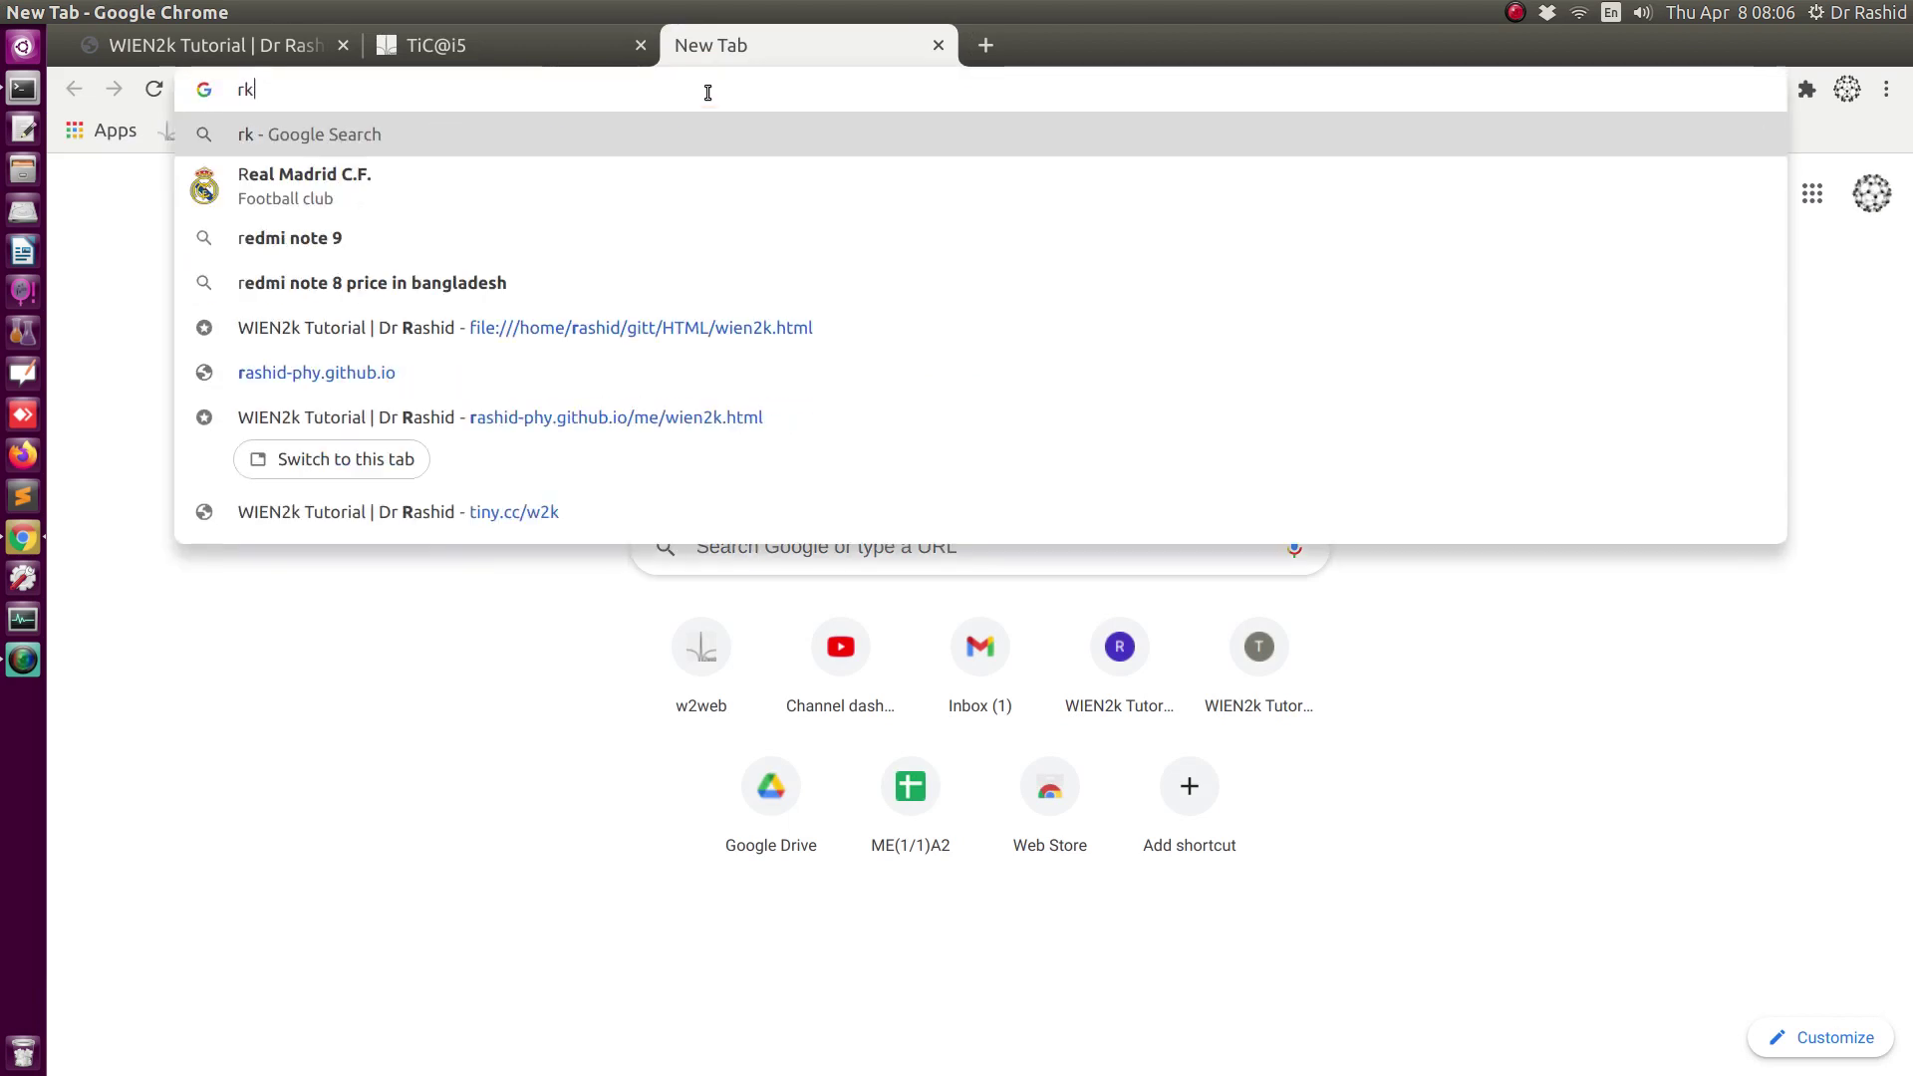
type("max wi")
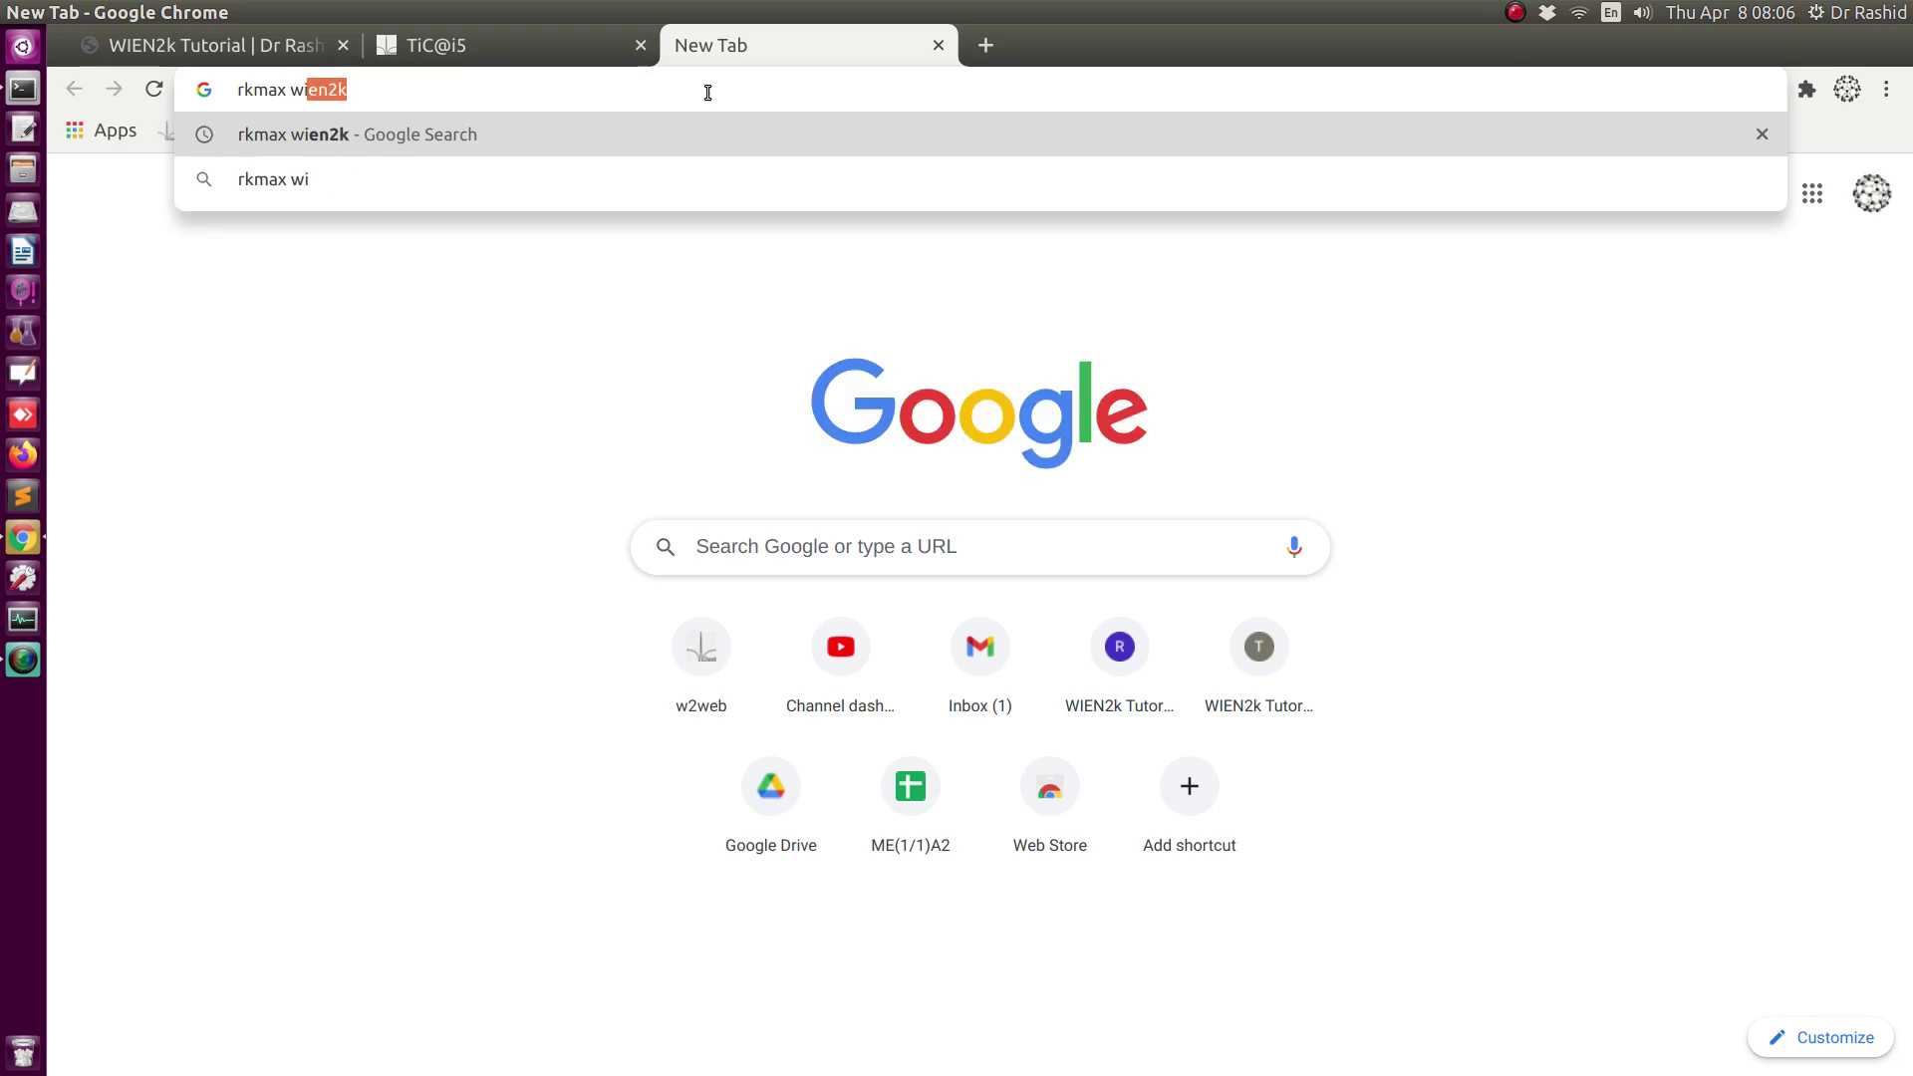
type("en2")
key("Return")
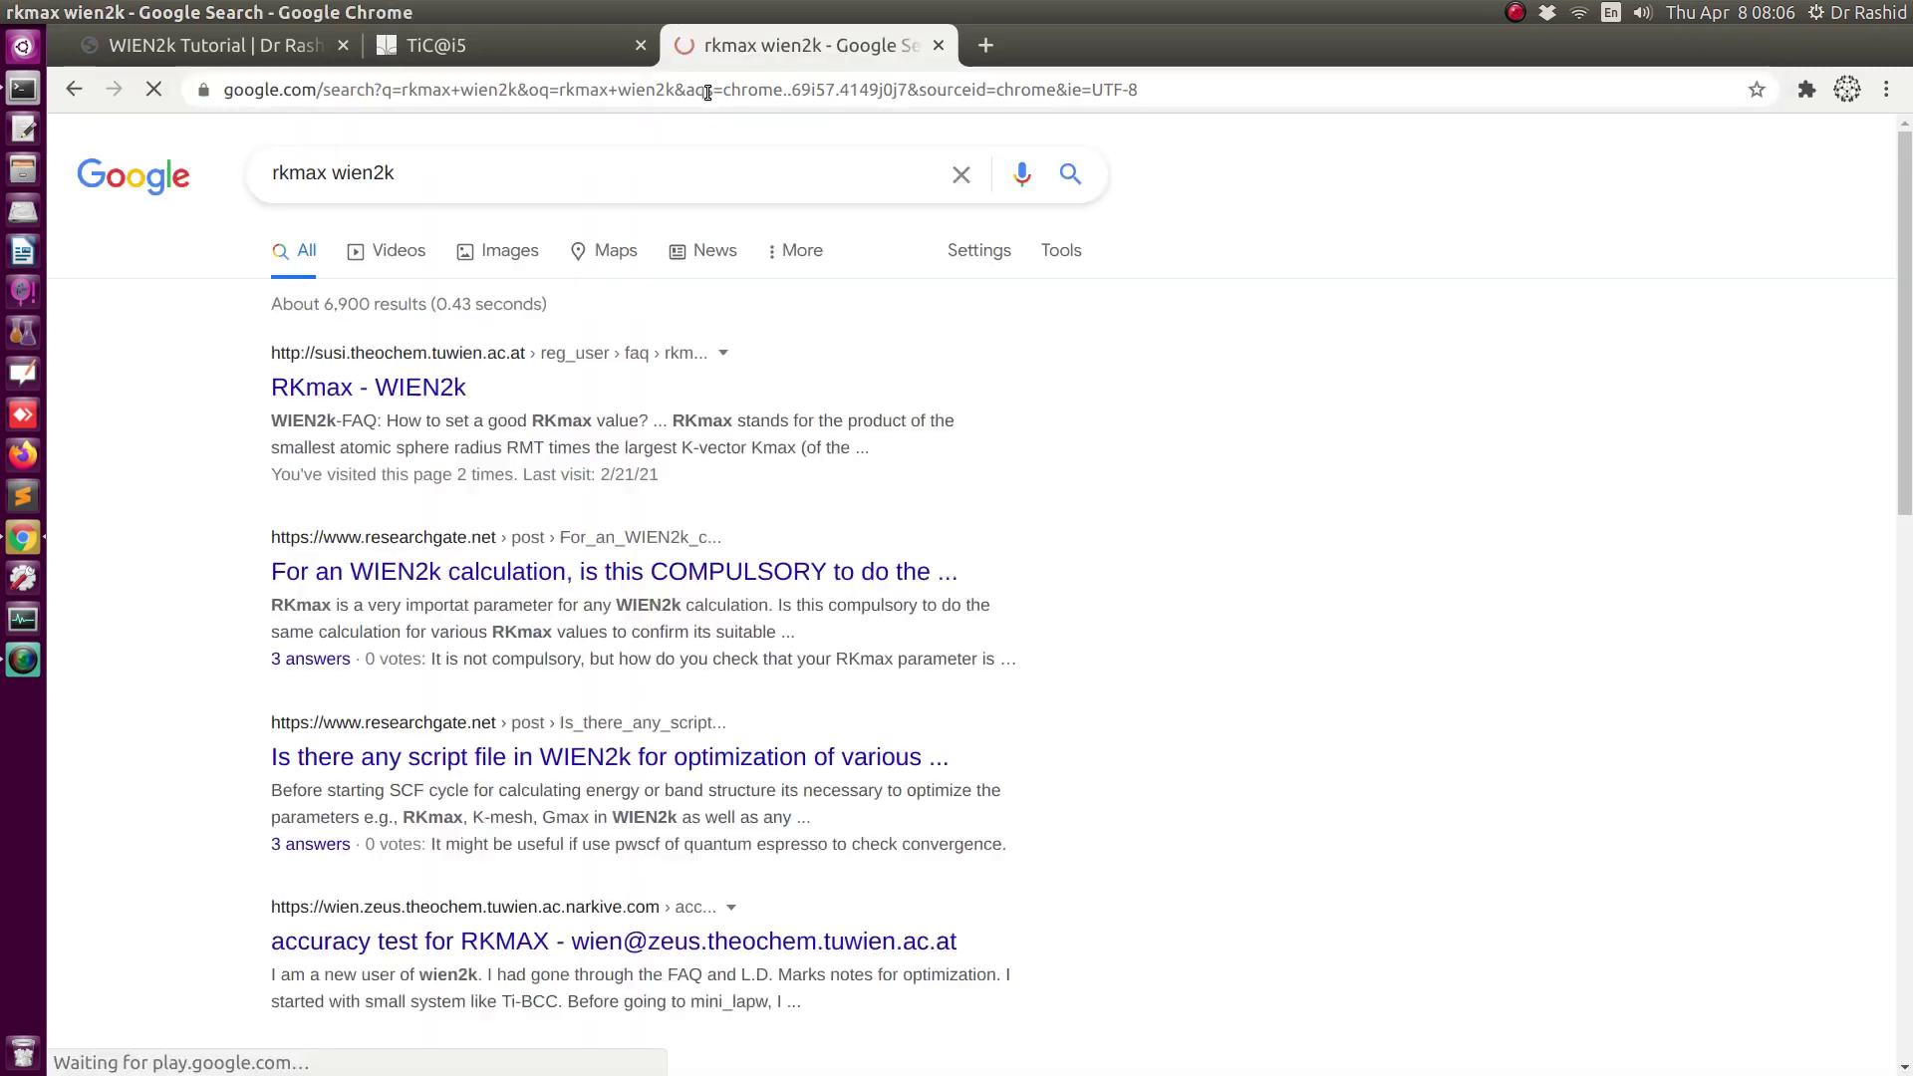
left_click(420, 393)
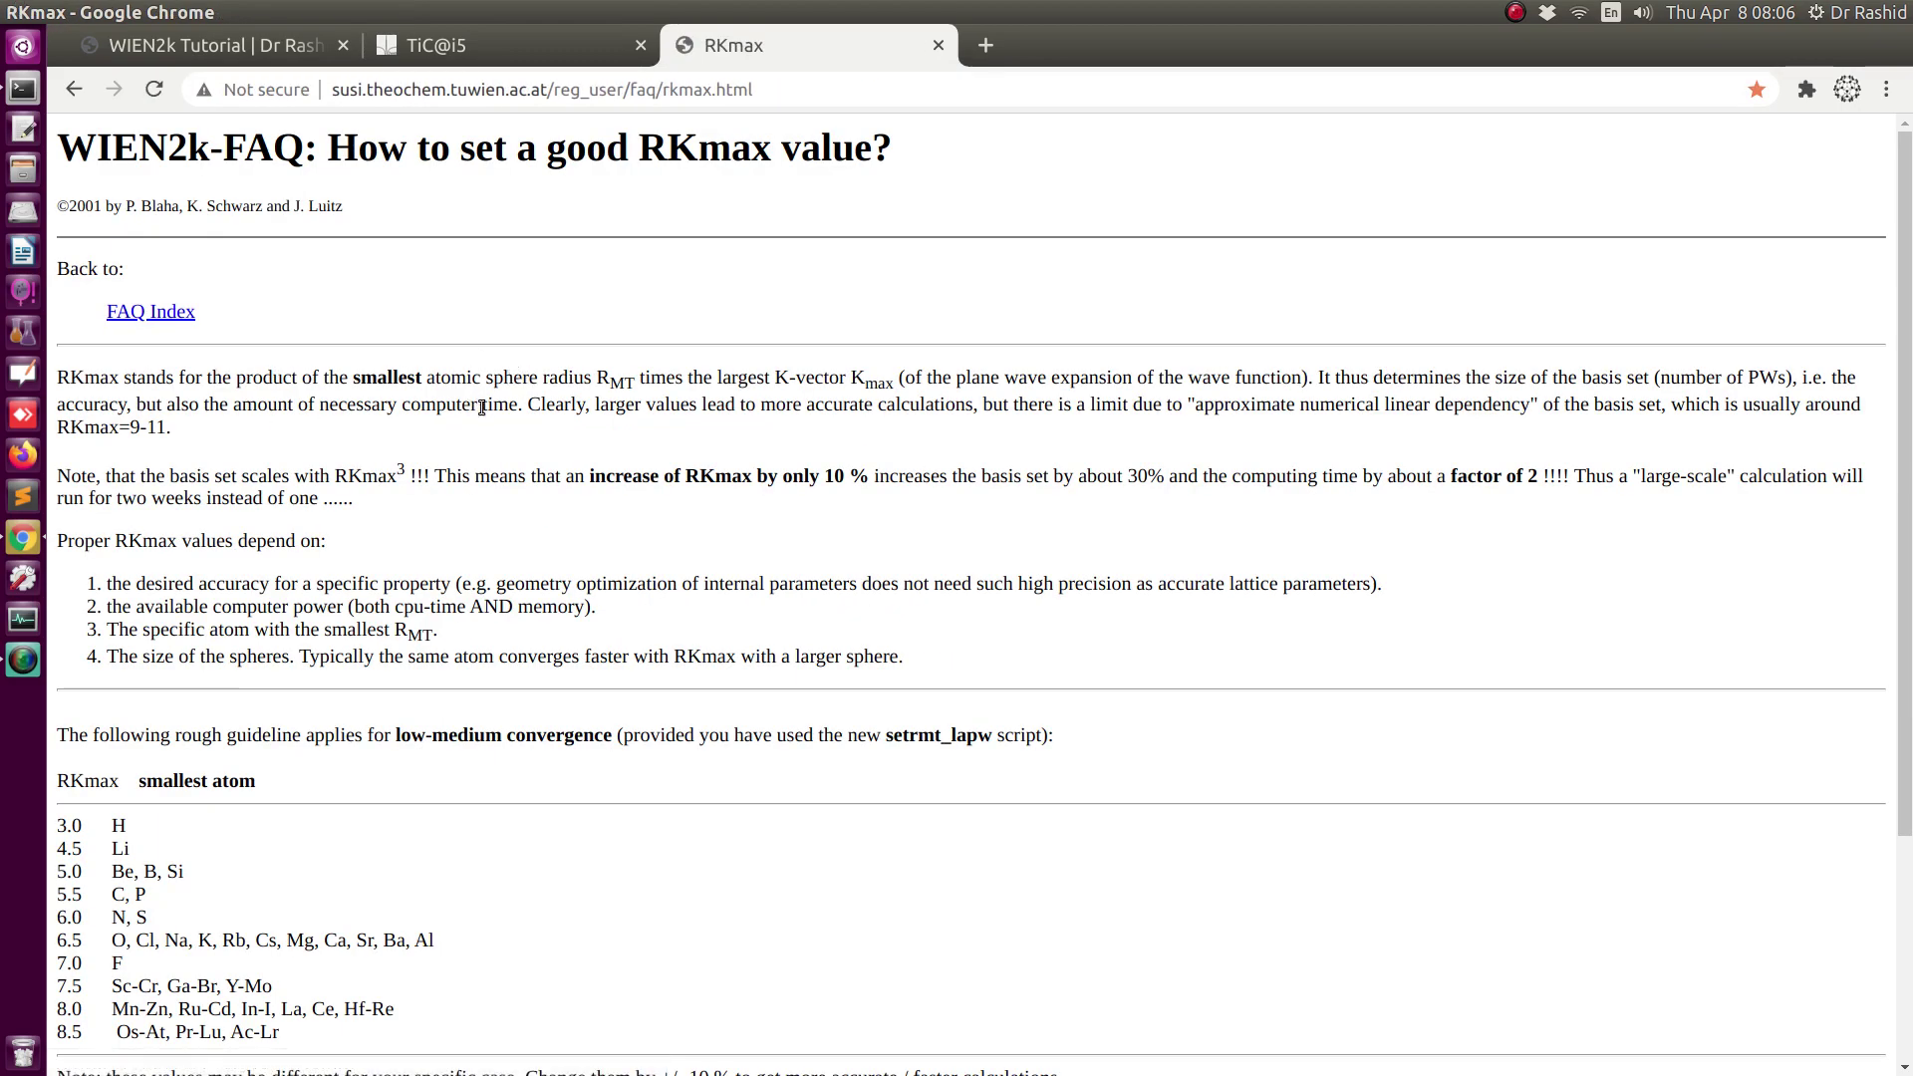
- Read the FAQ's guideline table of RKmax values by smallest atom, the note below it, and the RKmax explanation
key("ctrl+plus")
key("ctrl+plus")
key("ctrl+plus")
scroll(481, 428, "down", 5)
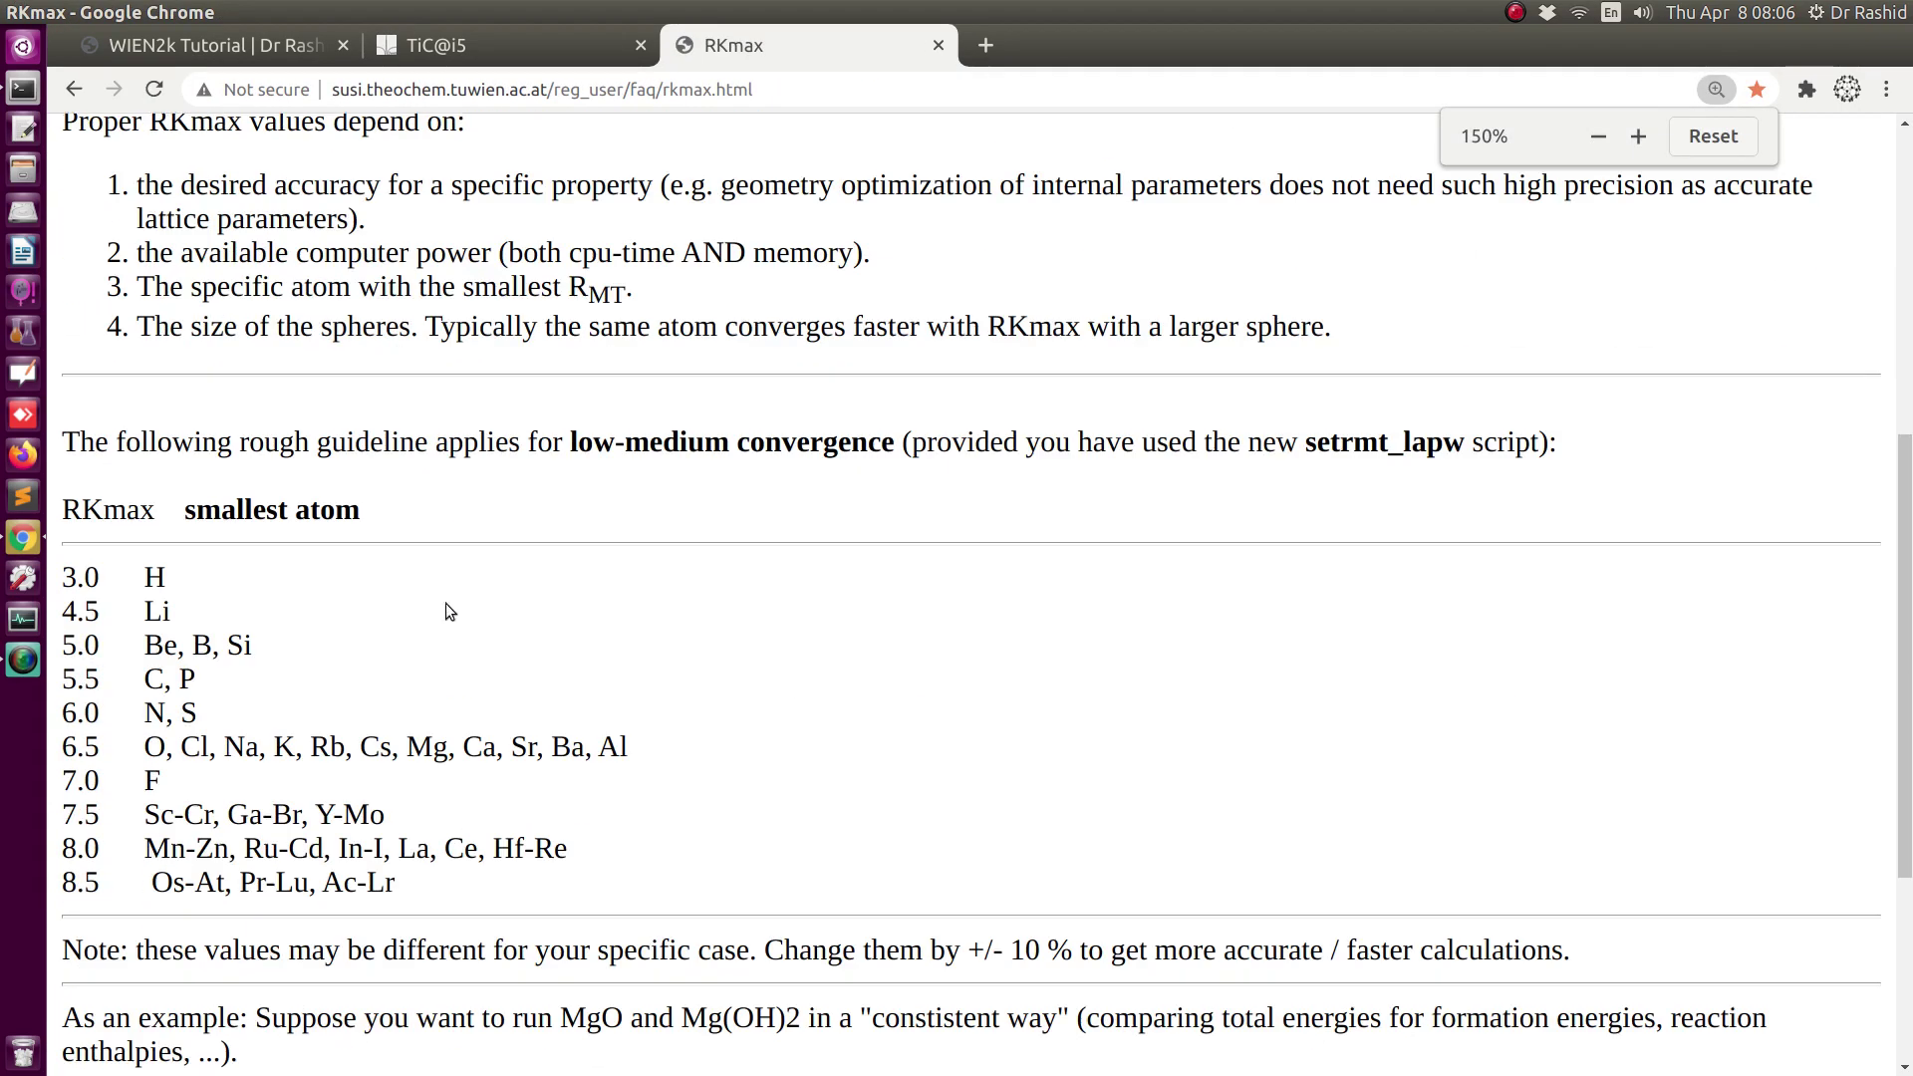
scroll(445, 611, "down", 2)
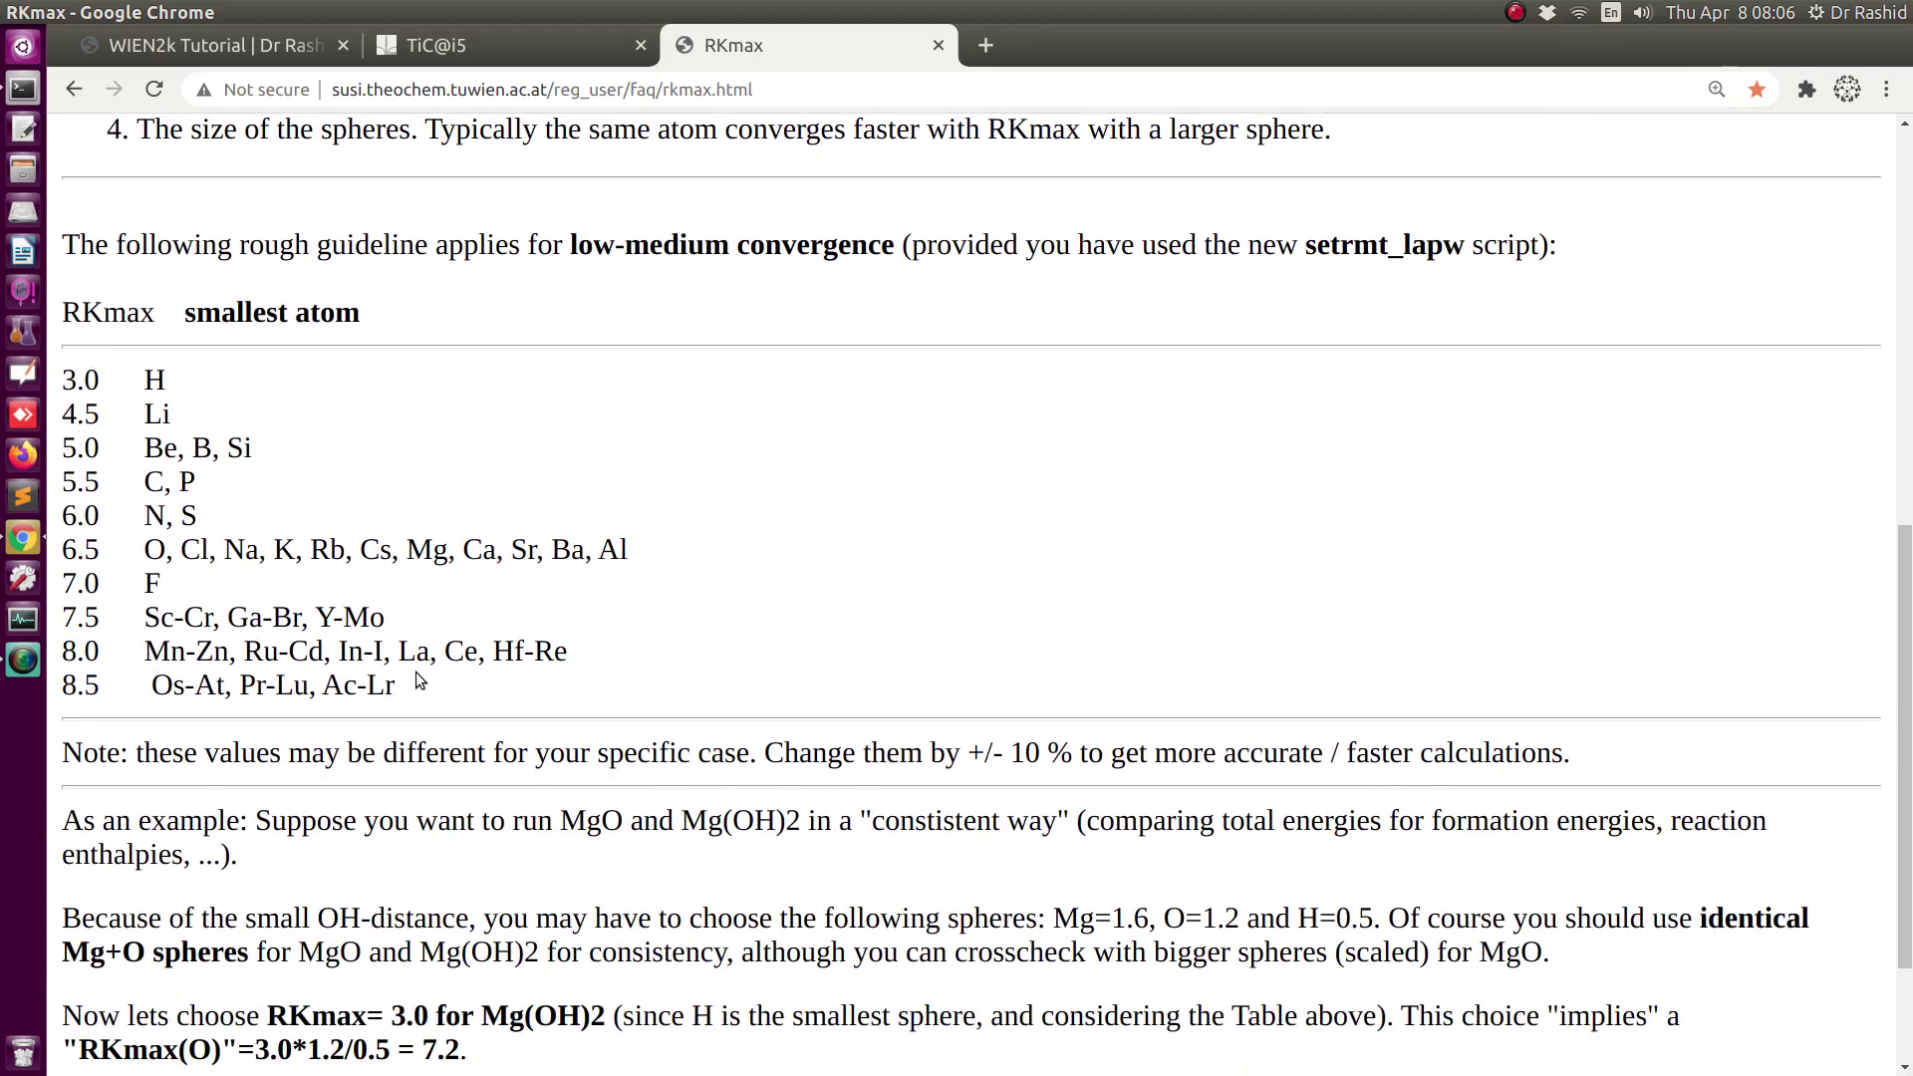
left_click_drag(396, 686, 52, 377)
left_click(573, 758)
left_click_drag(151, 754, 269, 778)
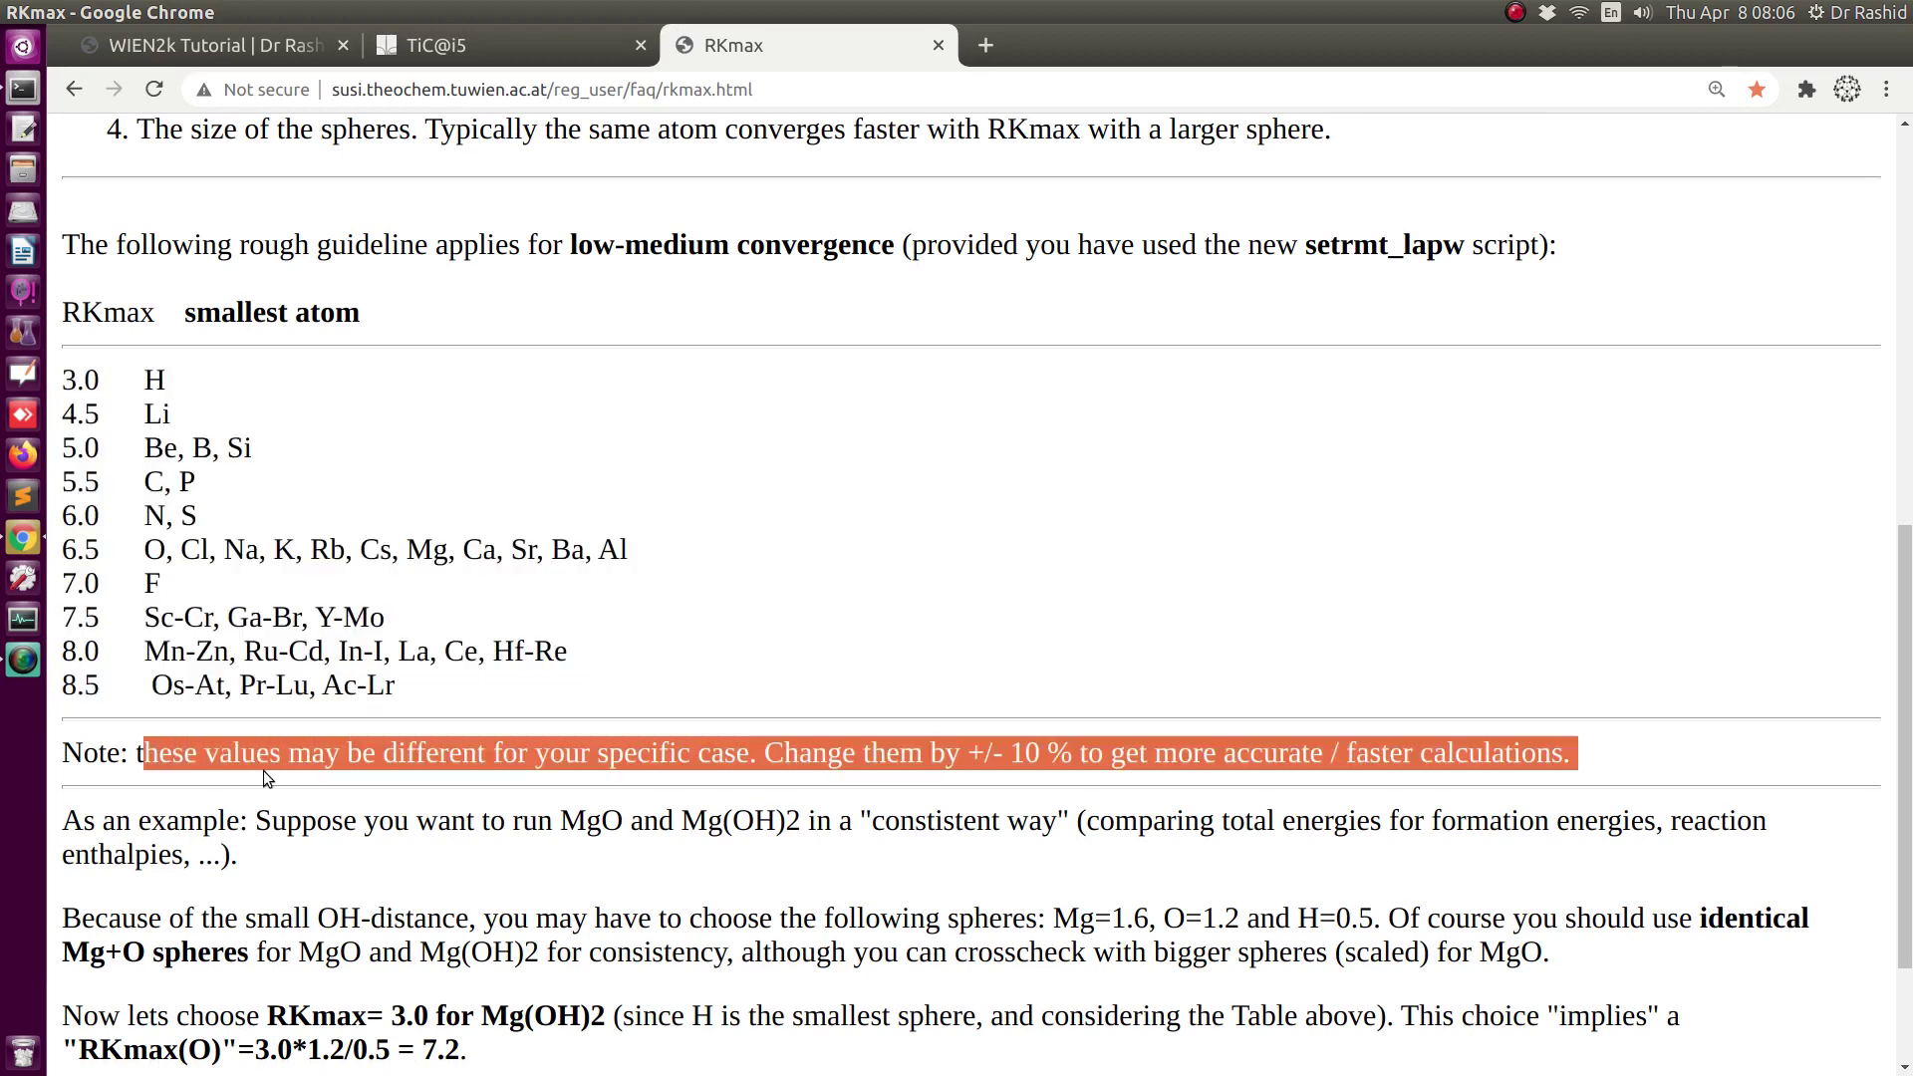
left_click(975, 786)
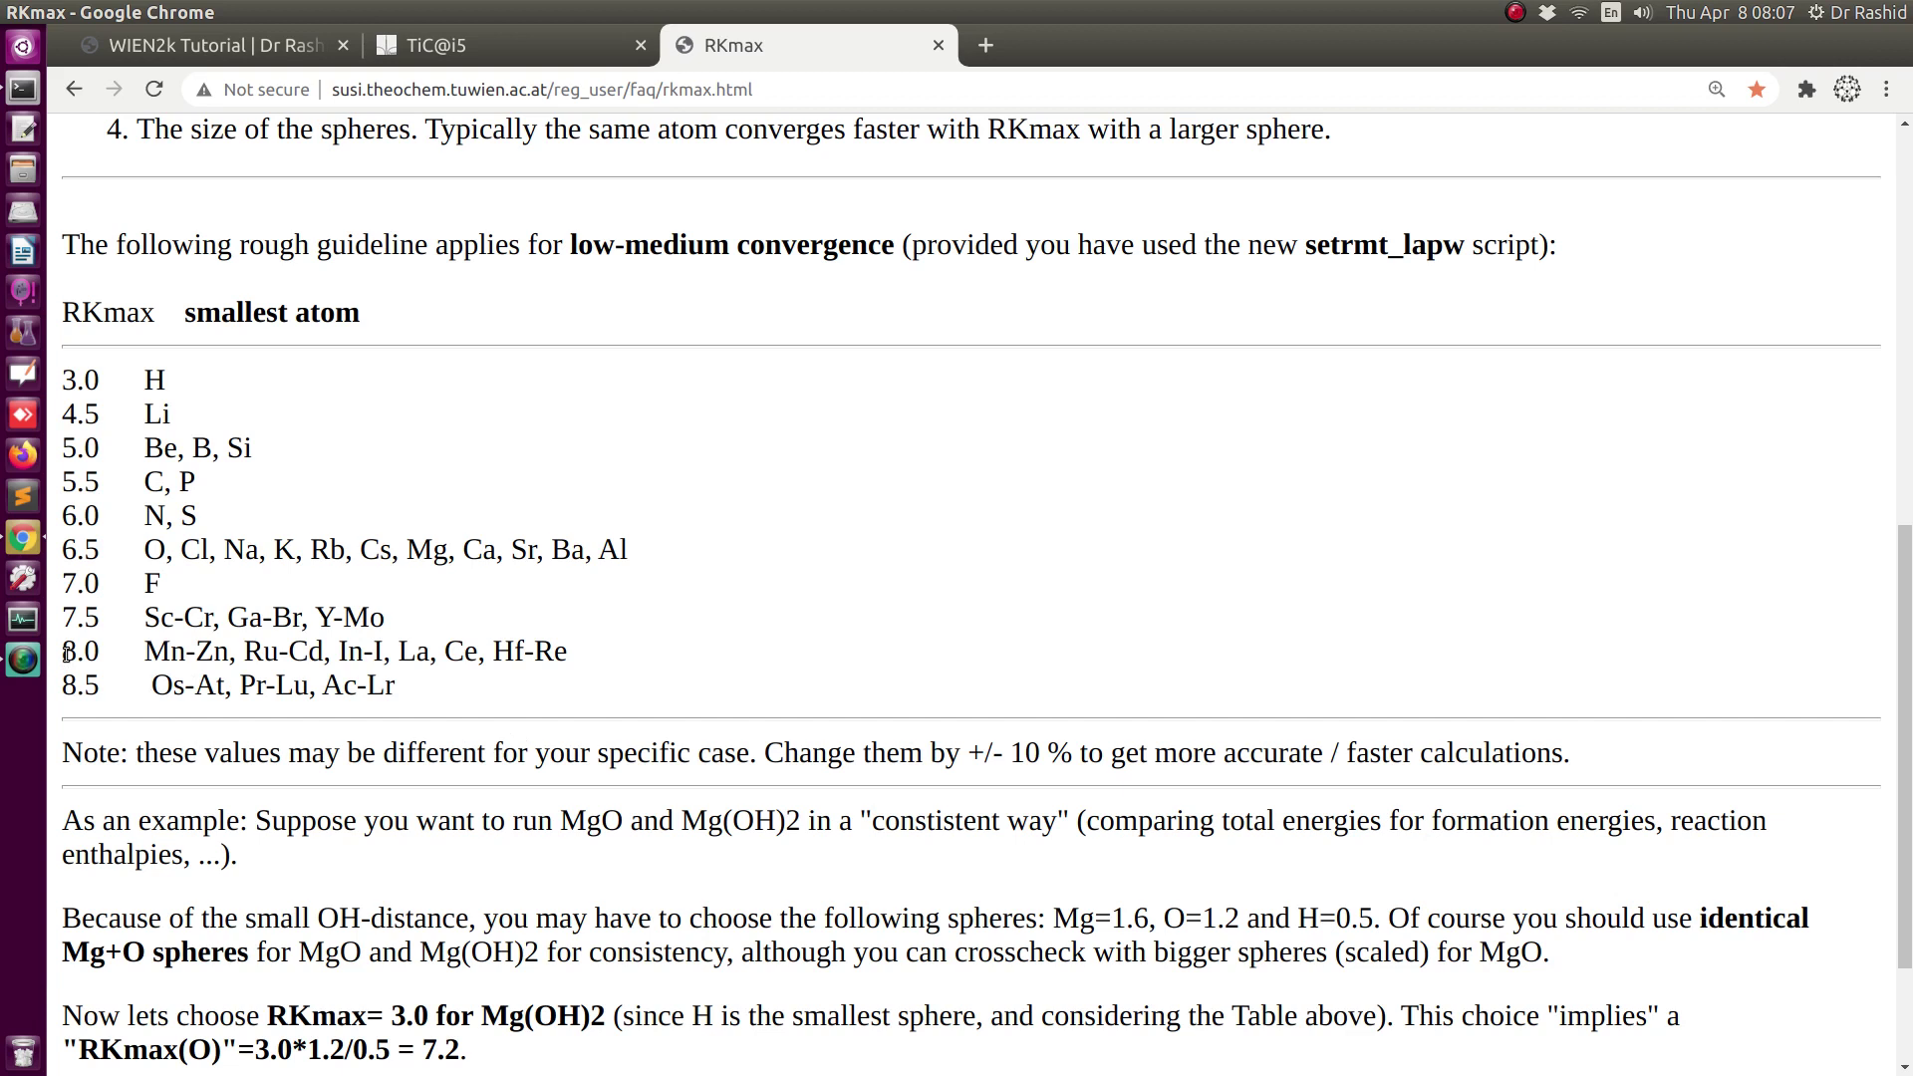
left_click_drag(65, 653, 106, 658)
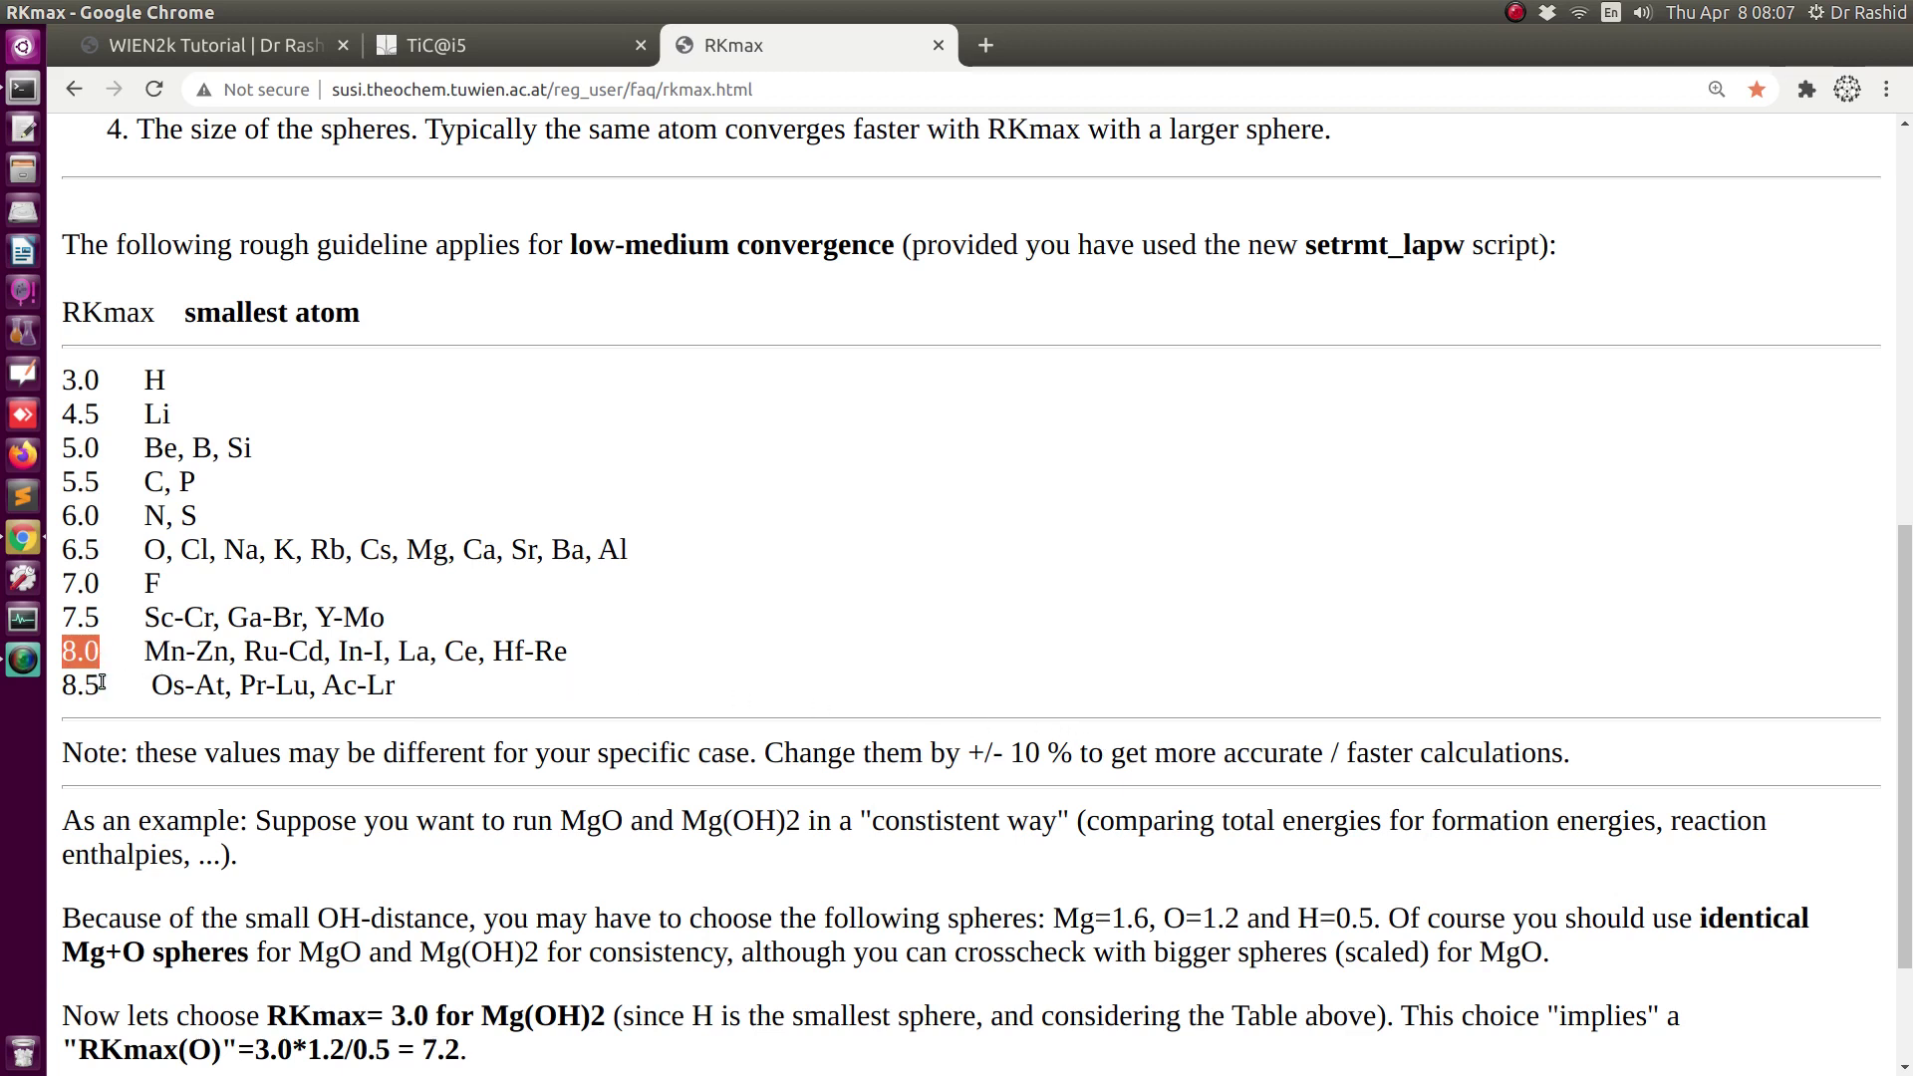
left_click(115, 680)
scroll(618, 703, "up", 10)
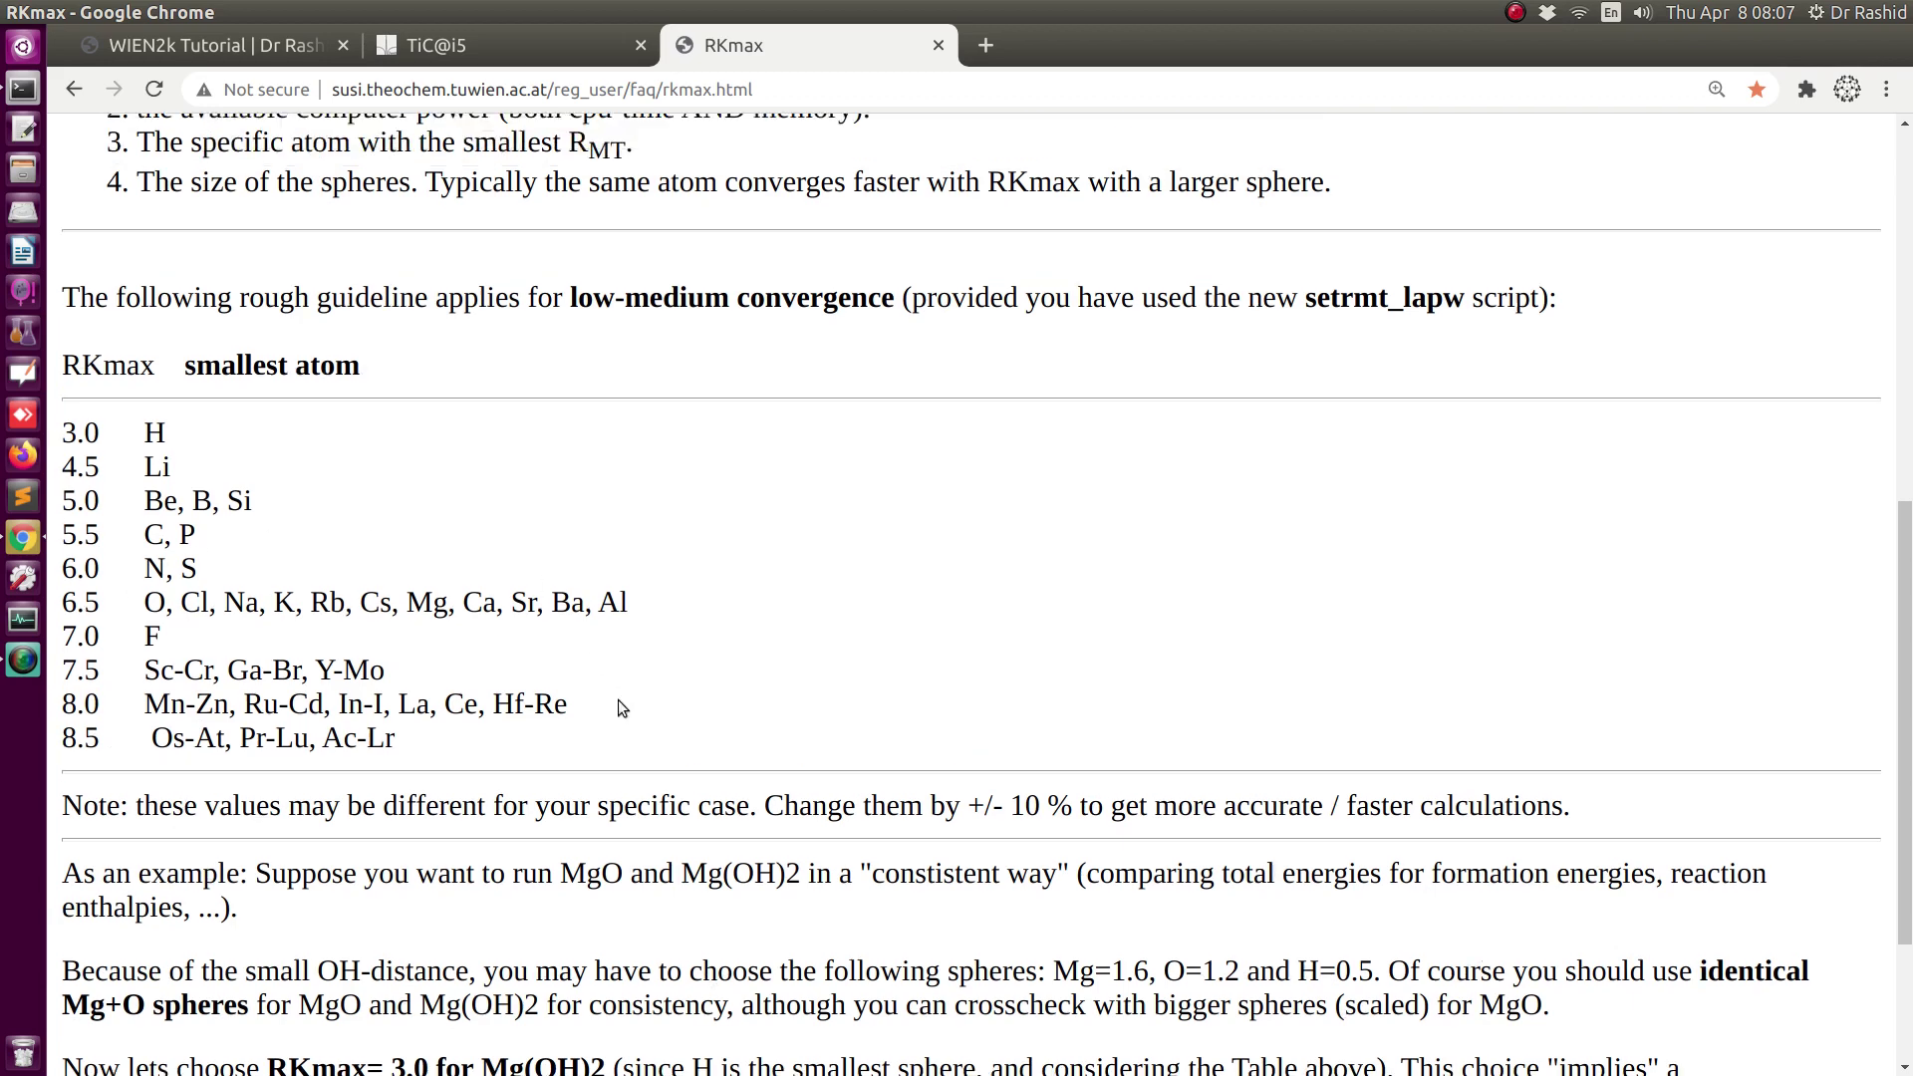
scroll(509, 351, "up", 5)
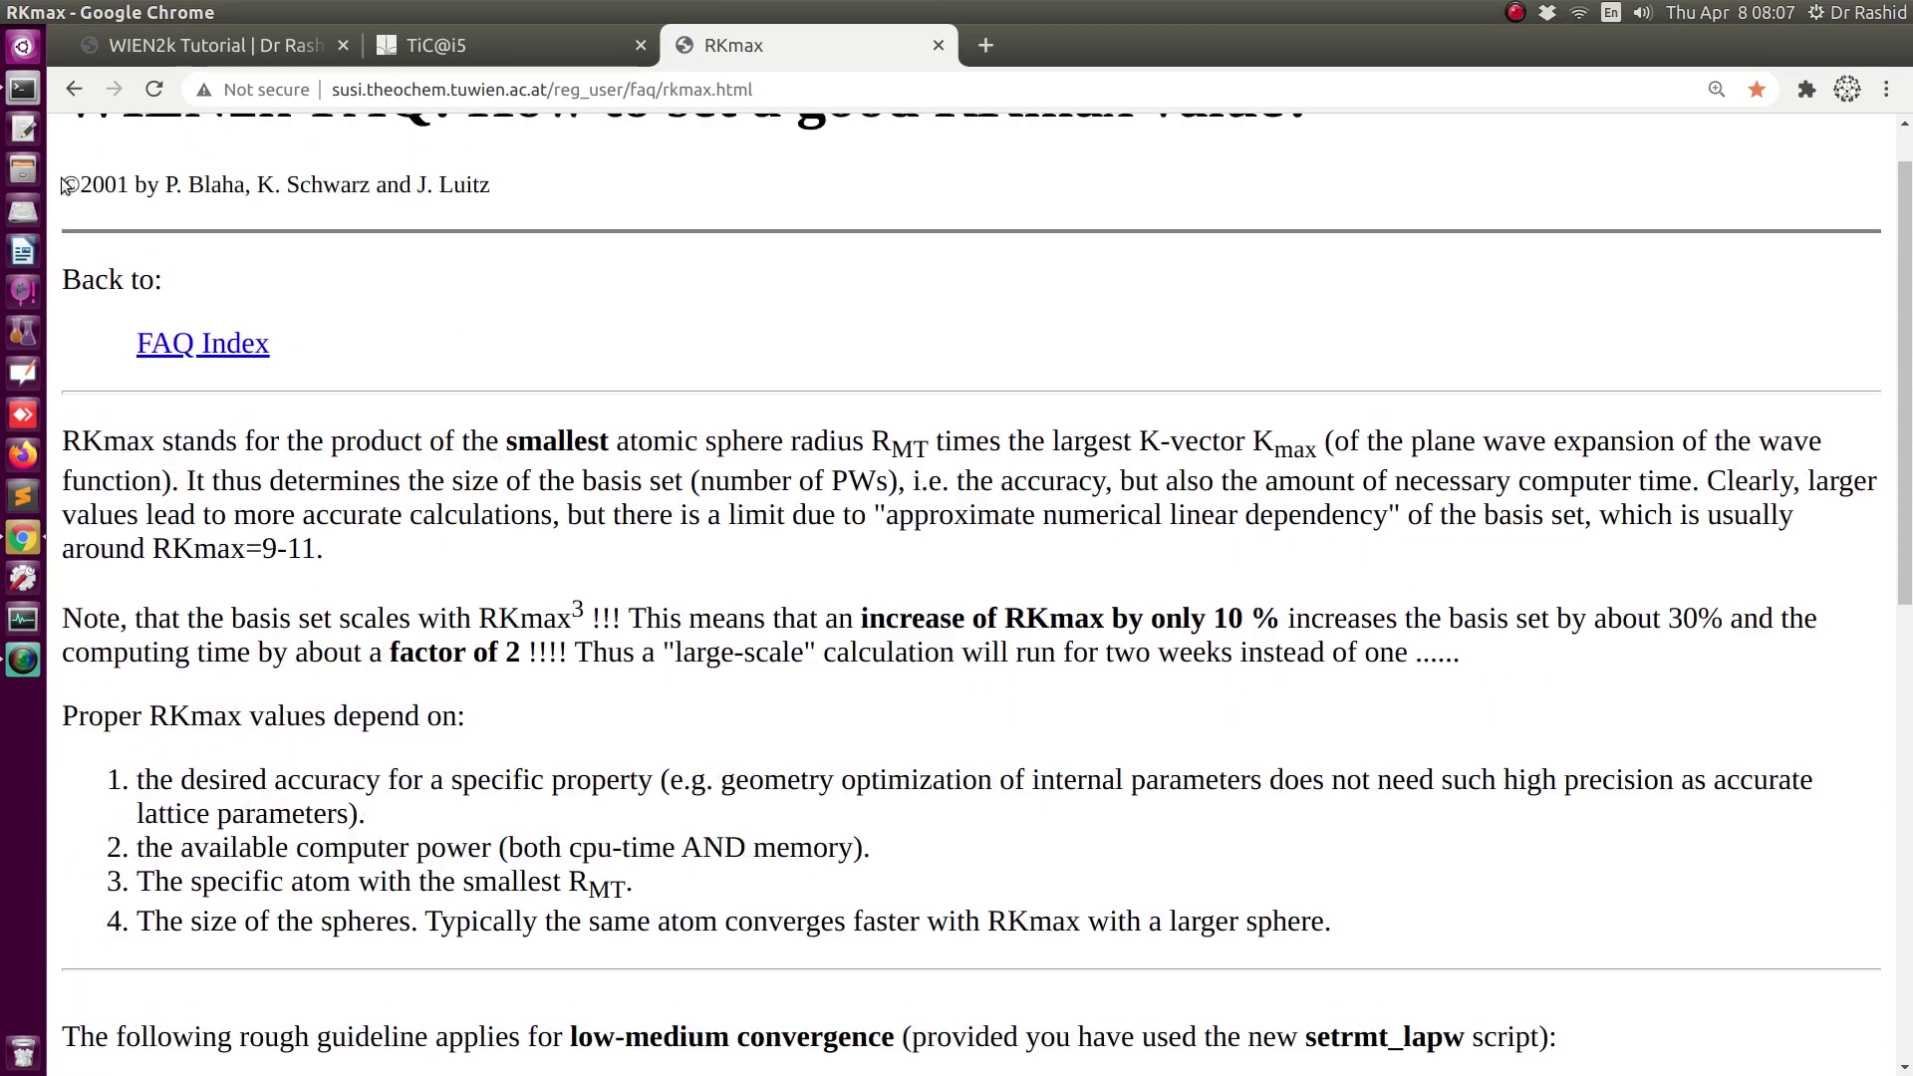
- Return to the TiC session, continue from TiC.in1_st without saving, and check TiC.in2_st without saving it either
left_click(449, 47)
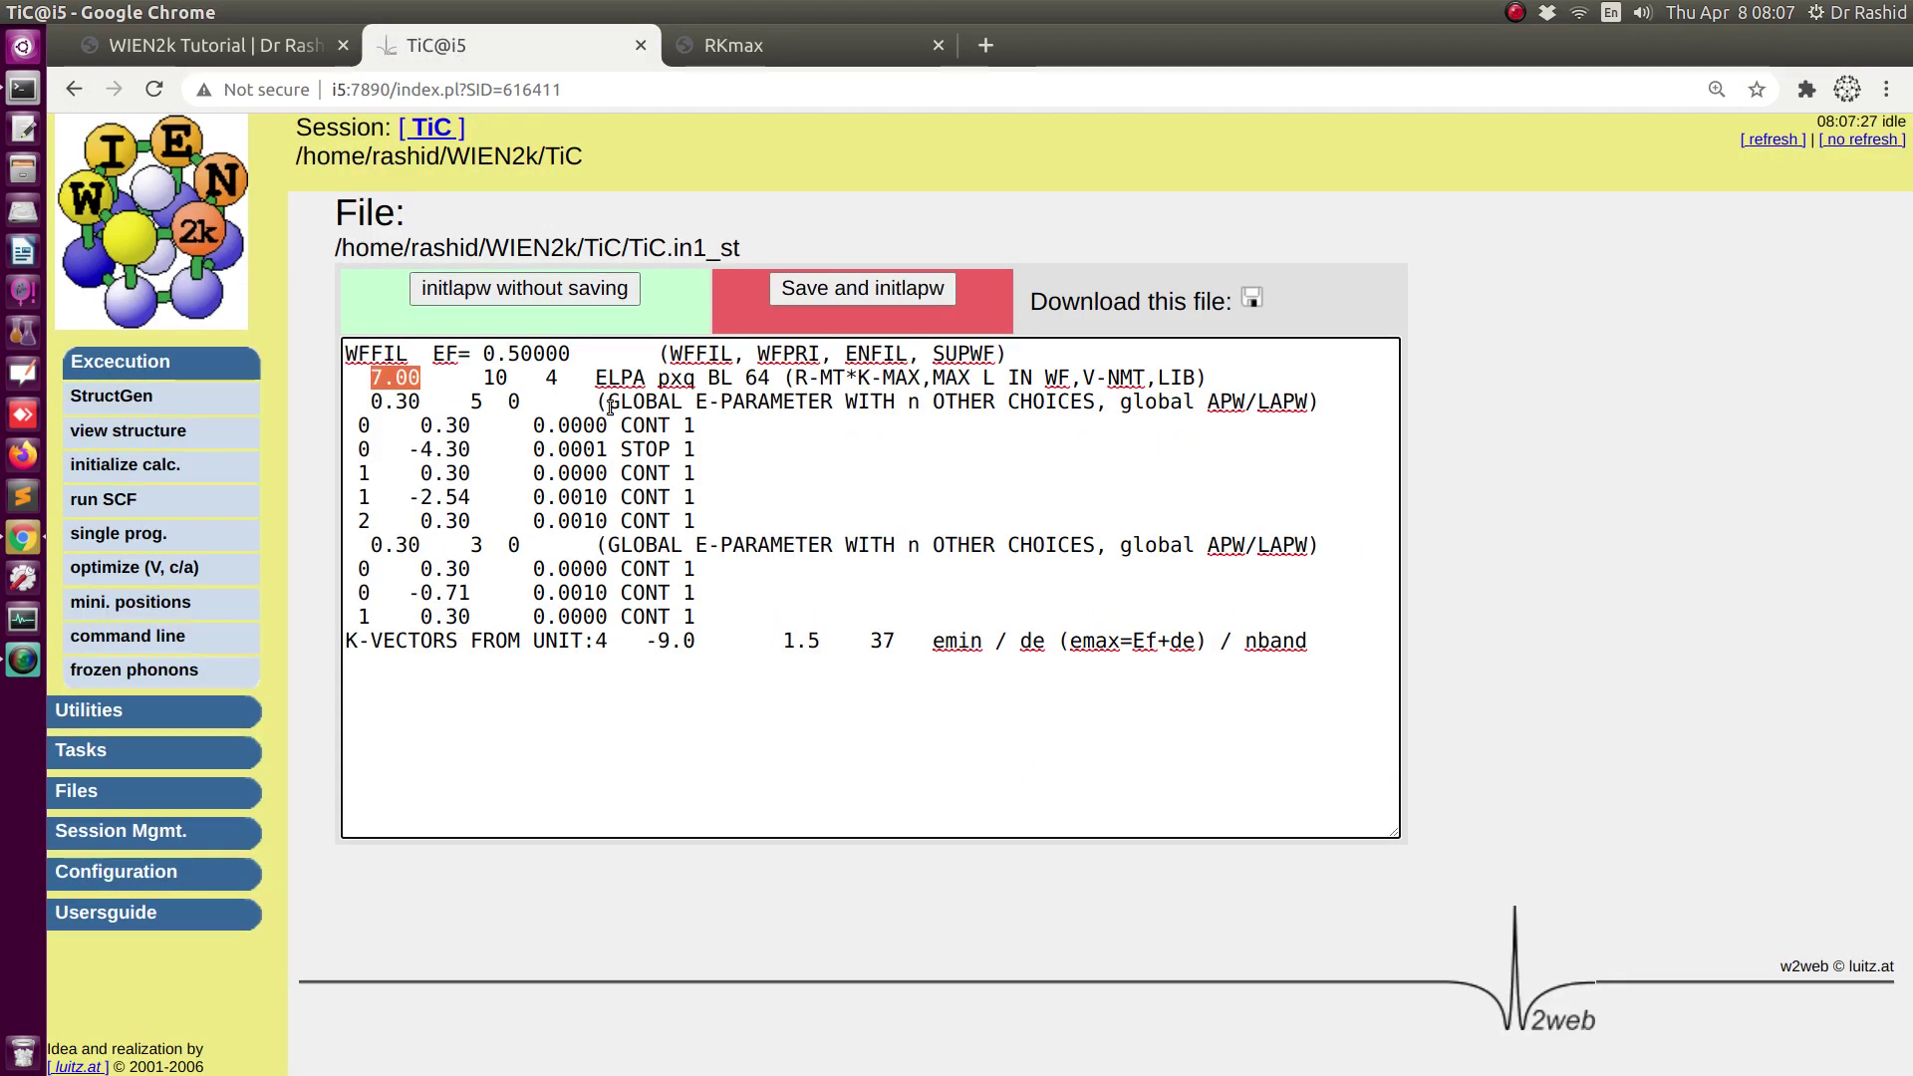
left_click(505, 289)
scroll(1046, 677, "down", 3)
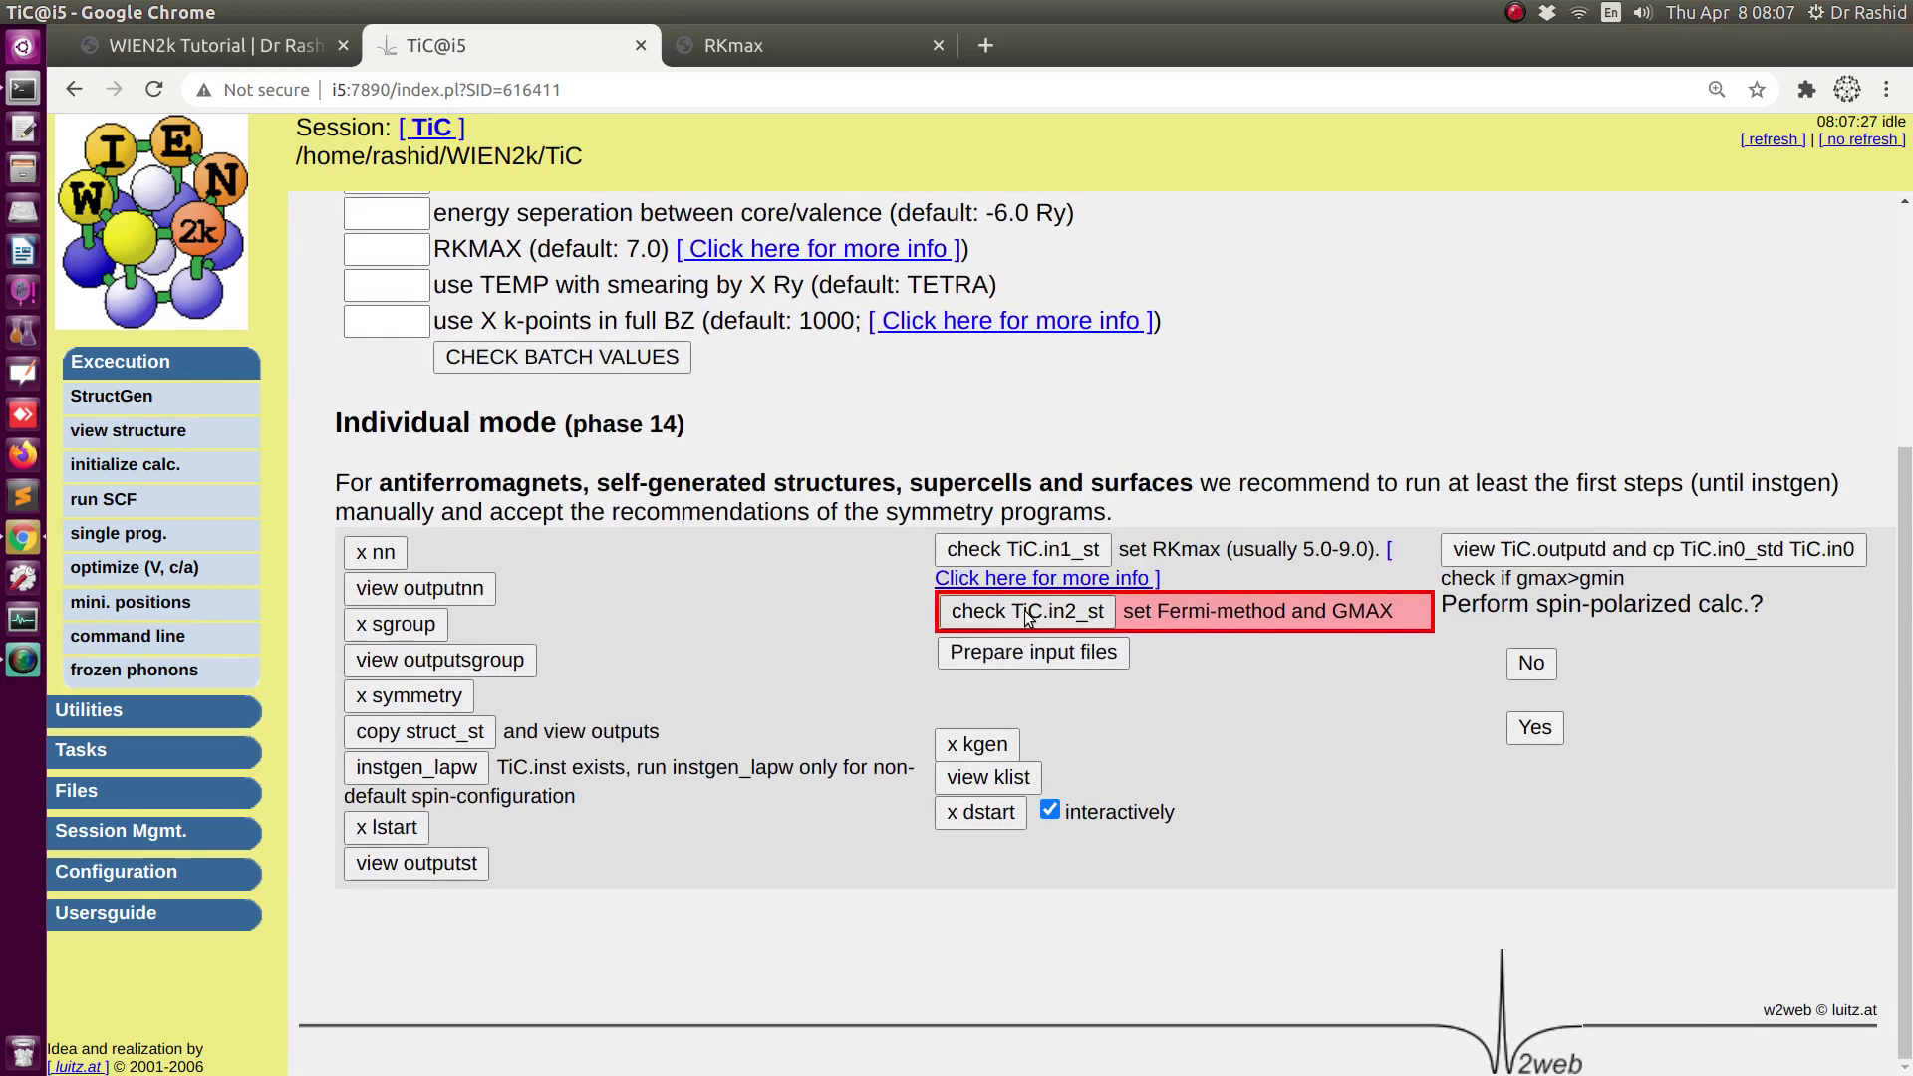
left_click(1028, 611)
left_click(467, 287)
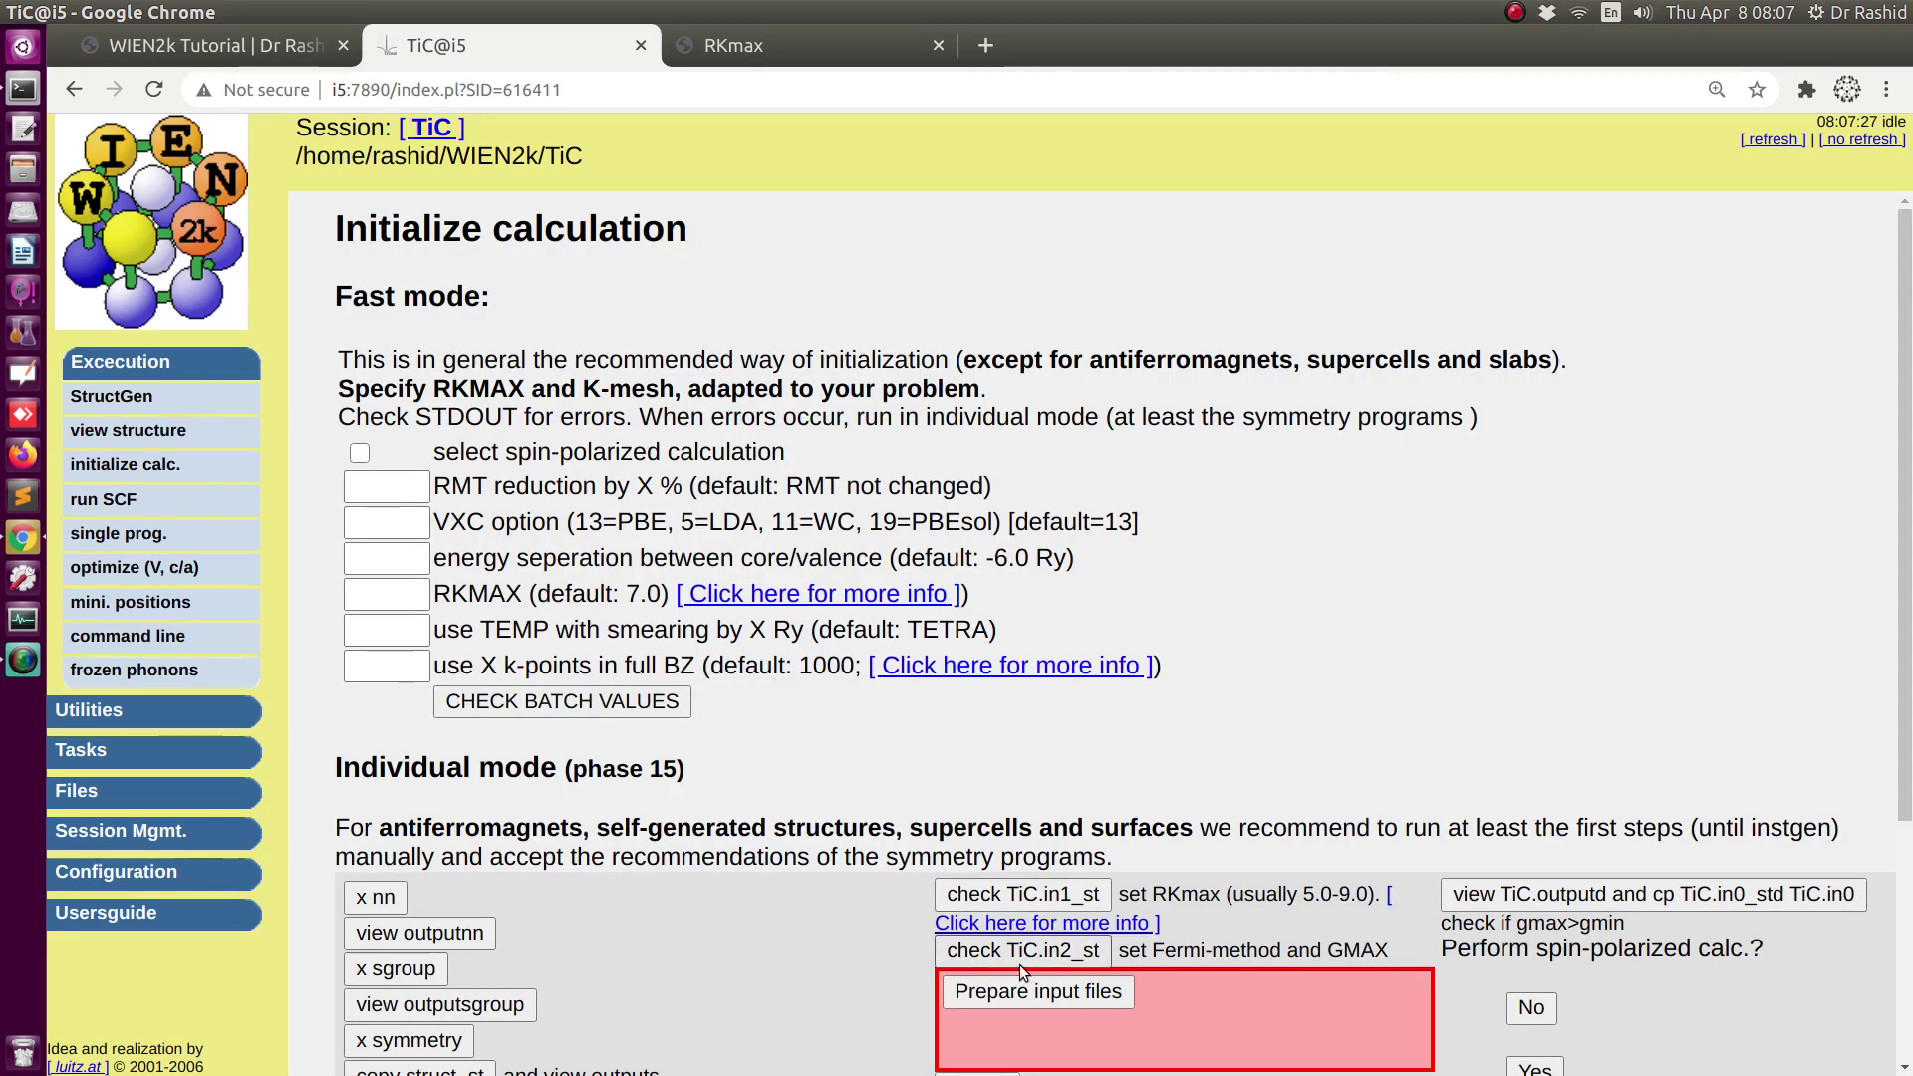
- Prepare the input files for the TiC calculation and check the resulting initialization message
scroll(1019, 964, "down", 3)
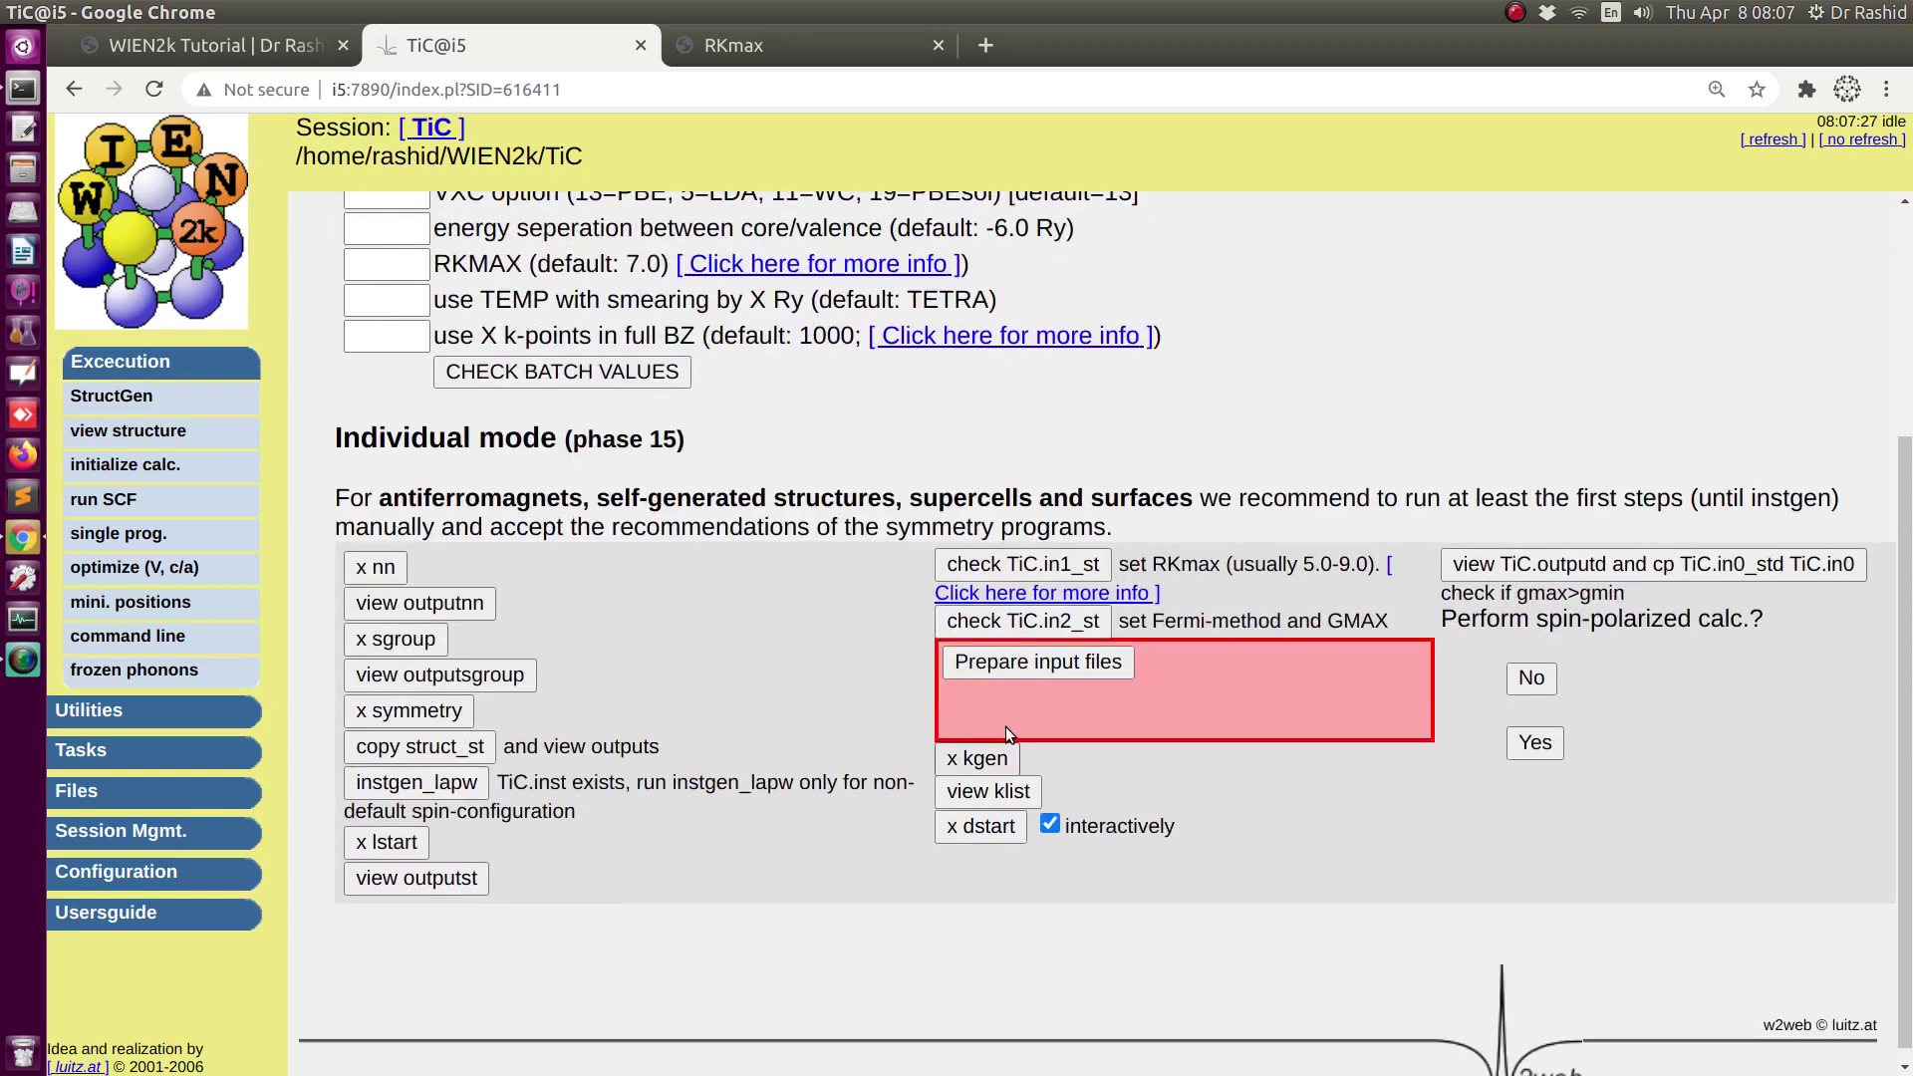
left_click(1012, 667)
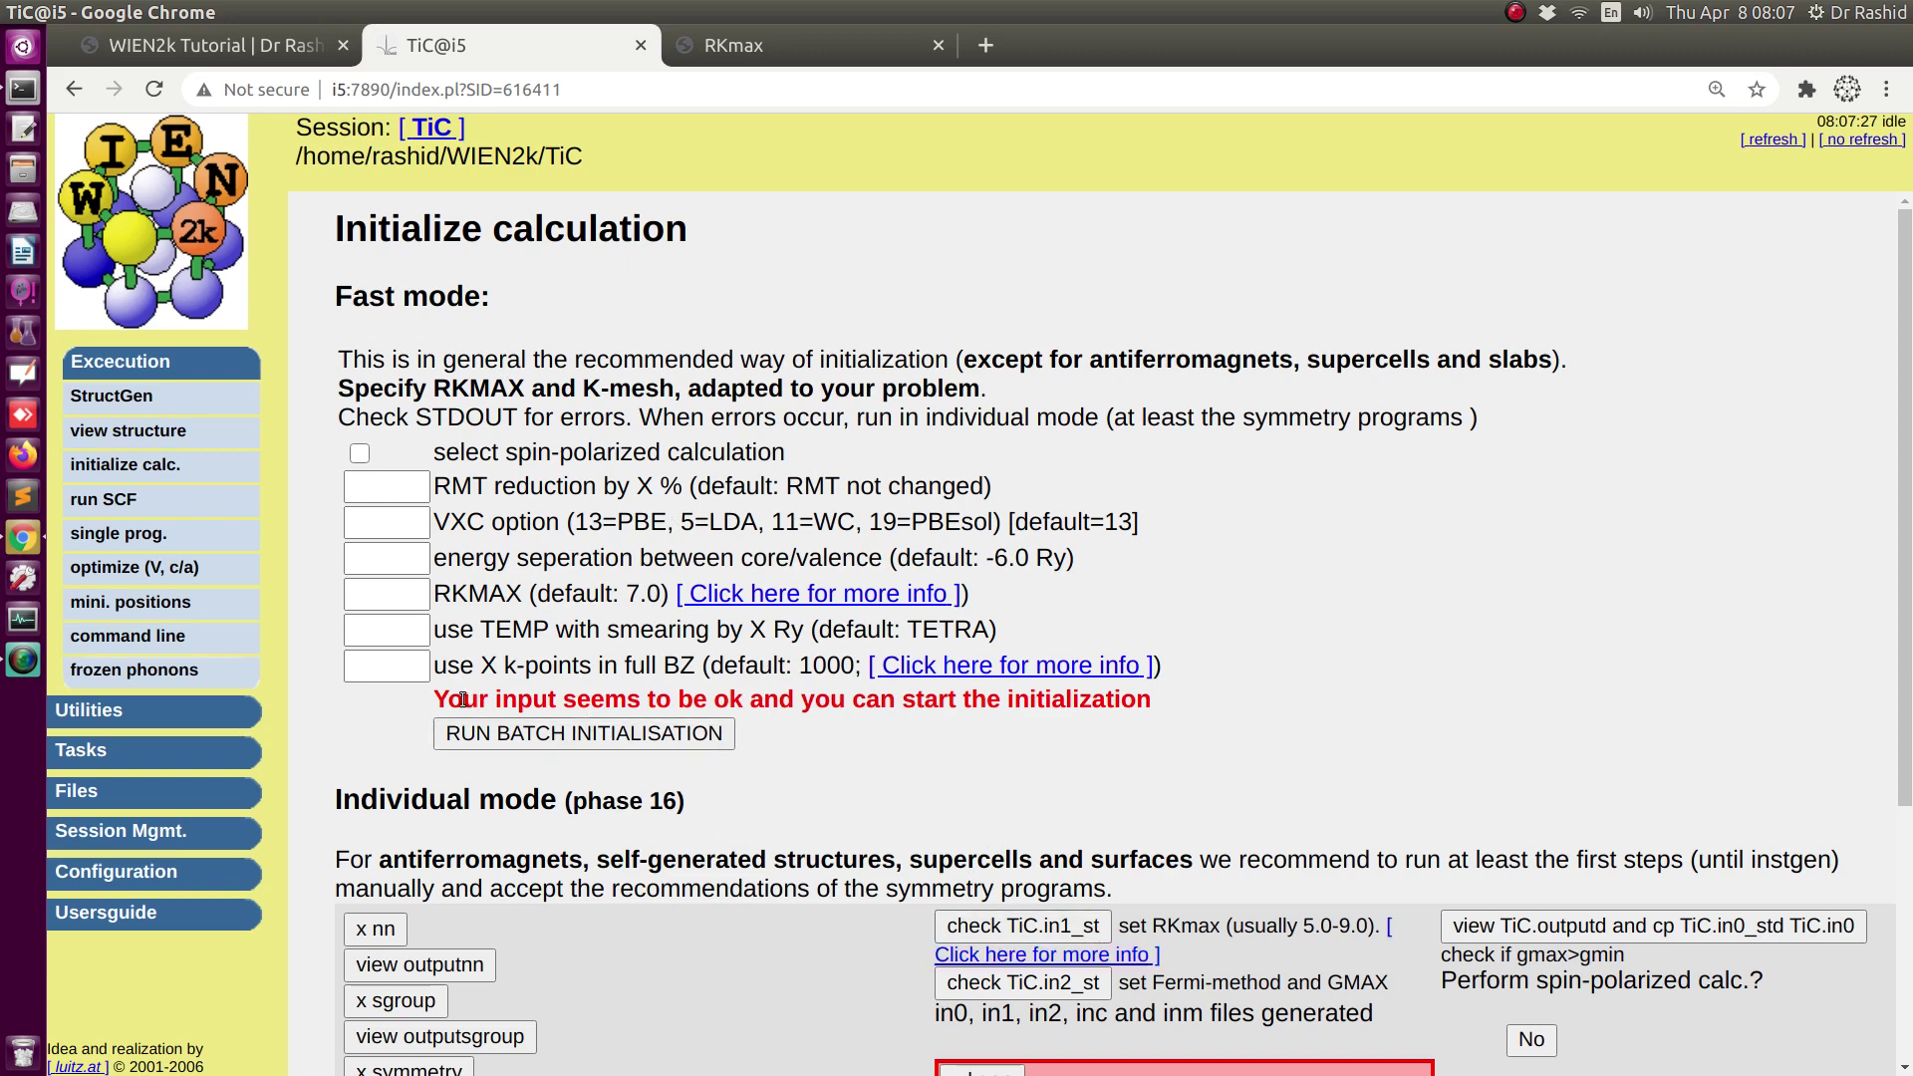
left_click_drag(455, 699, 1155, 708)
left_click(1179, 707)
- Run x kgen with 1000 k-points and the k-mesh shift set to No
scroll(854, 773, "down", 3)
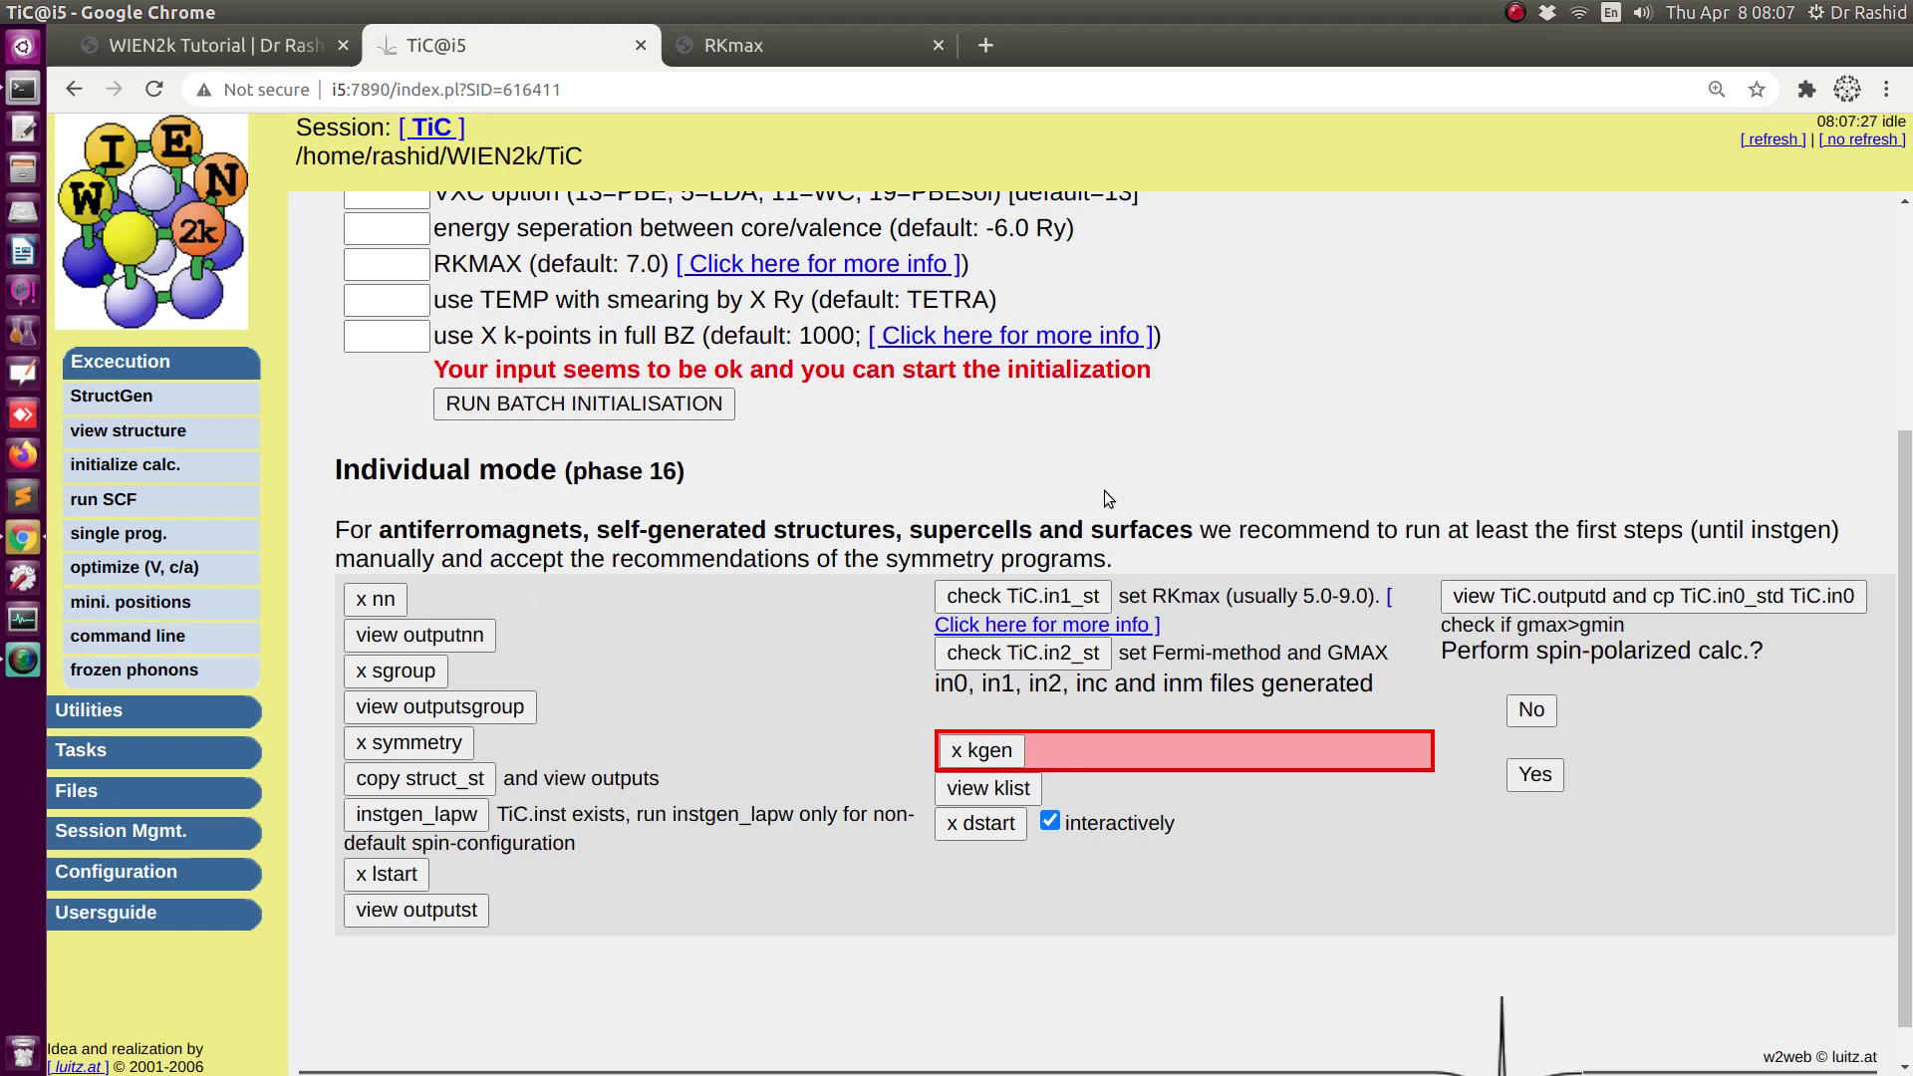
left_click(982, 754)
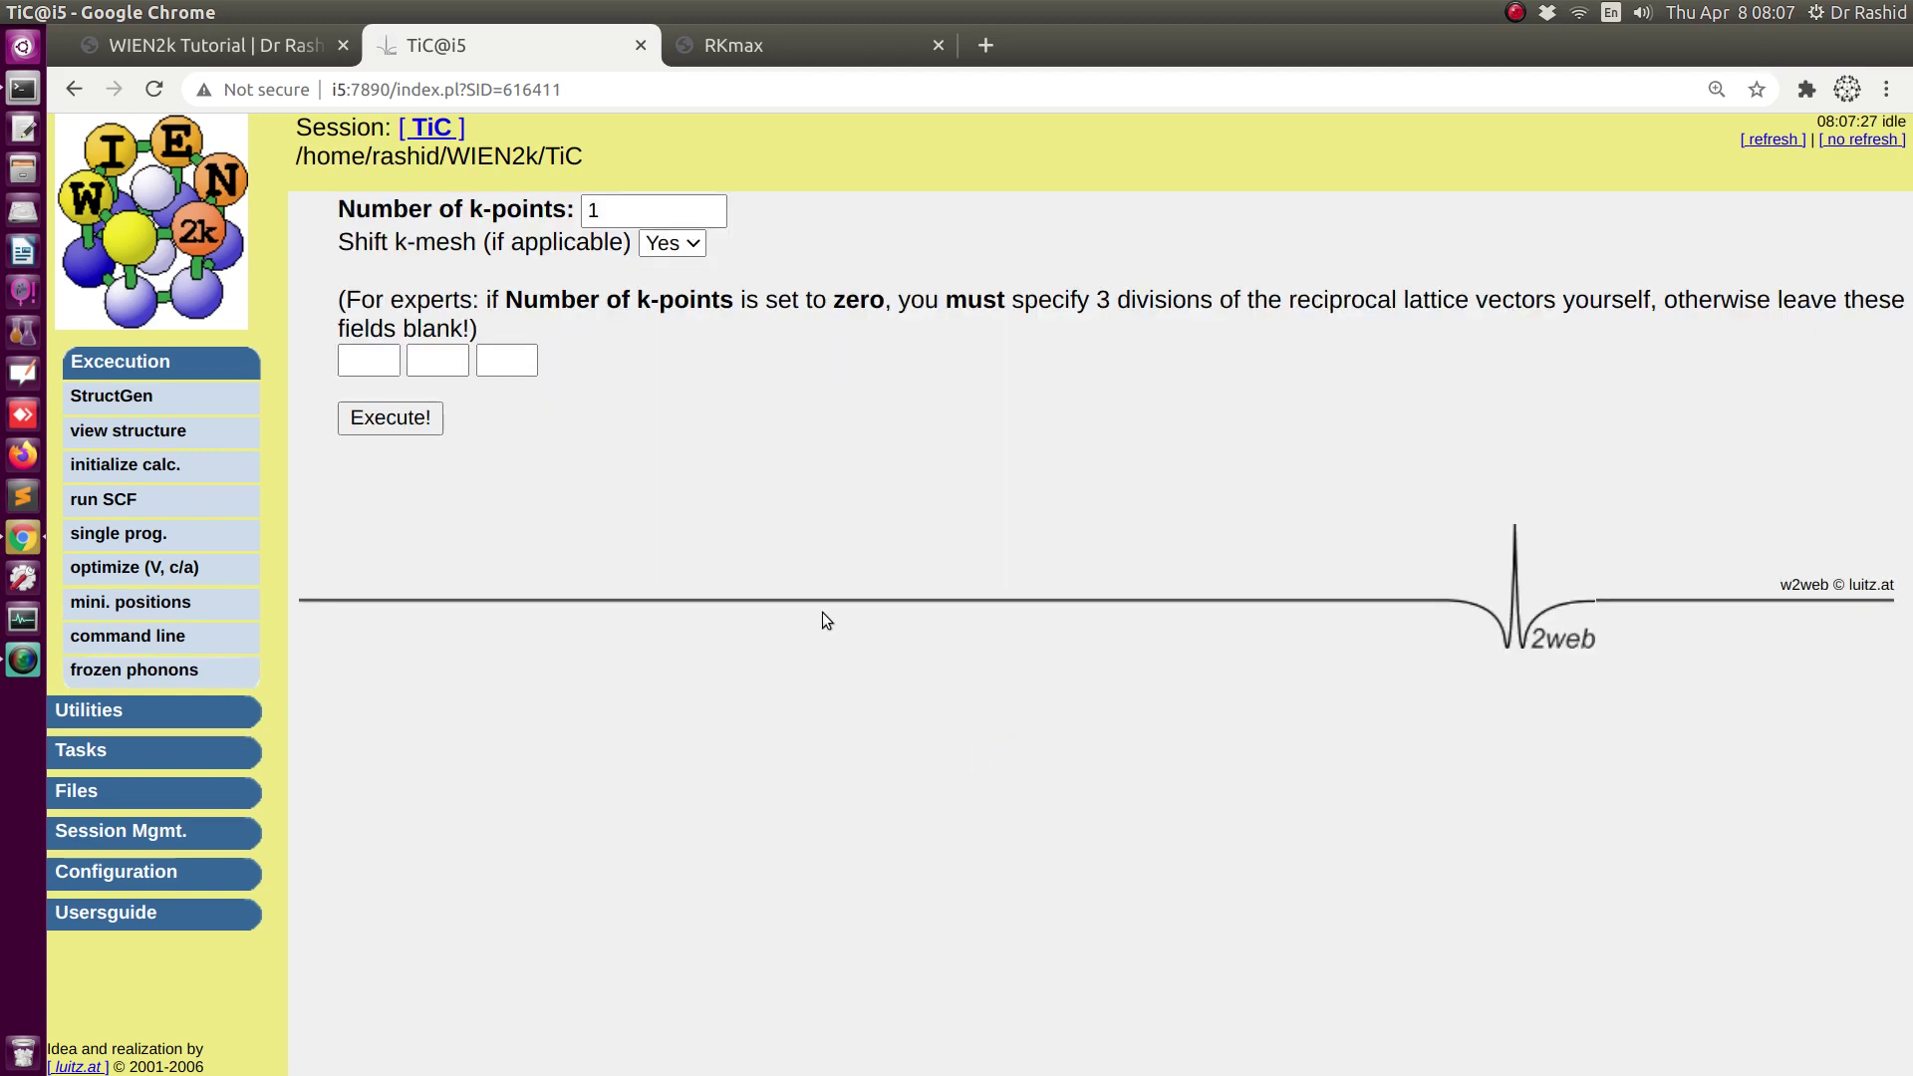
left_click(661, 214)
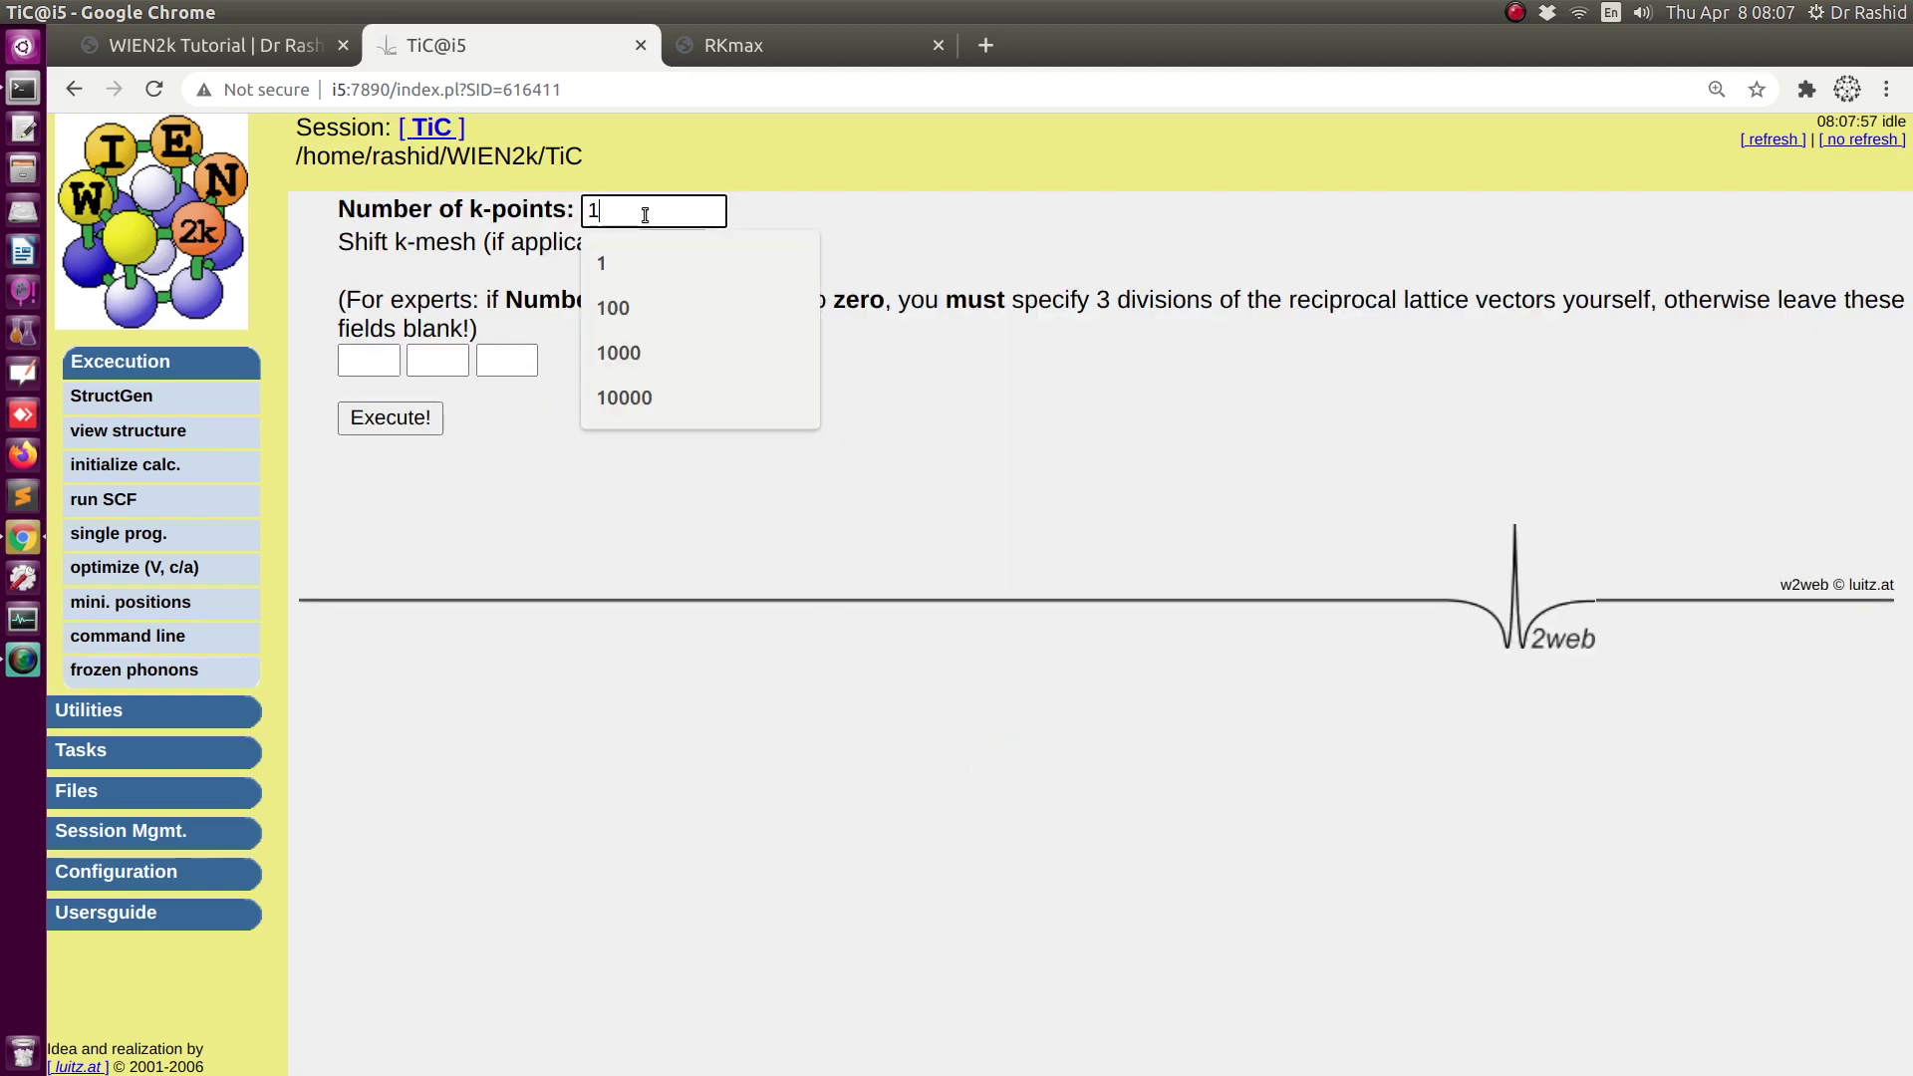
left_click(644, 355)
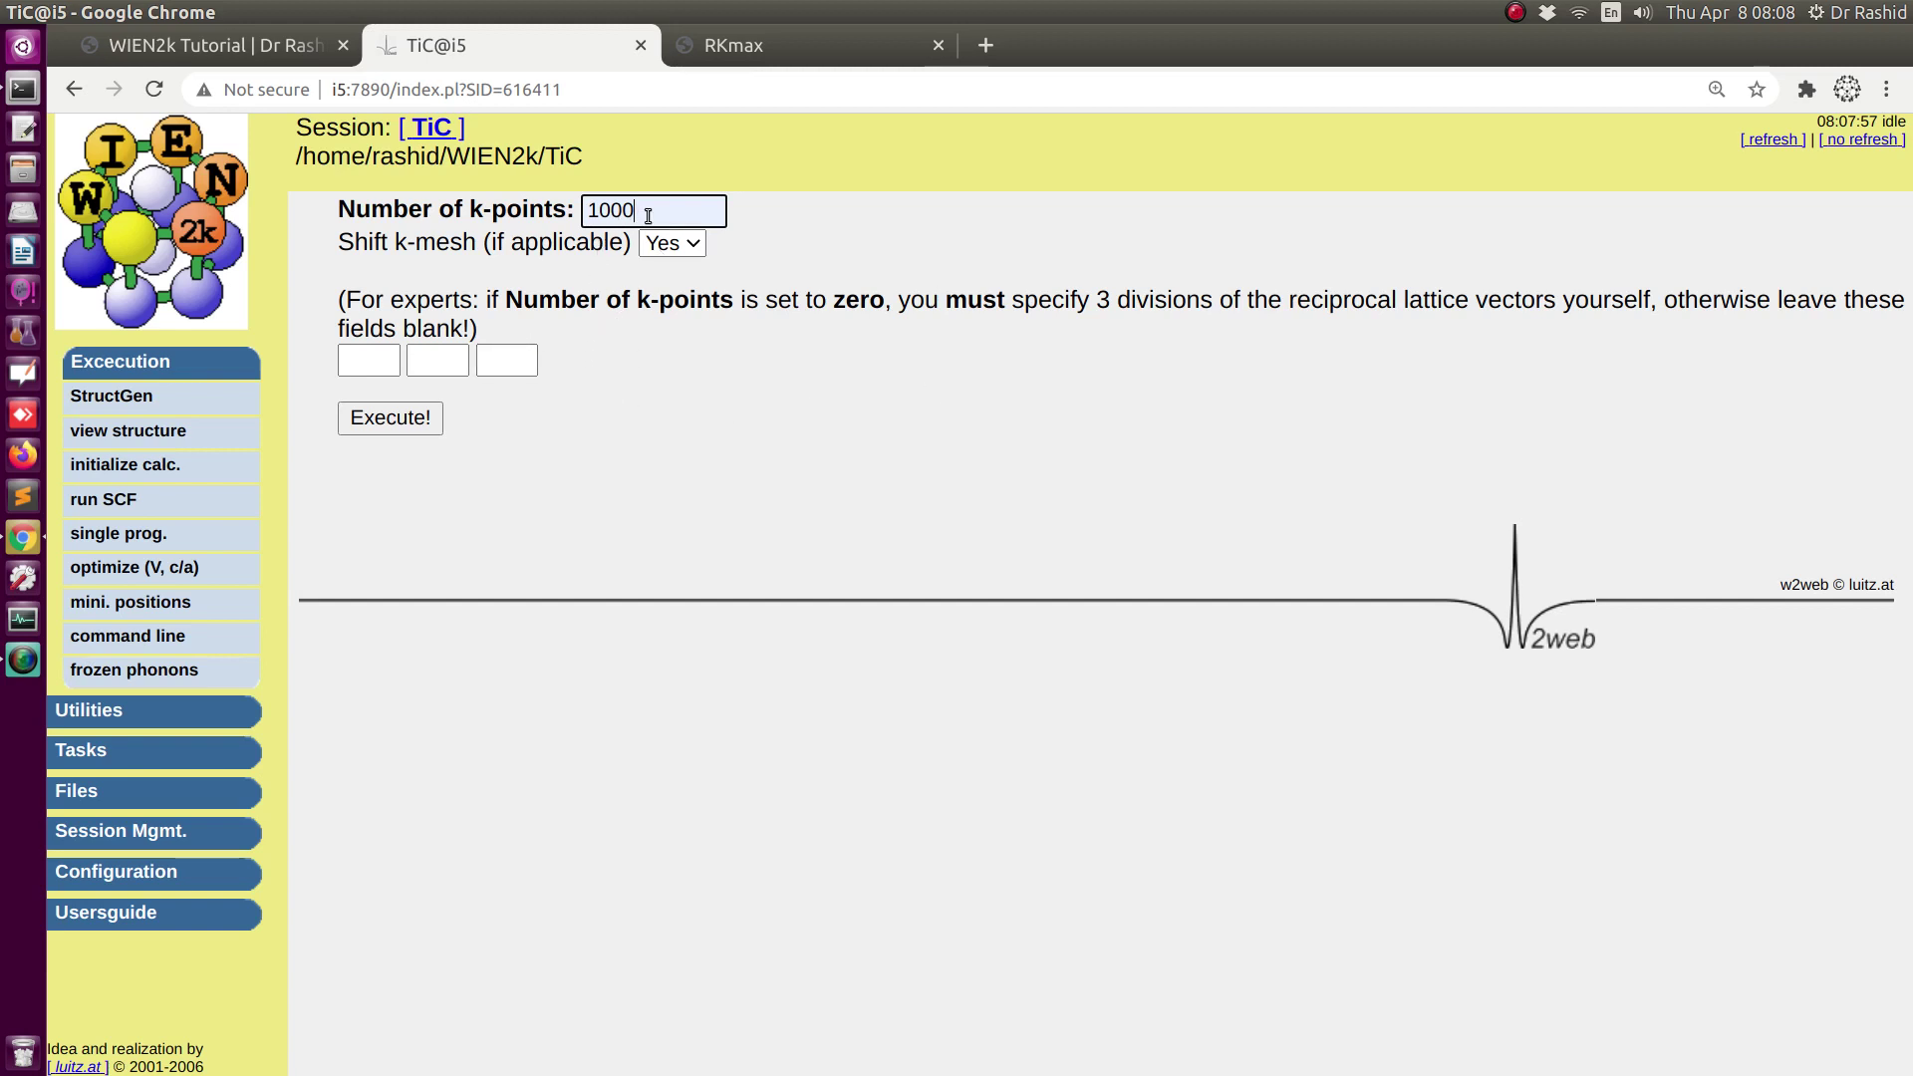
left_click_drag(648, 216, 589, 216)
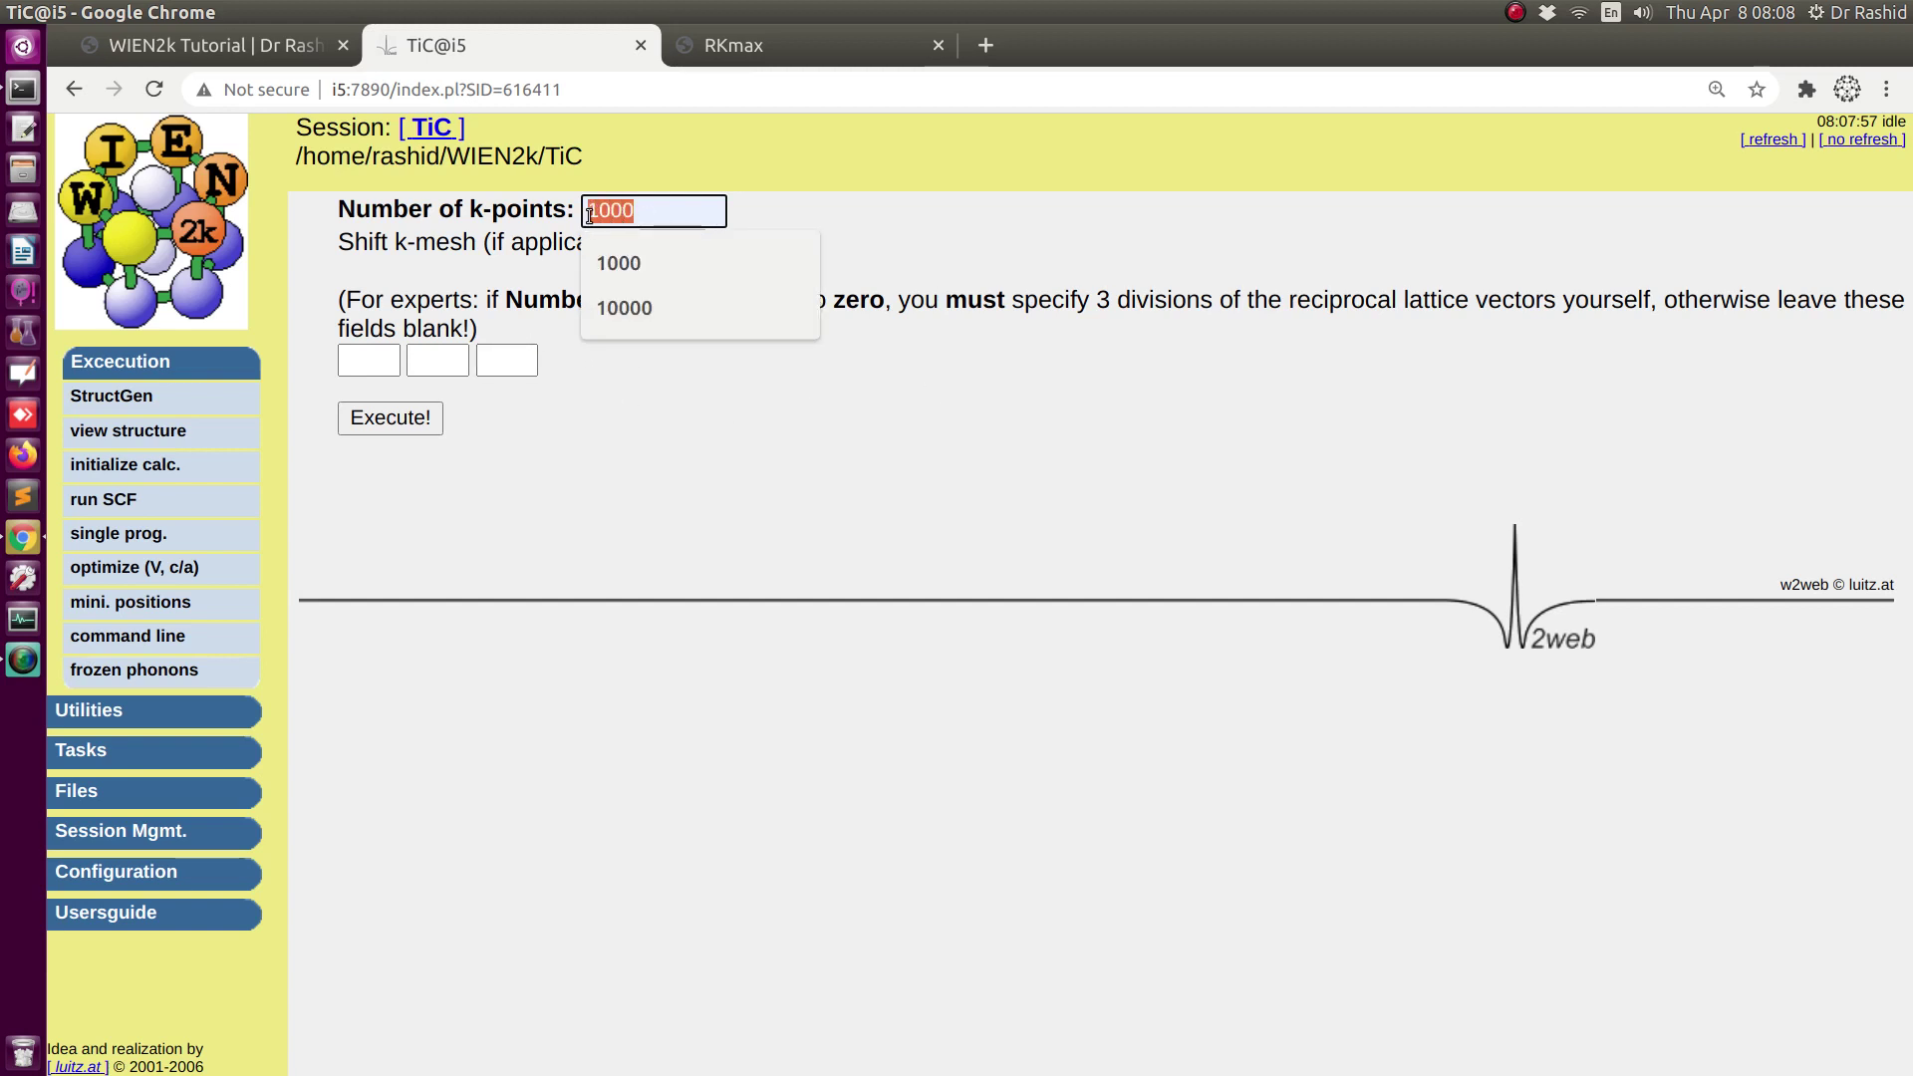
left_click(529, 243)
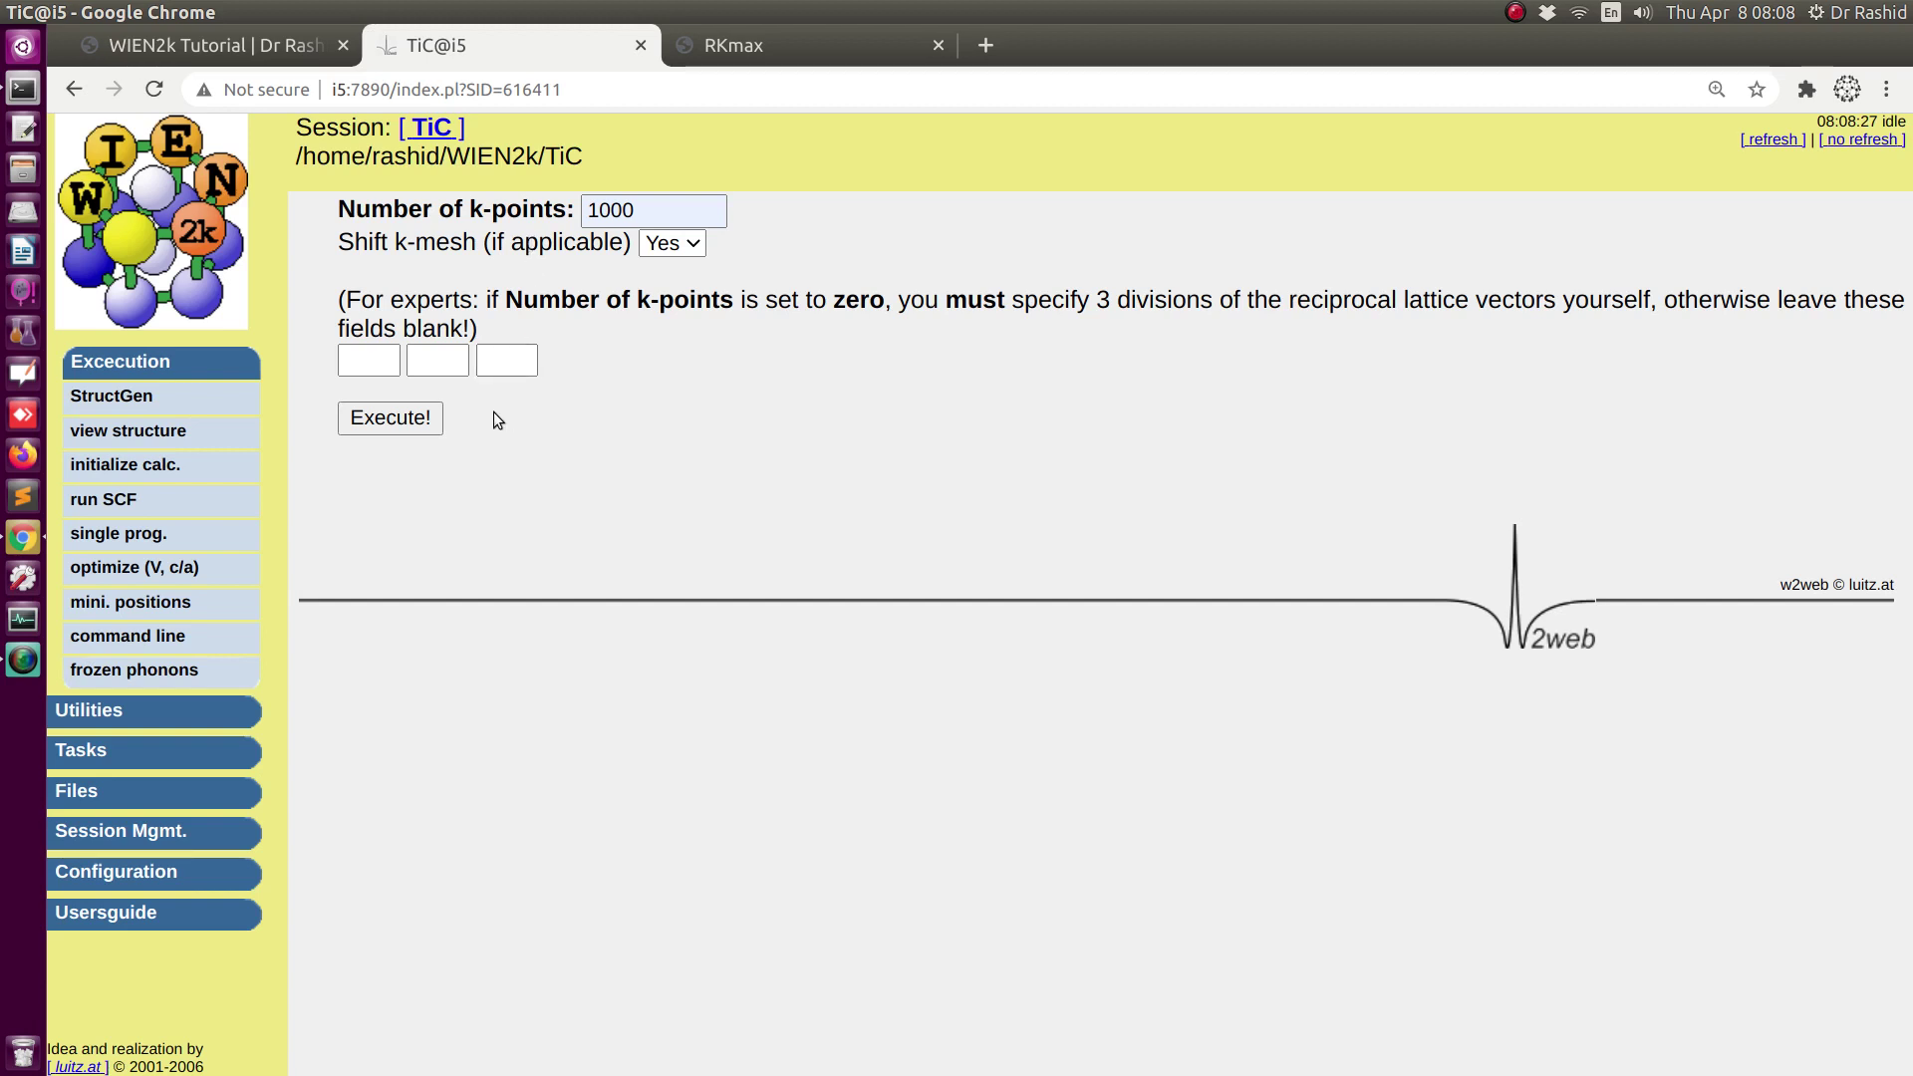
left_click(686, 248)
left_click(682, 310)
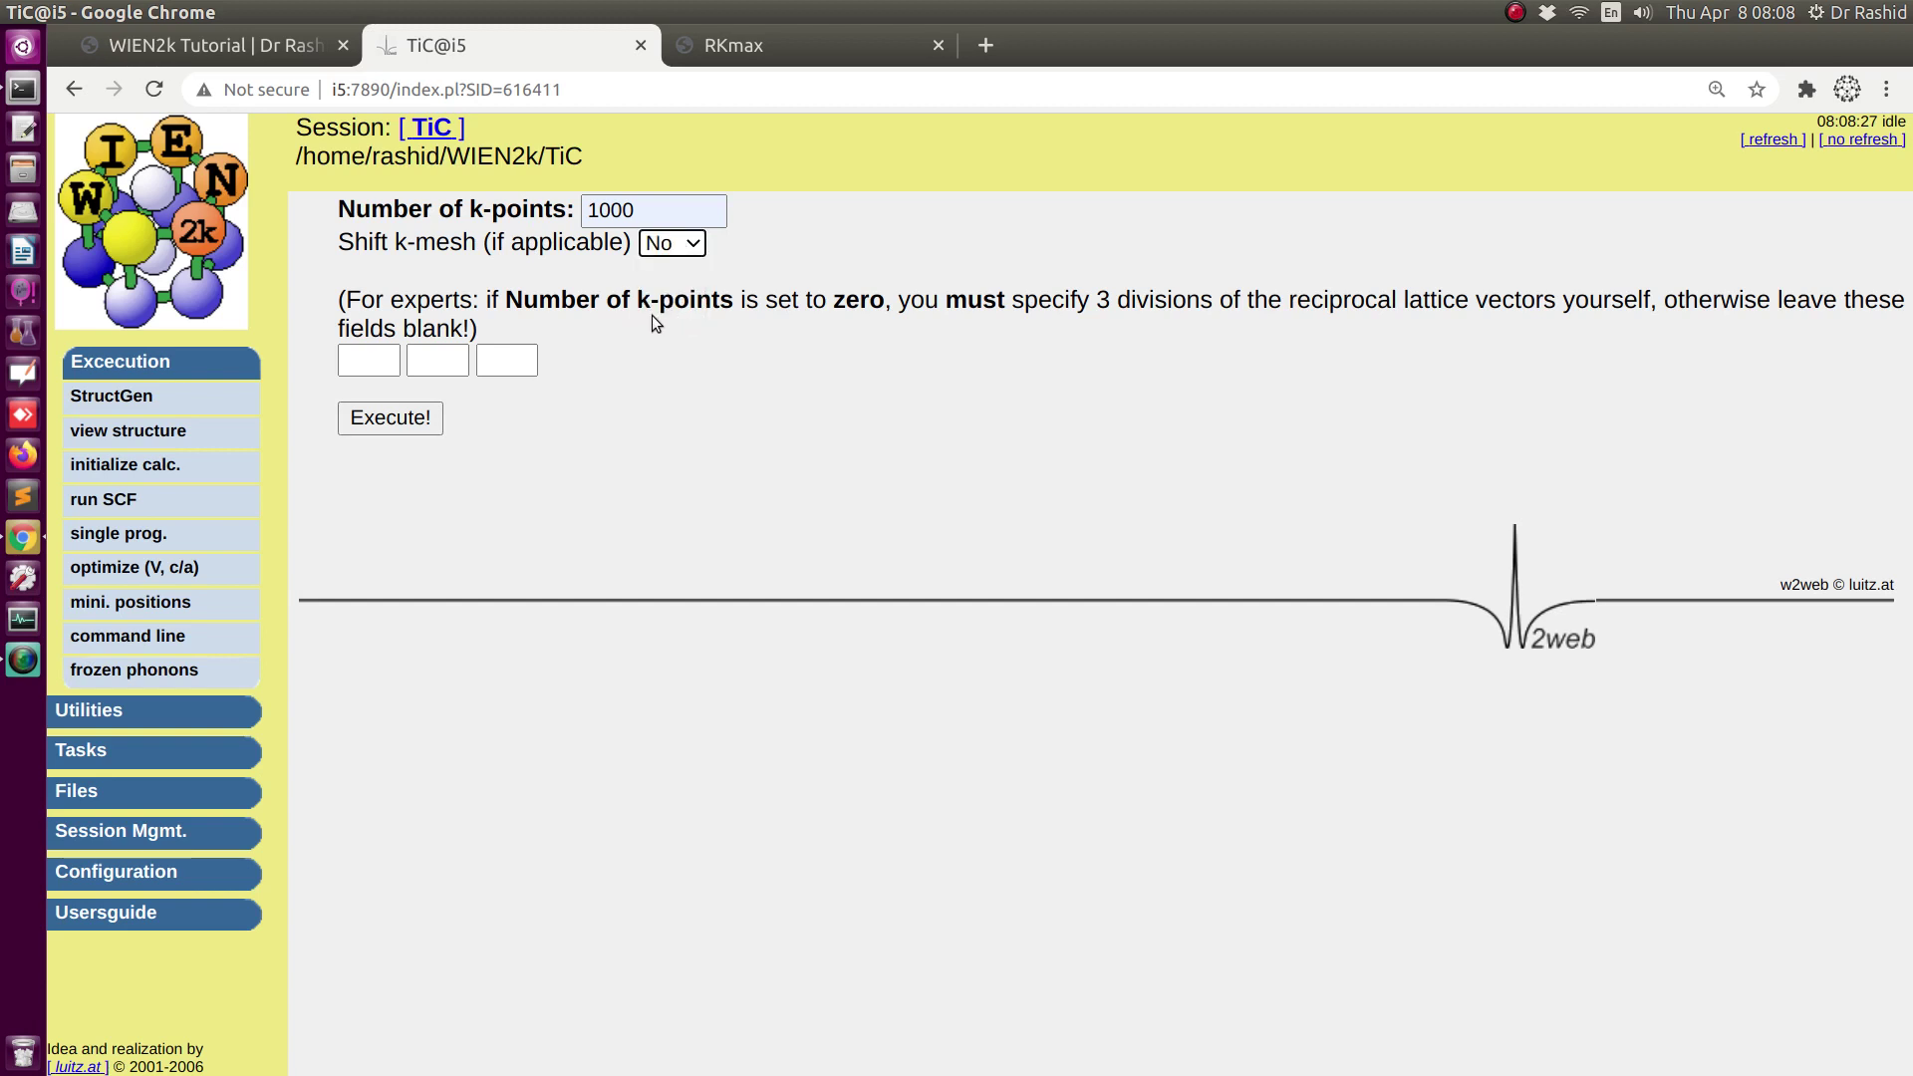
left_click(379, 431)
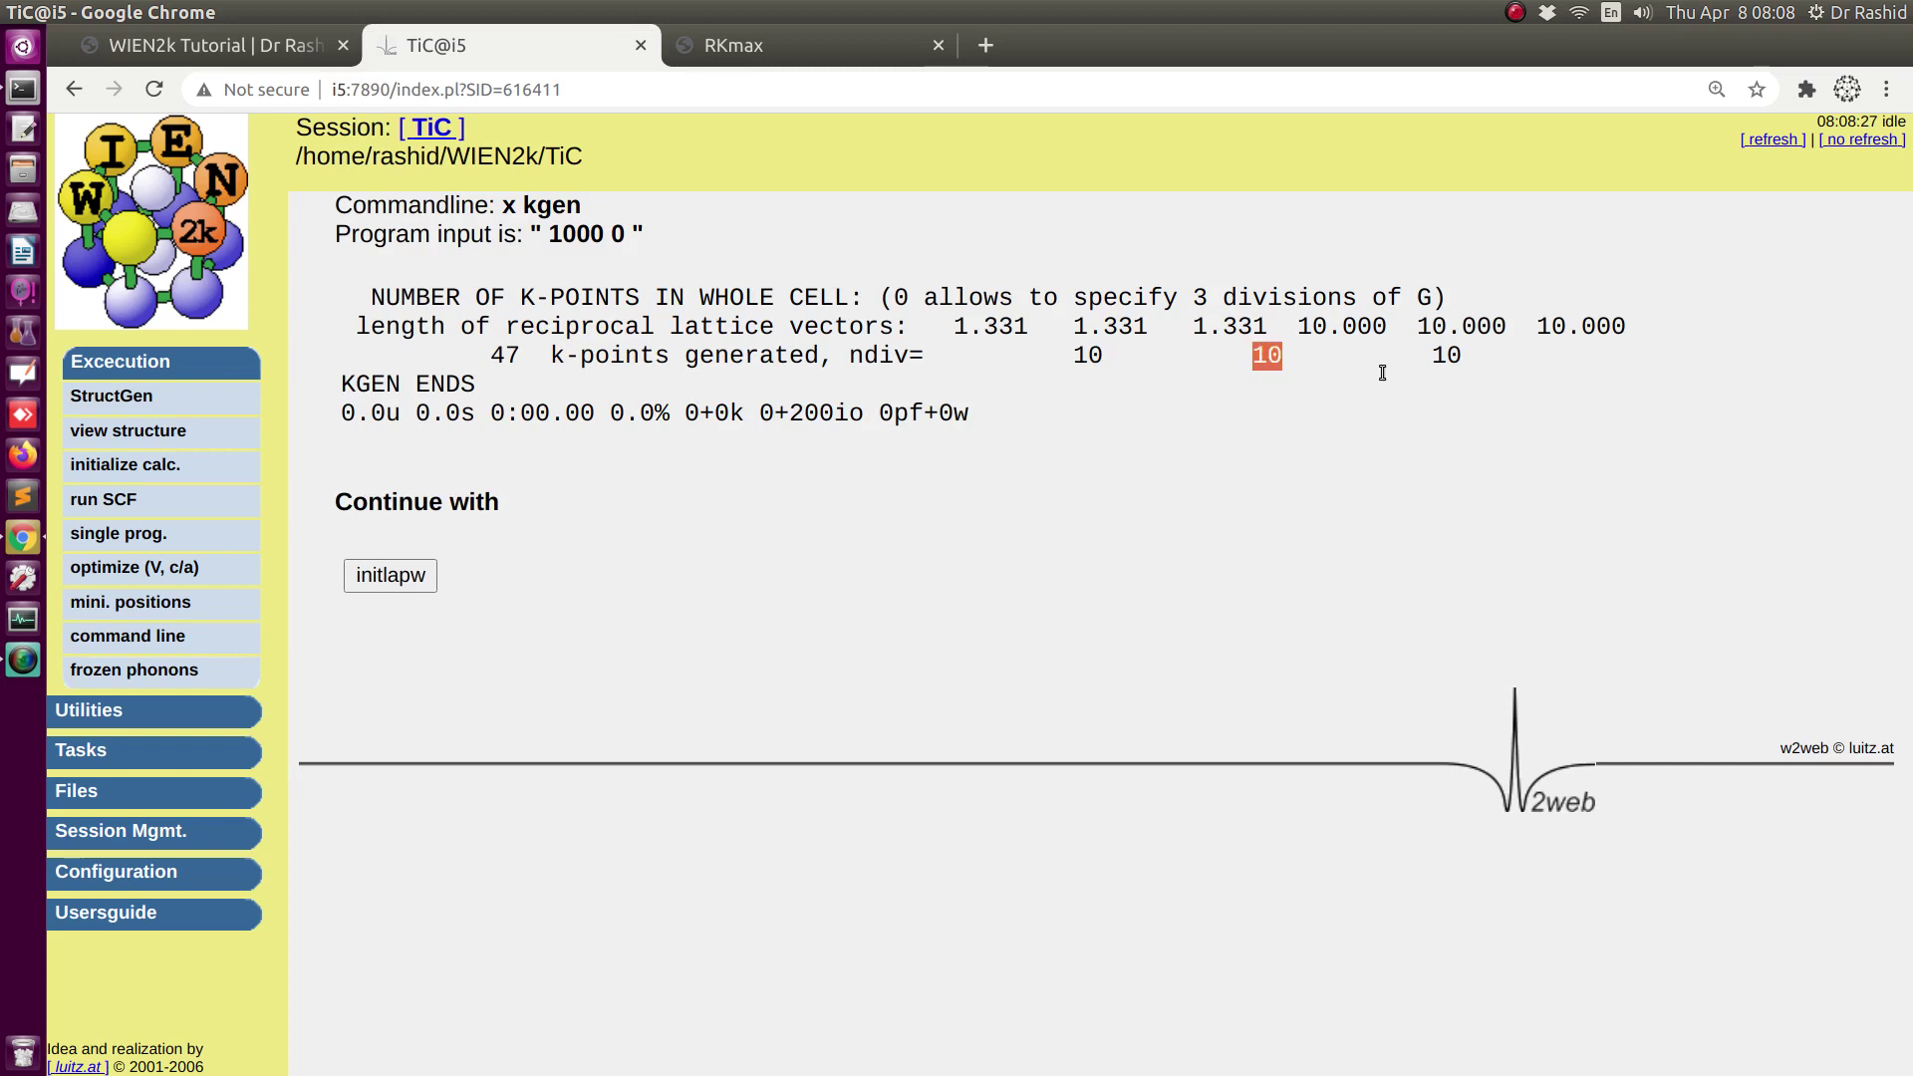
- Check the kgen output and the generated k-point list, continuing the initialization after each
double_click(1437, 353)
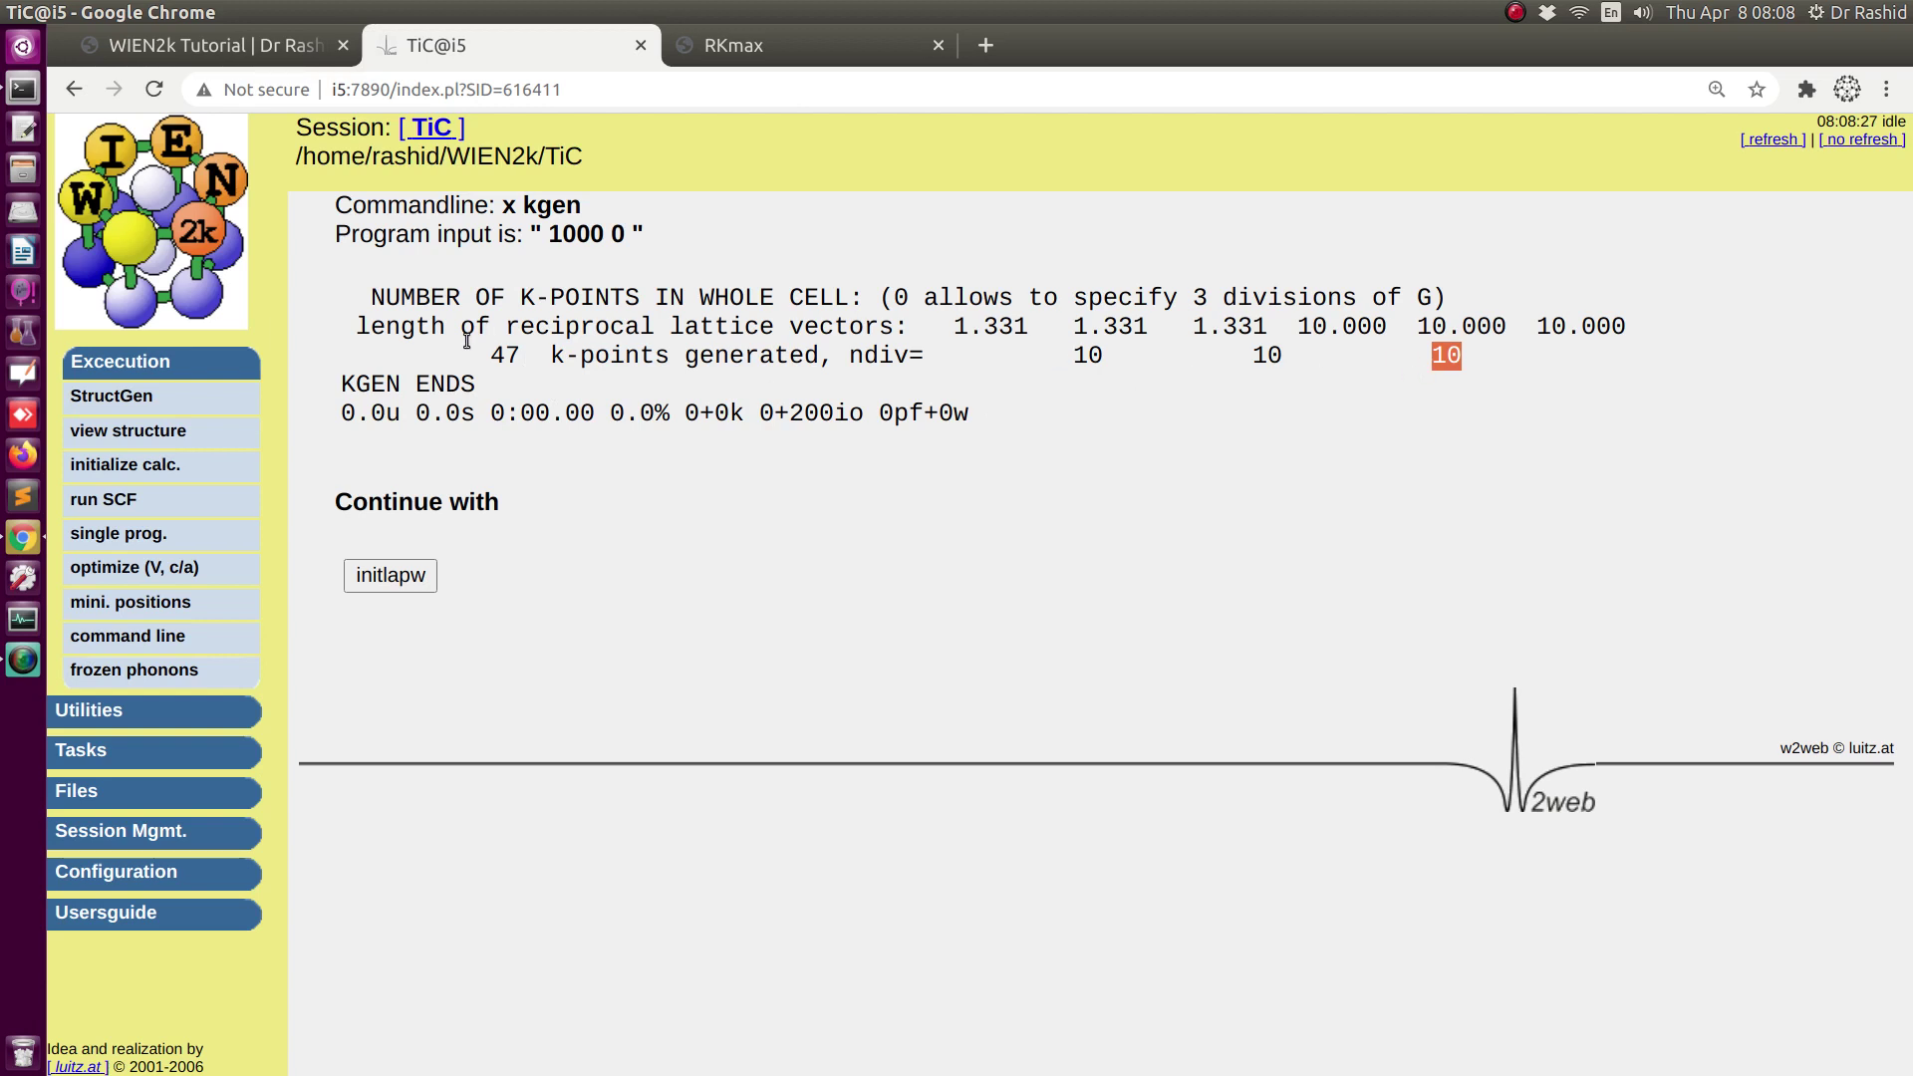
left_click_drag(554, 235, 645, 237)
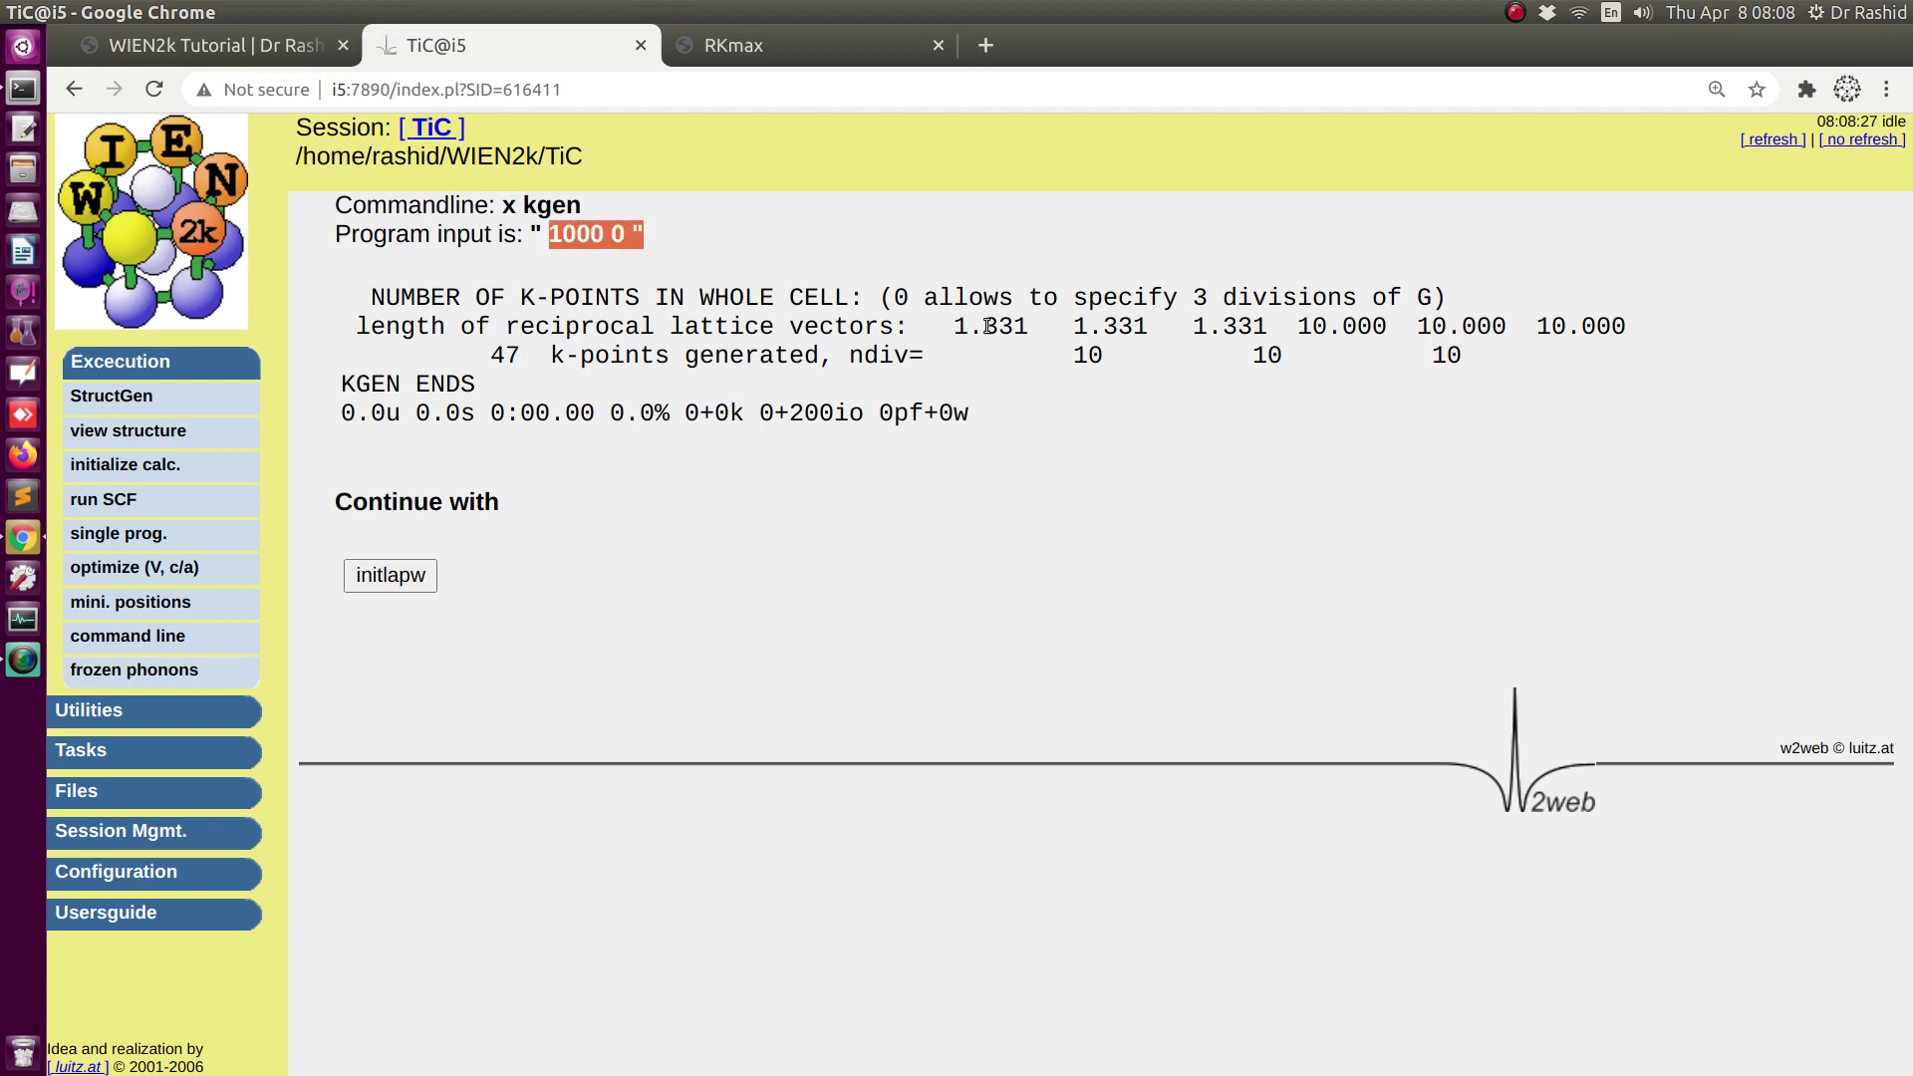
left_click(386, 578)
scroll(725, 535, "down", 4)
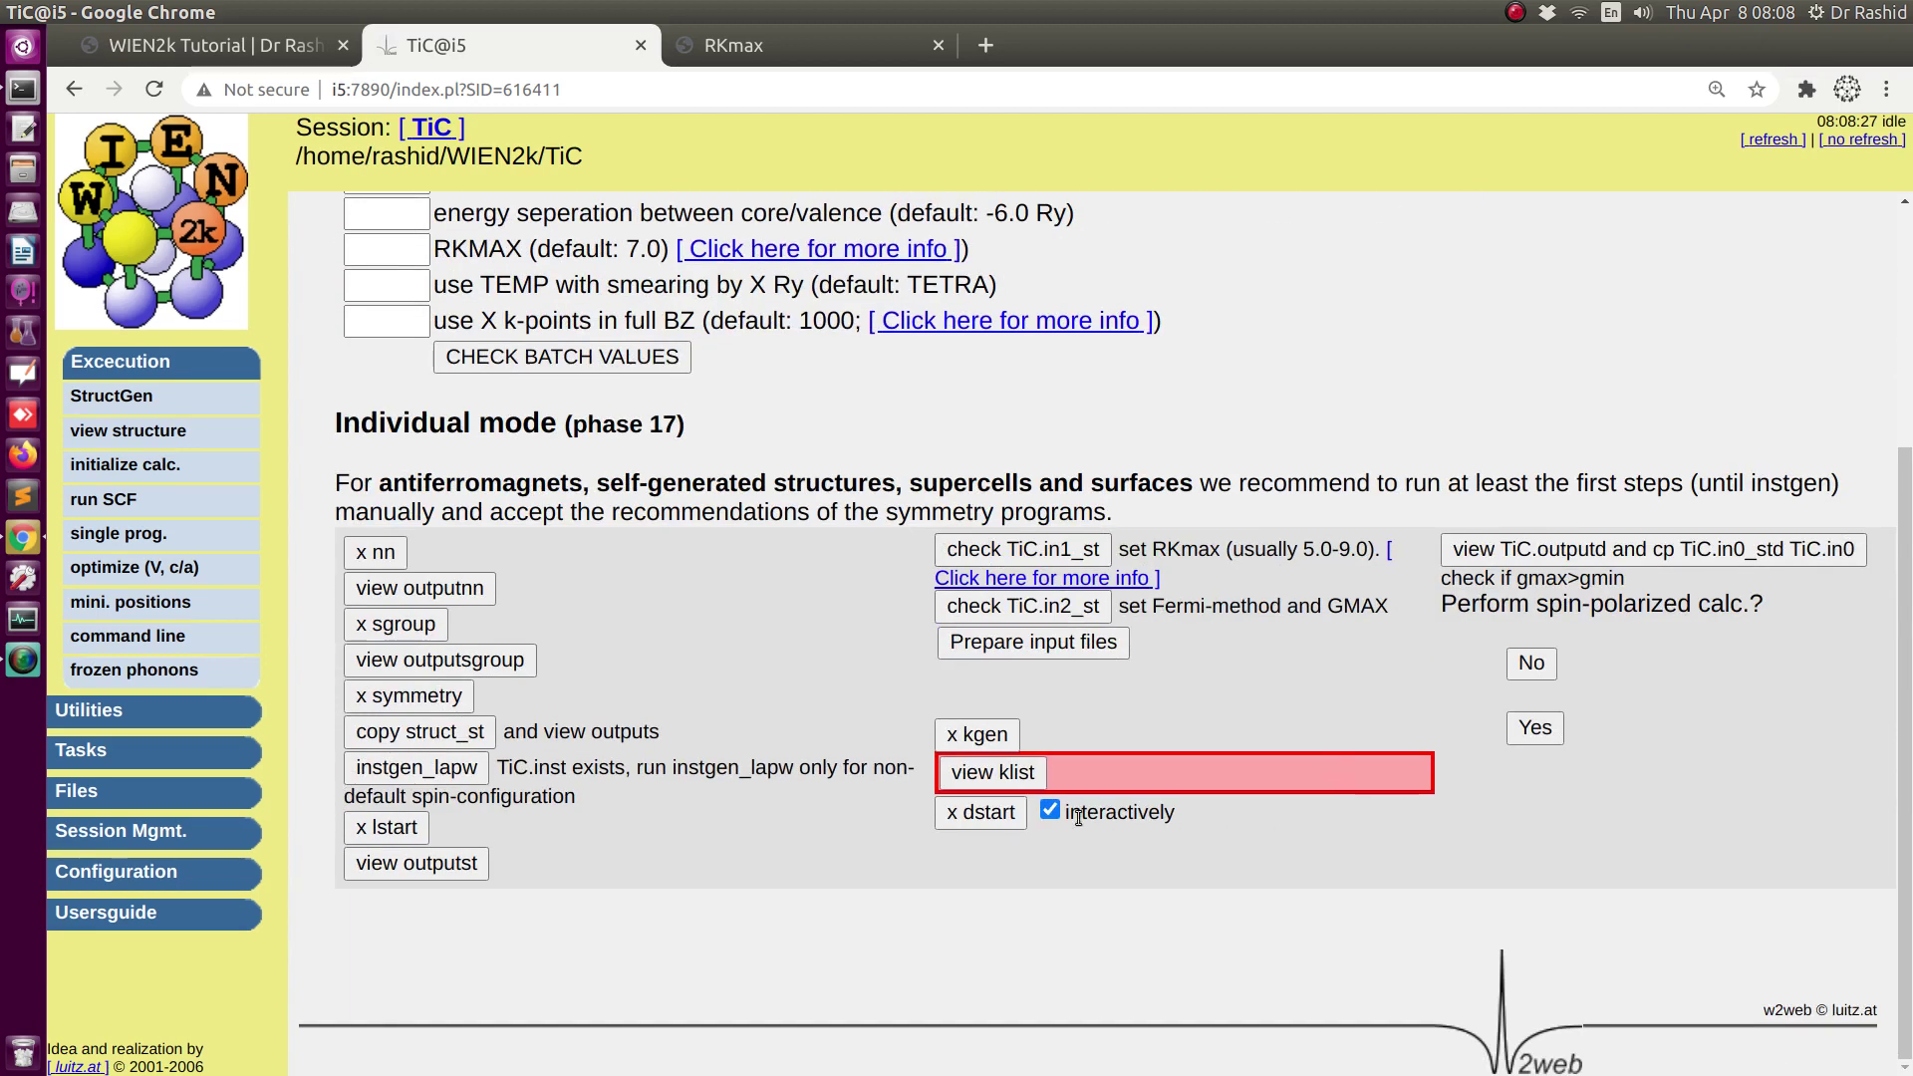
left_click(1041, 777)
left_click(524, 288)
scroll(911, 610, "down", 4)
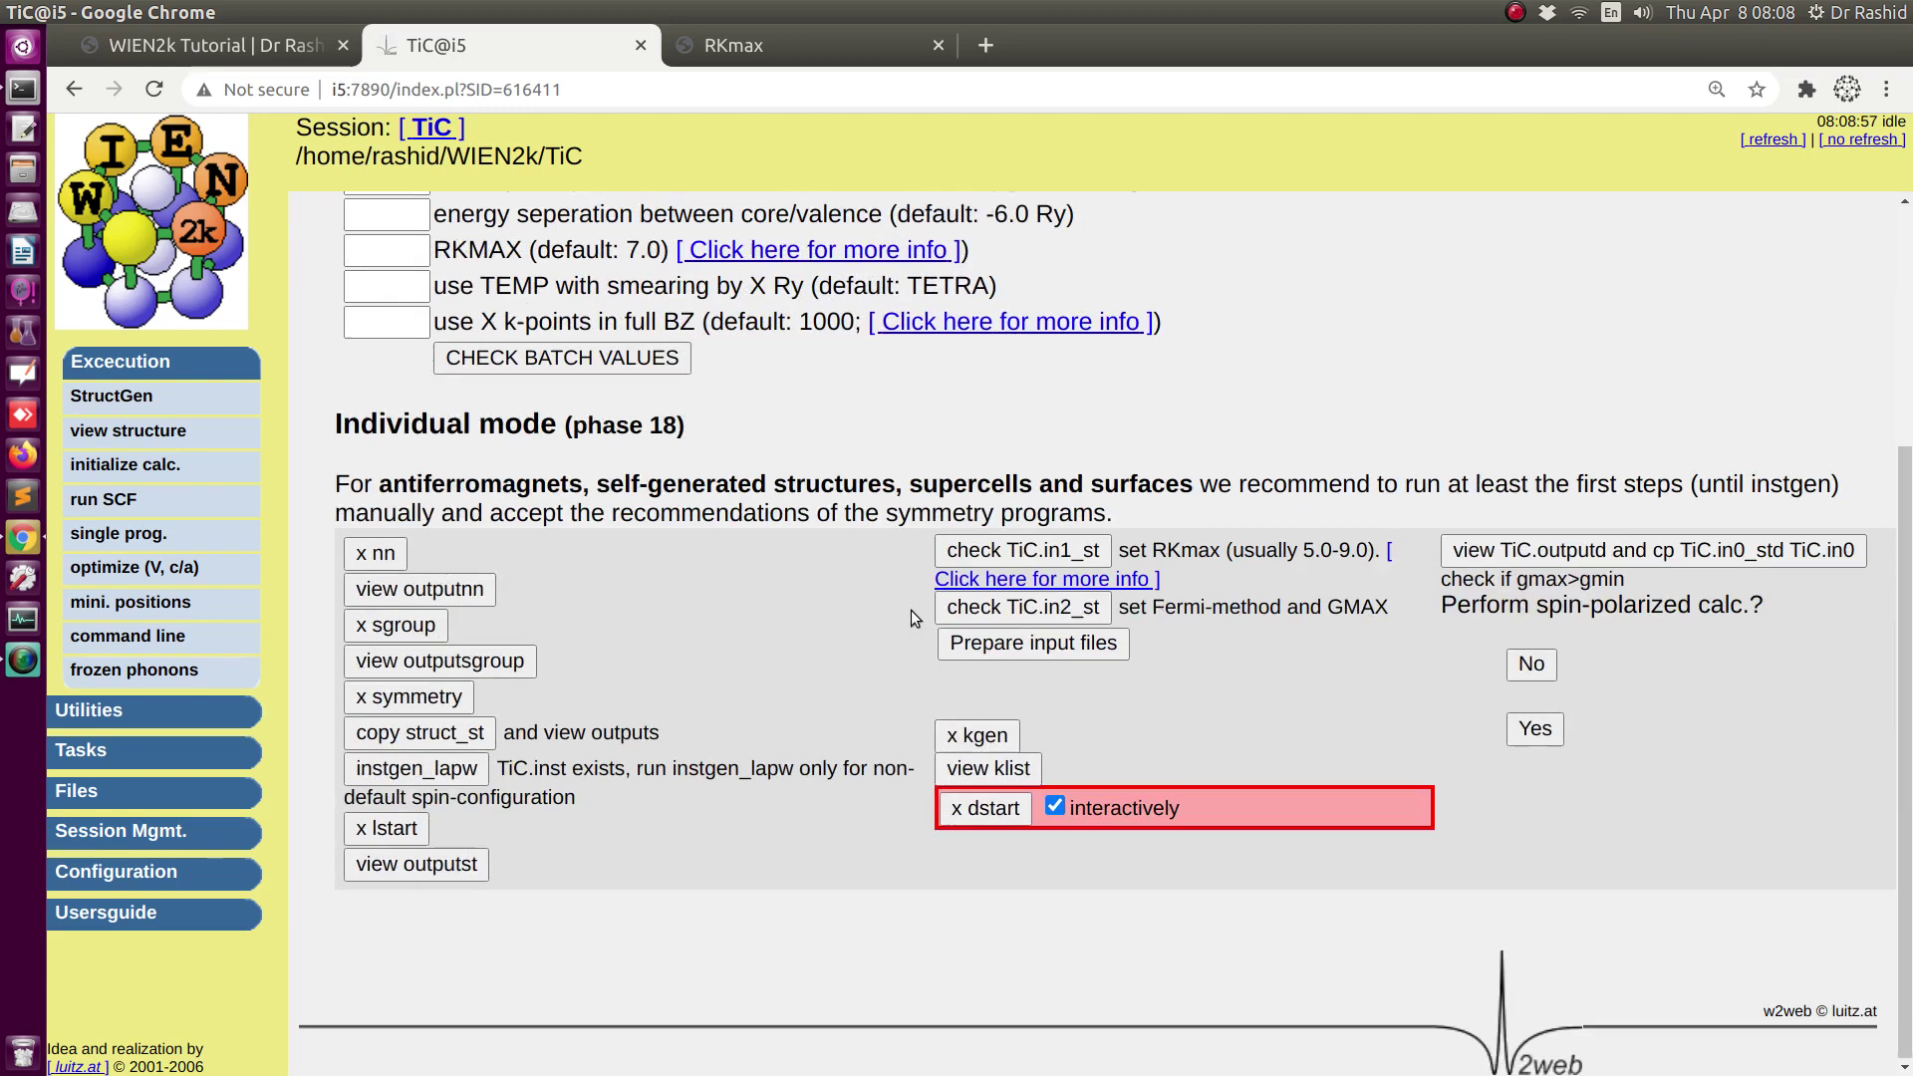
- Run x dstart interactively, then view TiC.outputd and copy TiC.in0_std to TiC.in0
left_click(970, 809)
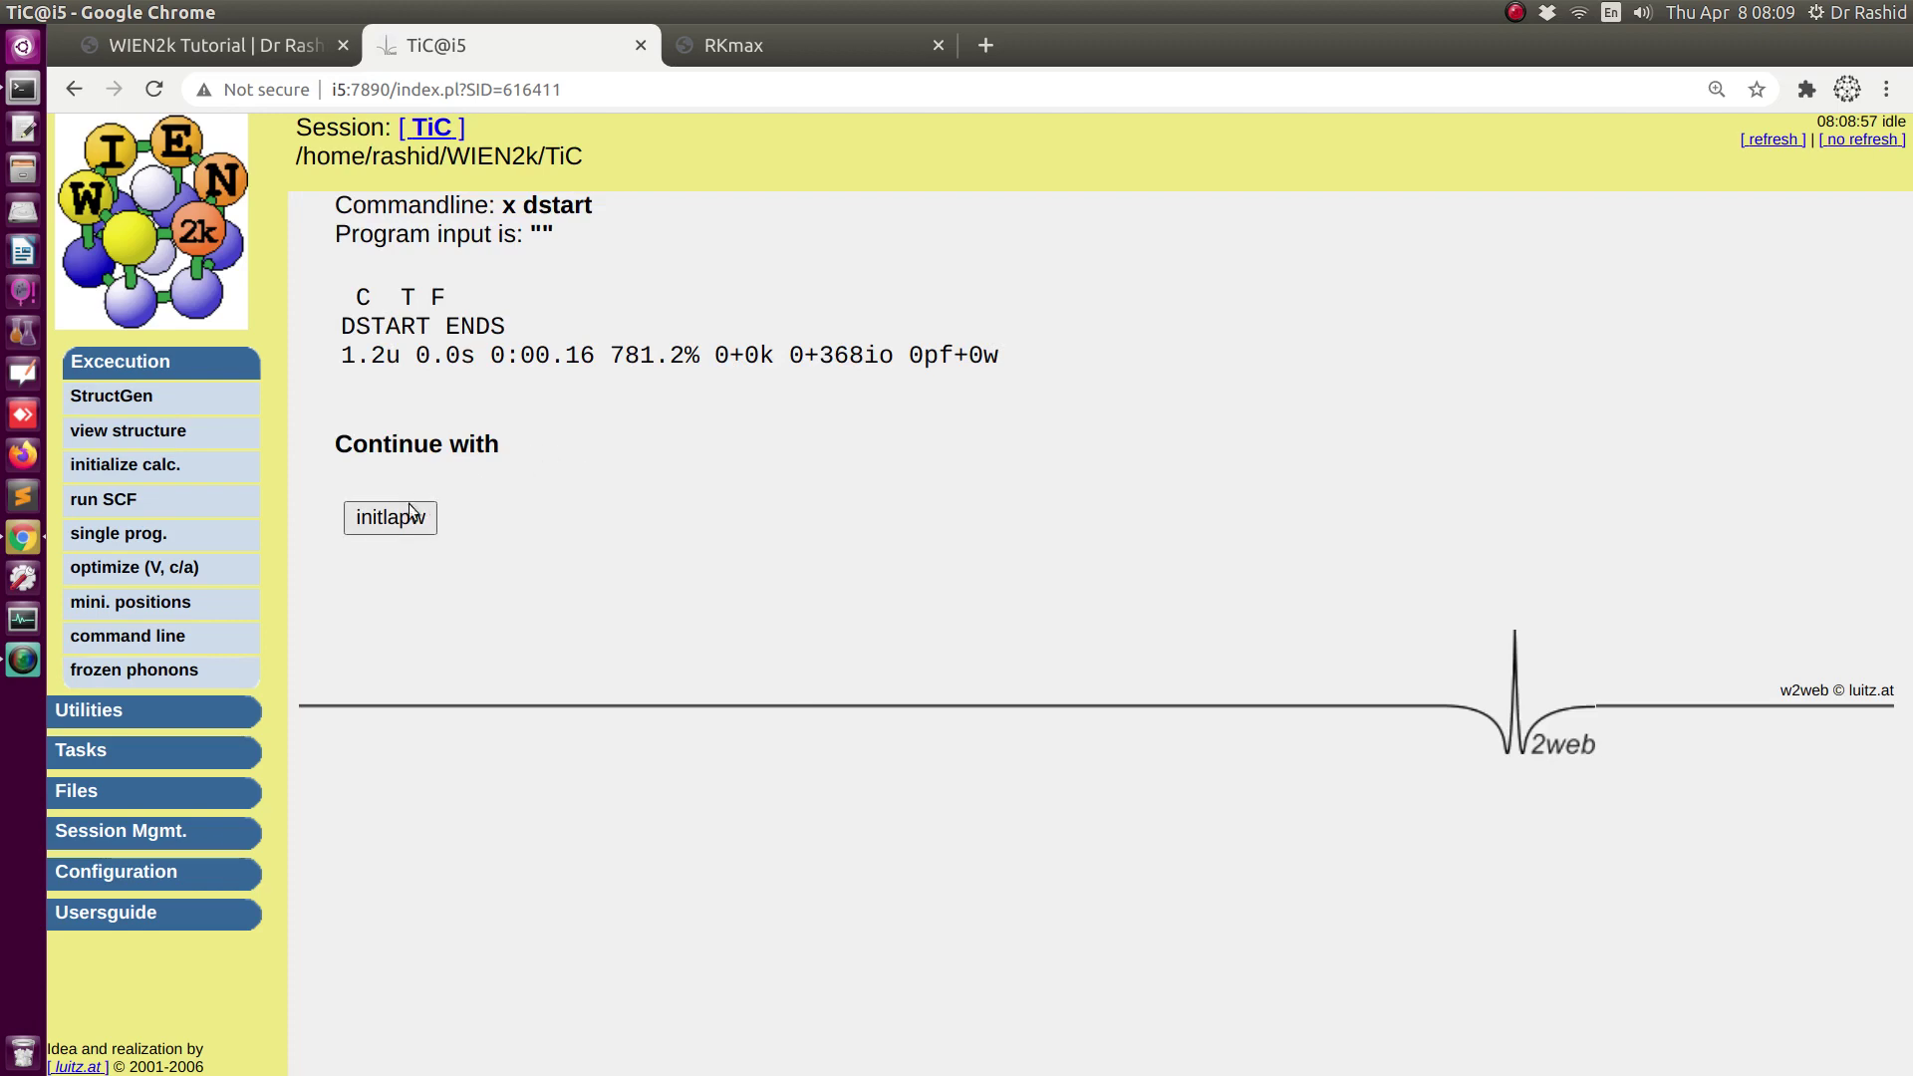
left_click(372, 522)
scroll(1629, 598, "down", 3)
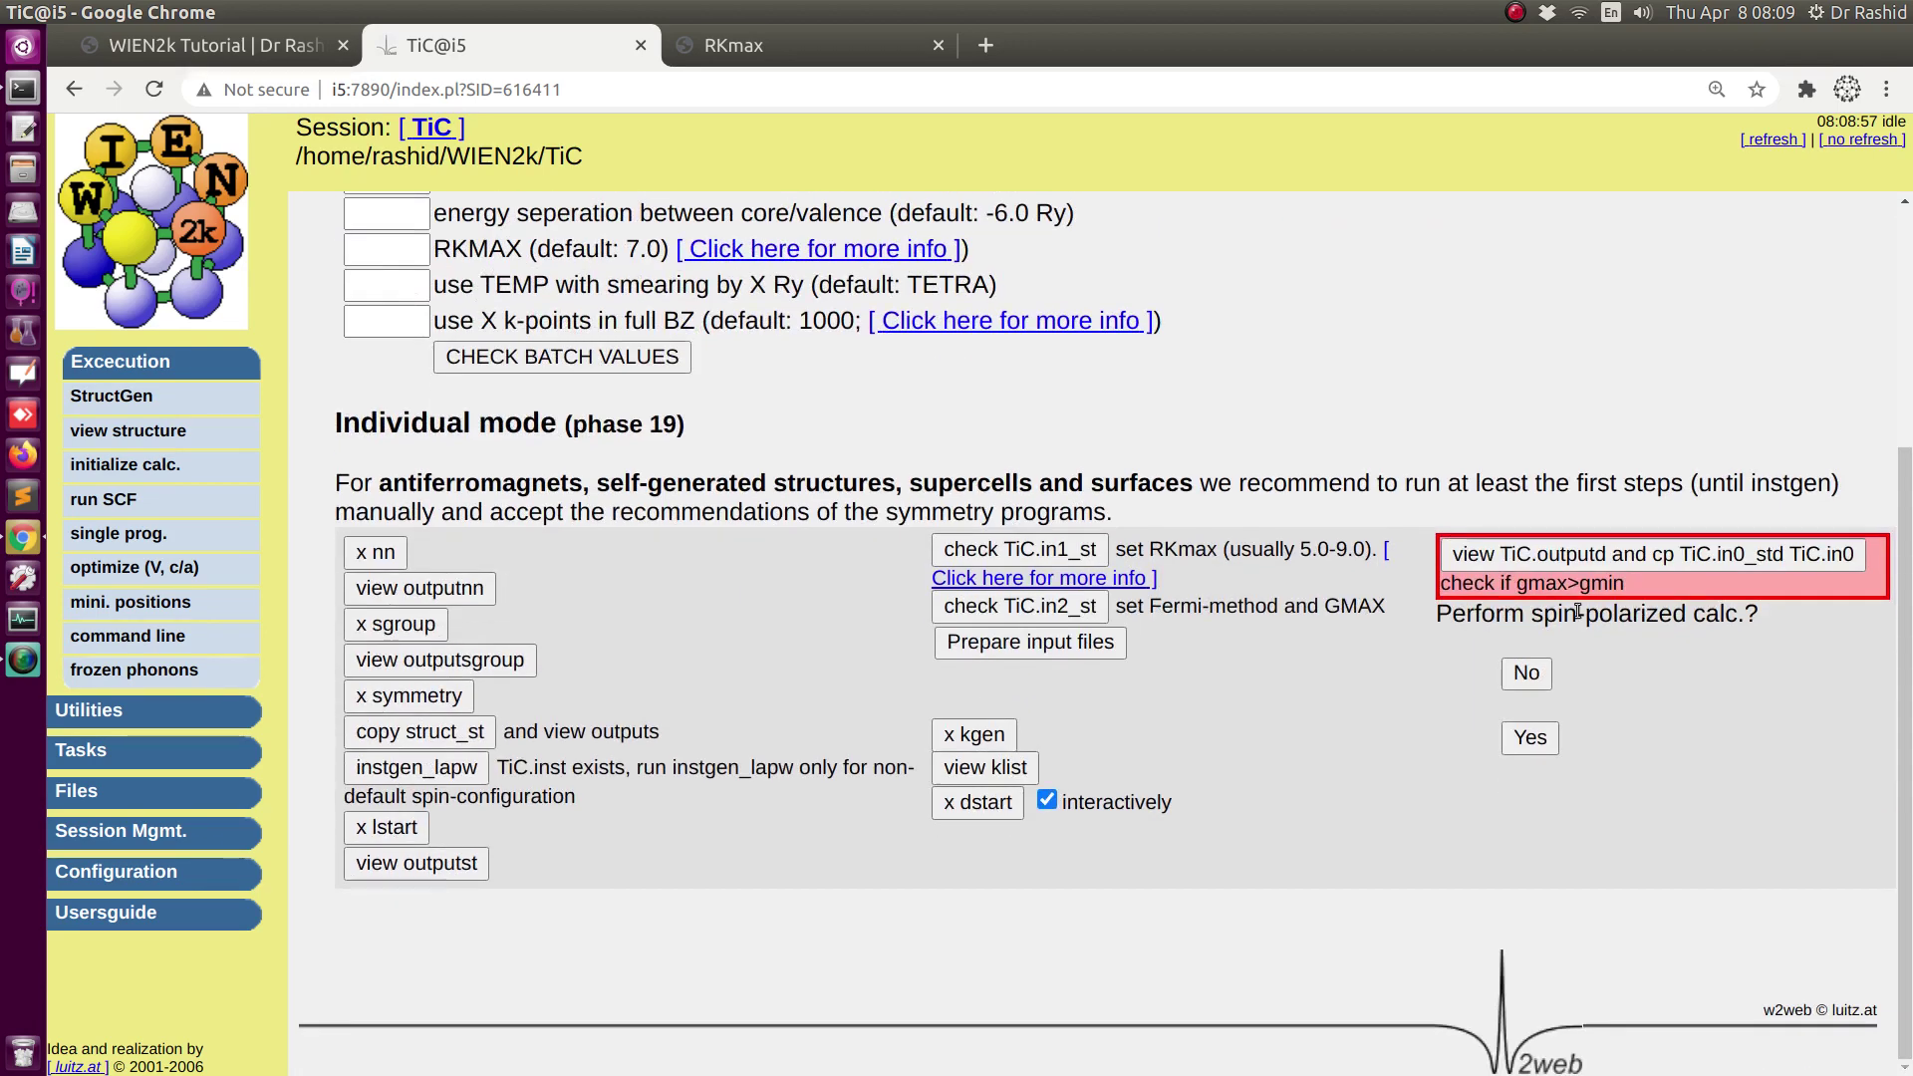
left_click(1508, 563)
left_click(585, 298)
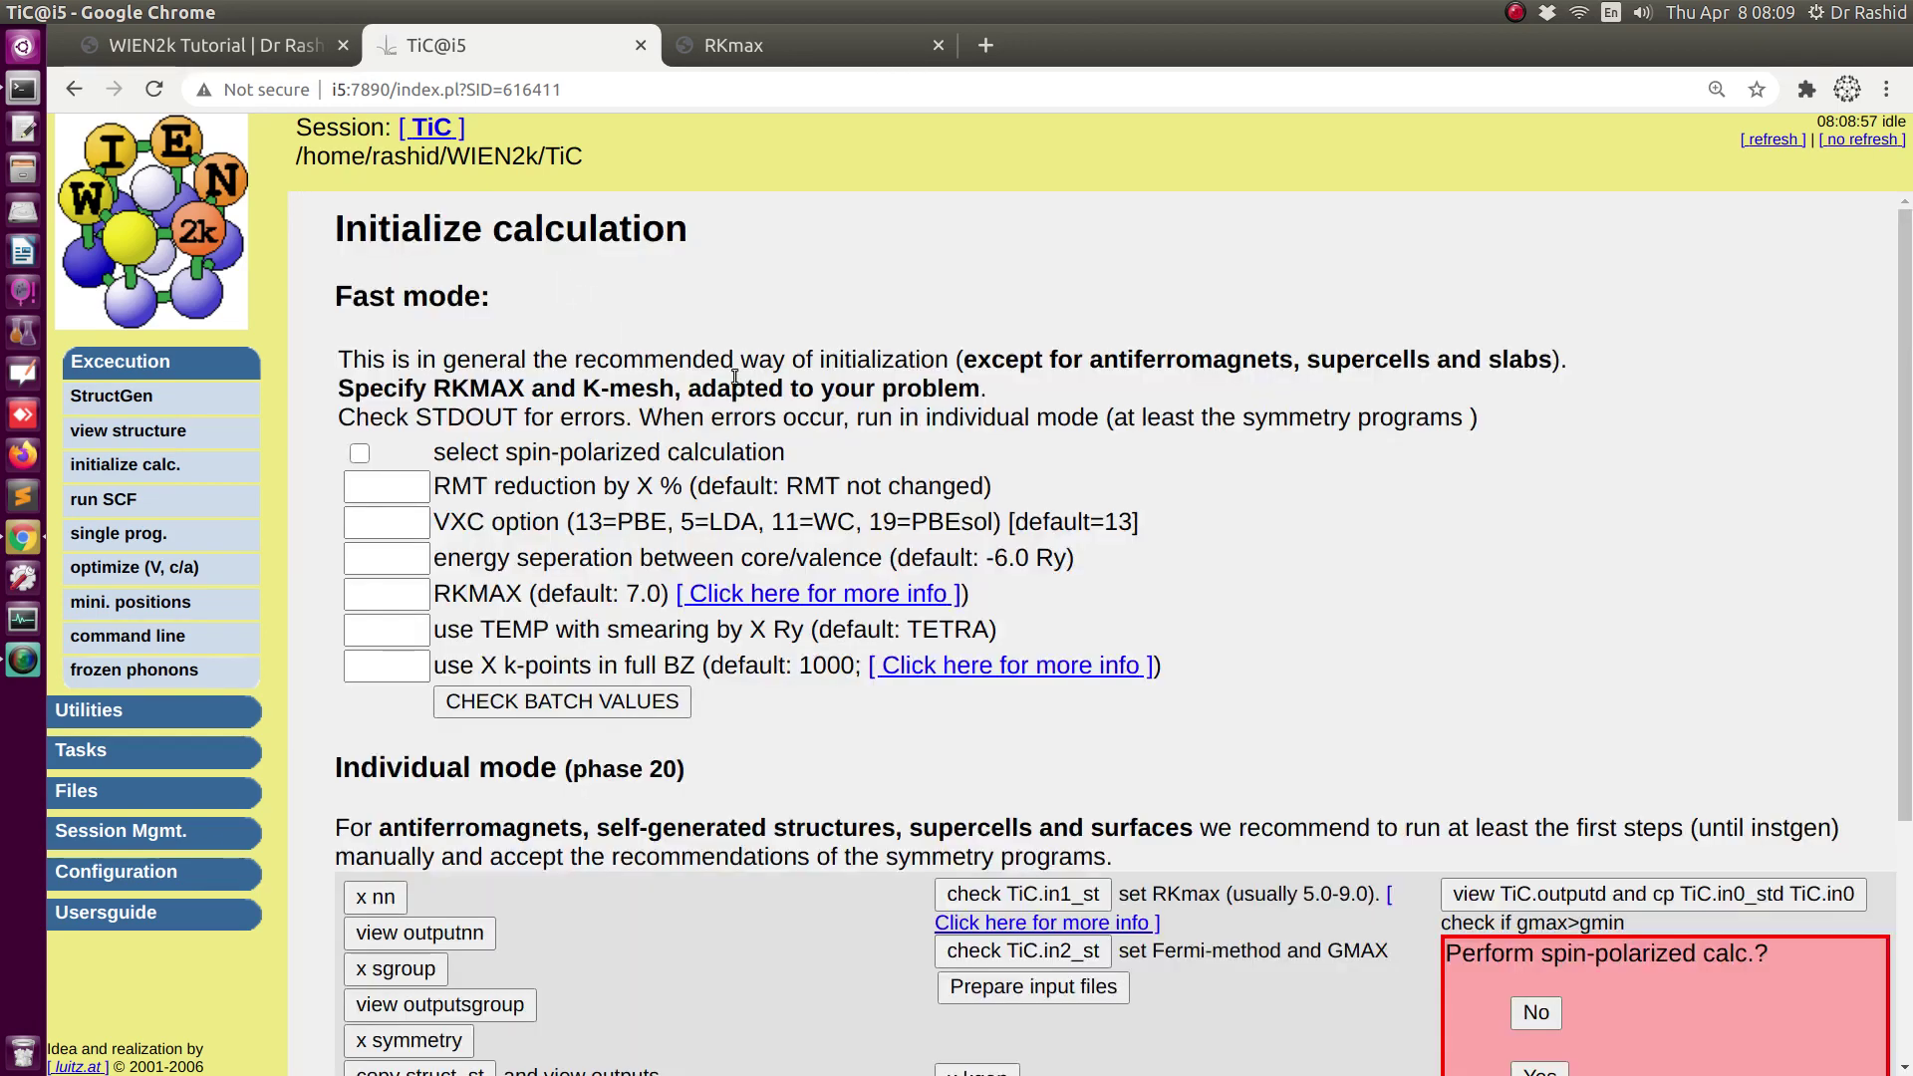
- Complete the TiC initialization as a non-spin-polarized calculation
scroll(1469, 647, "down", 5)
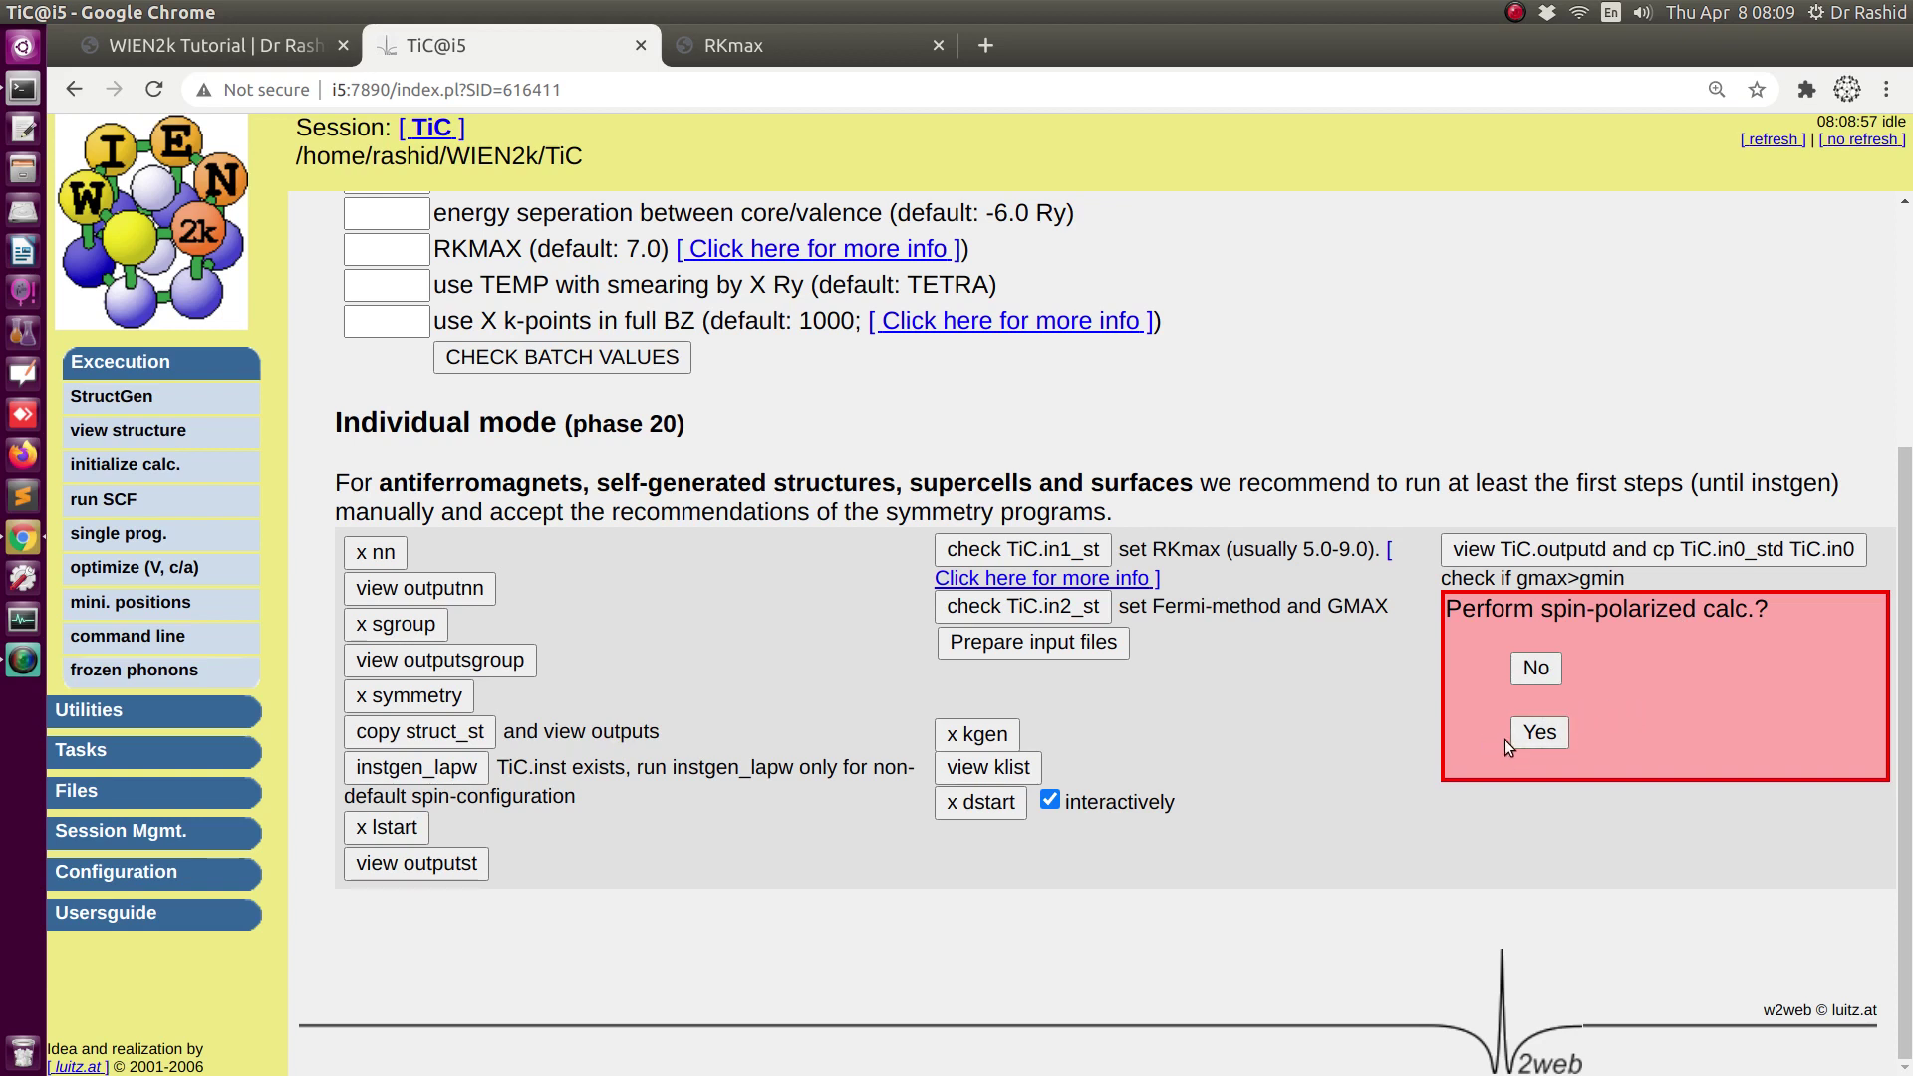
left_click(1536, 670)
scroll(1245, 703, "down", 2)
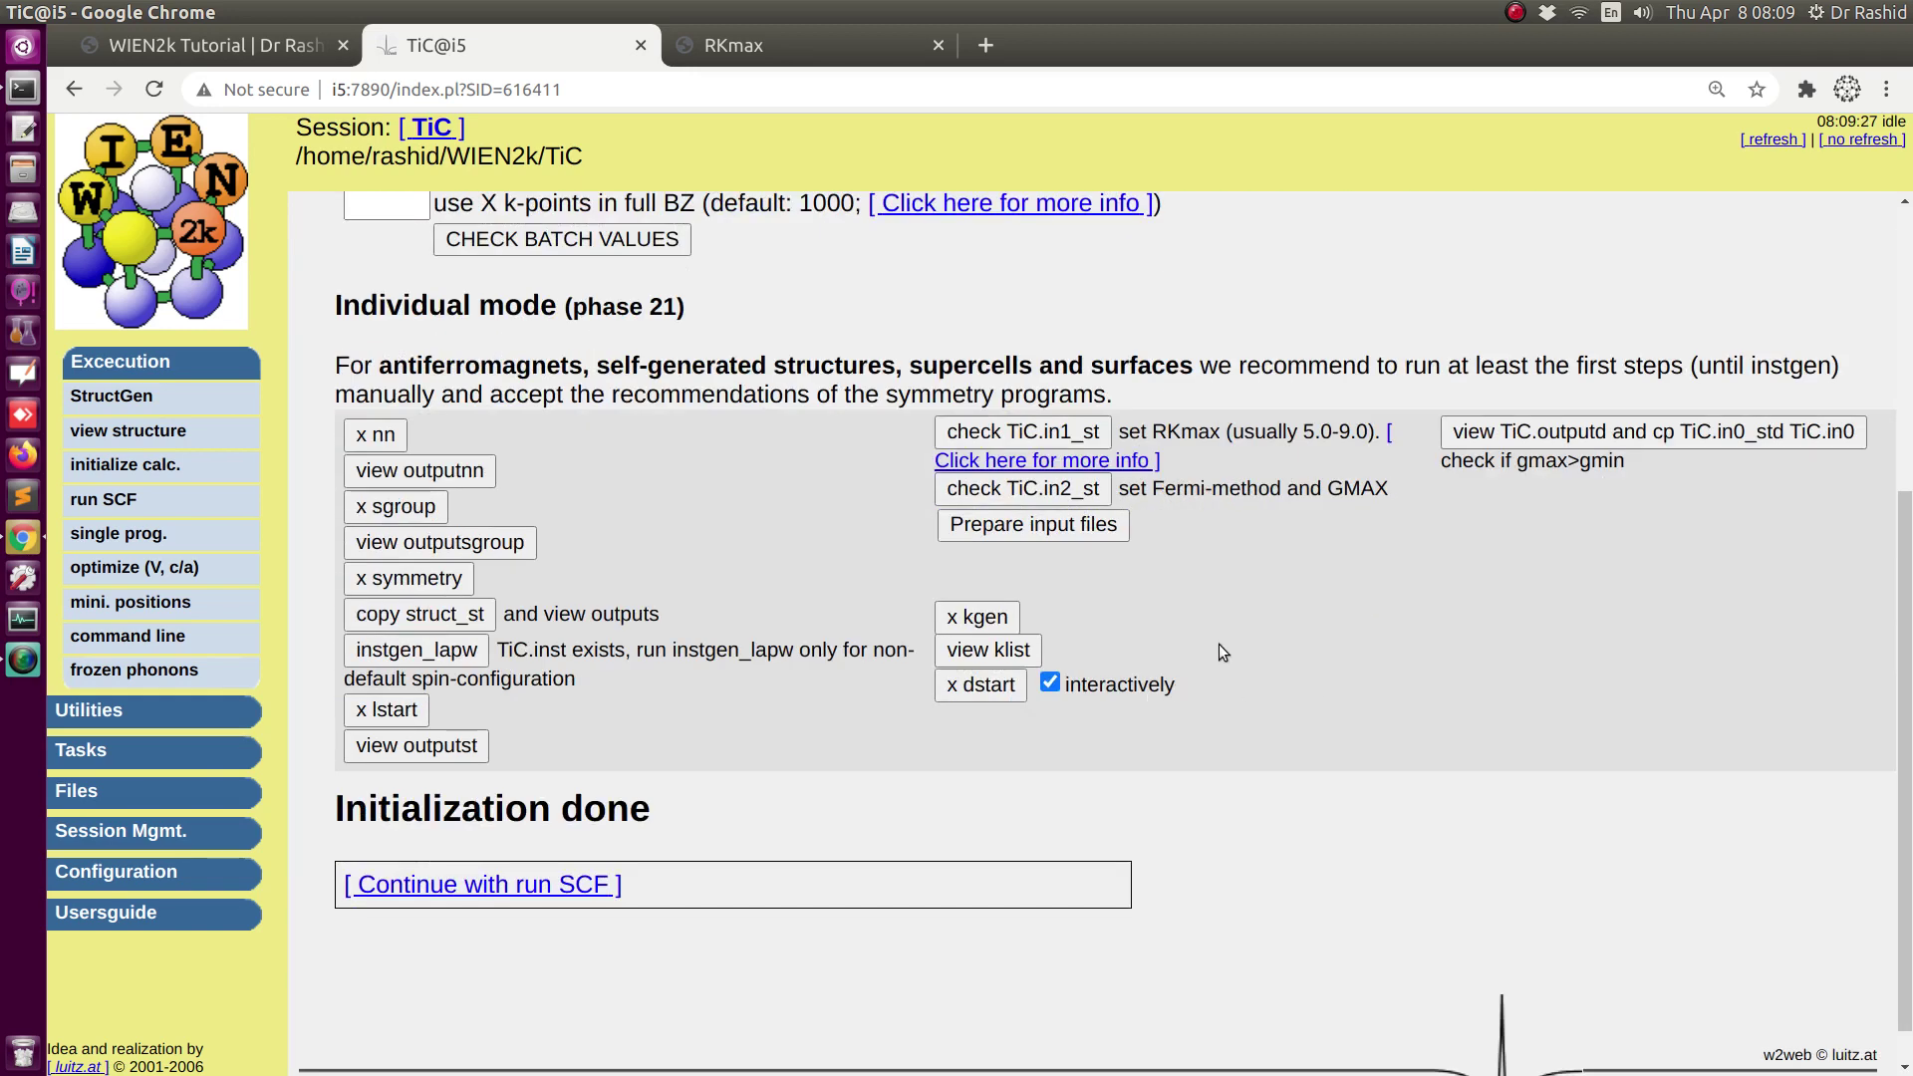
scroll(1227, 632, "up", 1)
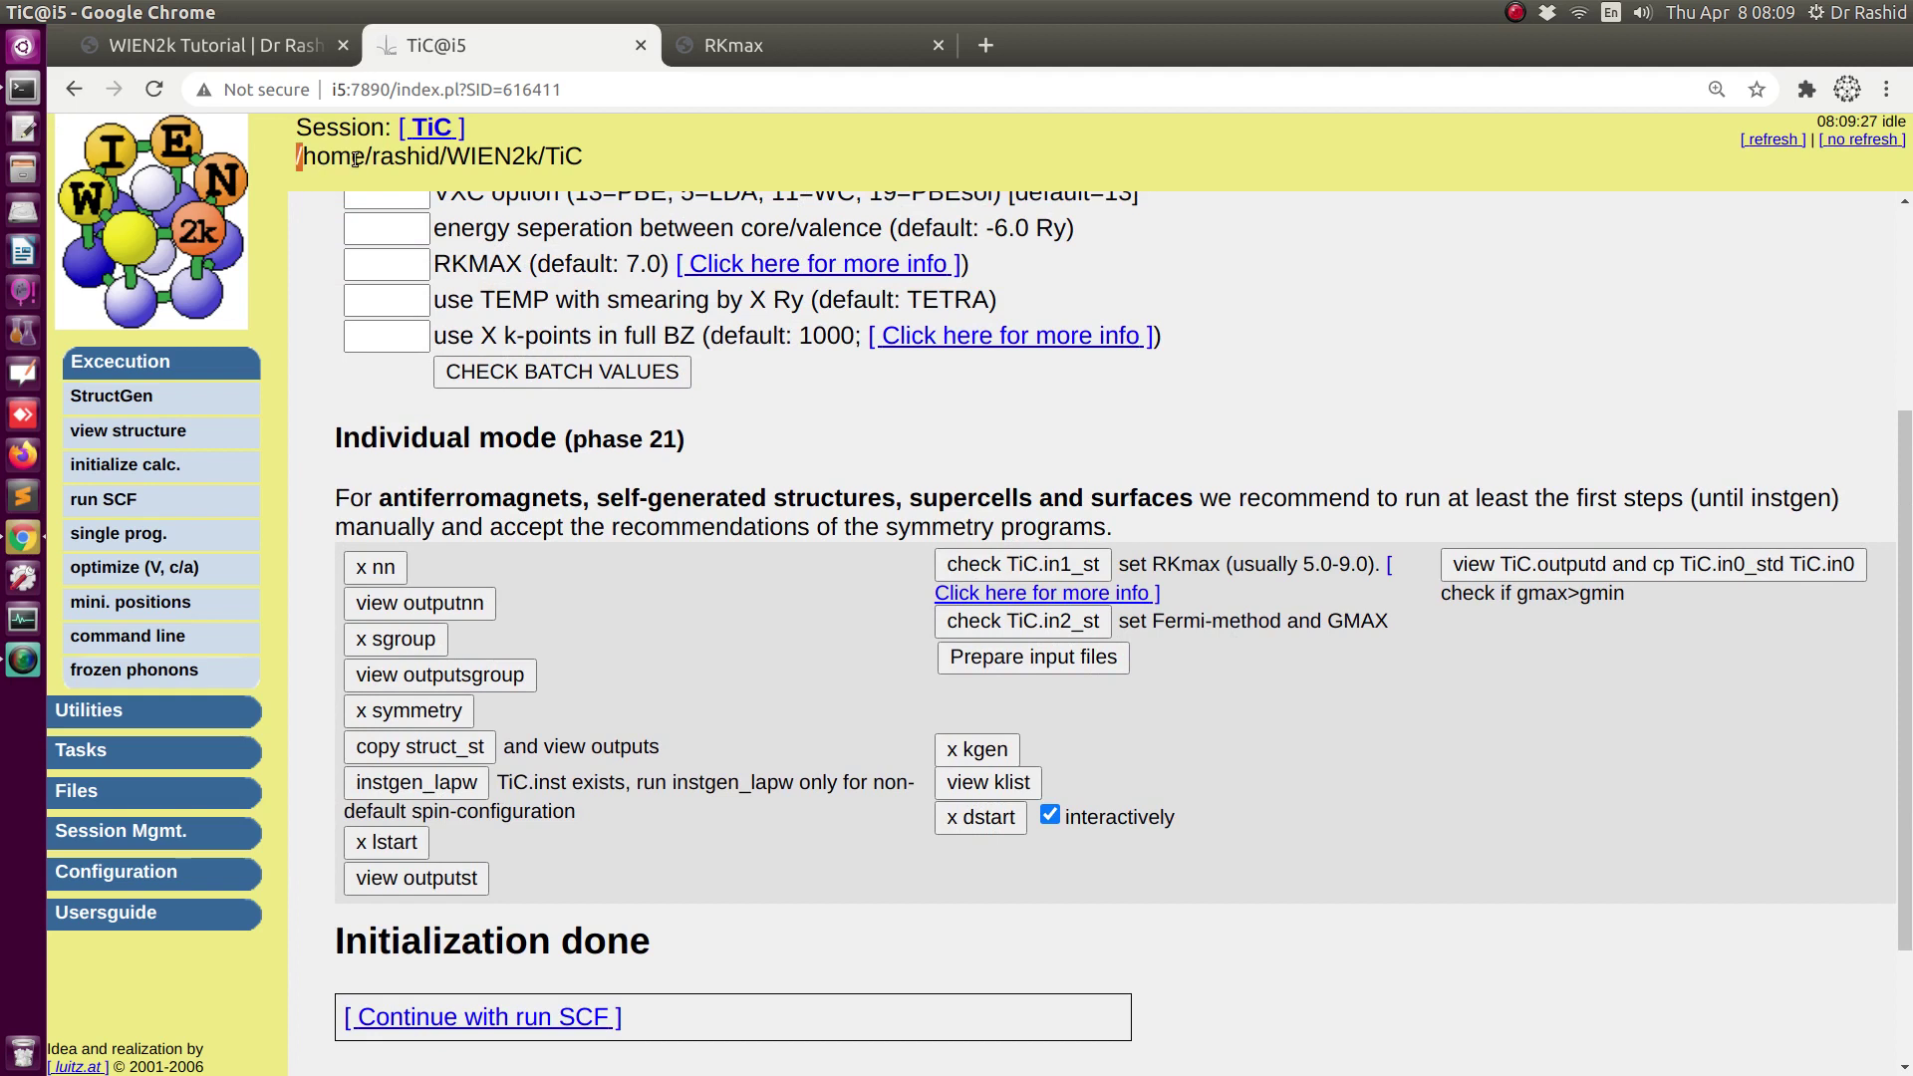
- Copy the session's directory path and switch to a terminal to change into that WIEN2k/TiC directory
left_click_drag(300, 157, 662, 157)
key("ctrl+c")
left_click(24, 95)
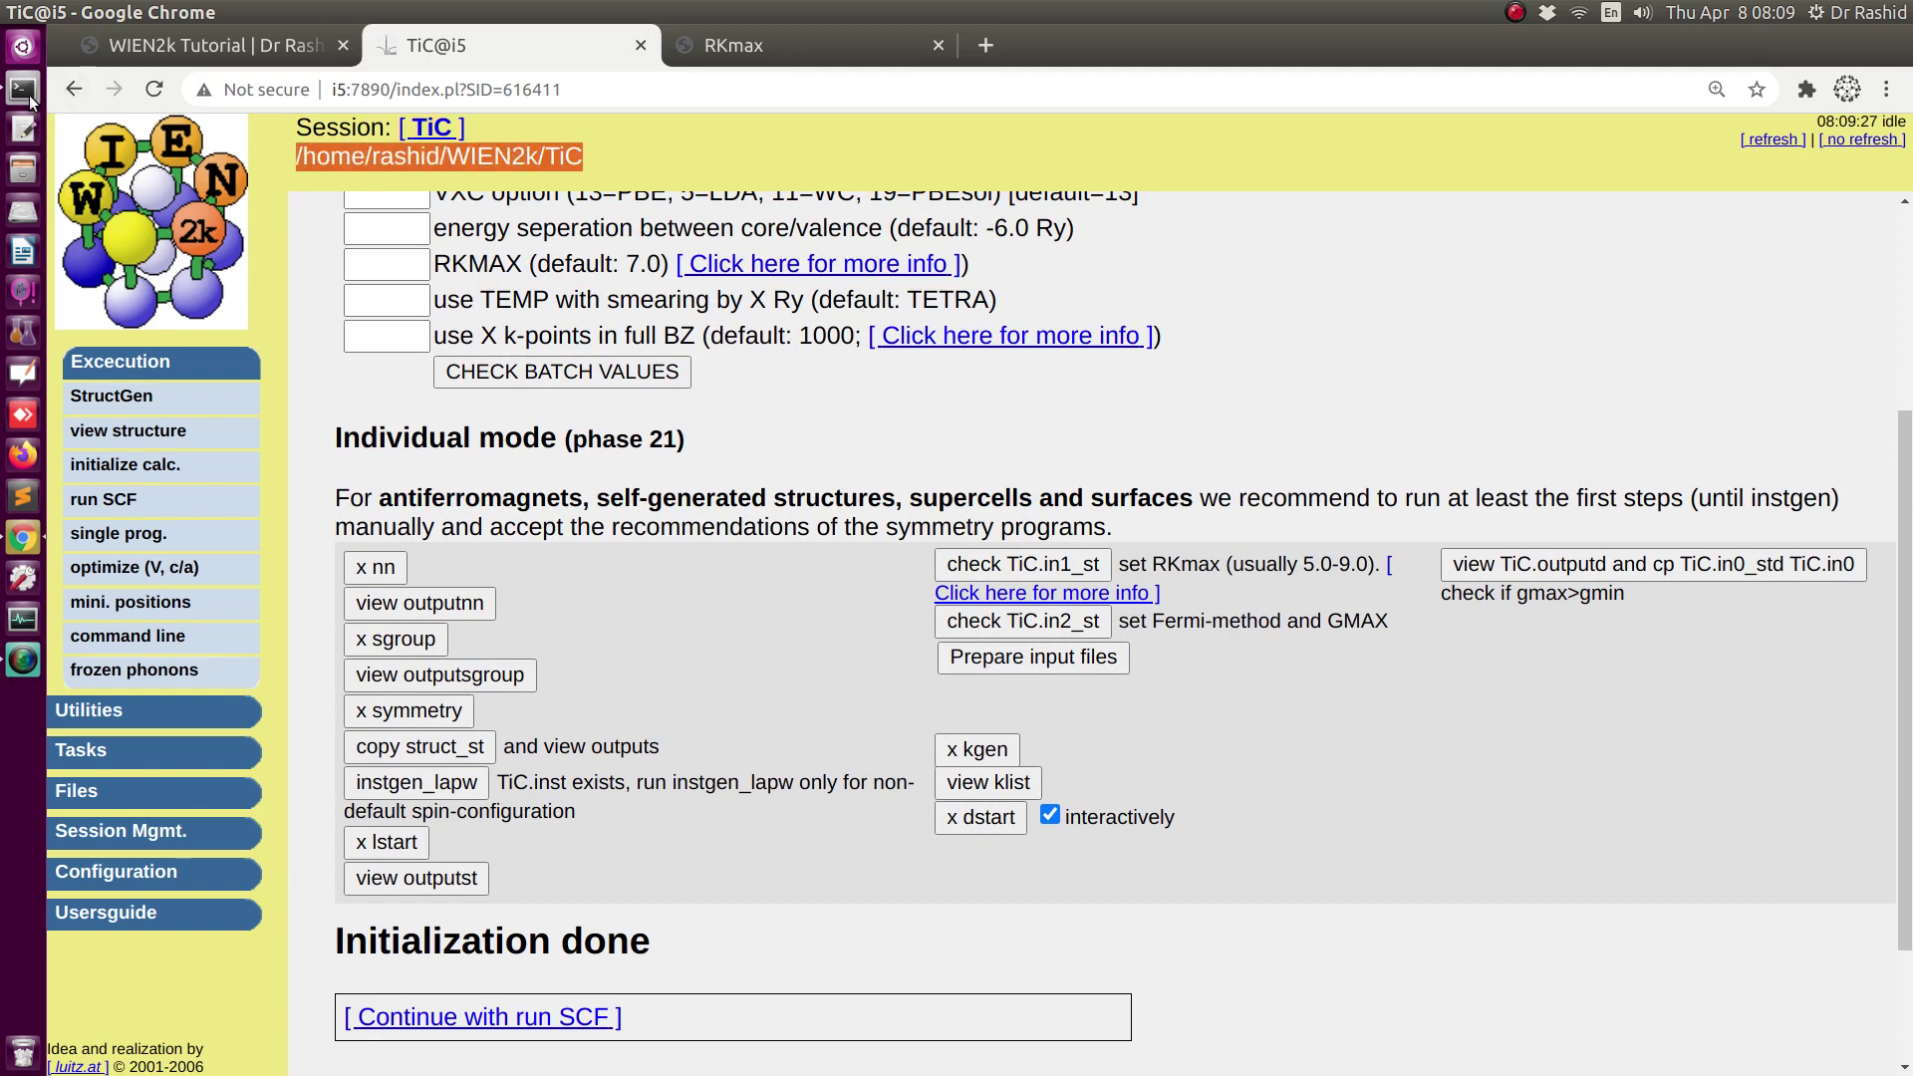
type("cd")
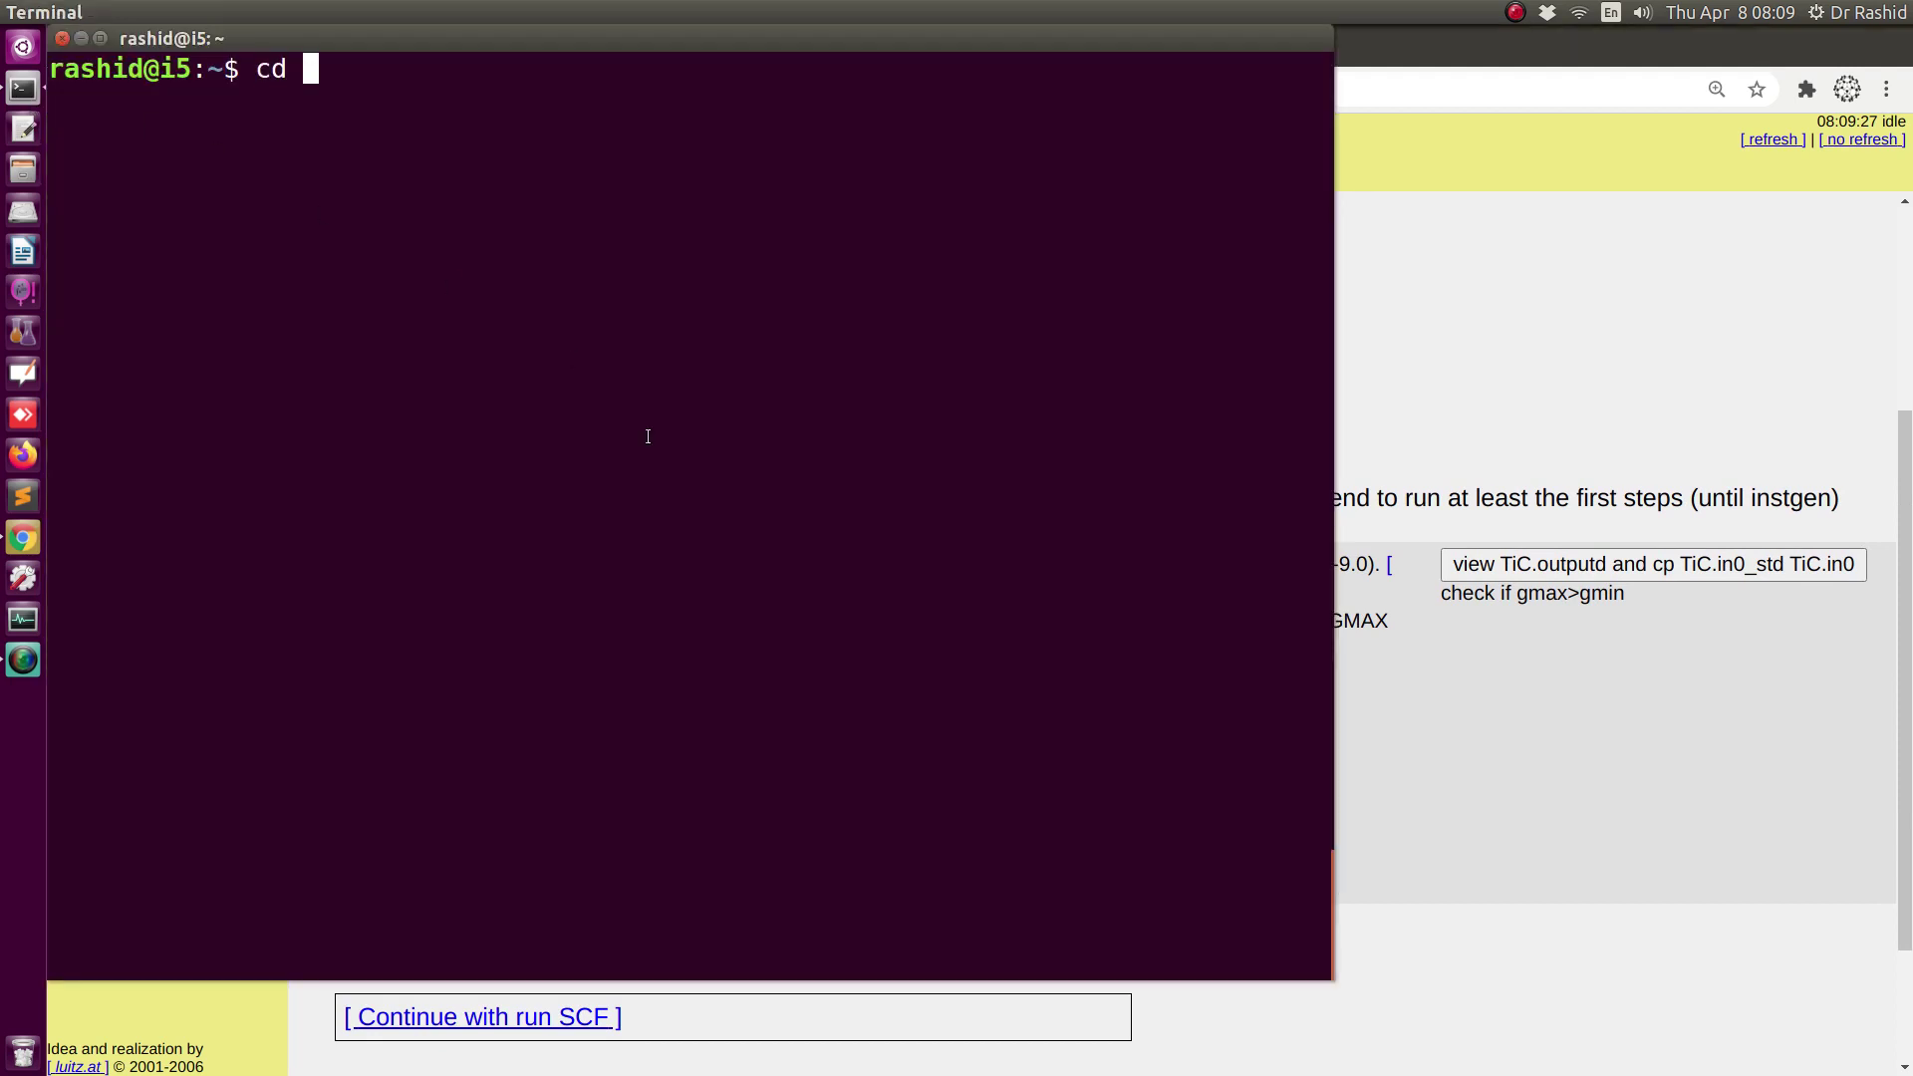
middle_click(643, 432)
key("Return")
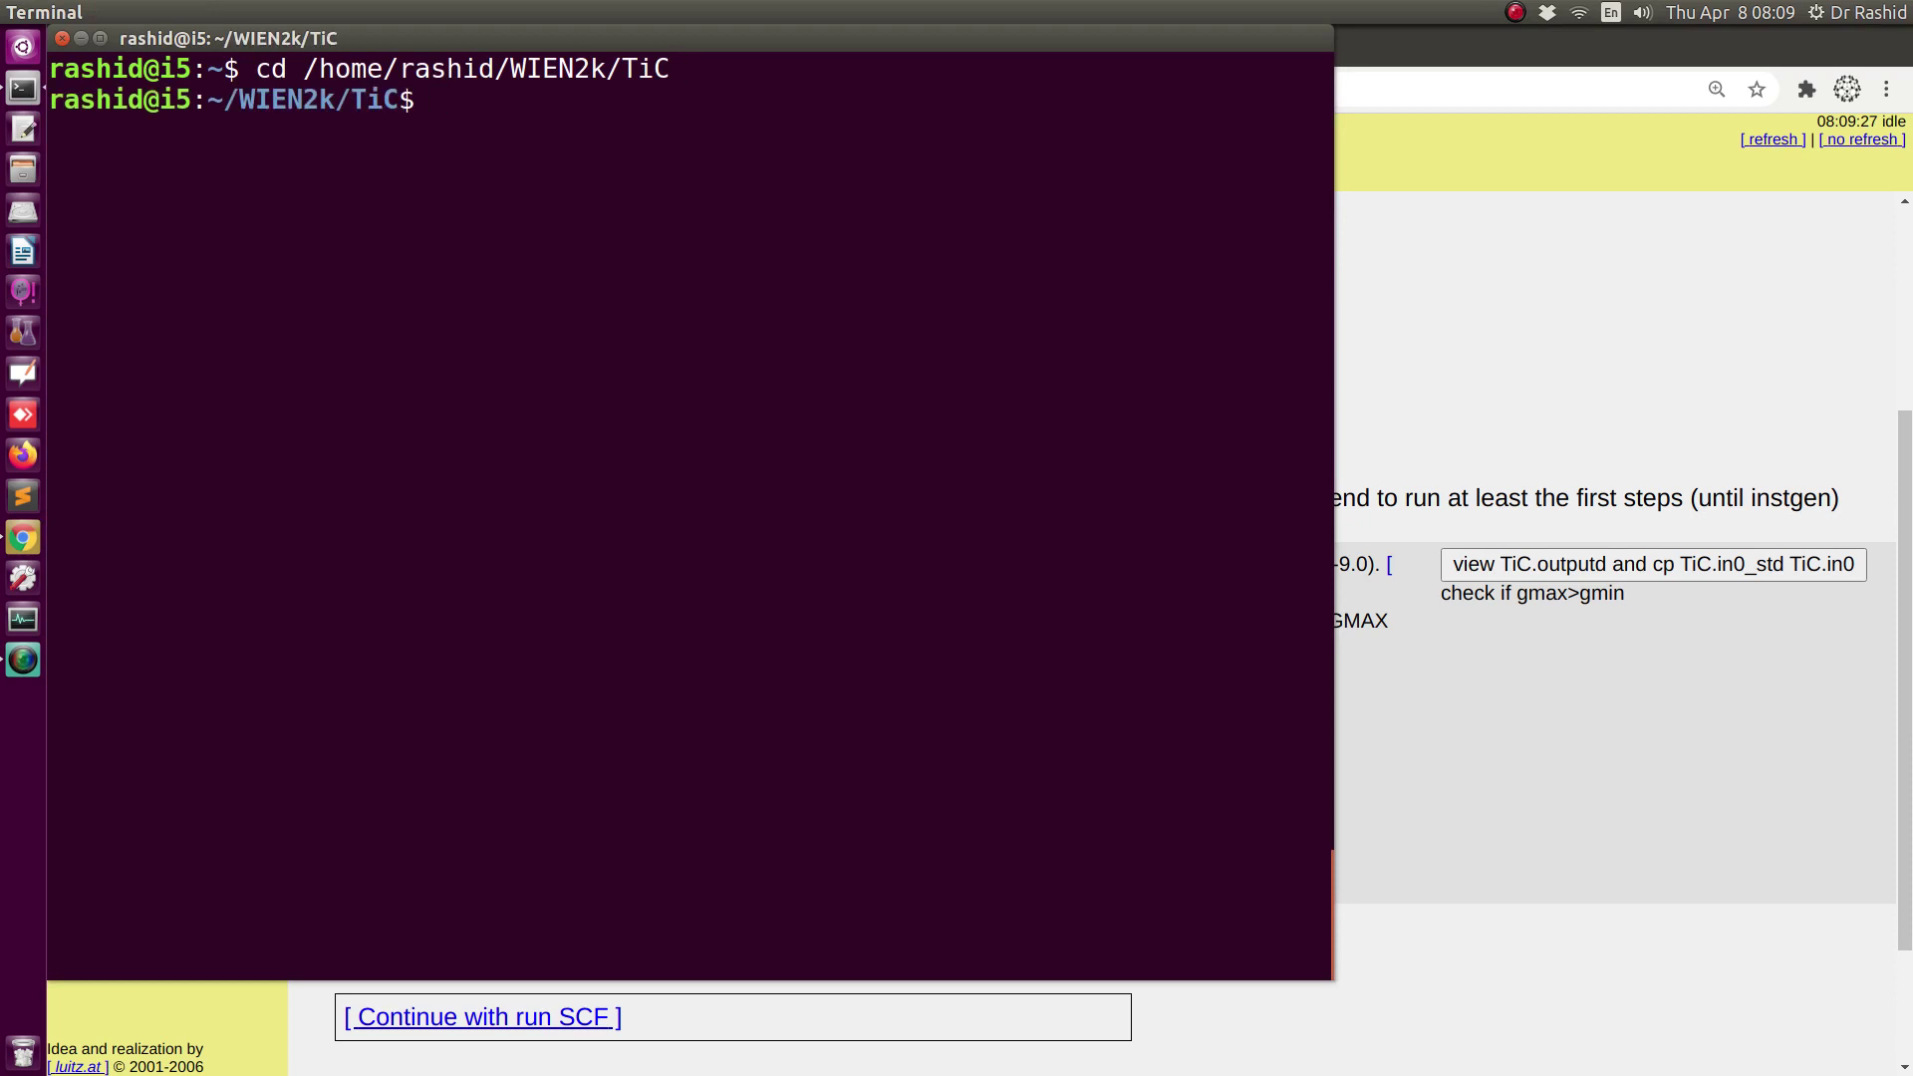
- List all files in the TiC directory with ls, and list its input files with lsi
type("ls")
key("Return")
type("lsi")
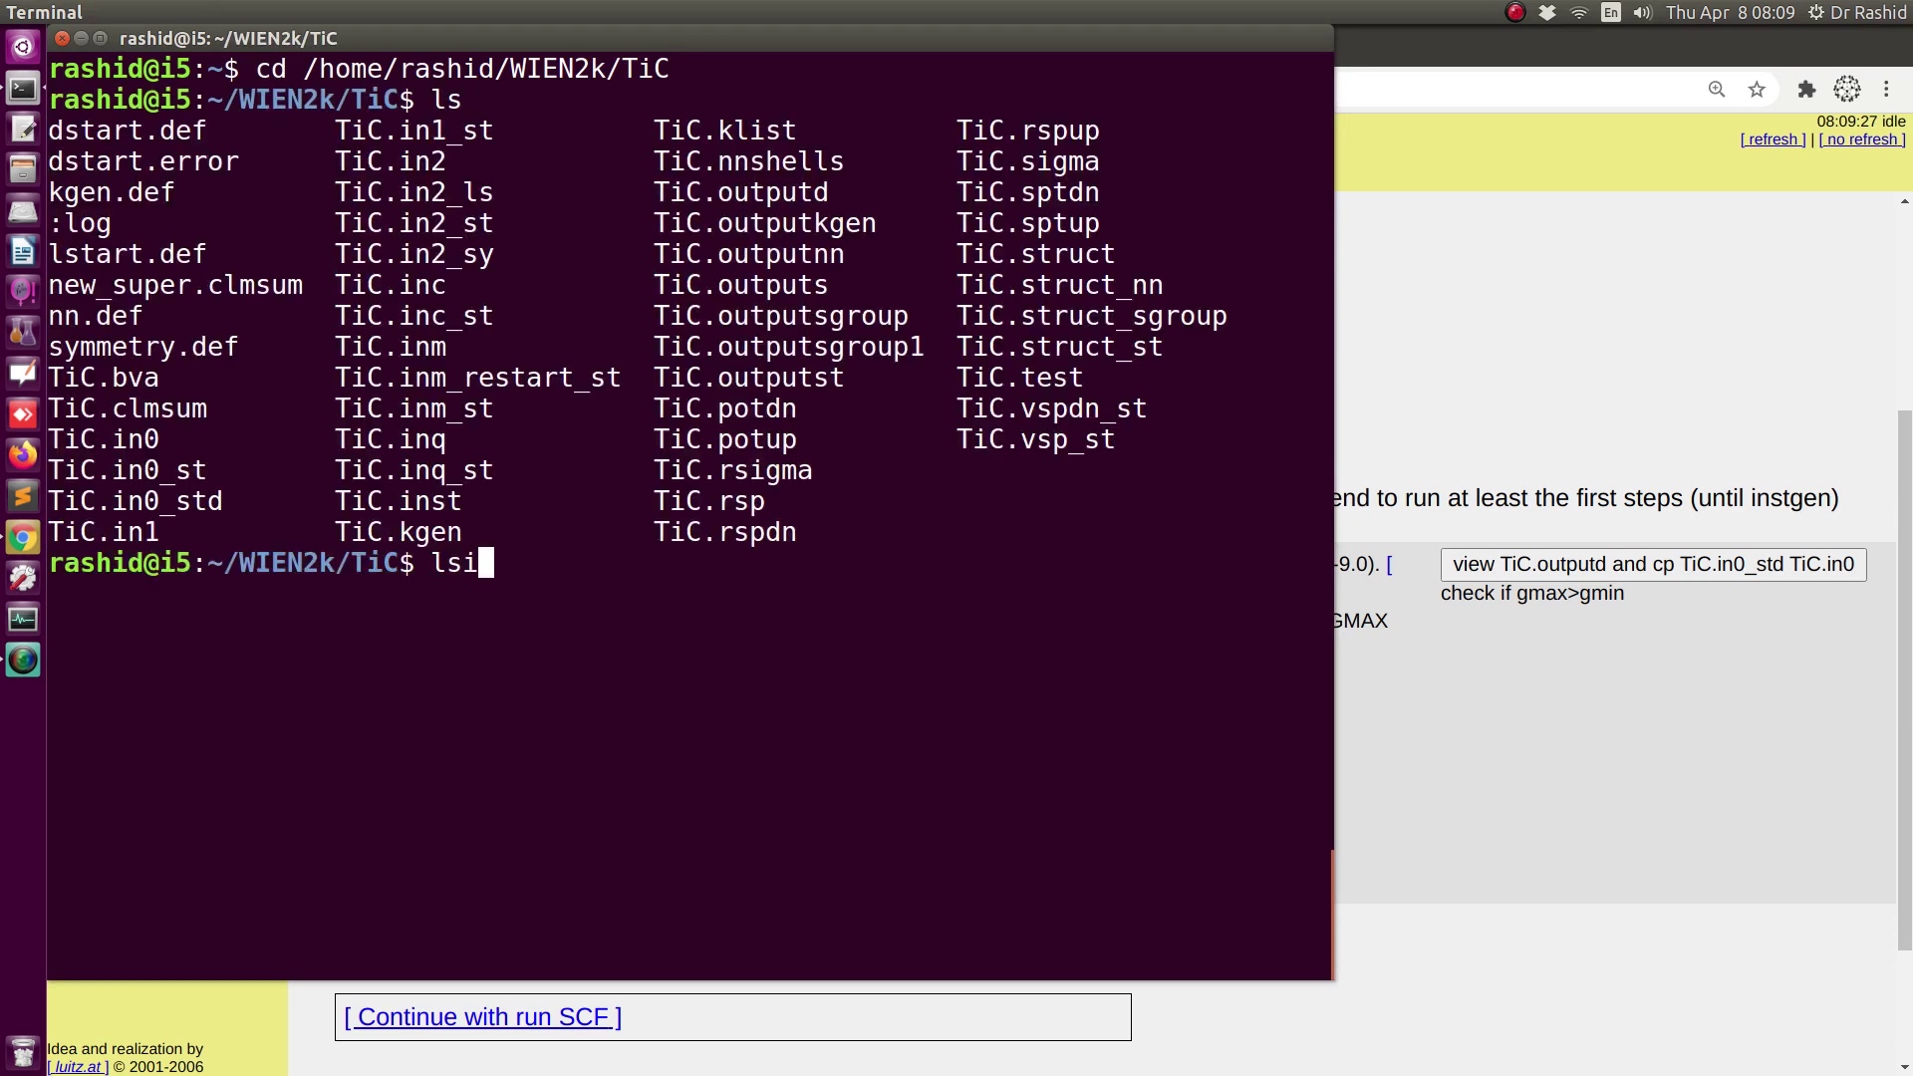
key("Return")
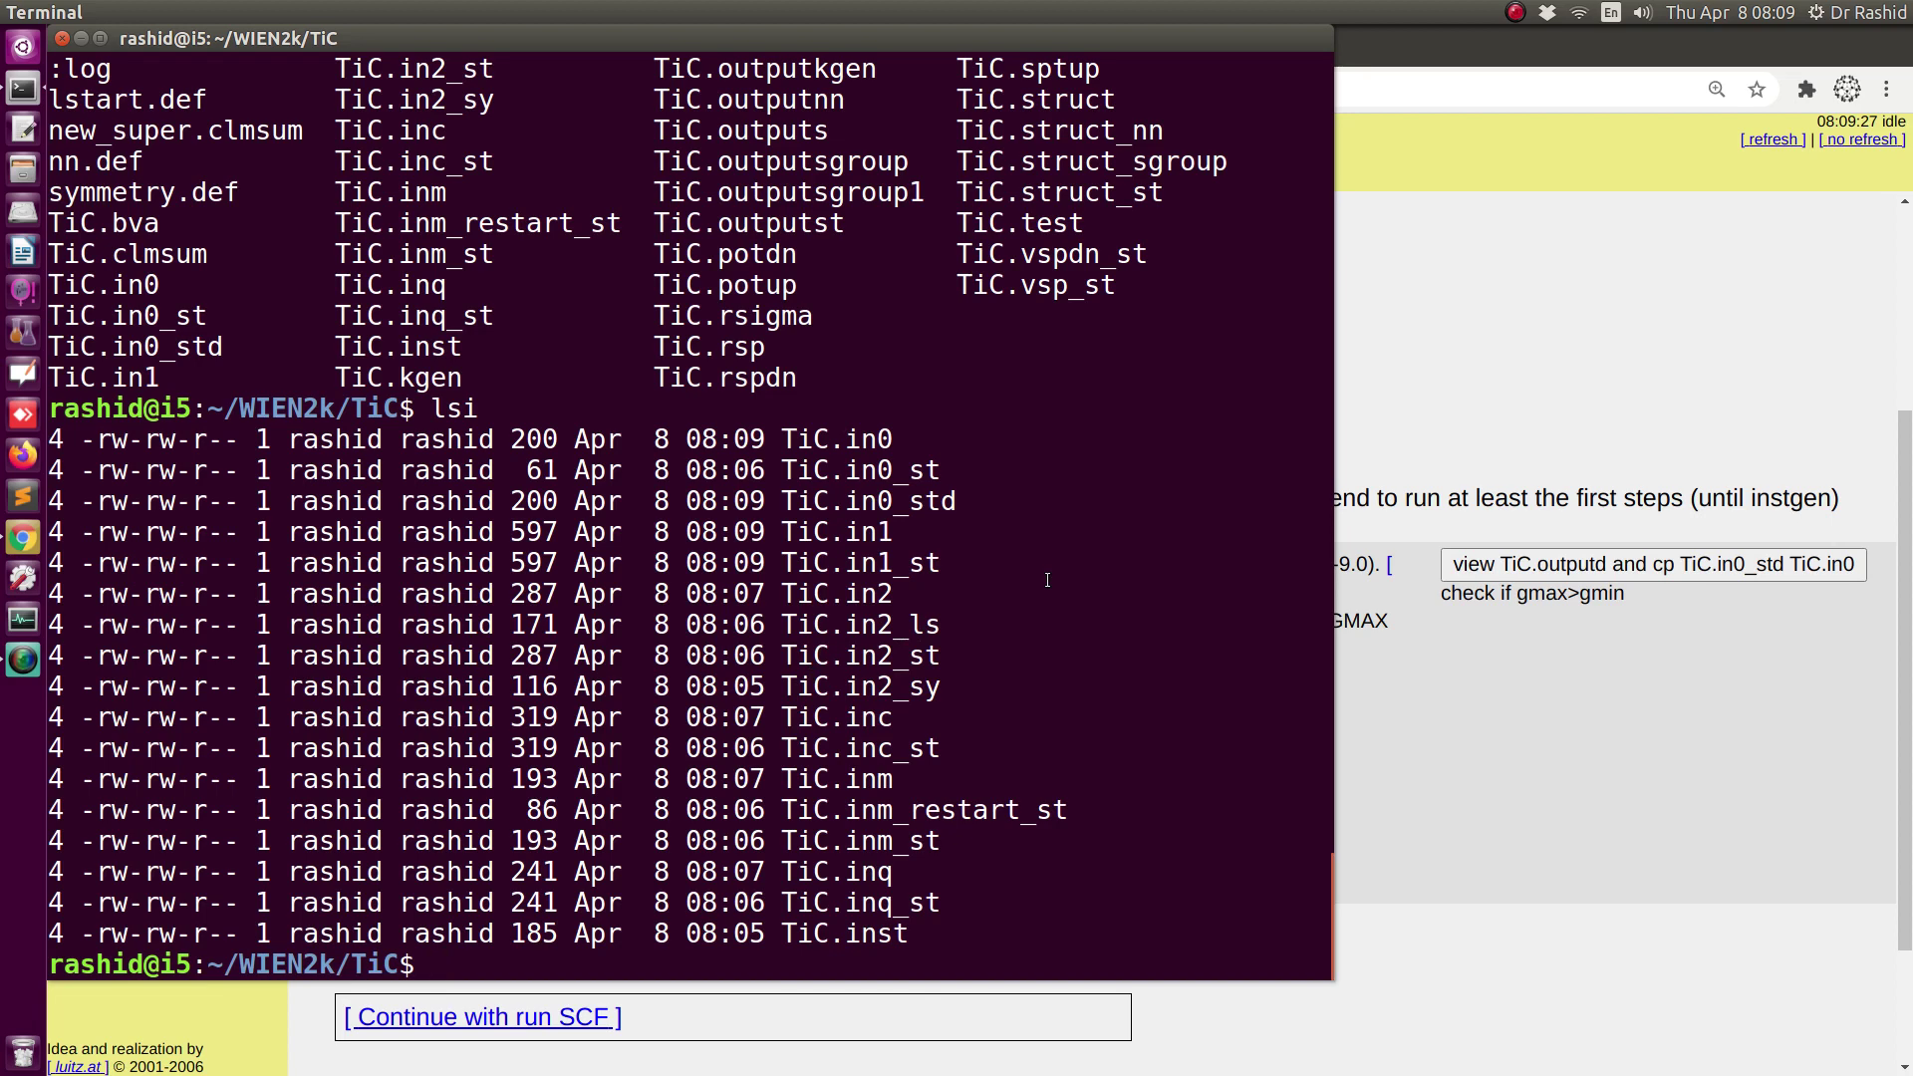
key("alt+Tab")
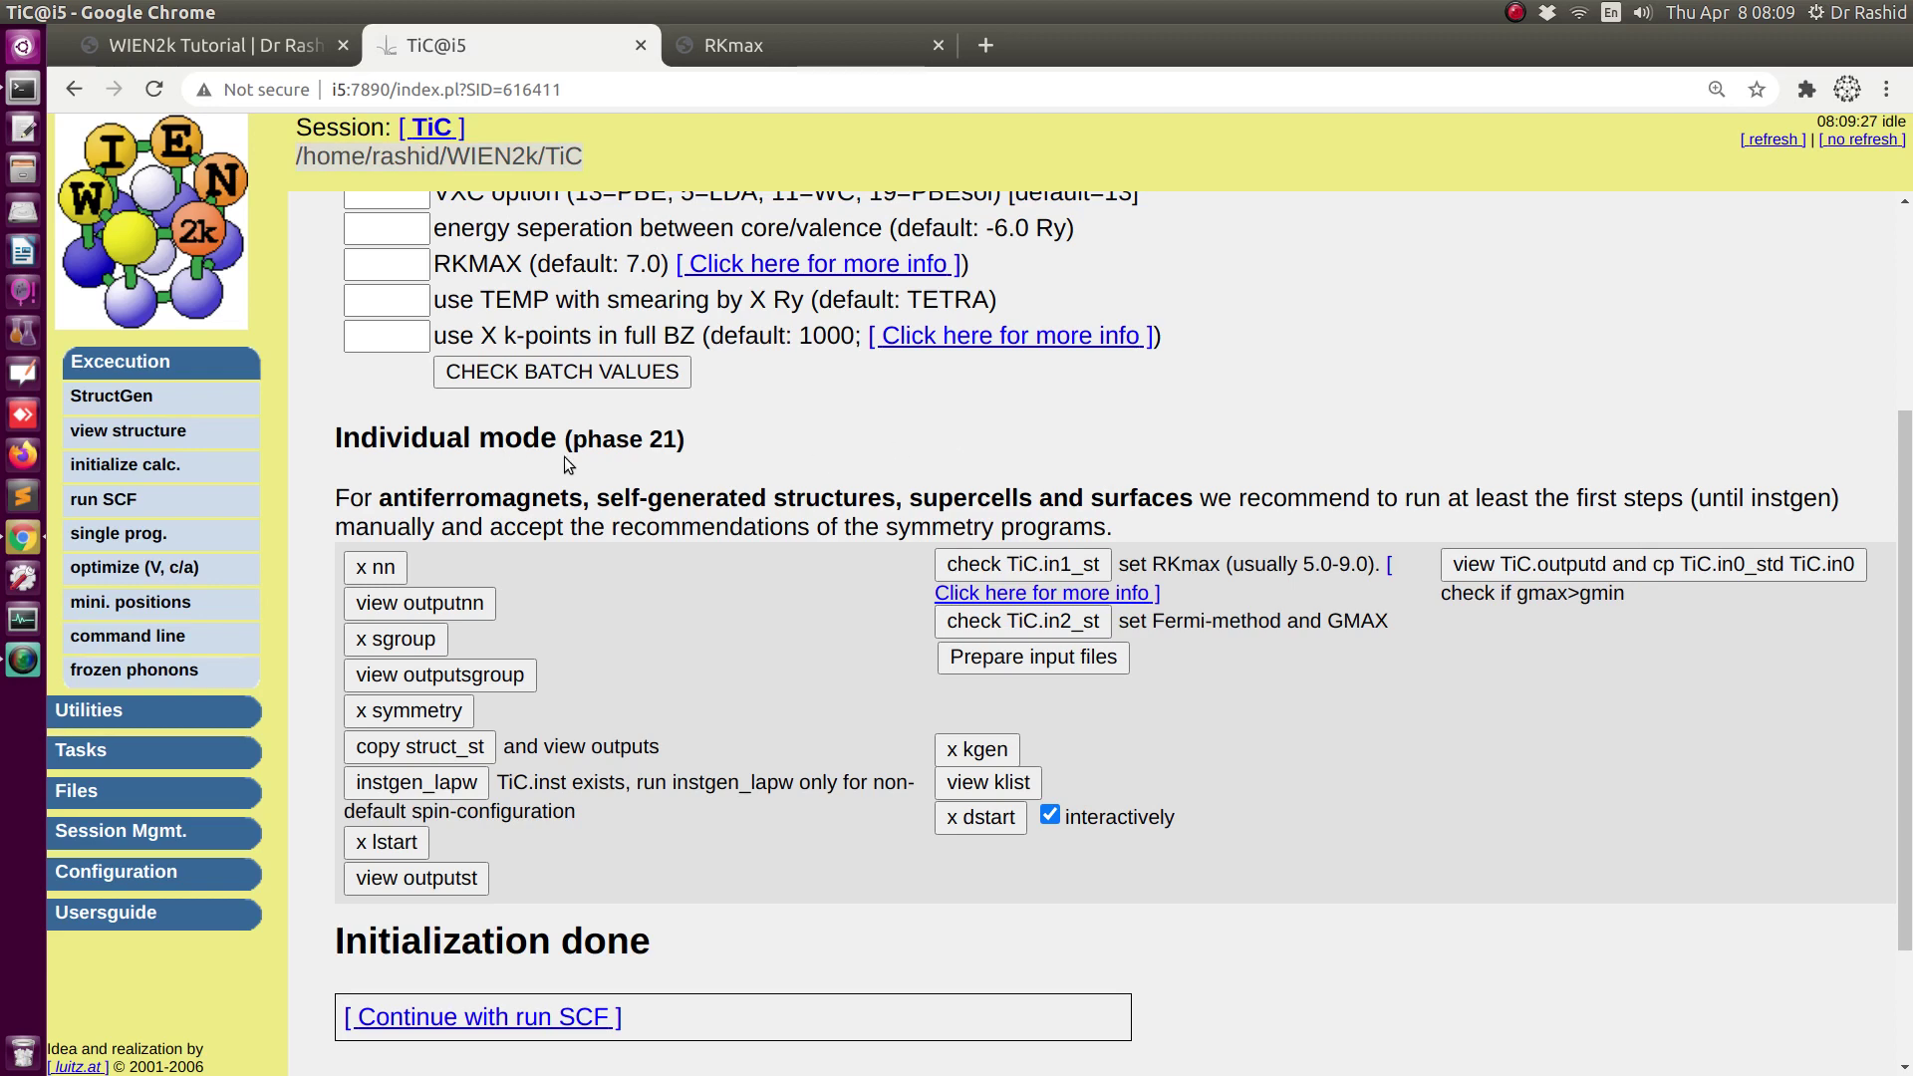
key("alt+Tab")
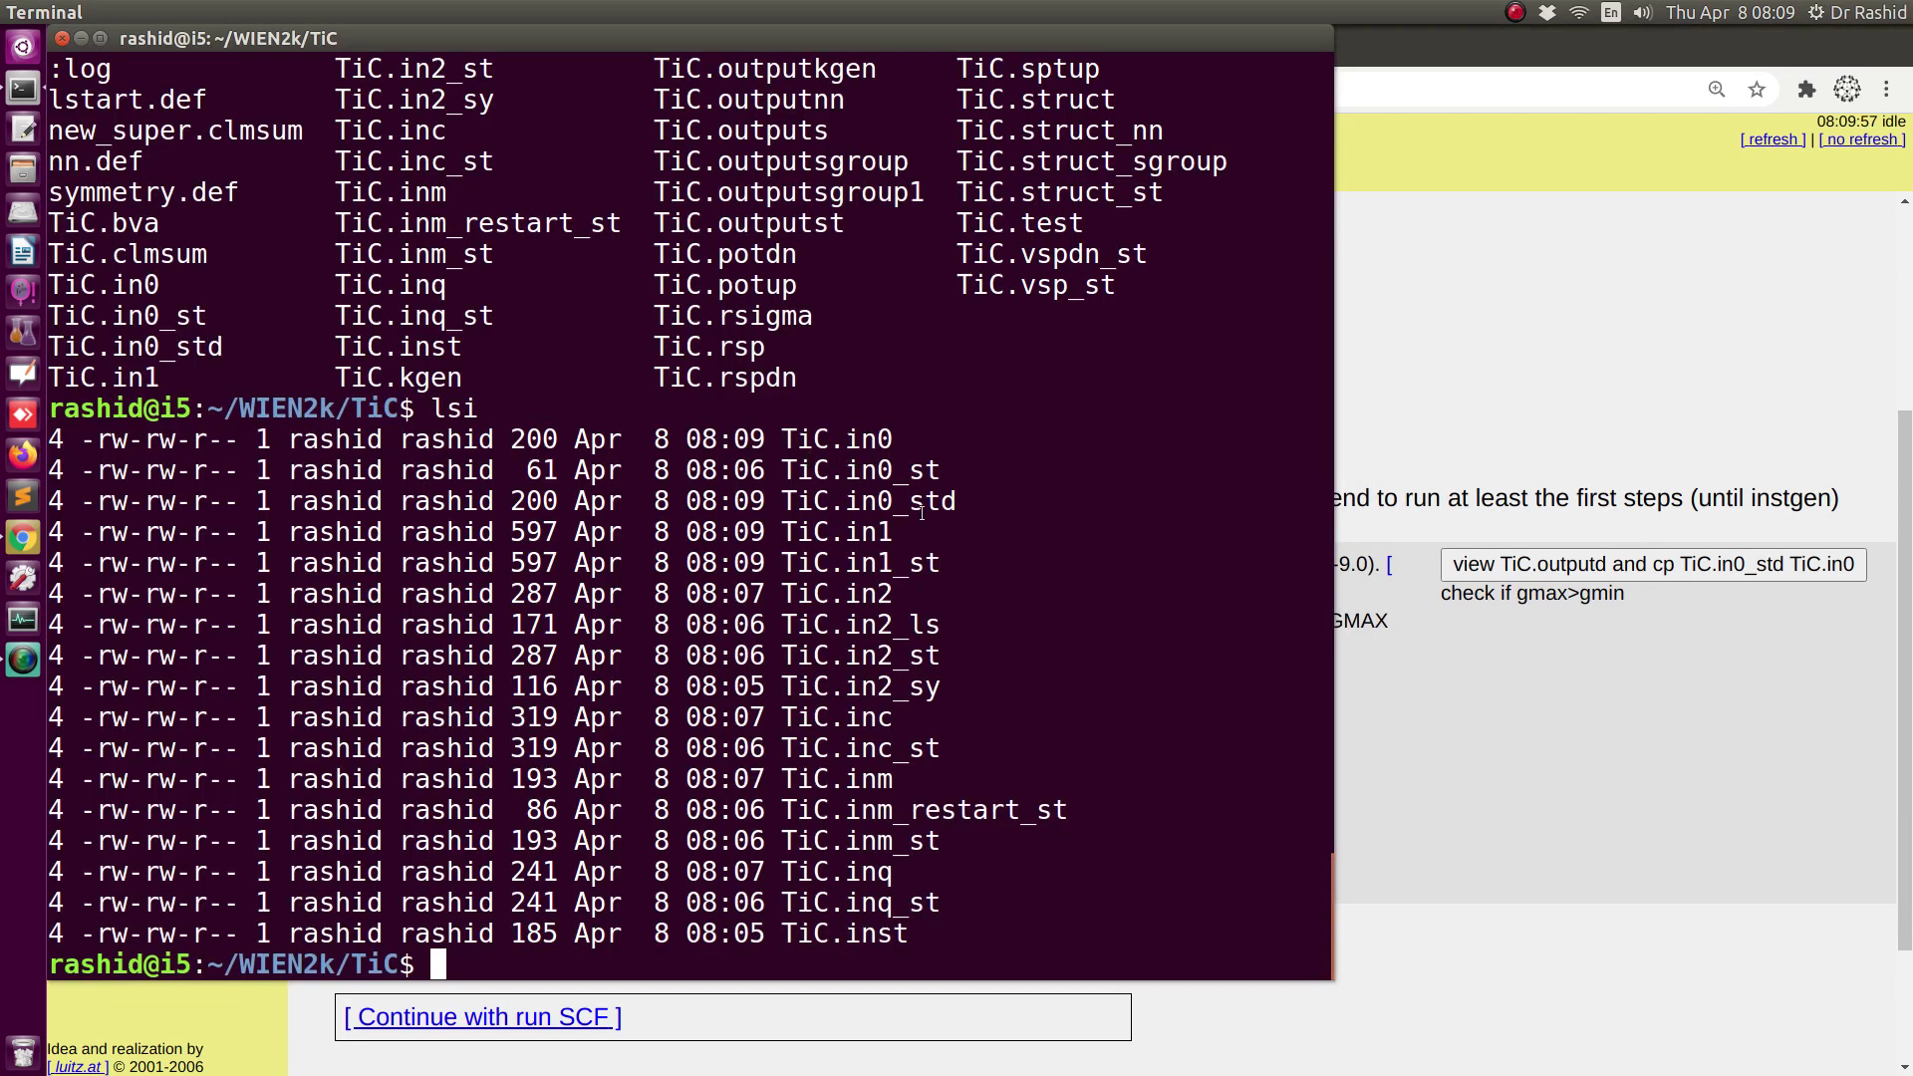
- Open TiC.struct in gedit as a background process from the terminal
type("gedit TiC.")
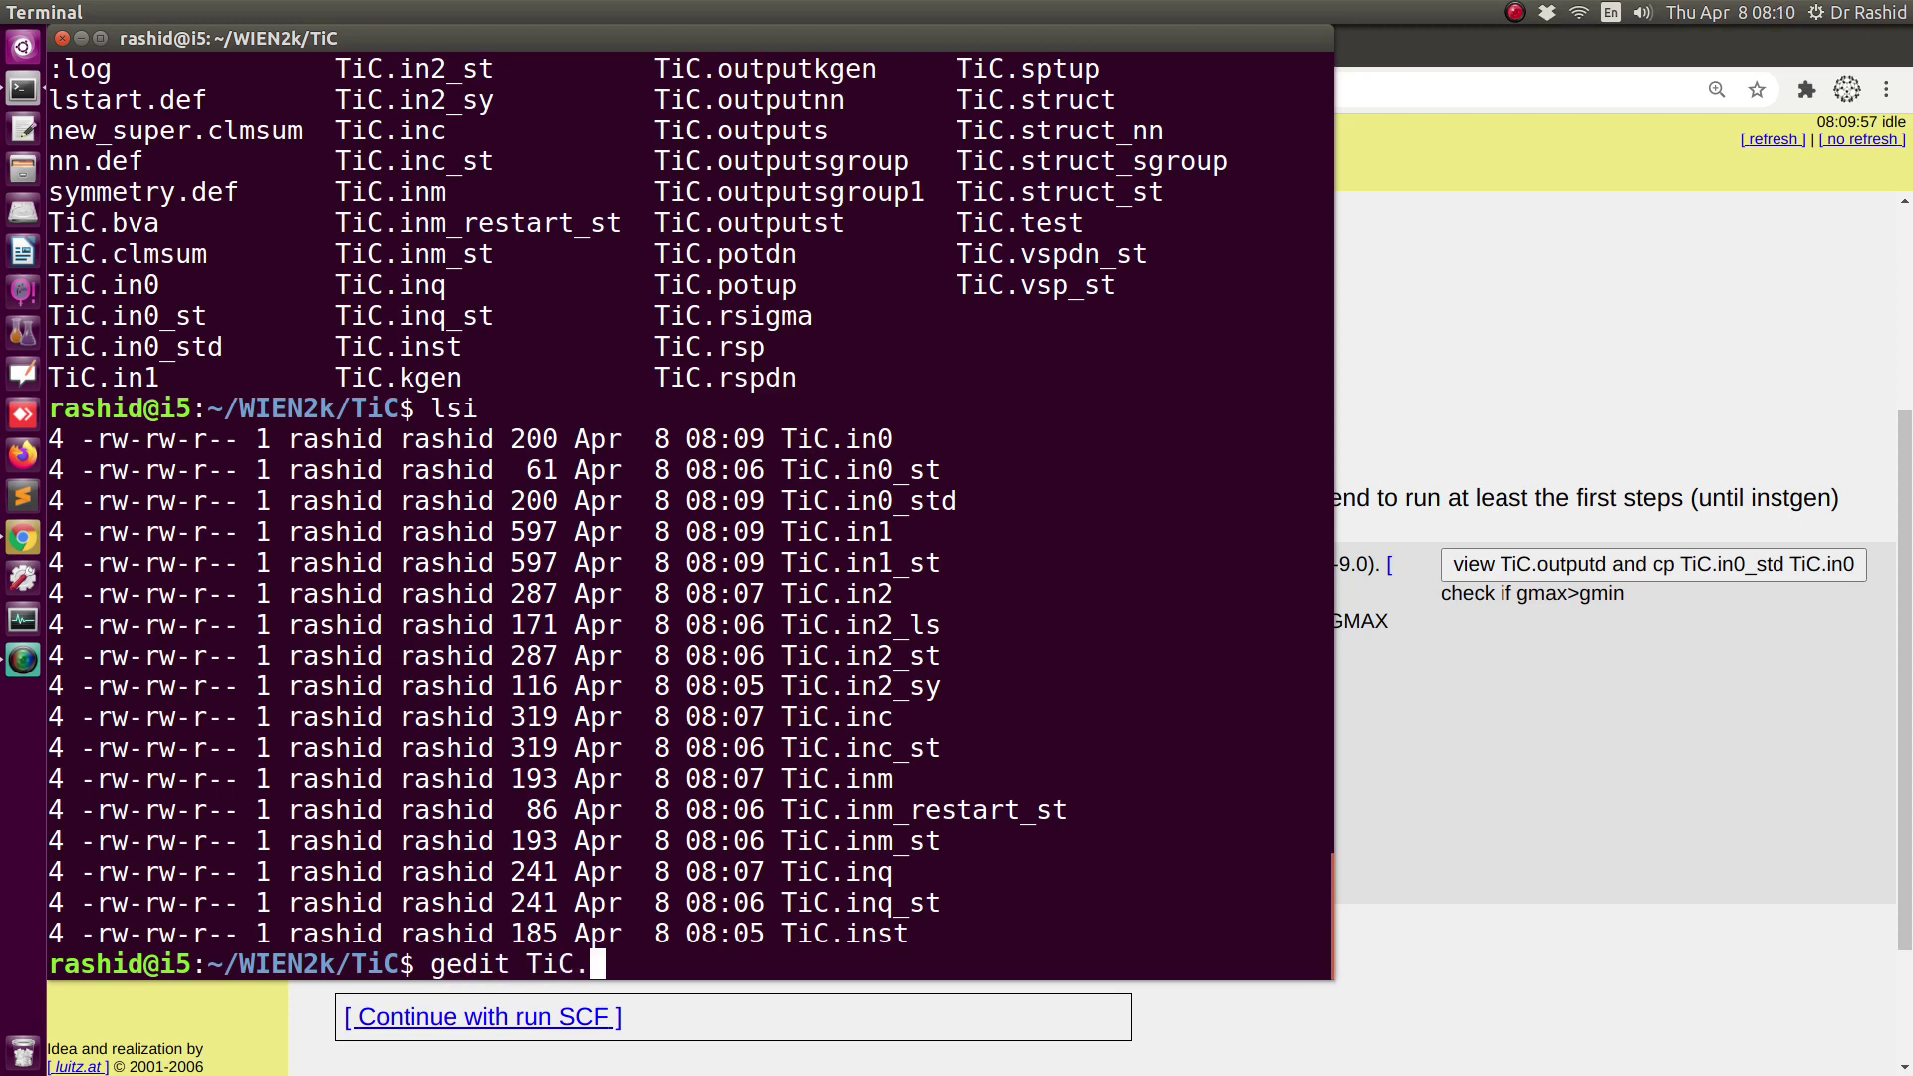
type("st")
key("Tab")
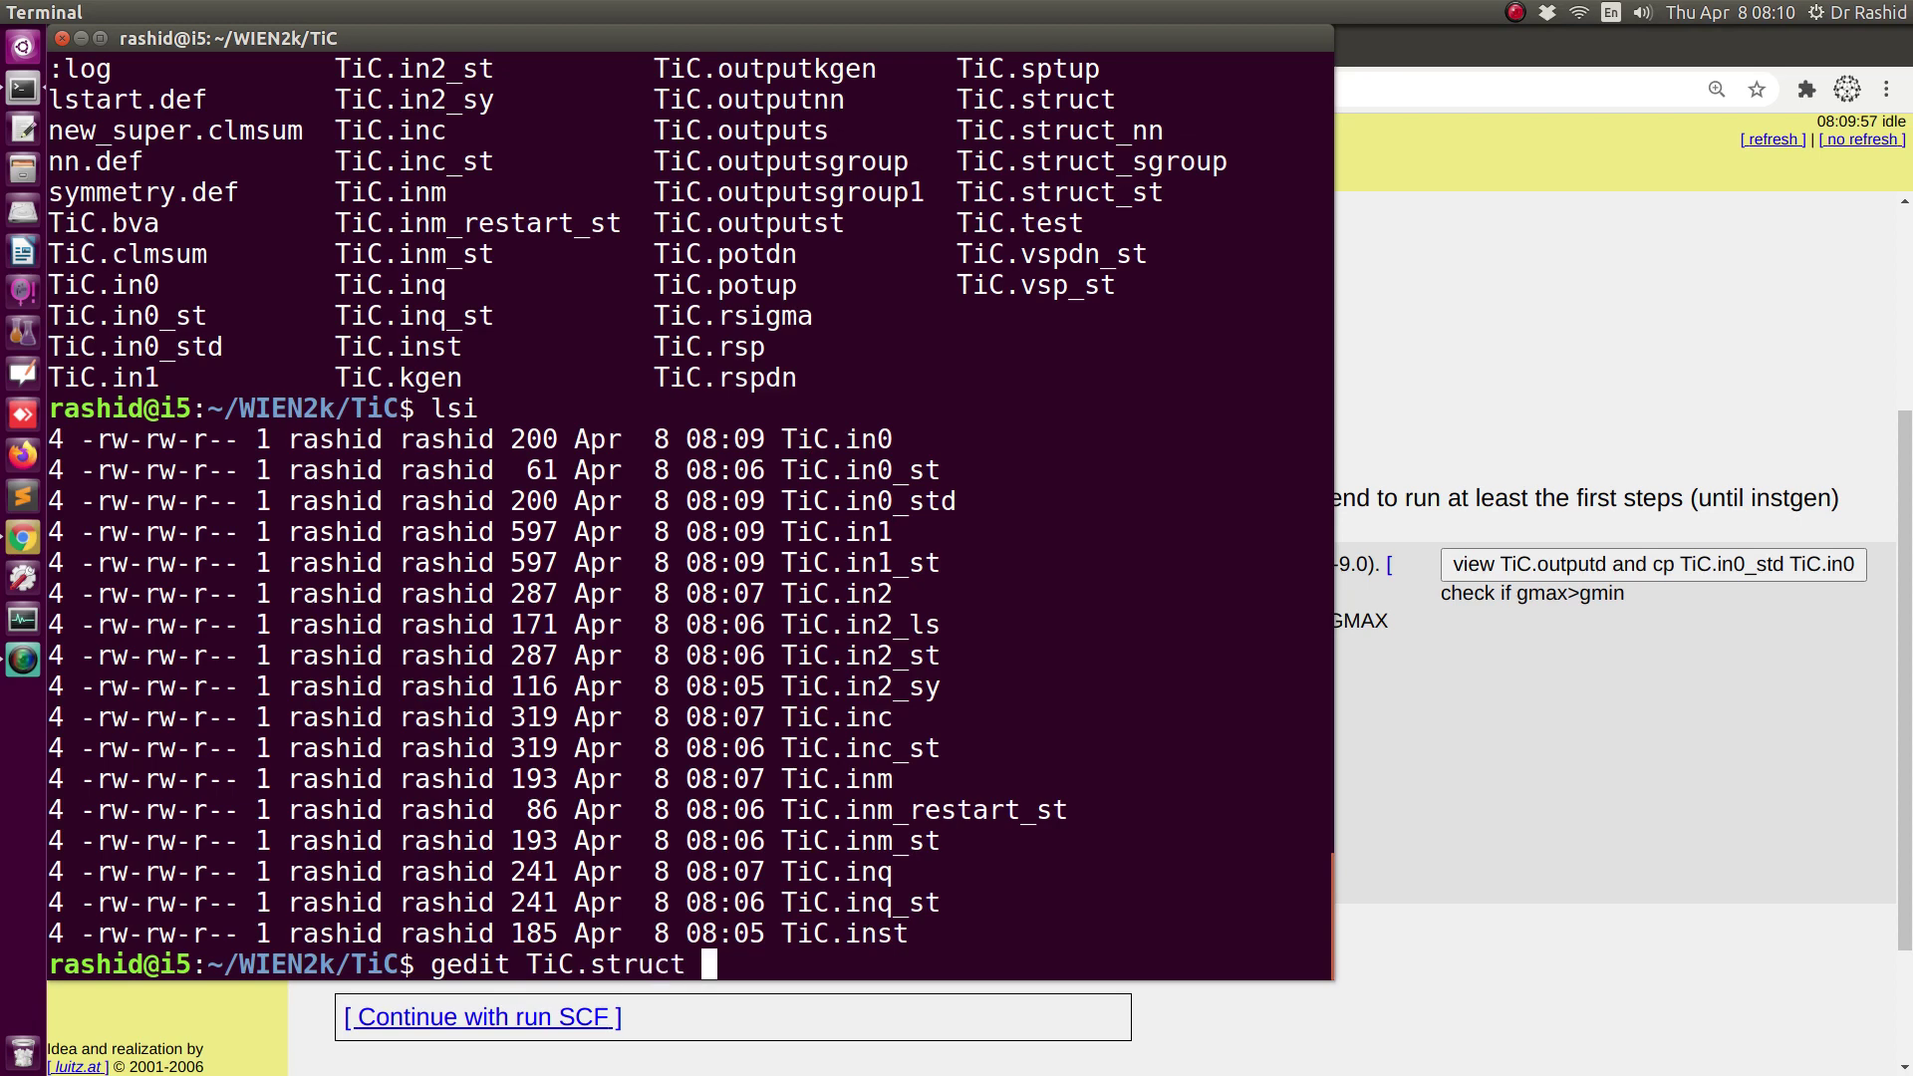
type("&")
key("Return")
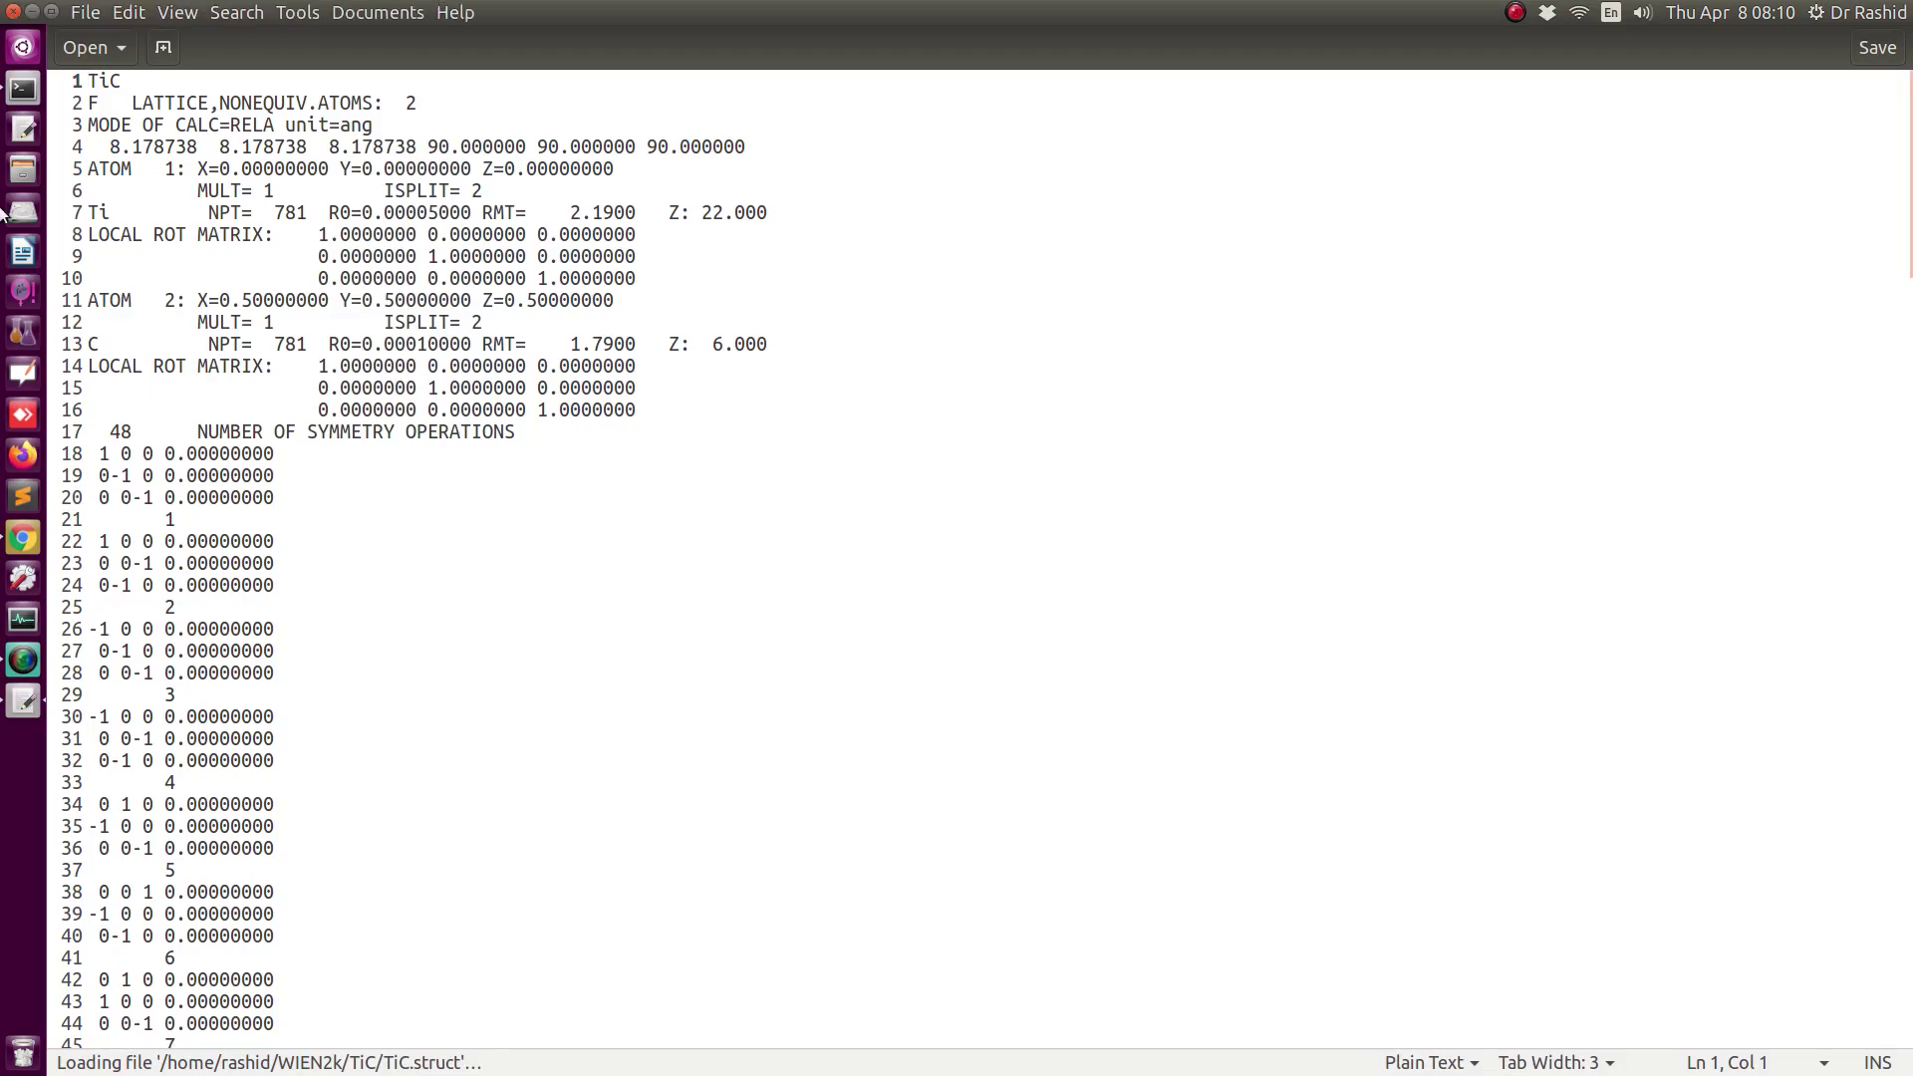
- Delete all files in the TiC directory with rm * and list the directory to check
key("alt+Tab")
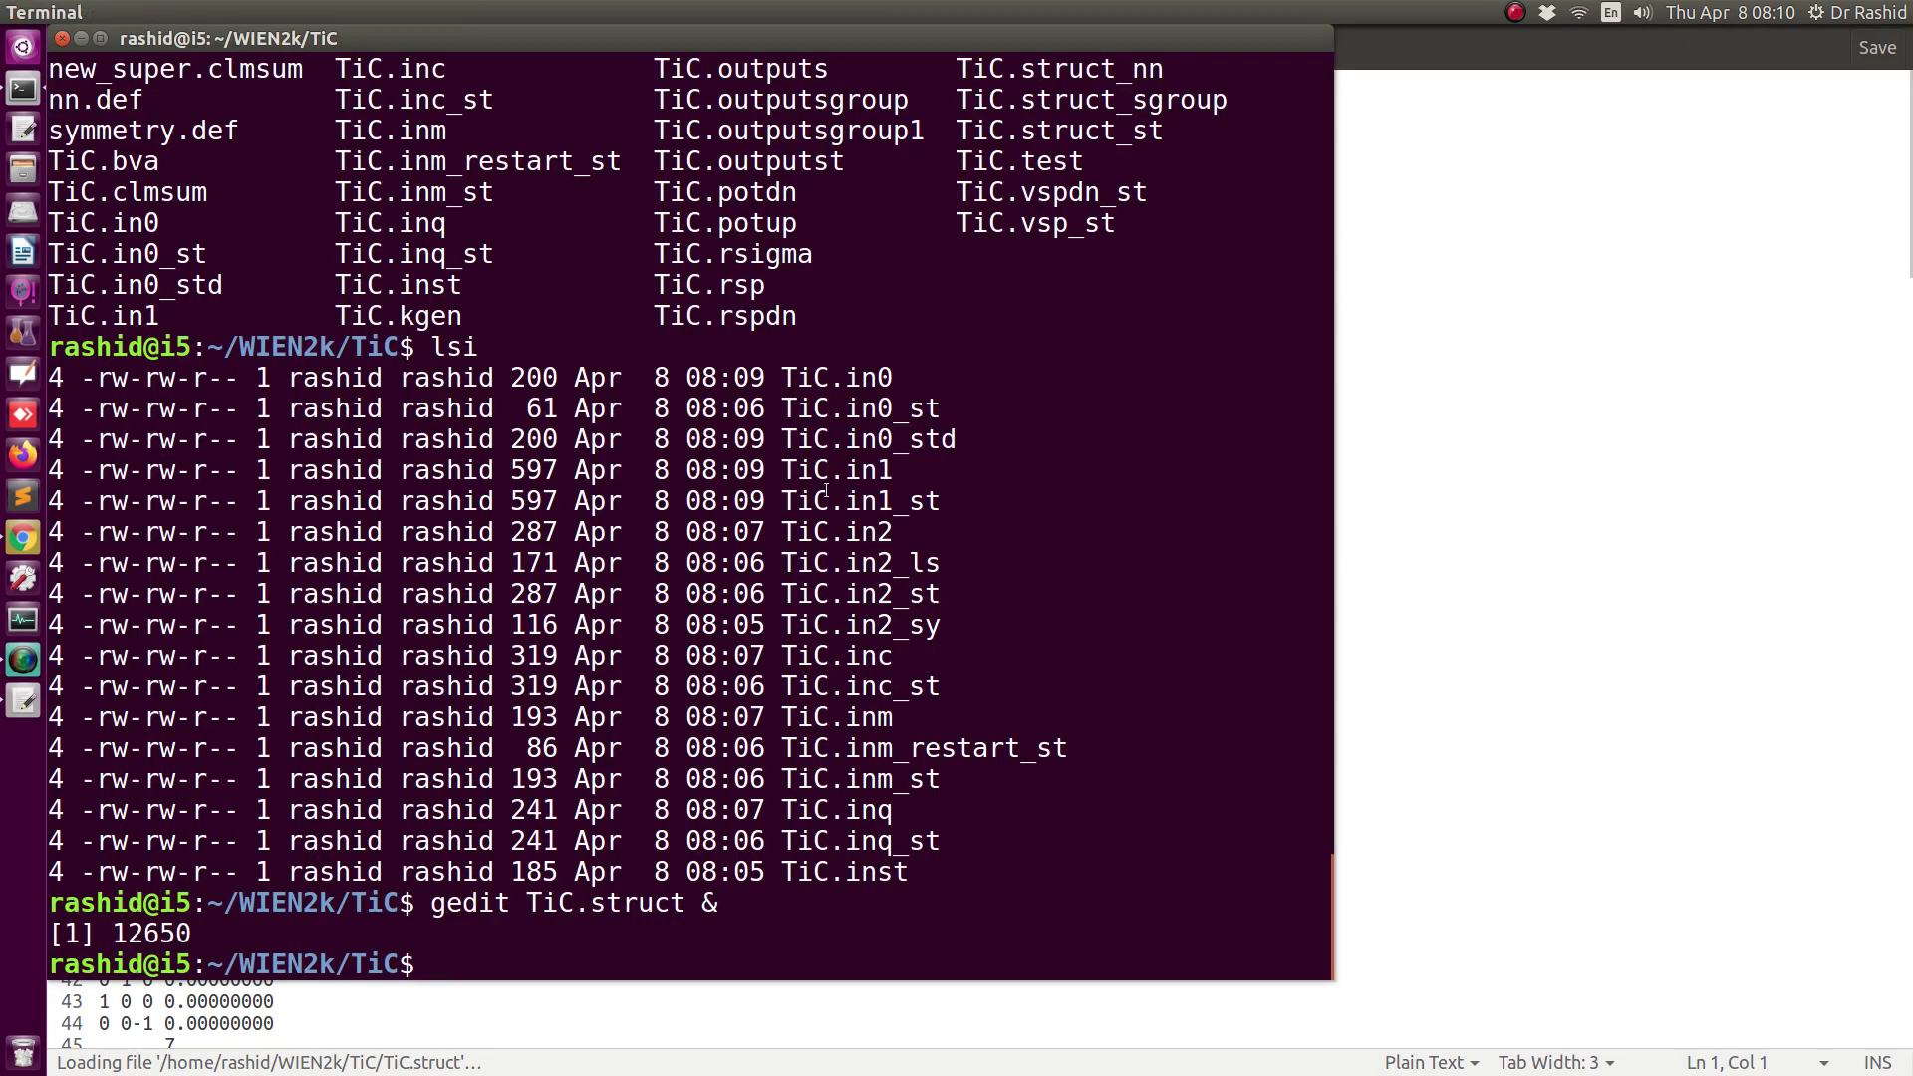
type("rm *")
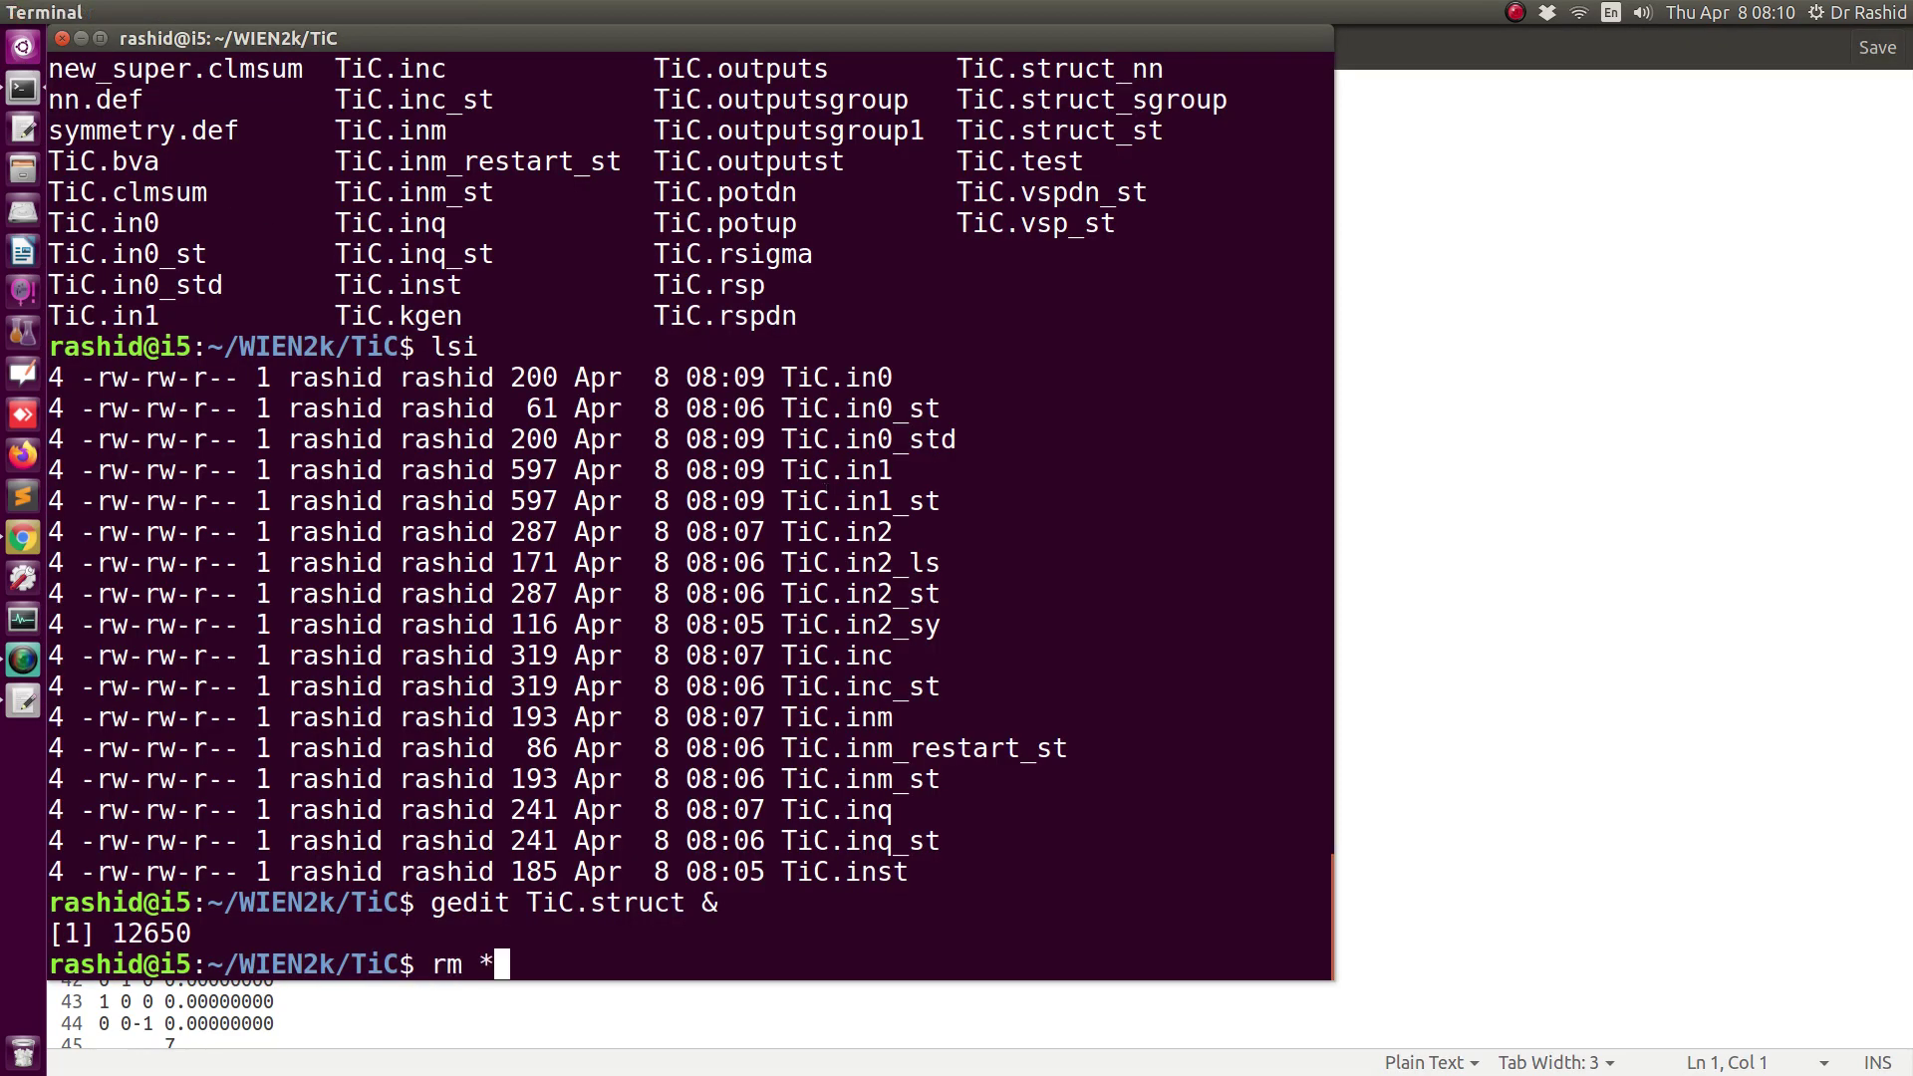
key("Return")
type("ls")
key("Return")
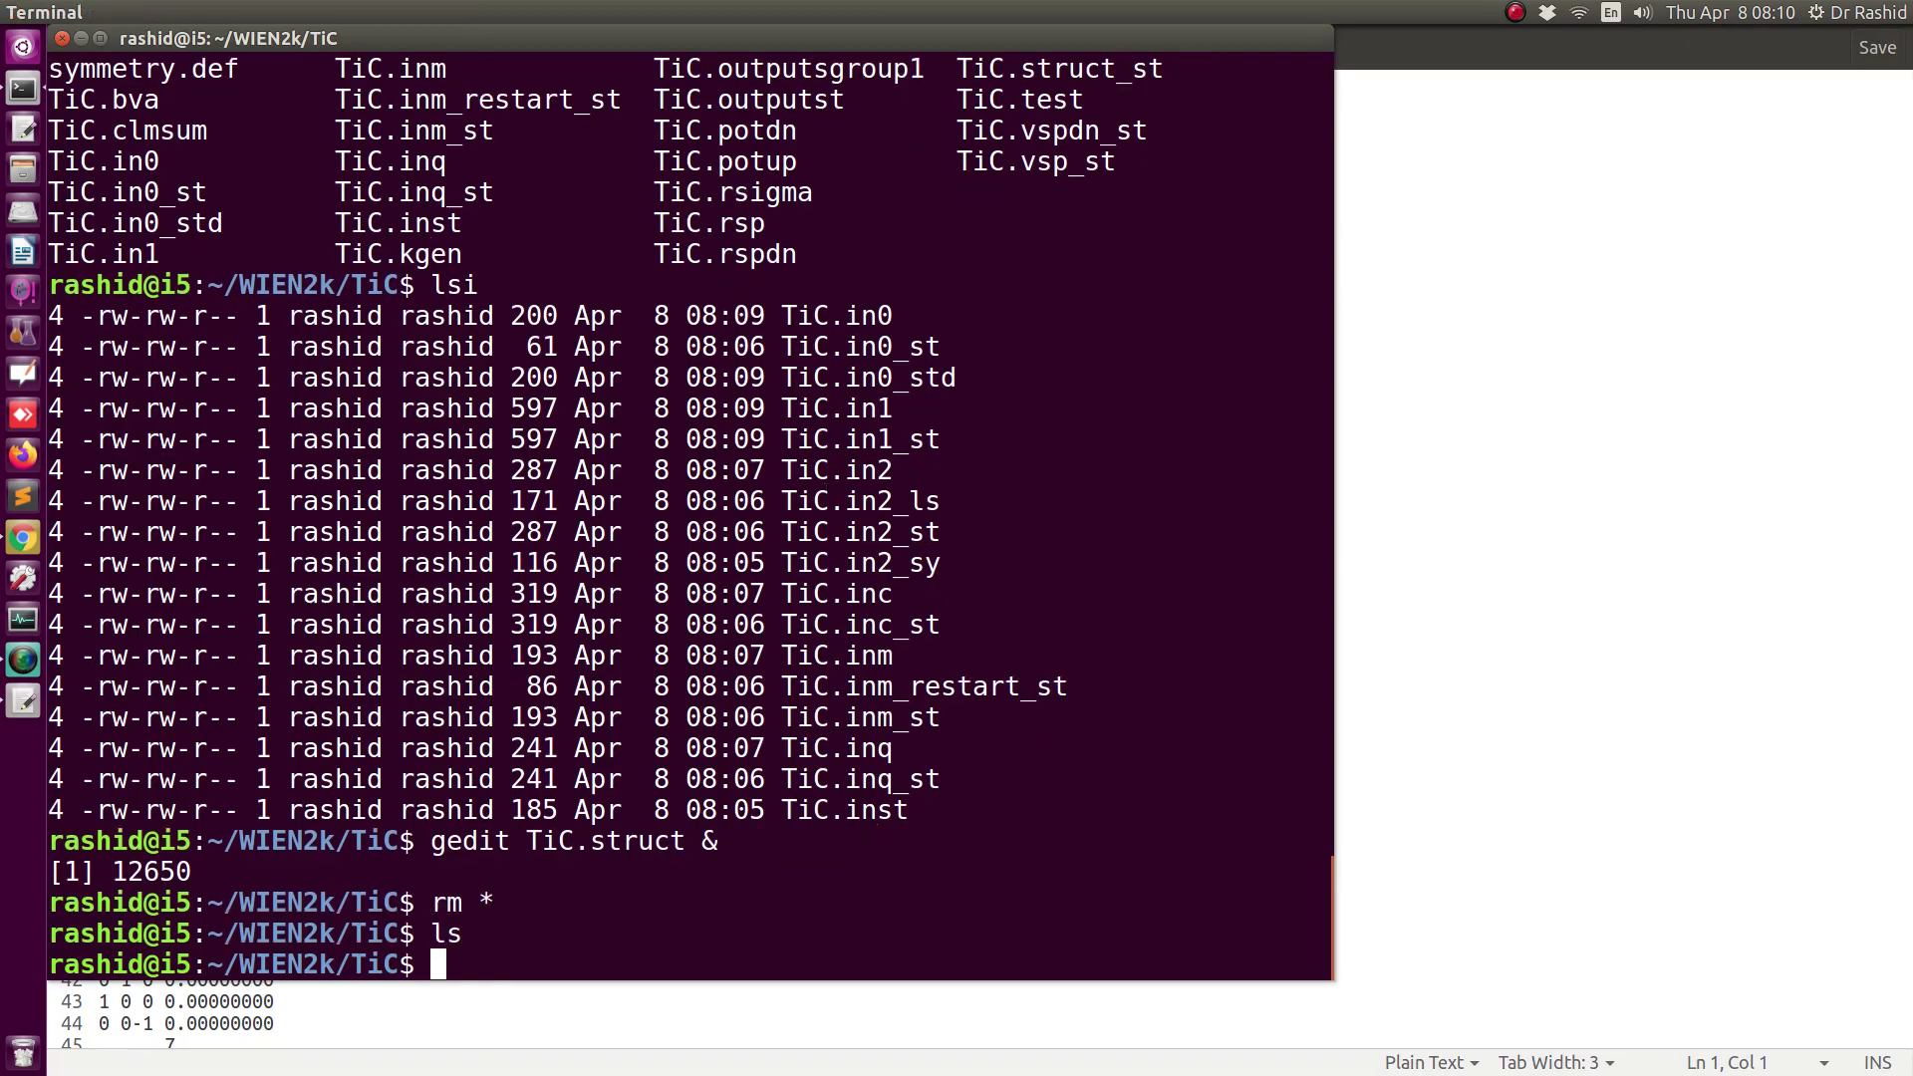
- Save TiC.struct again from the open gedit window and list the TiC directory in the terminal
key("alt+Tab")
key("ctrl+s")
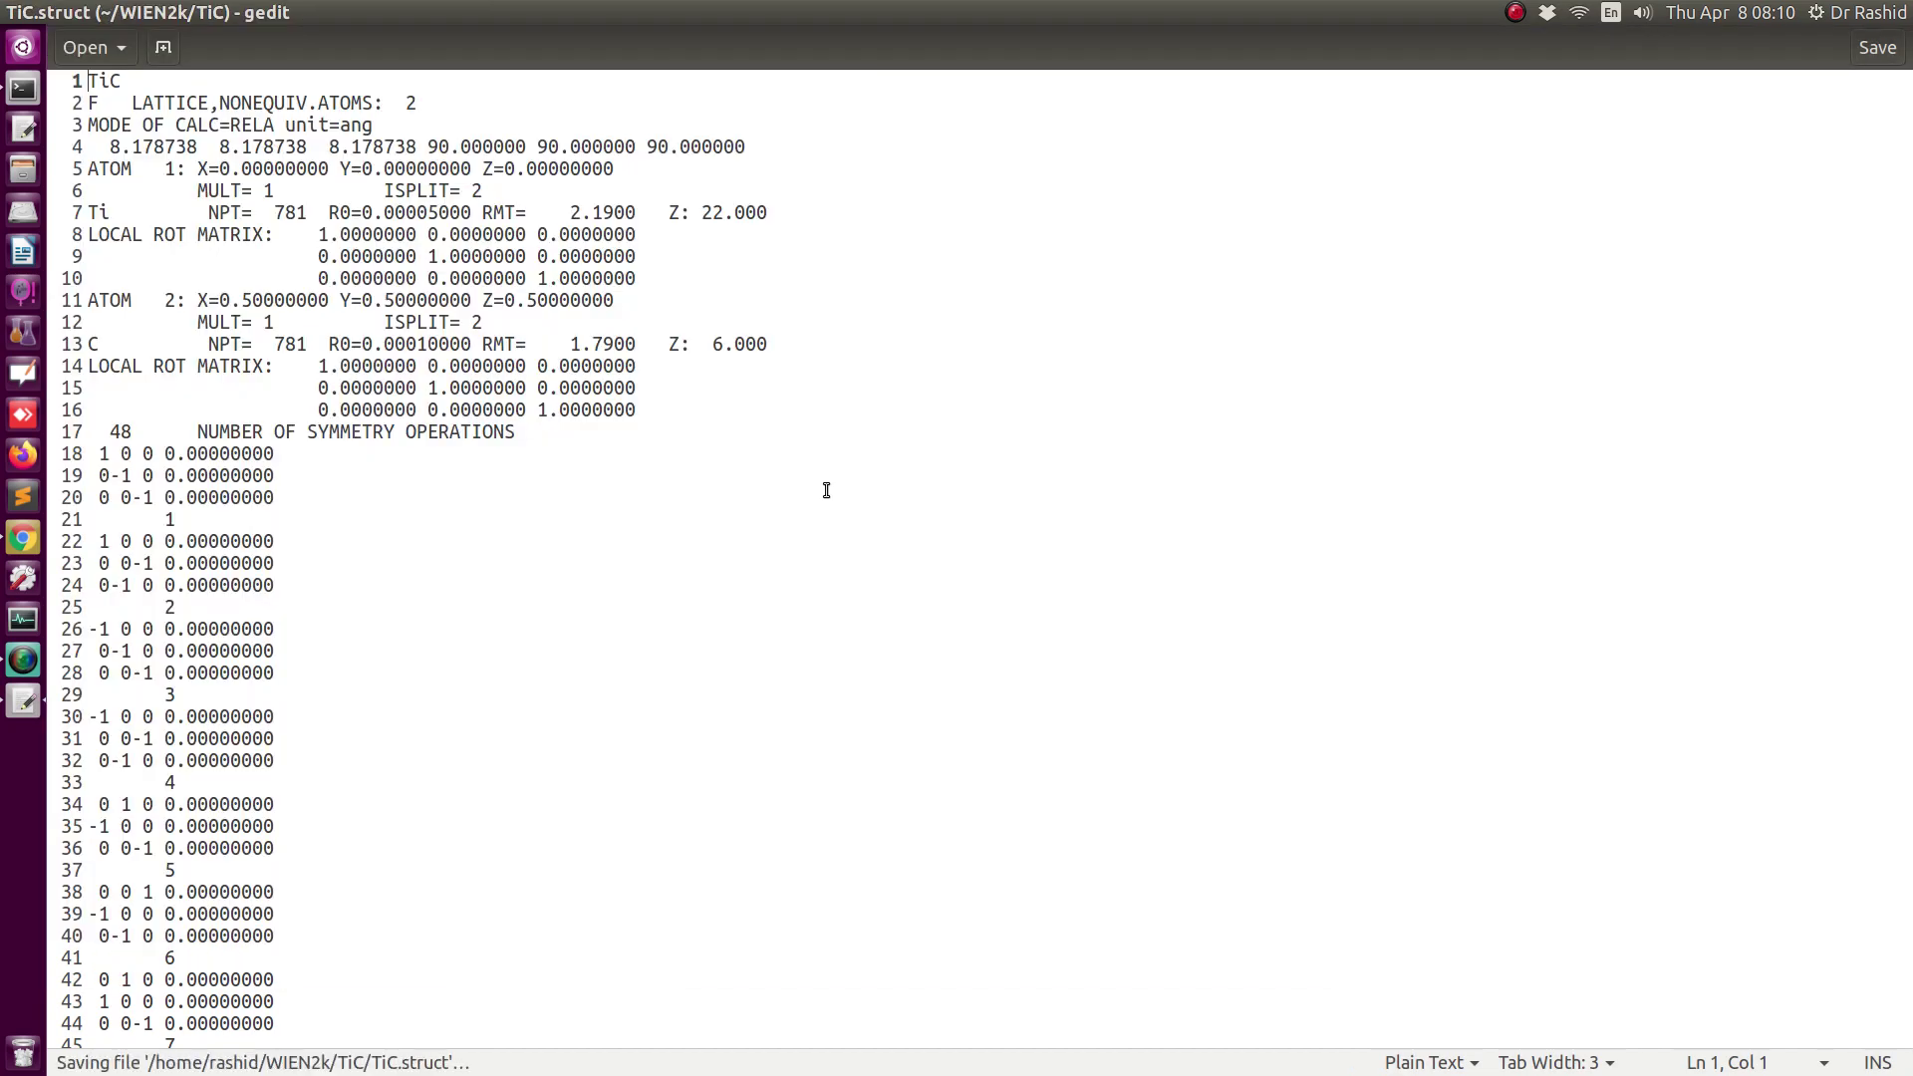
key("alt+Tab")
type("ls")
key("Return")
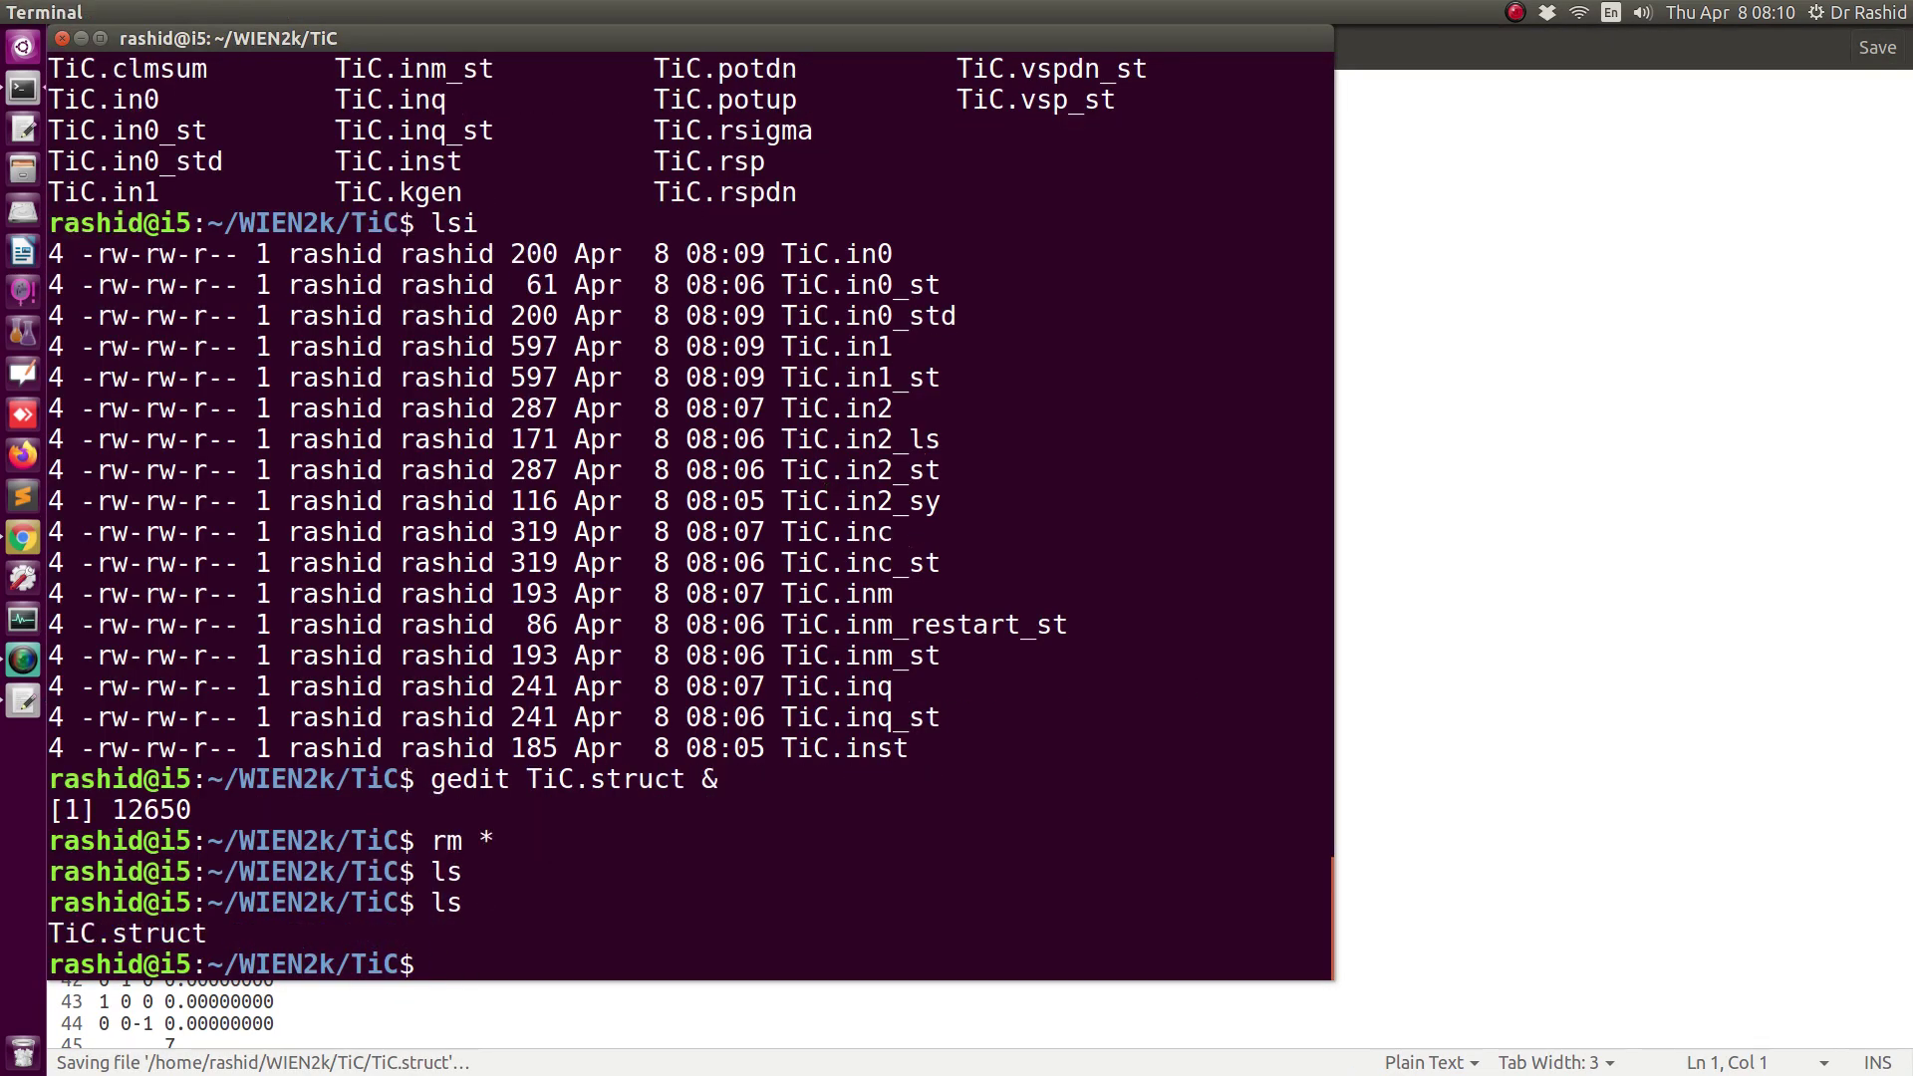
- Switch to the w2web session in Chrome and view the TiC crystal structure
left_click(22, 538)
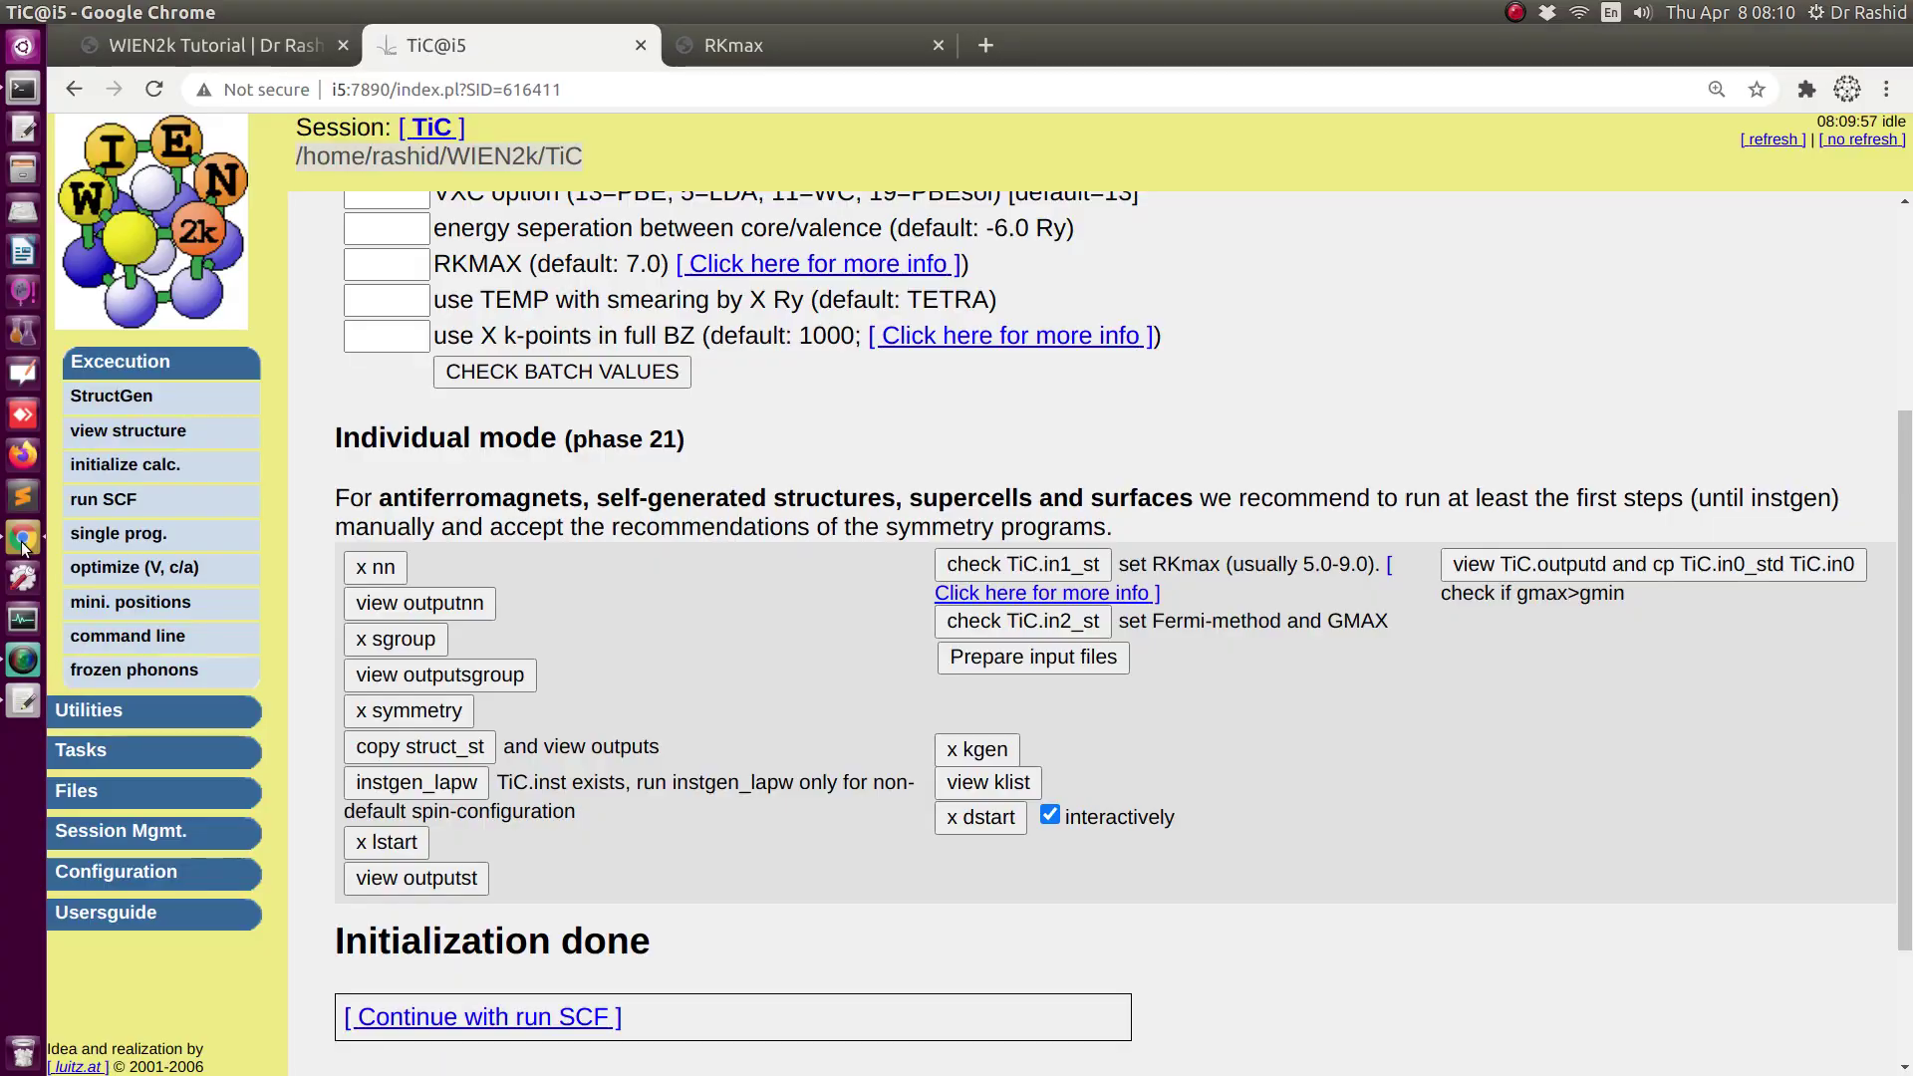
left_click(112, 430)
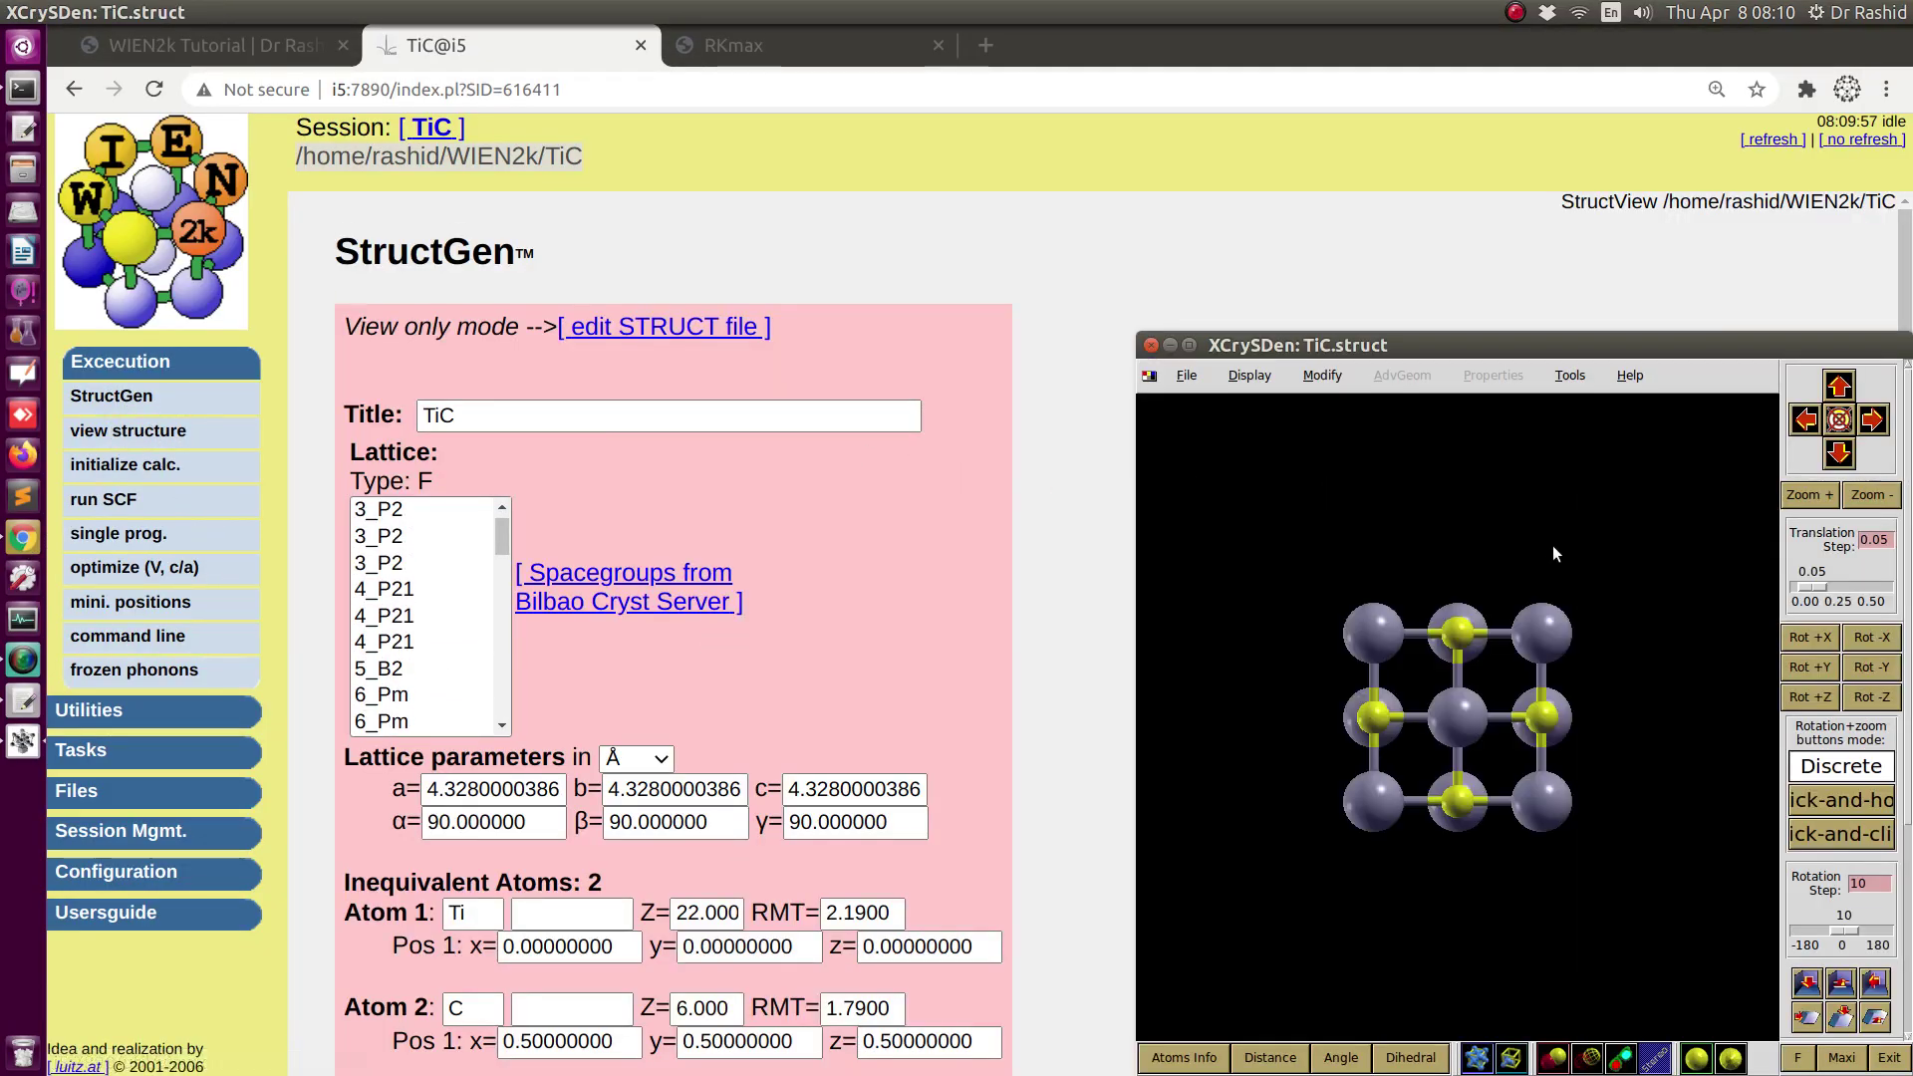
- Close the XCrySDen structure view and open the fast-mode options for initializing the TiC calculation
scroll(1522, 608, "up", 3)
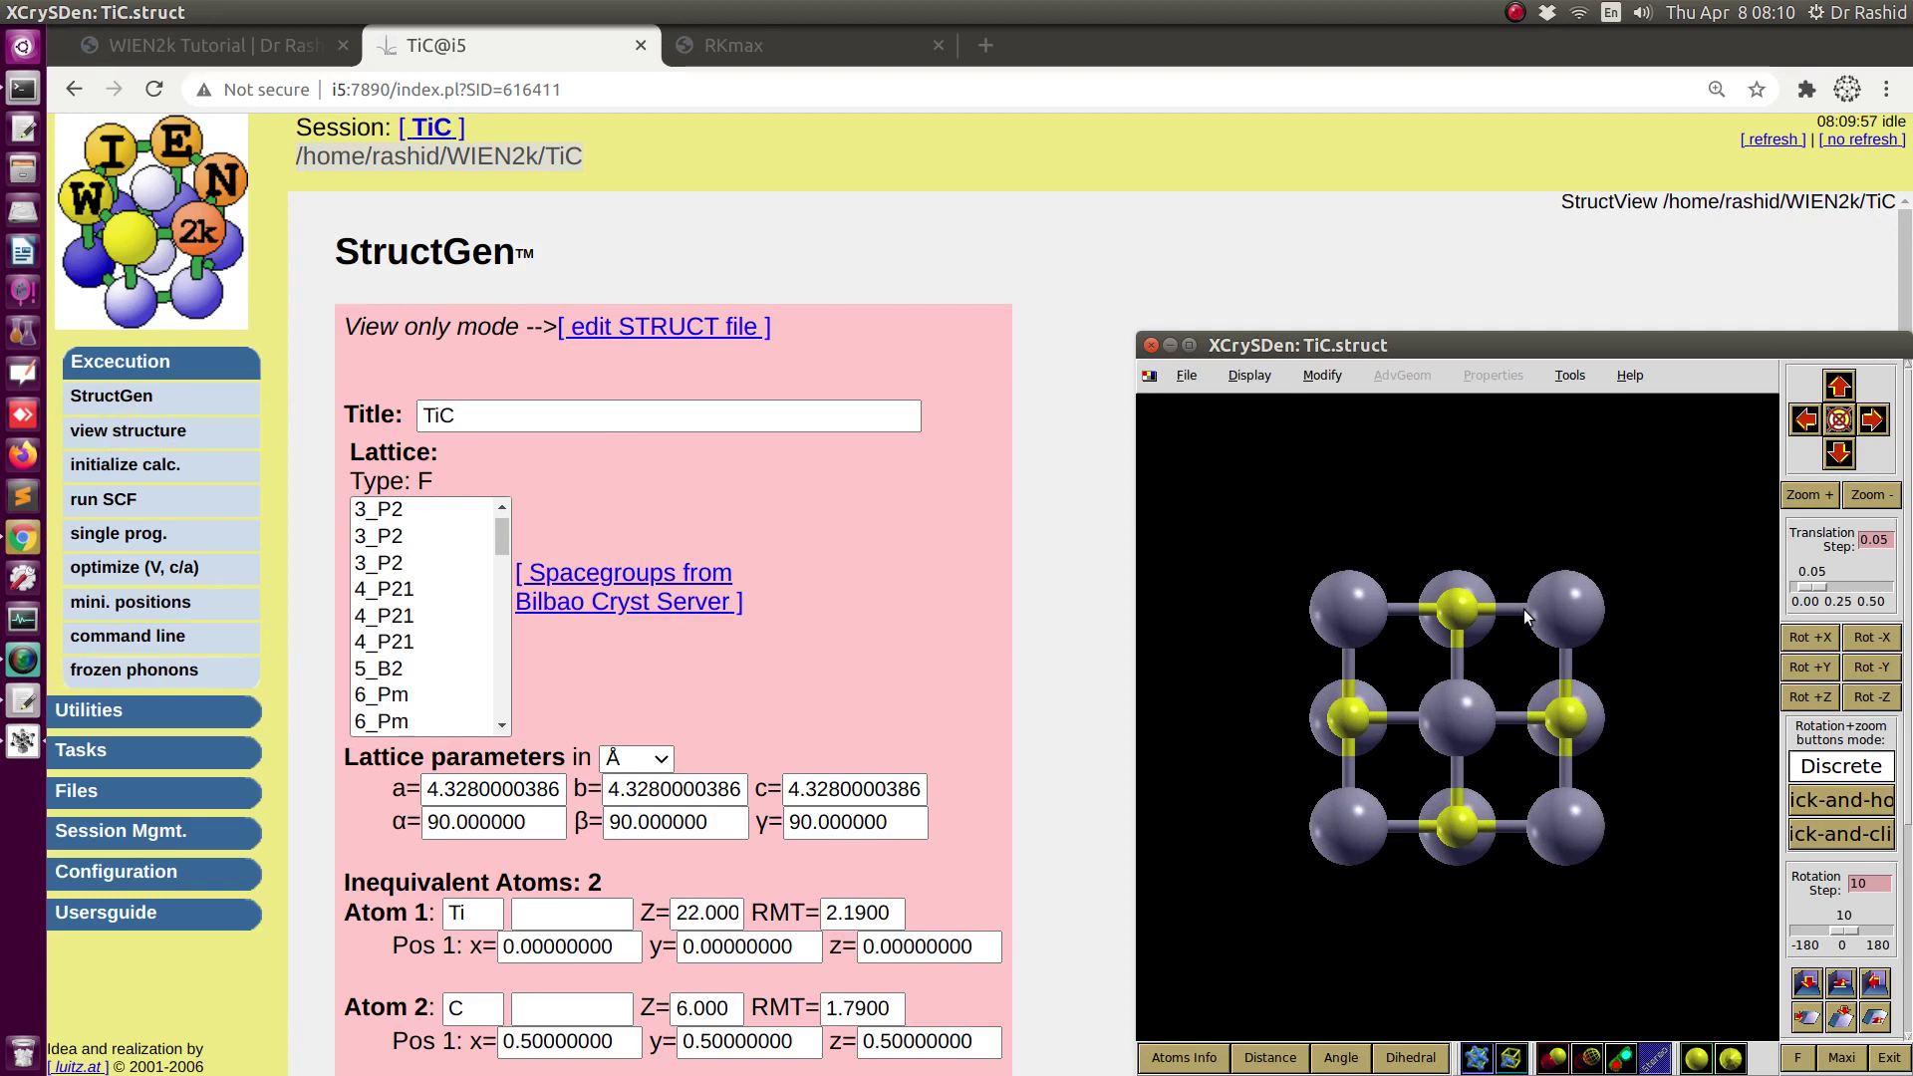
left_click(1150, 344)
left_click(90, 469)
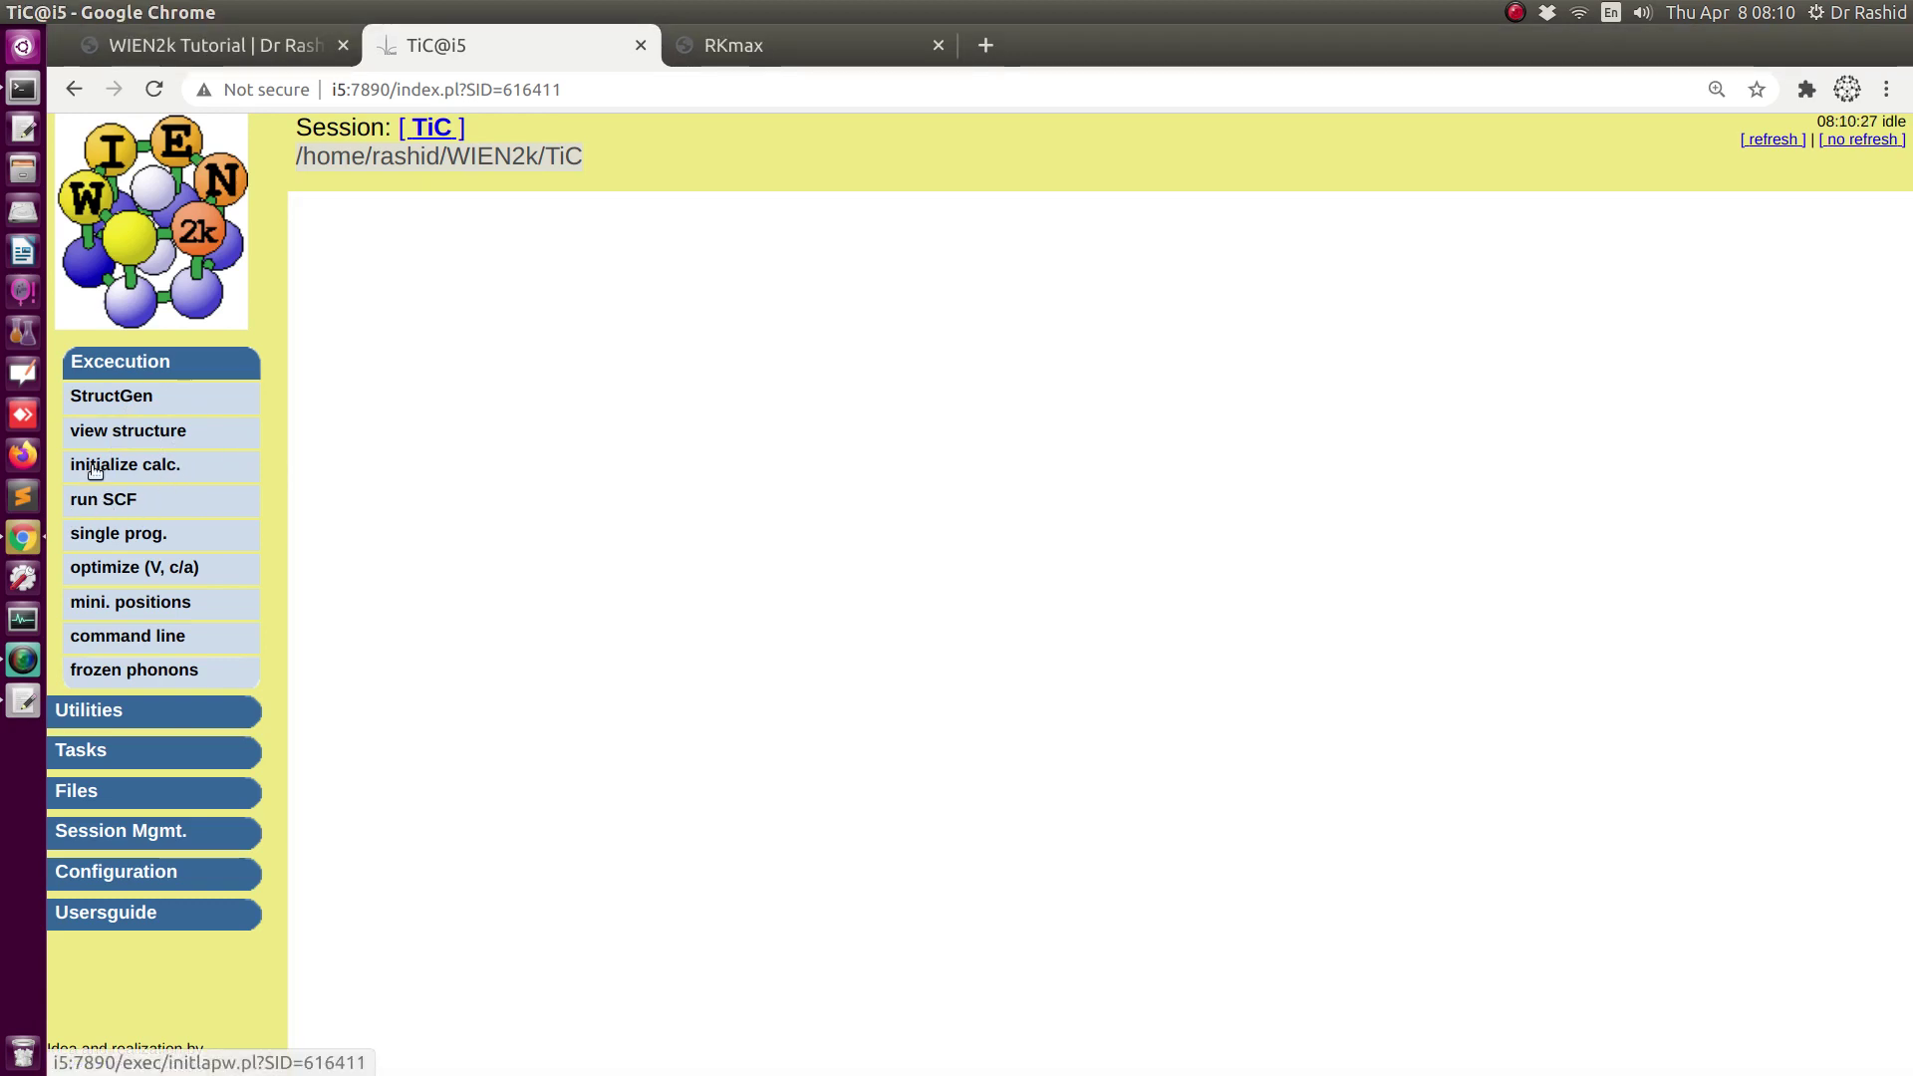
scroll(556, 526, "down", 3)
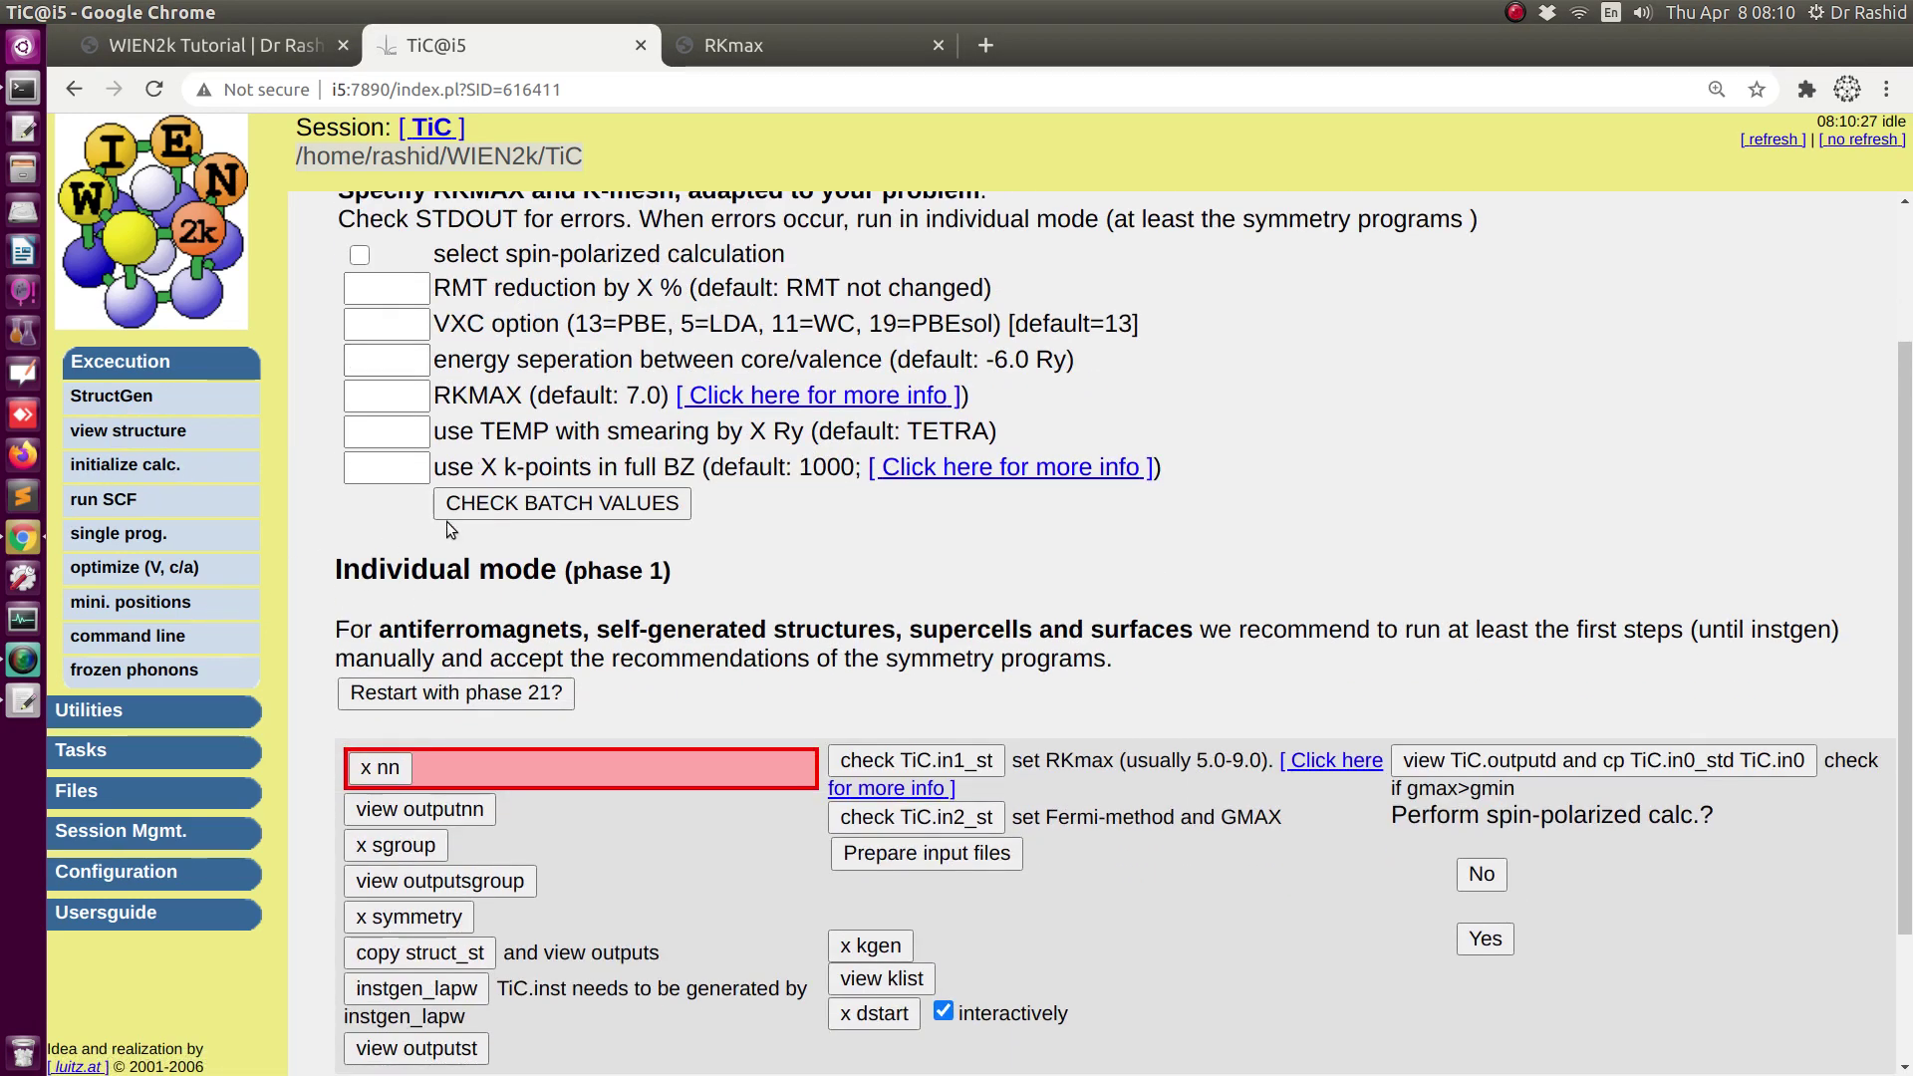
scroll(494, 431, "up", 2)
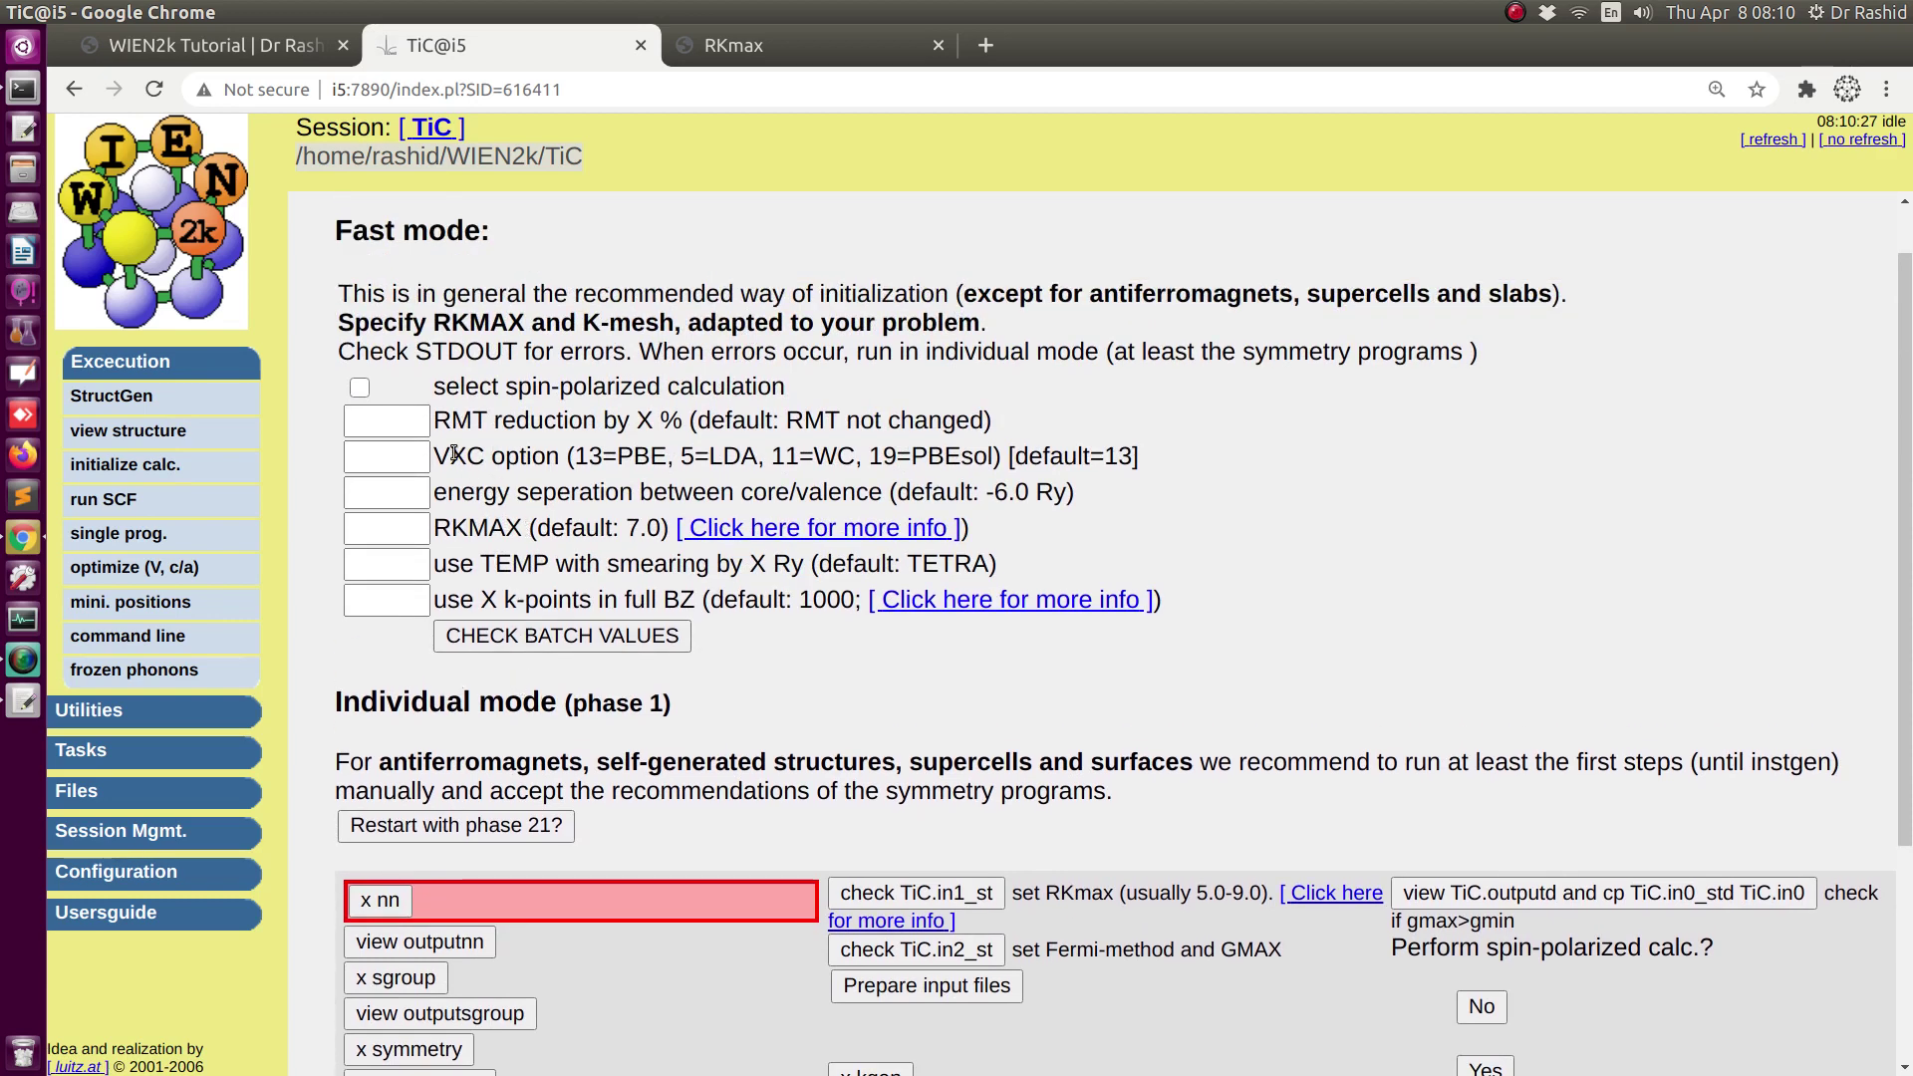
left_click_drag(517, 389, 801, 389)
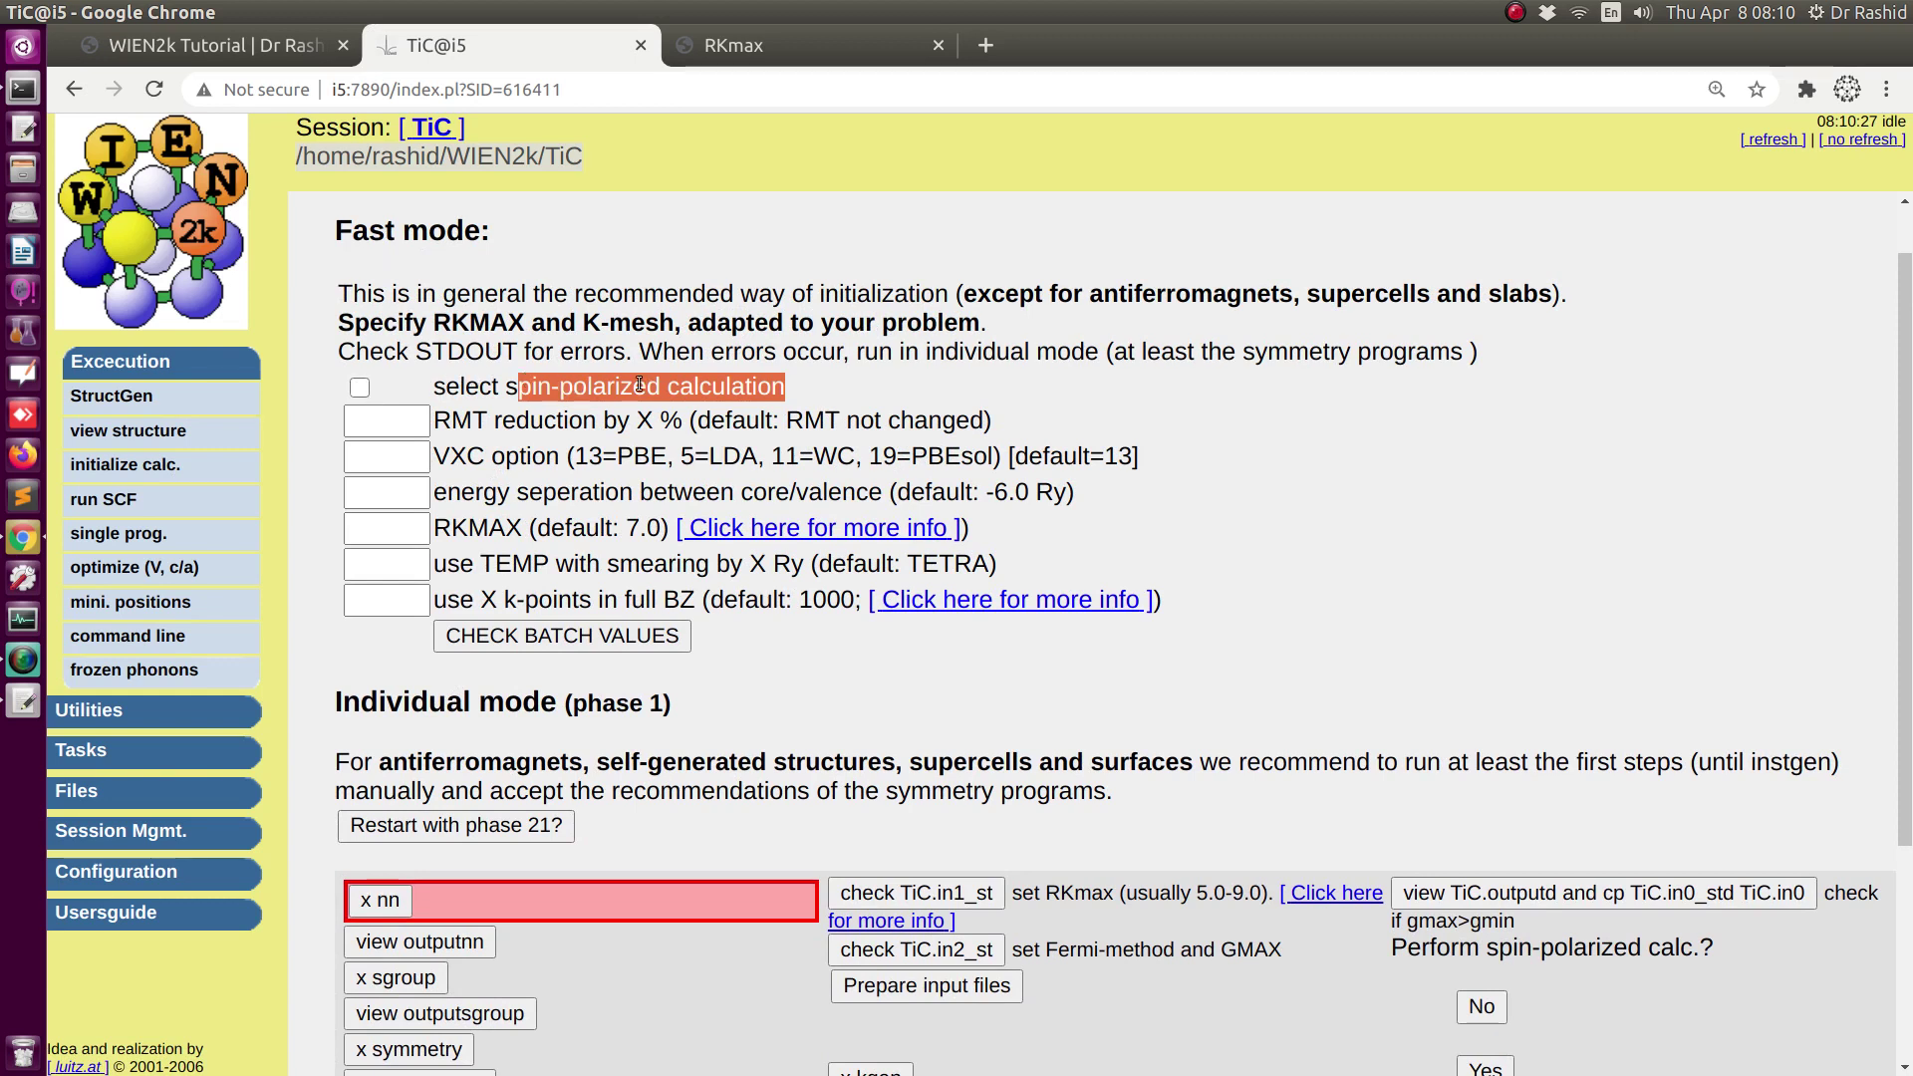
left_click(740, 393)
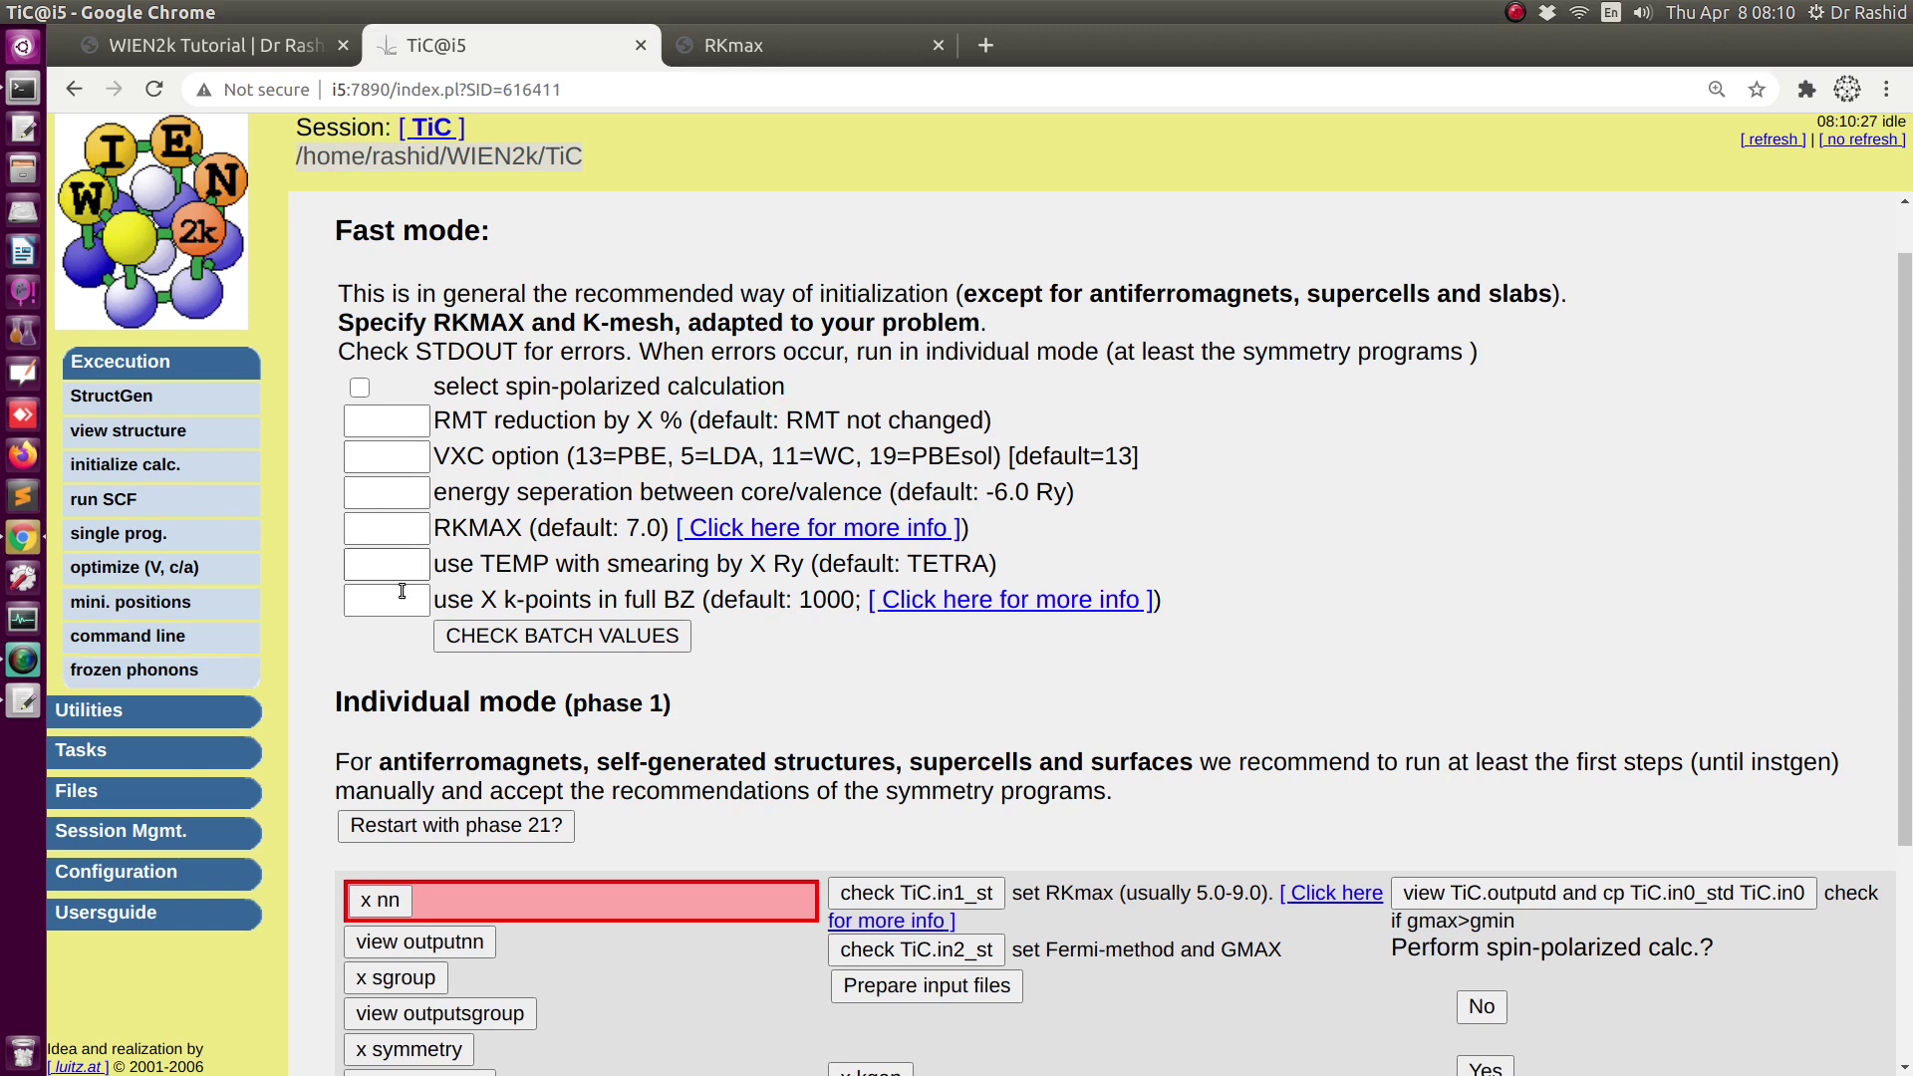
- Set RKMAX to 8 and the full-BZ k-points to 500 for fast mode, and check the batch values
left_click(401, 530)
type("8")
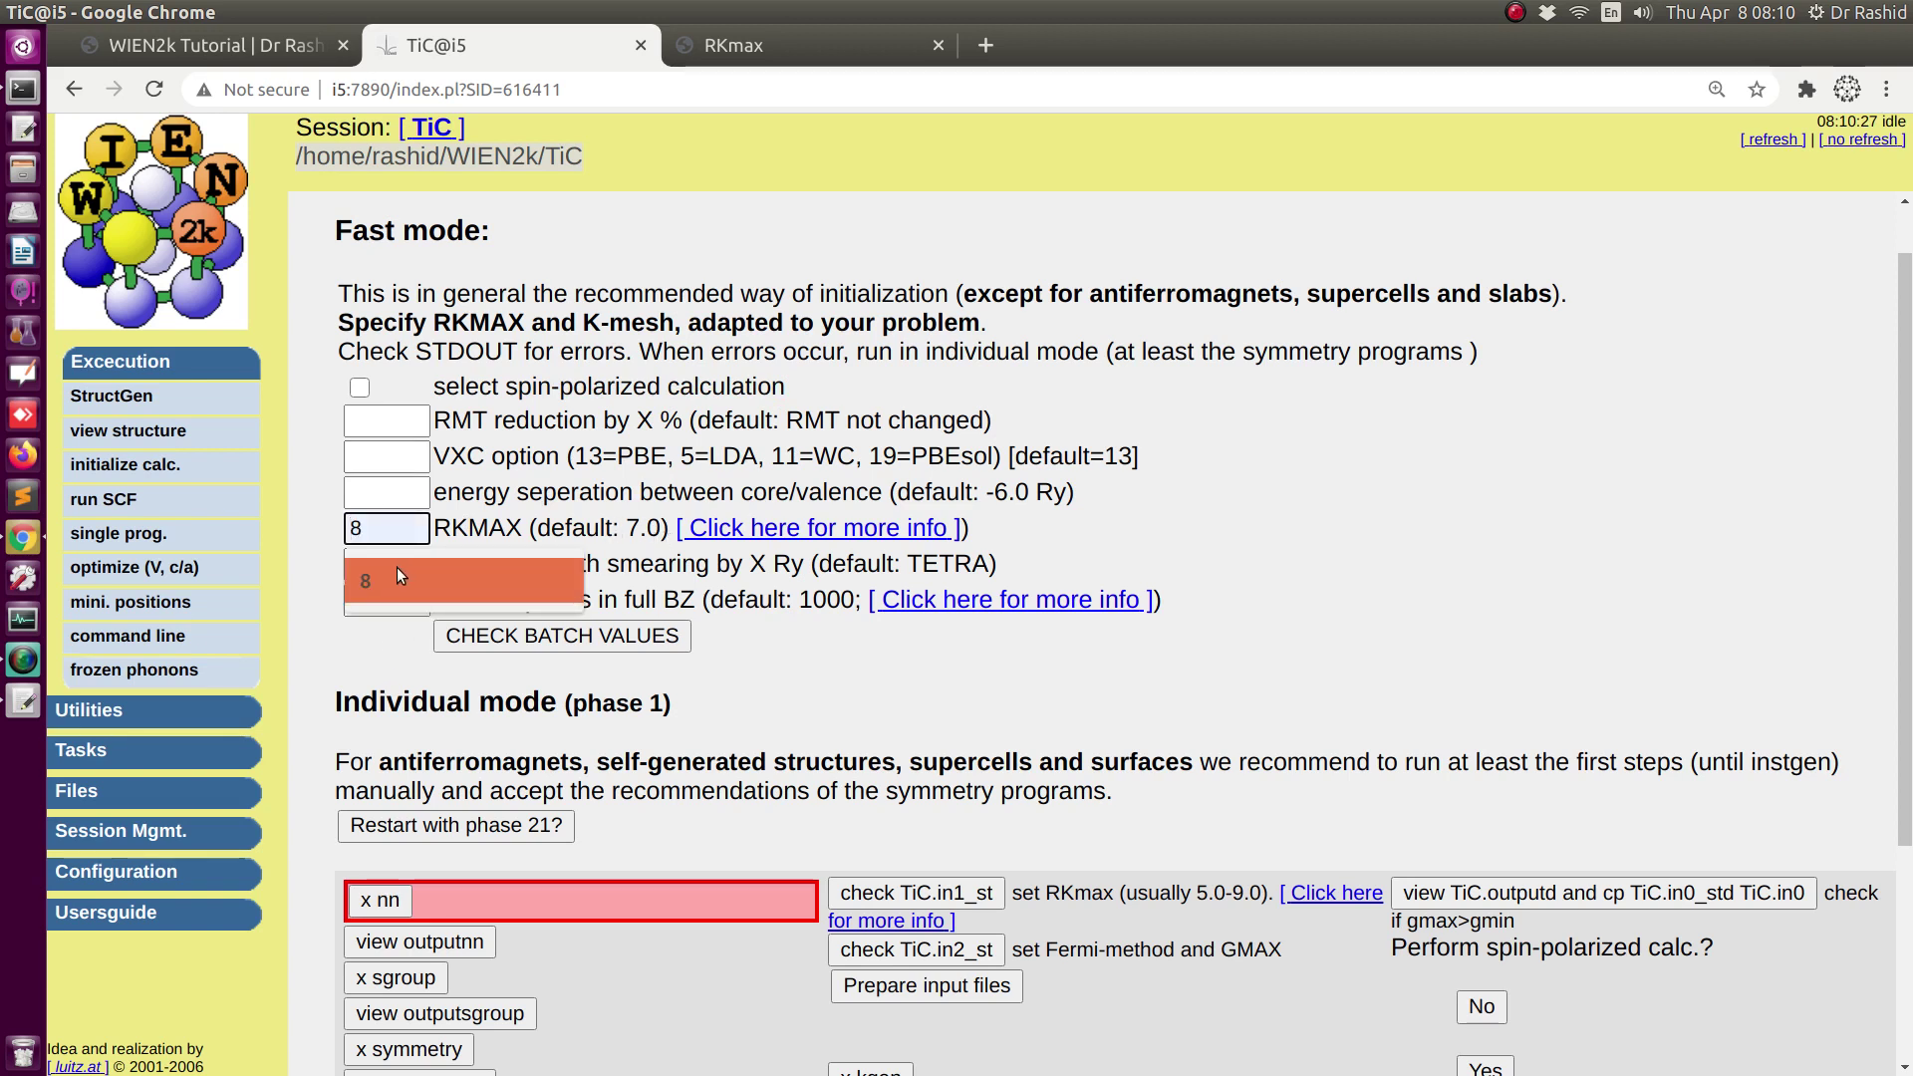
left_click(397, 576)
left_click(388, 599)
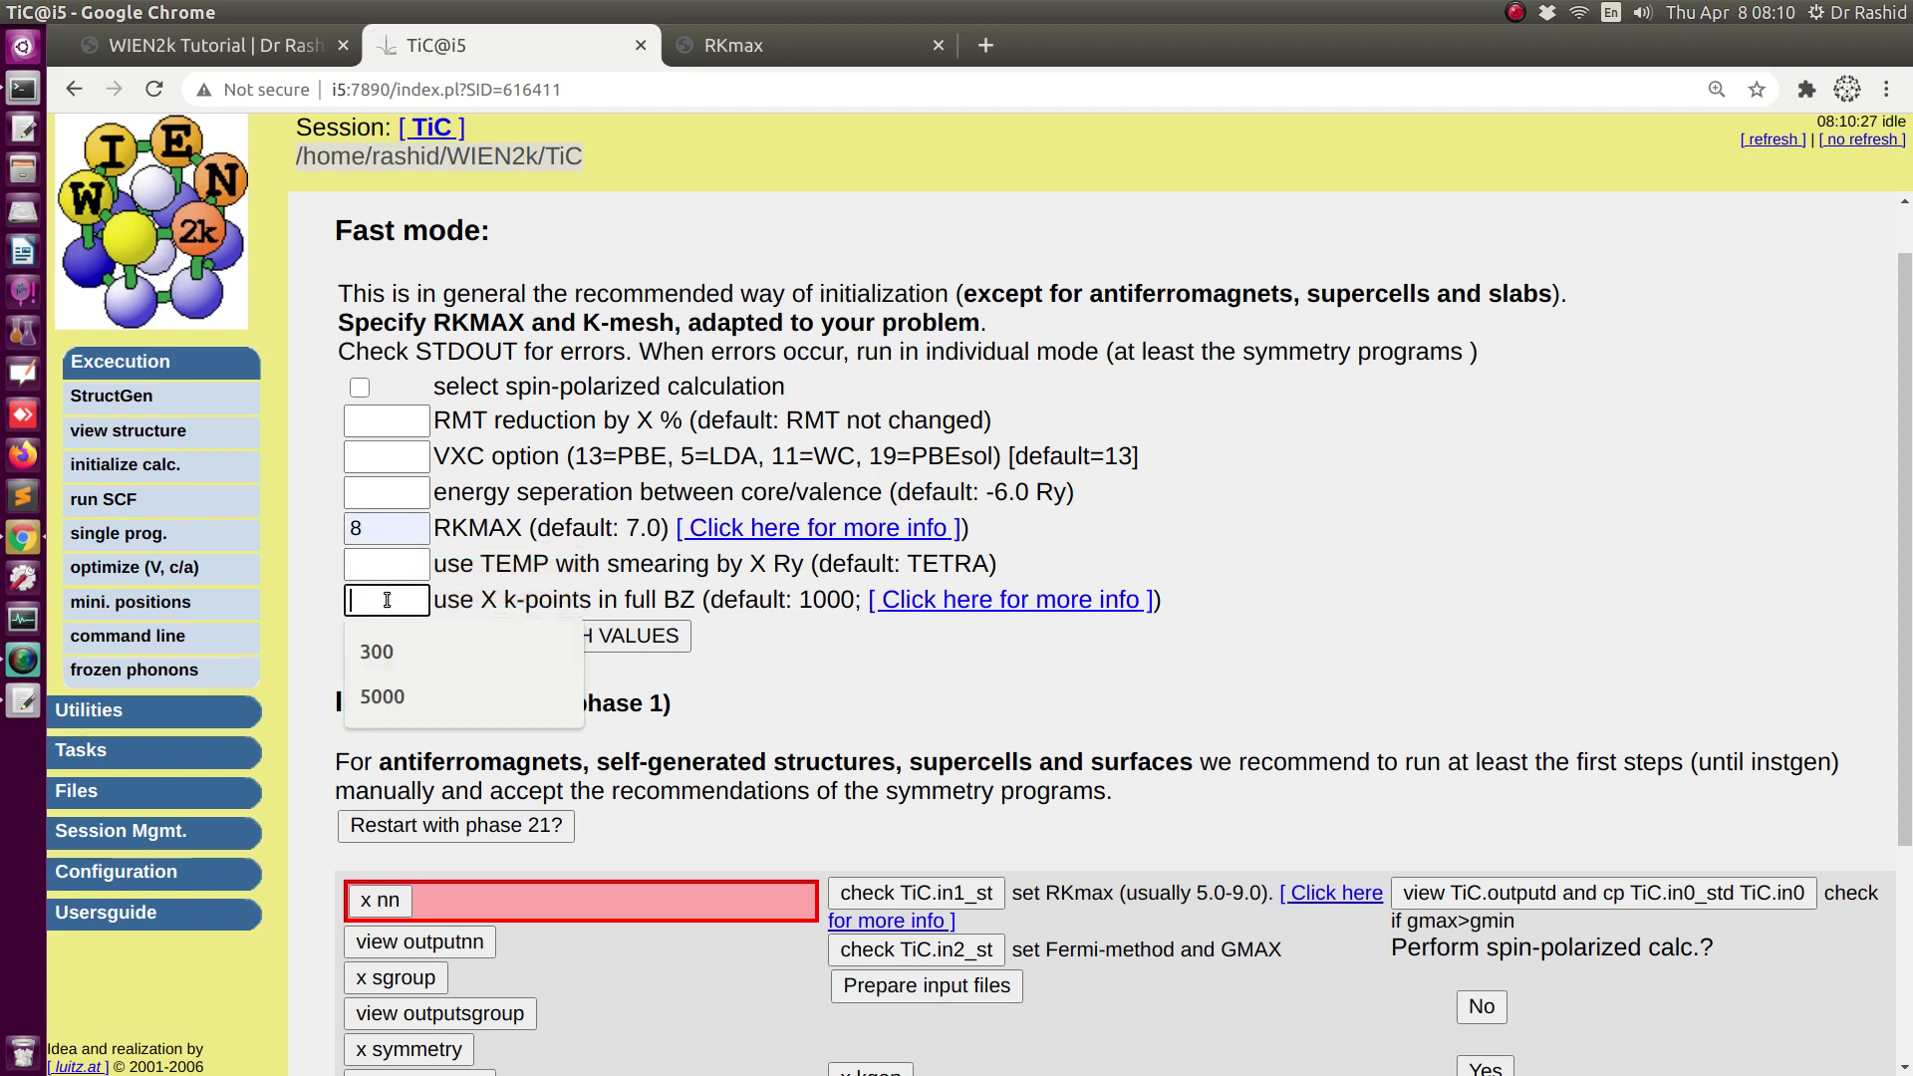
type("500")
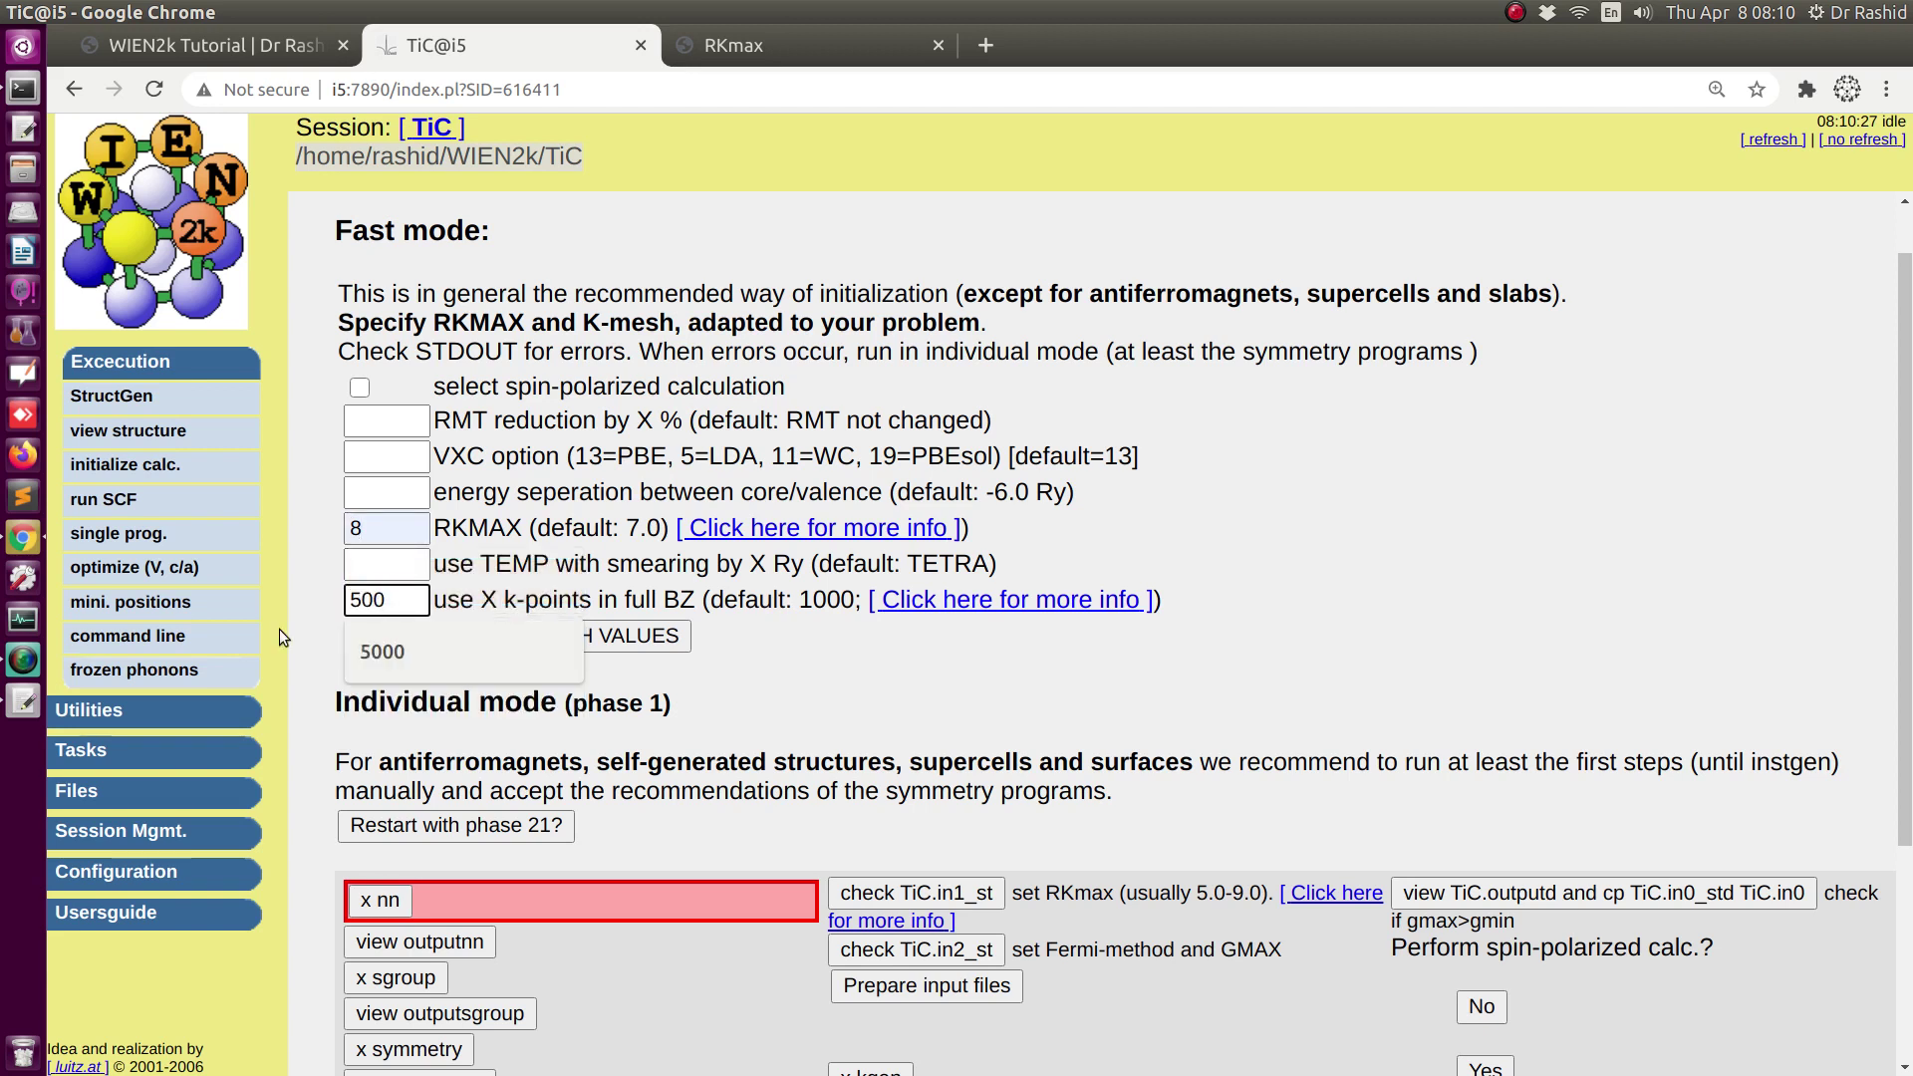
left_click(767, 614)
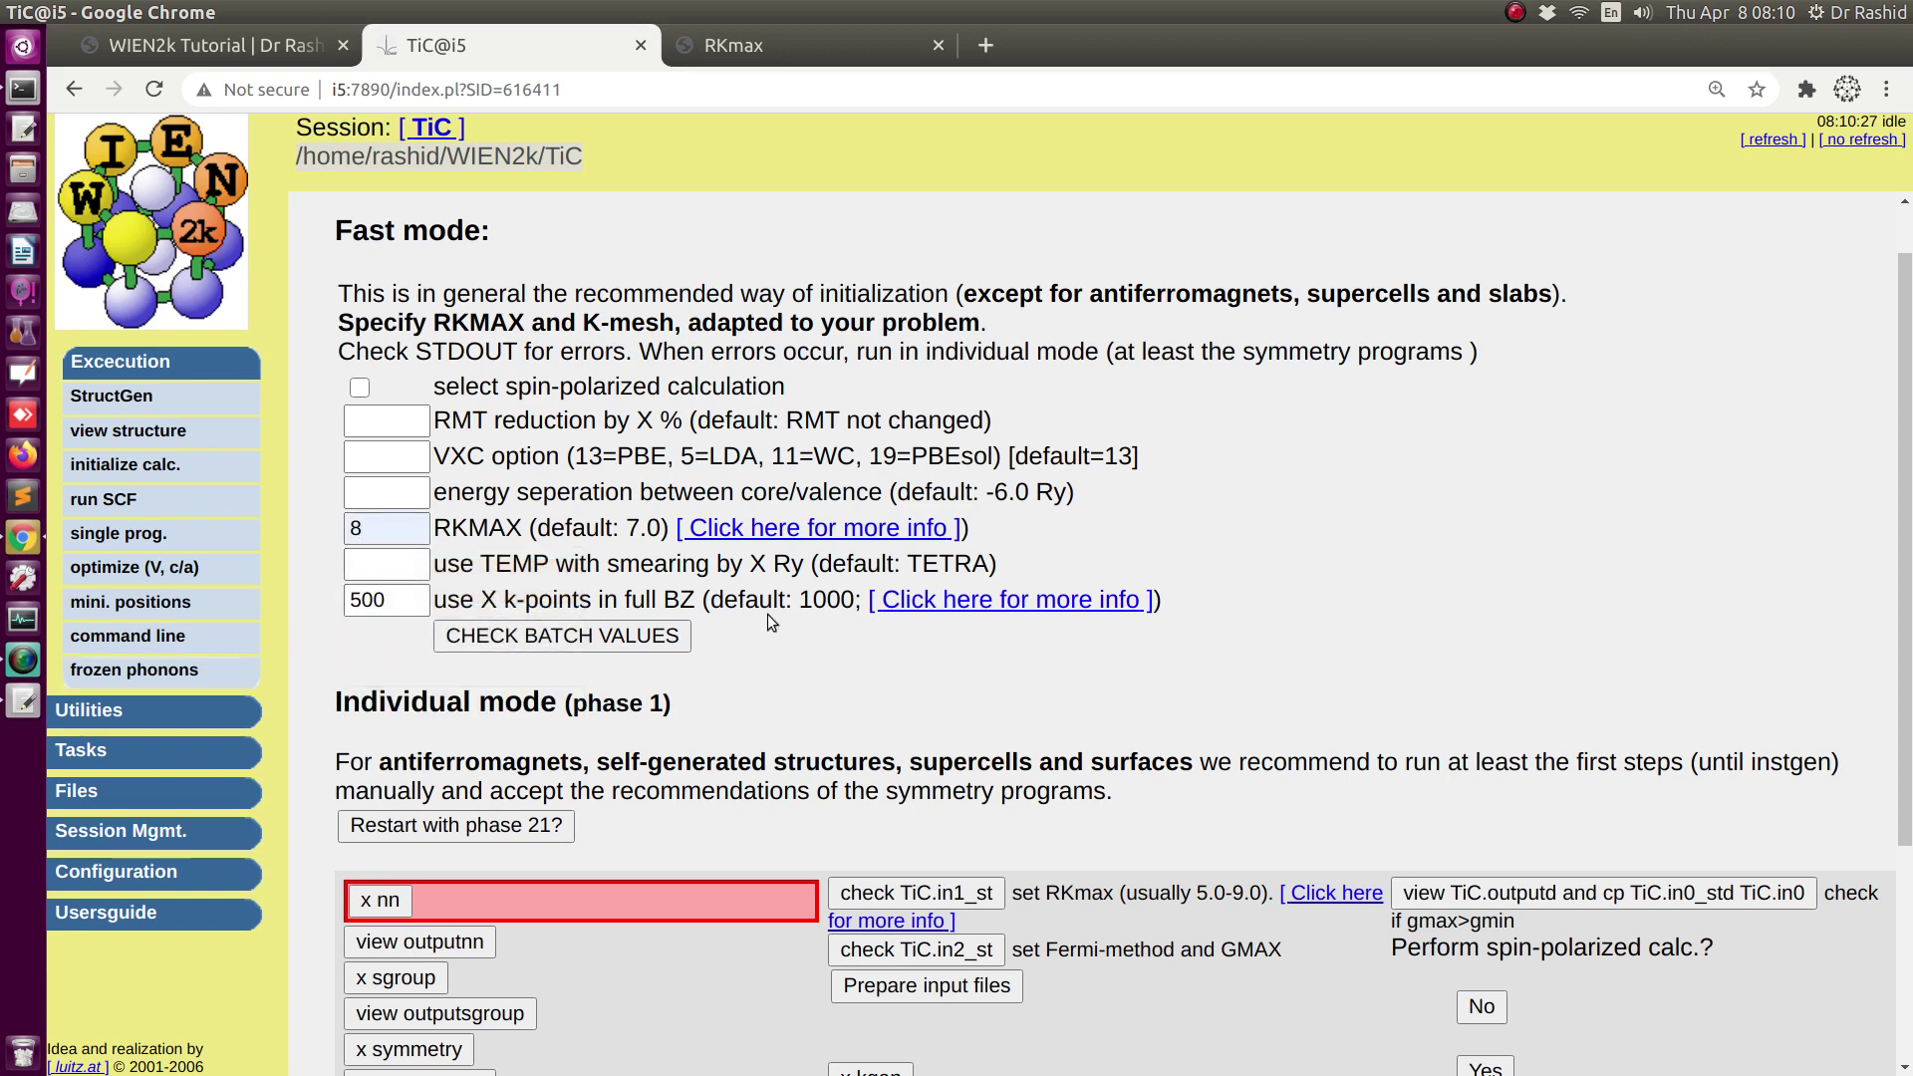
left_click(542, 636)
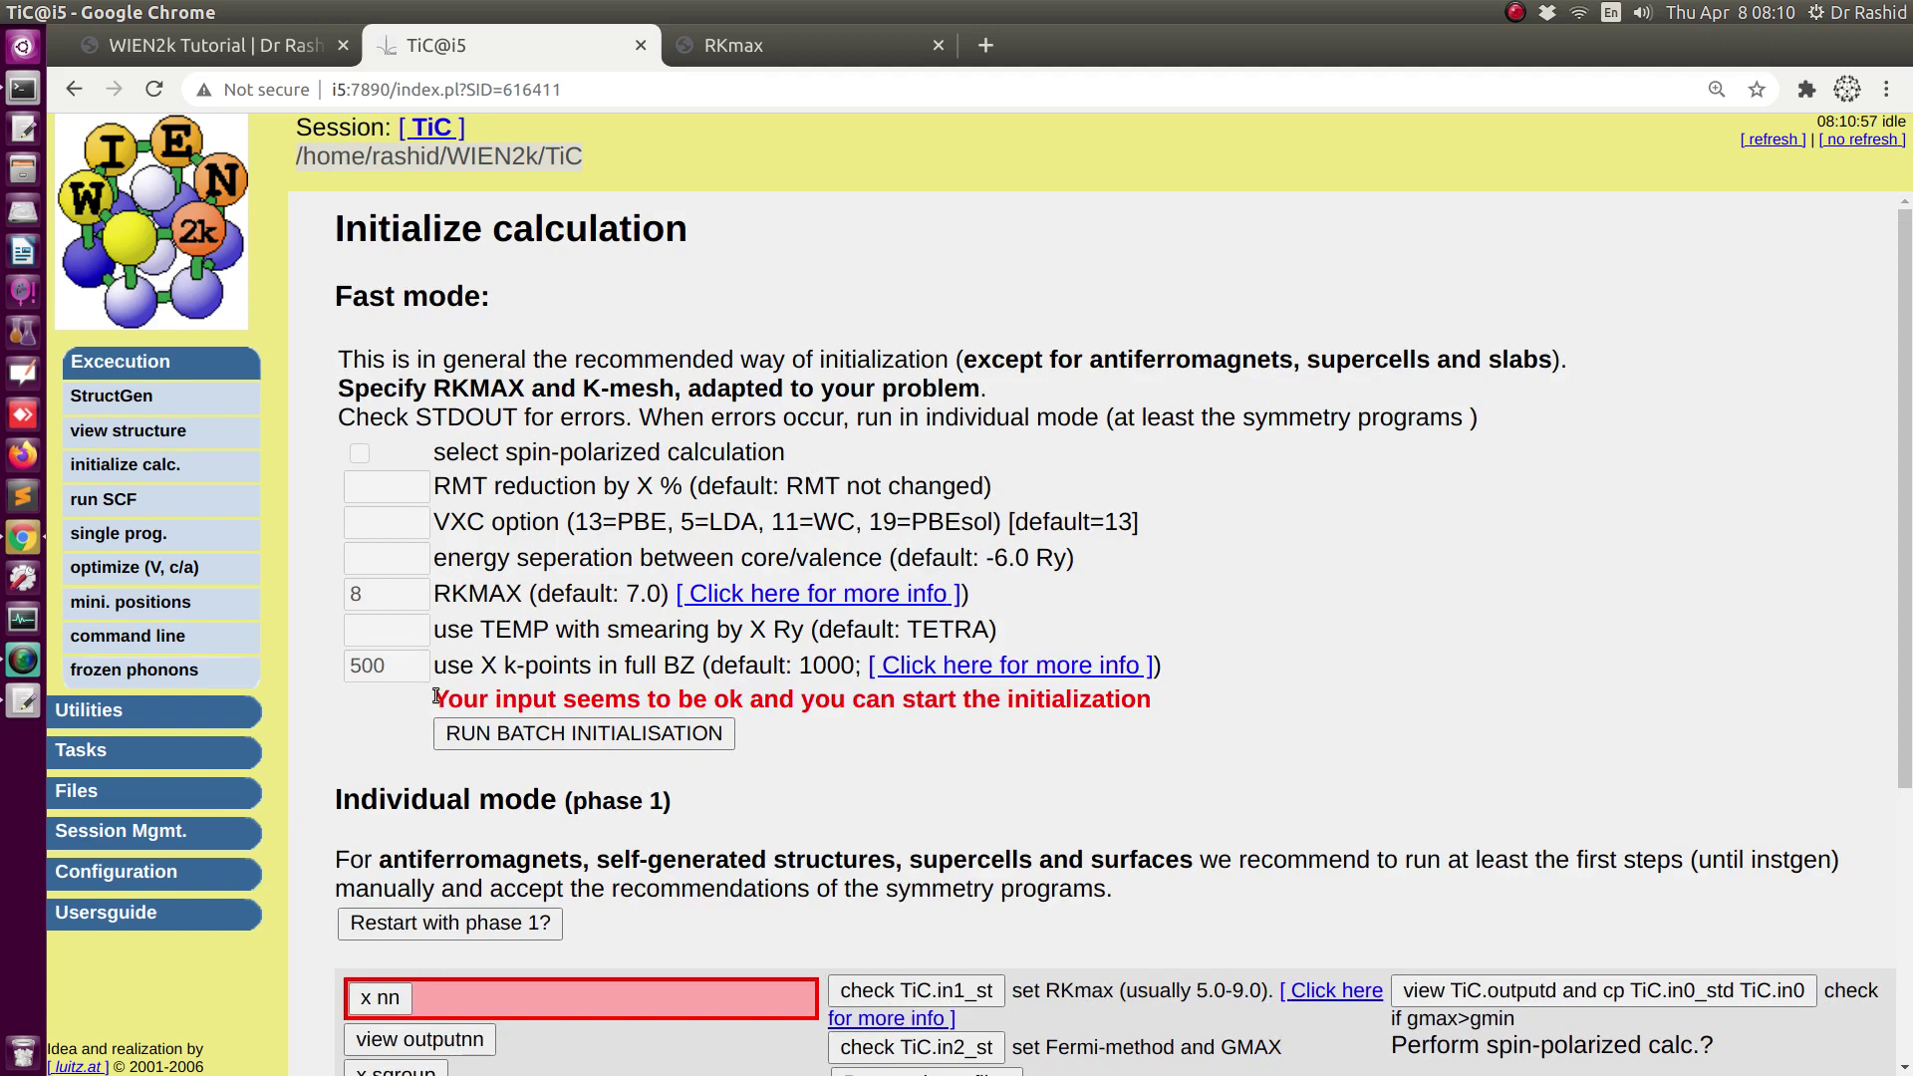
- Run the batch initialisation of the TiC case with the checked values
left_click_drag(435, 696, 1173, 704)
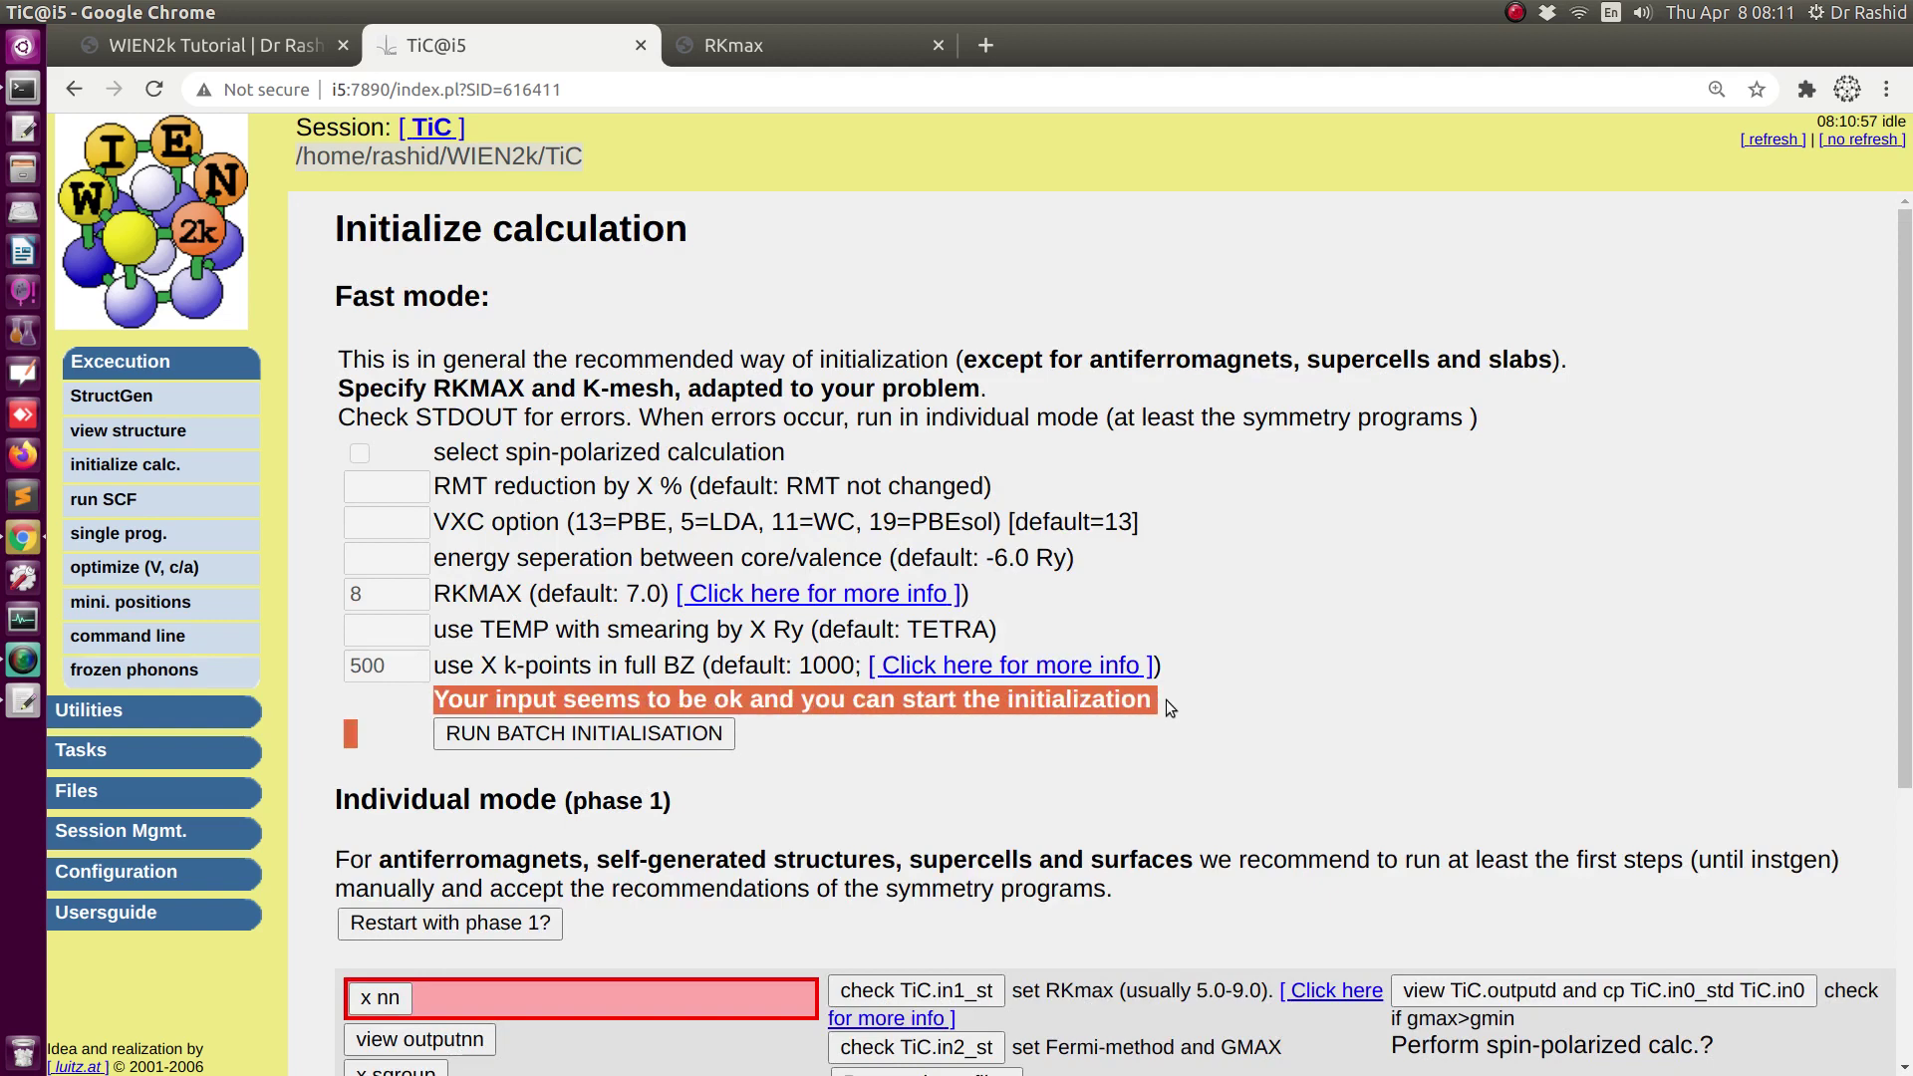
left_click(1166, 699)
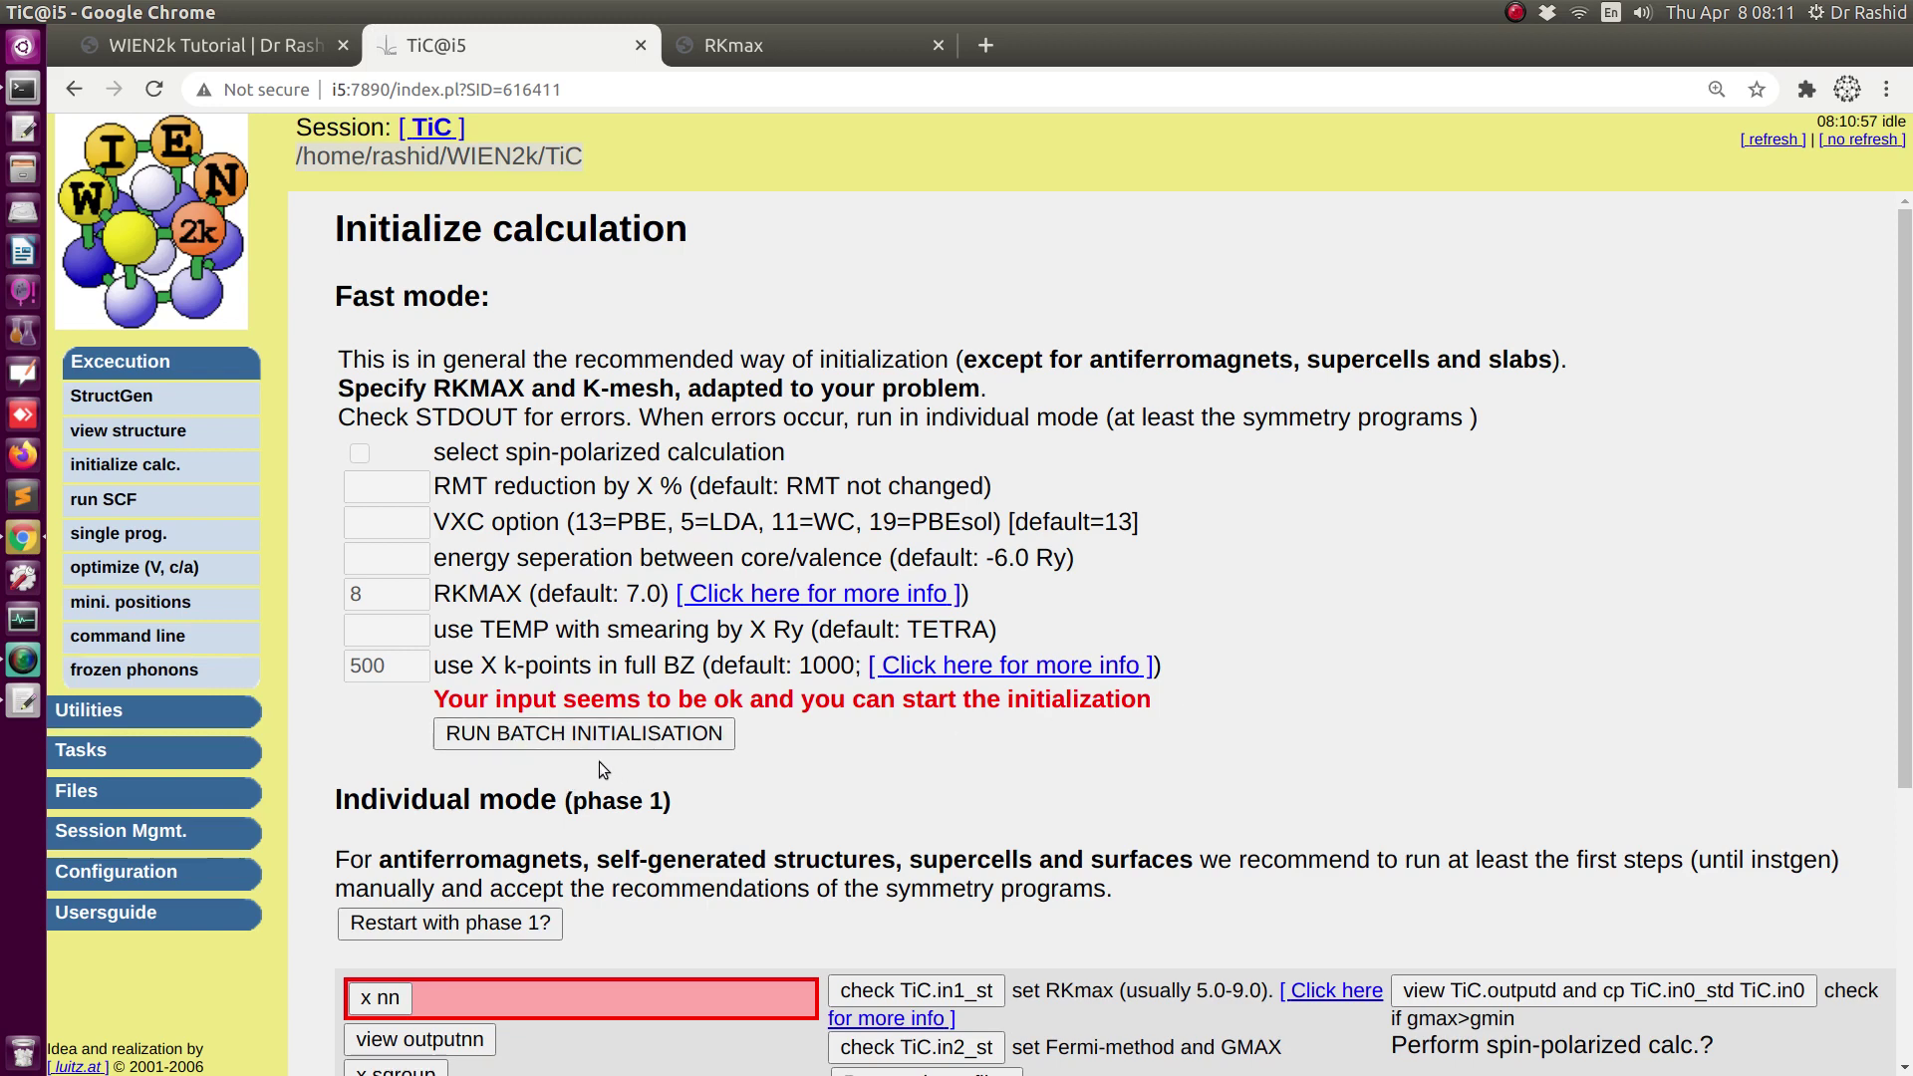
left_click(570, 737)
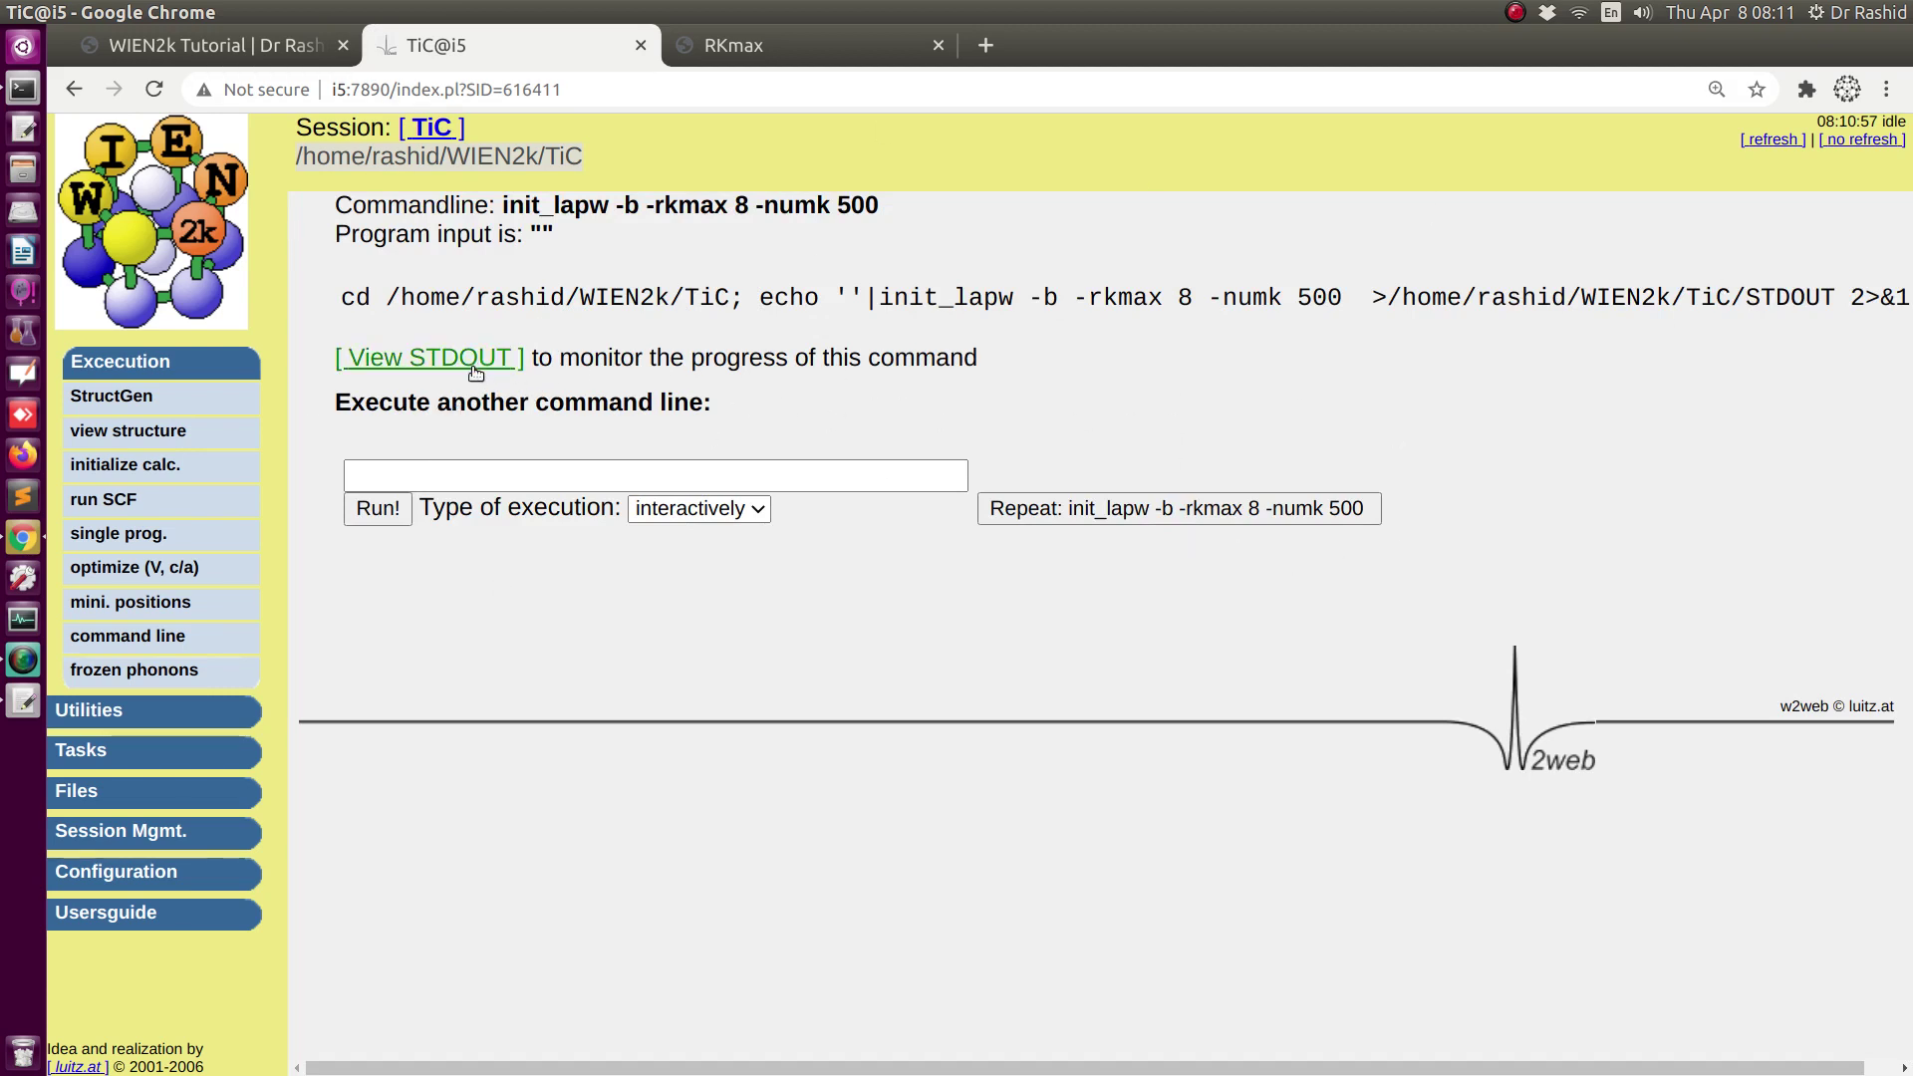
- View the STDOUT of the batch initialisation and reload it in reverse order to check its final lines
left_click(428, 361)
scroll(658, 479, "down", 15)
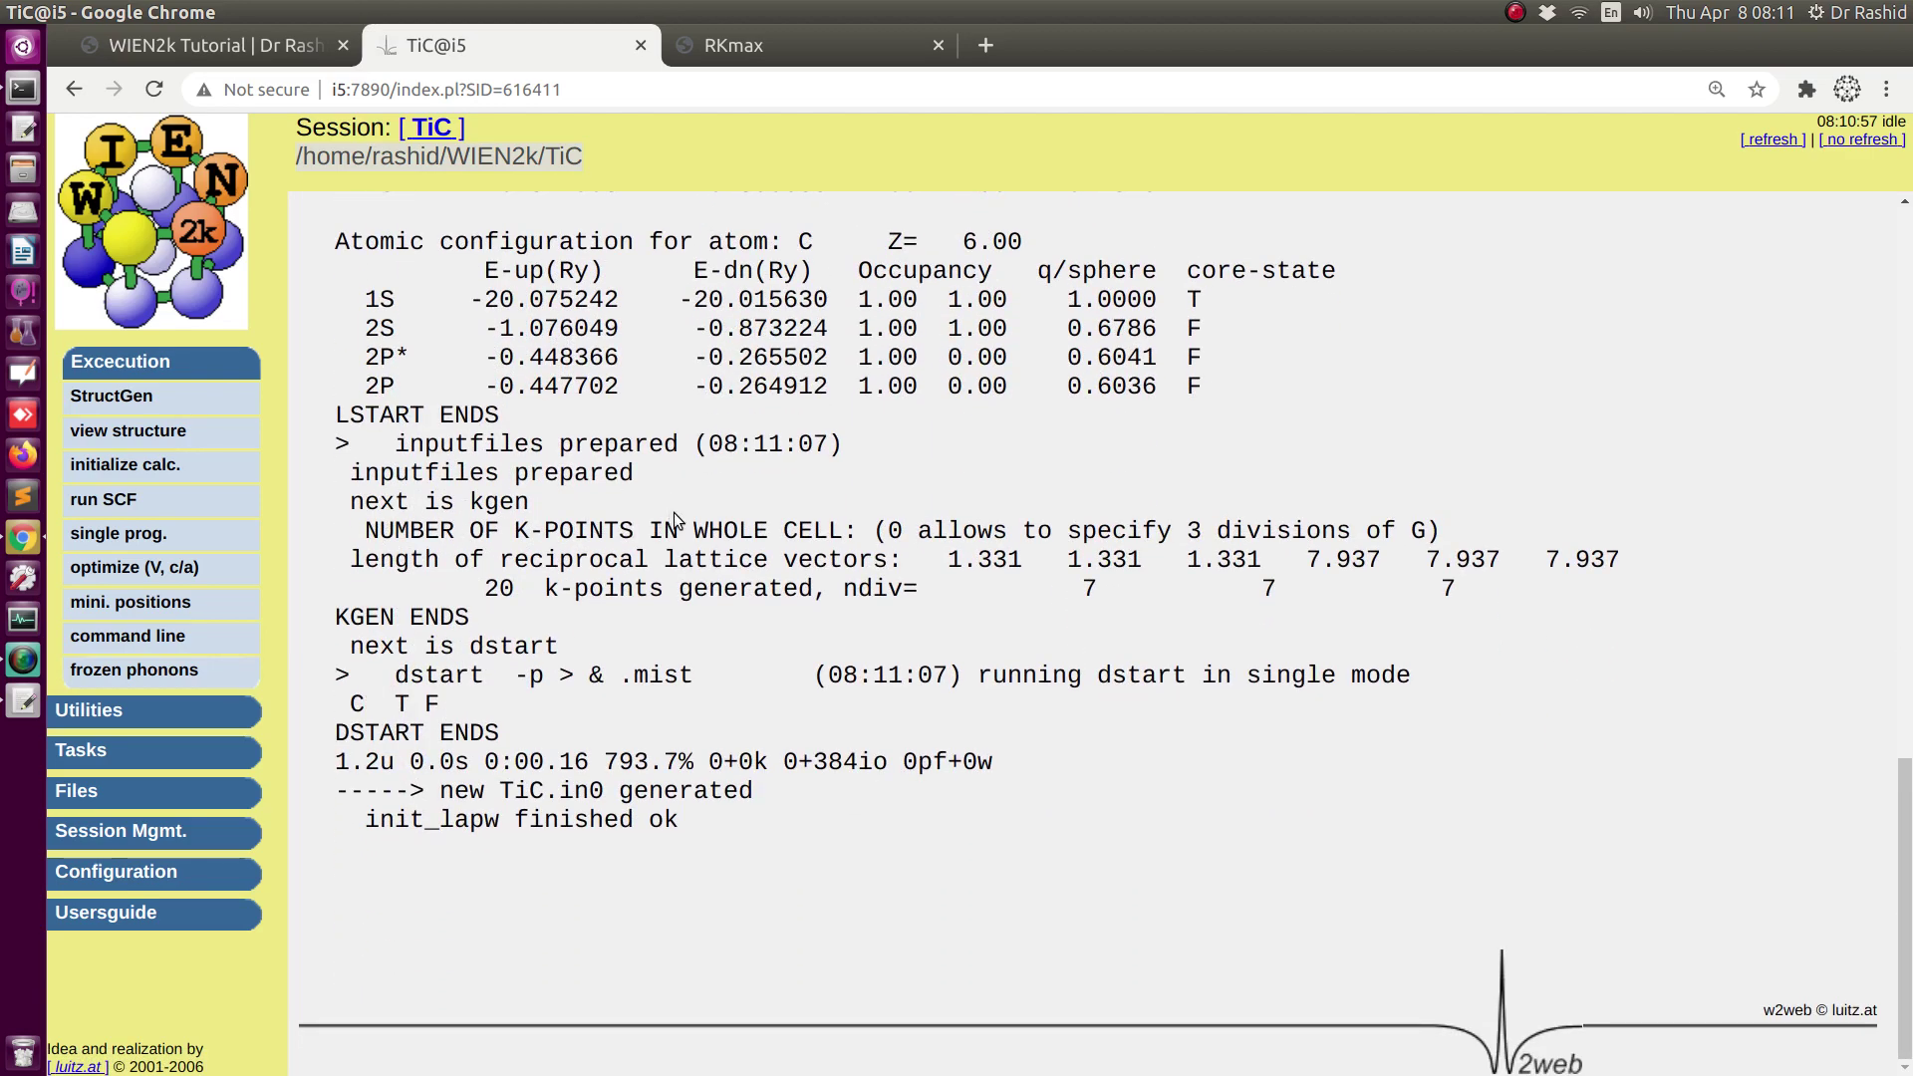
scroll(673, 512, "up", 15)
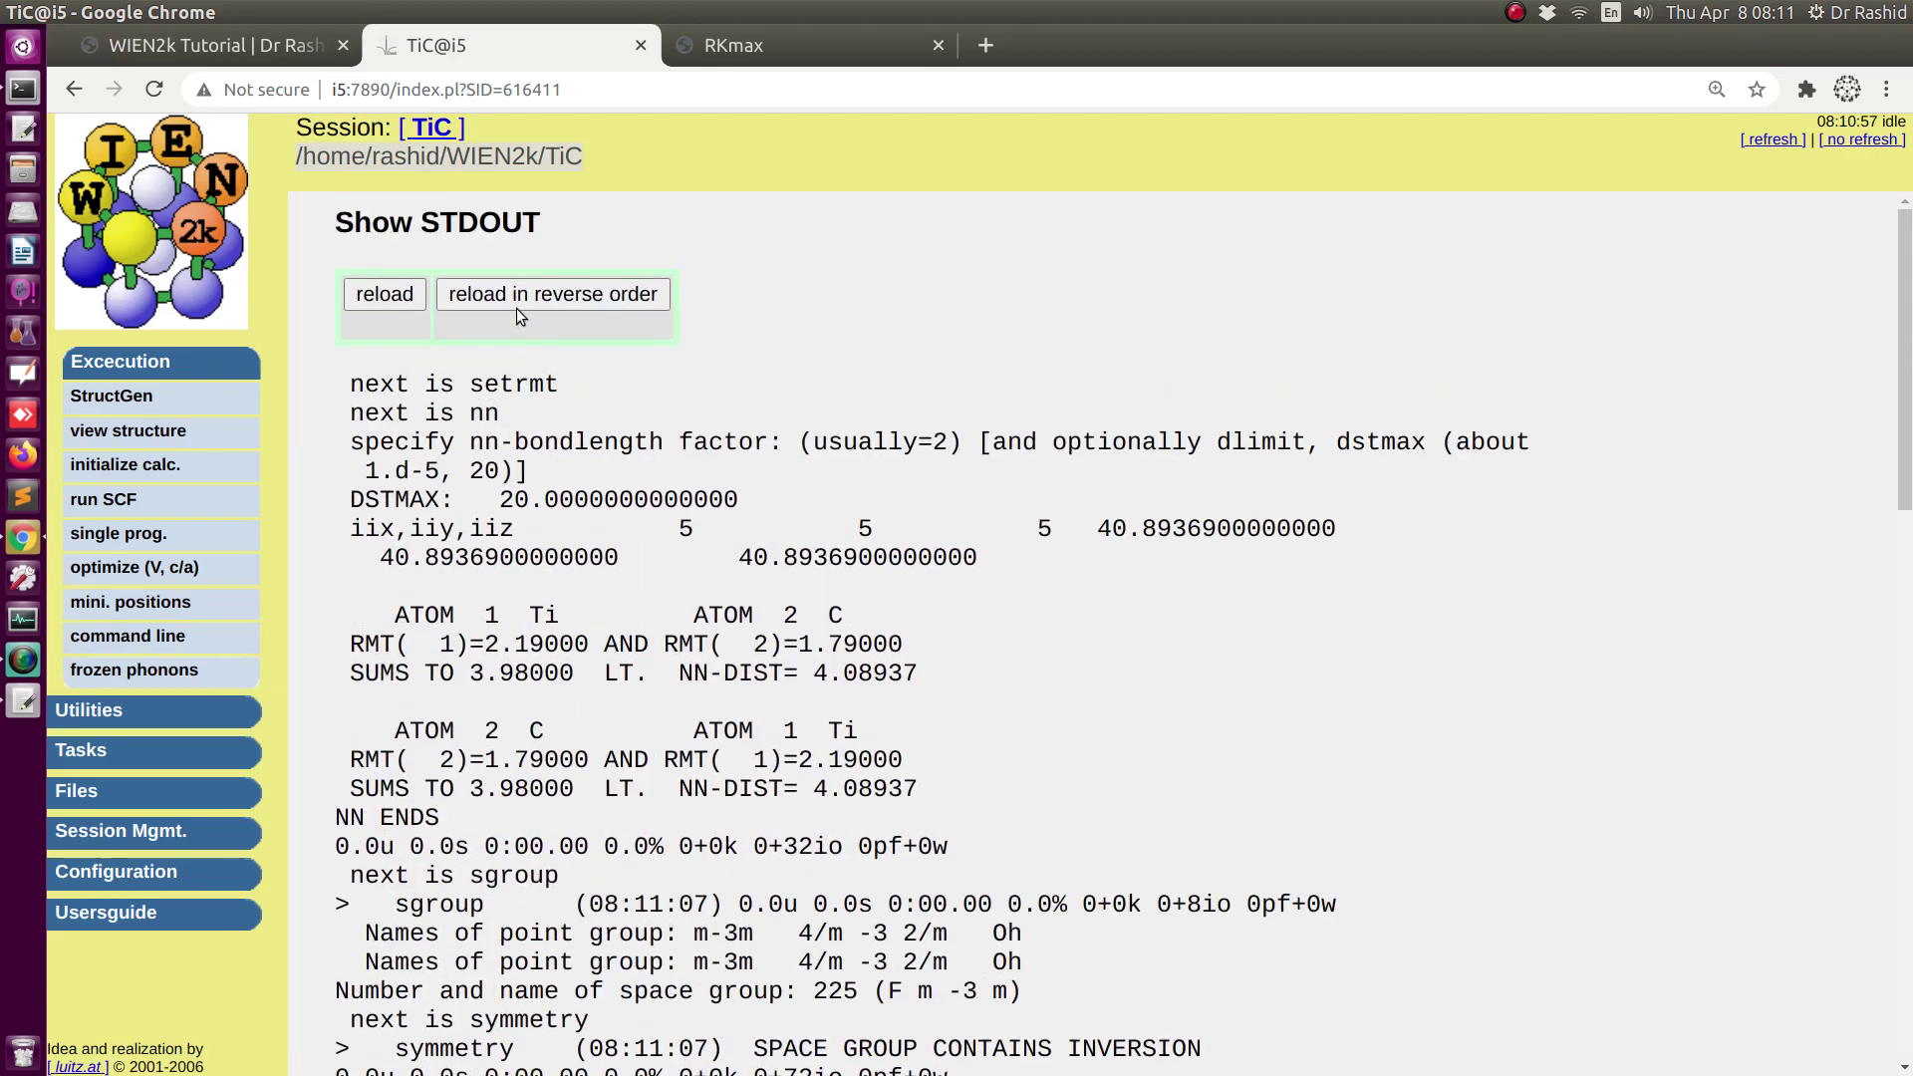
left_click(518, 299)
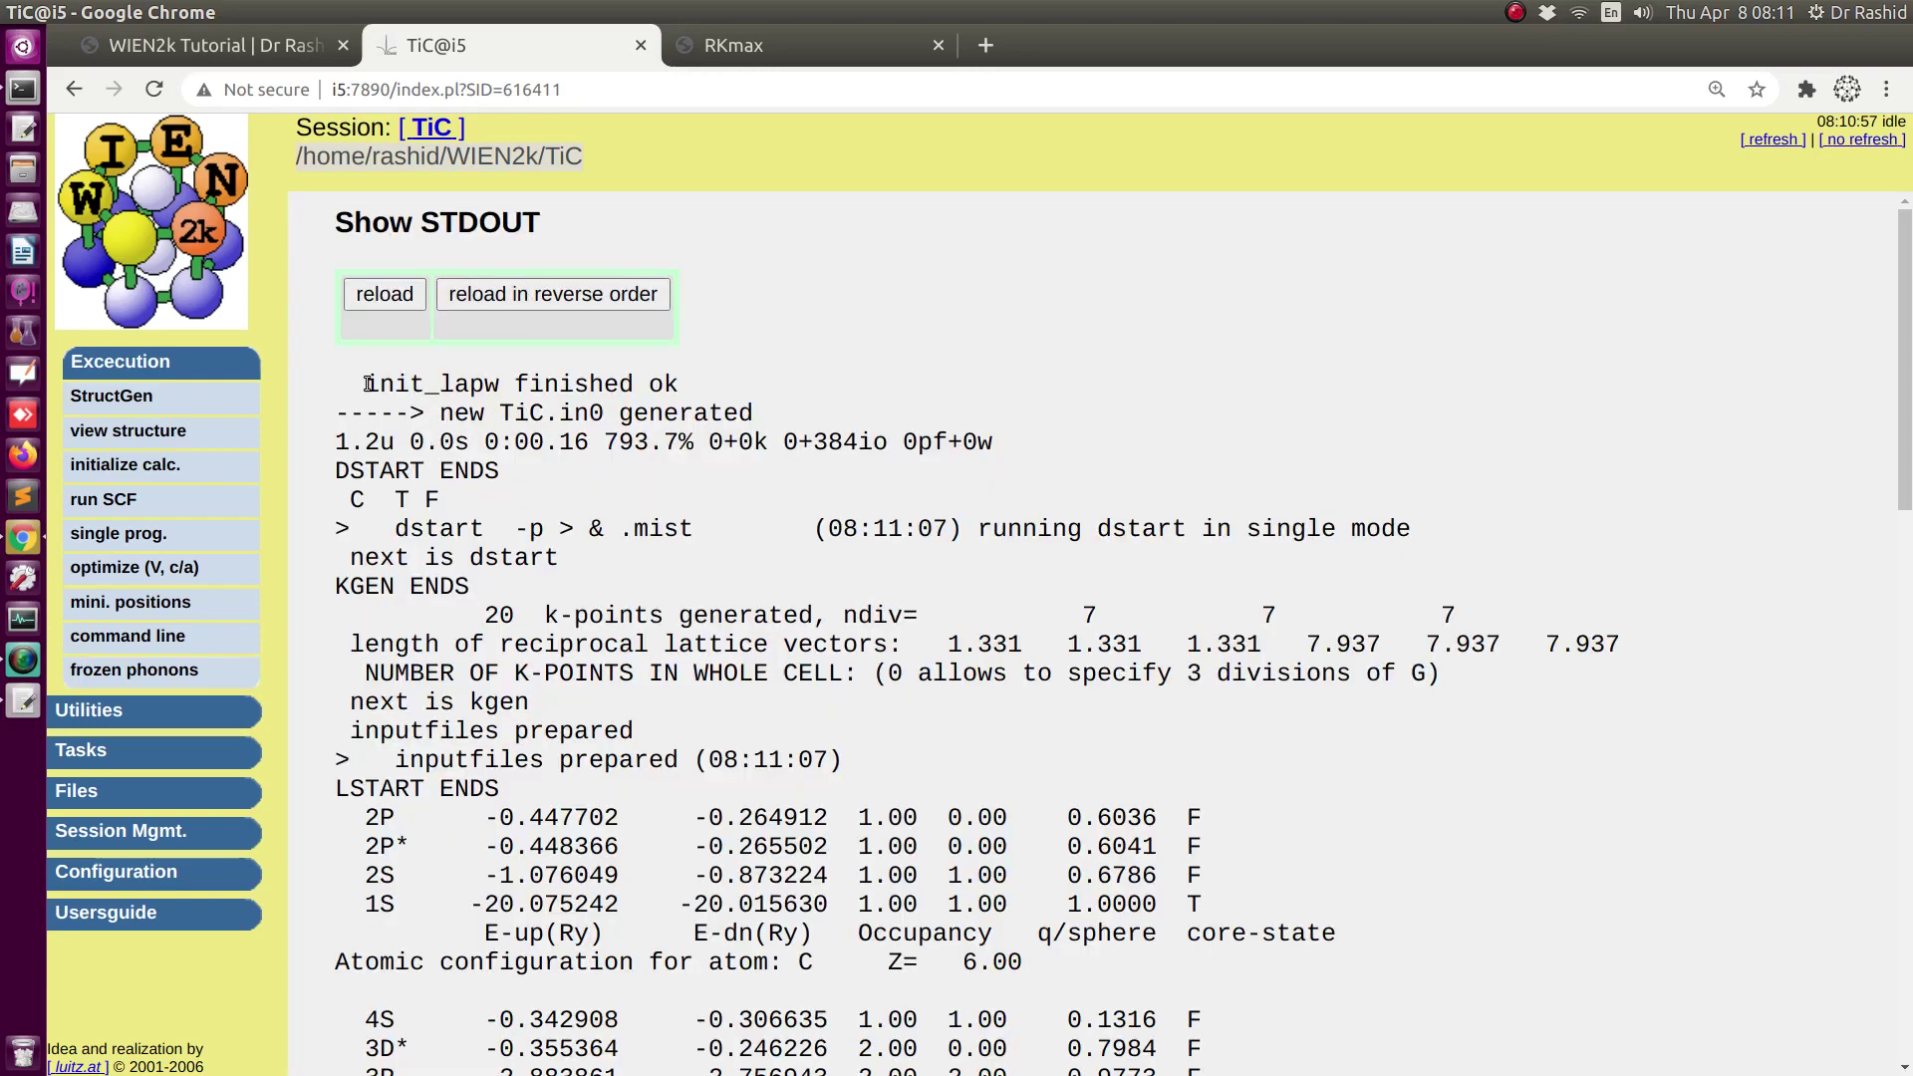
left_click_drag(367, 385, 684, 387)
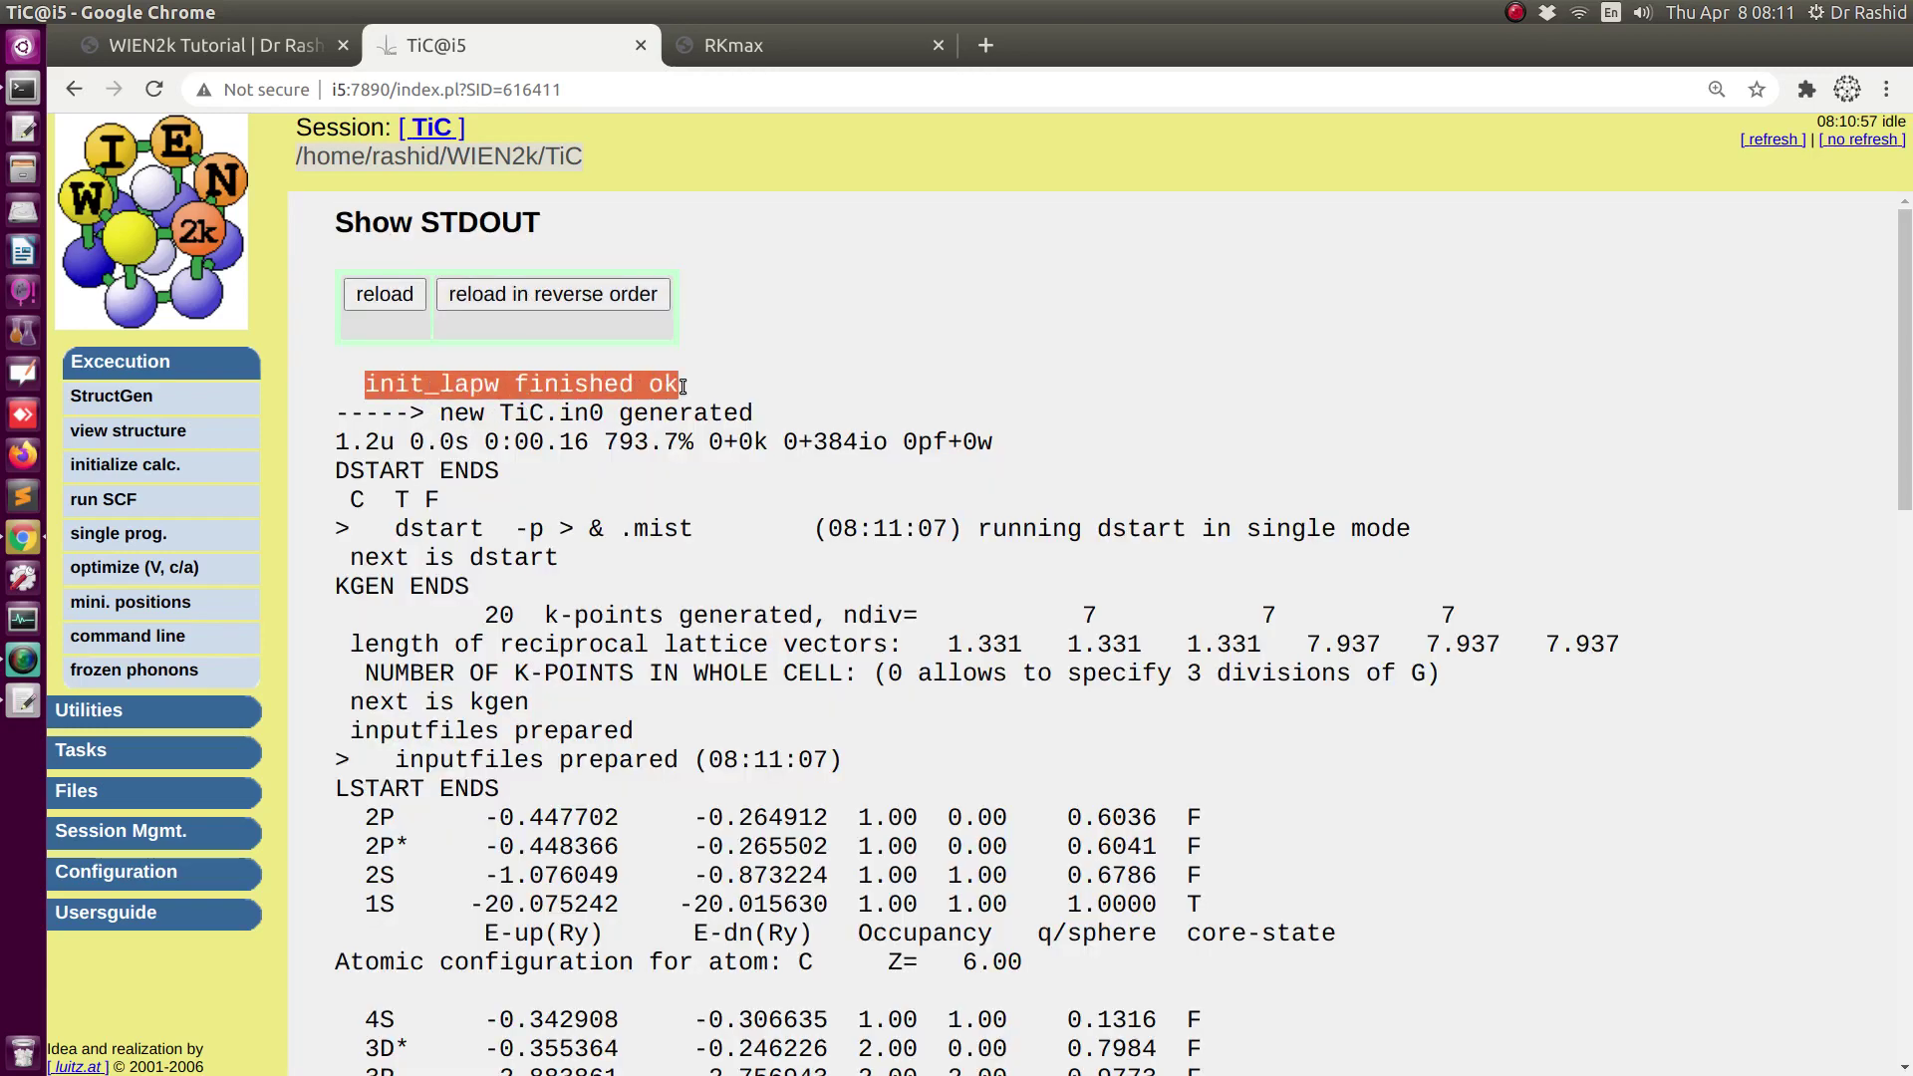
left_click(534, 399)
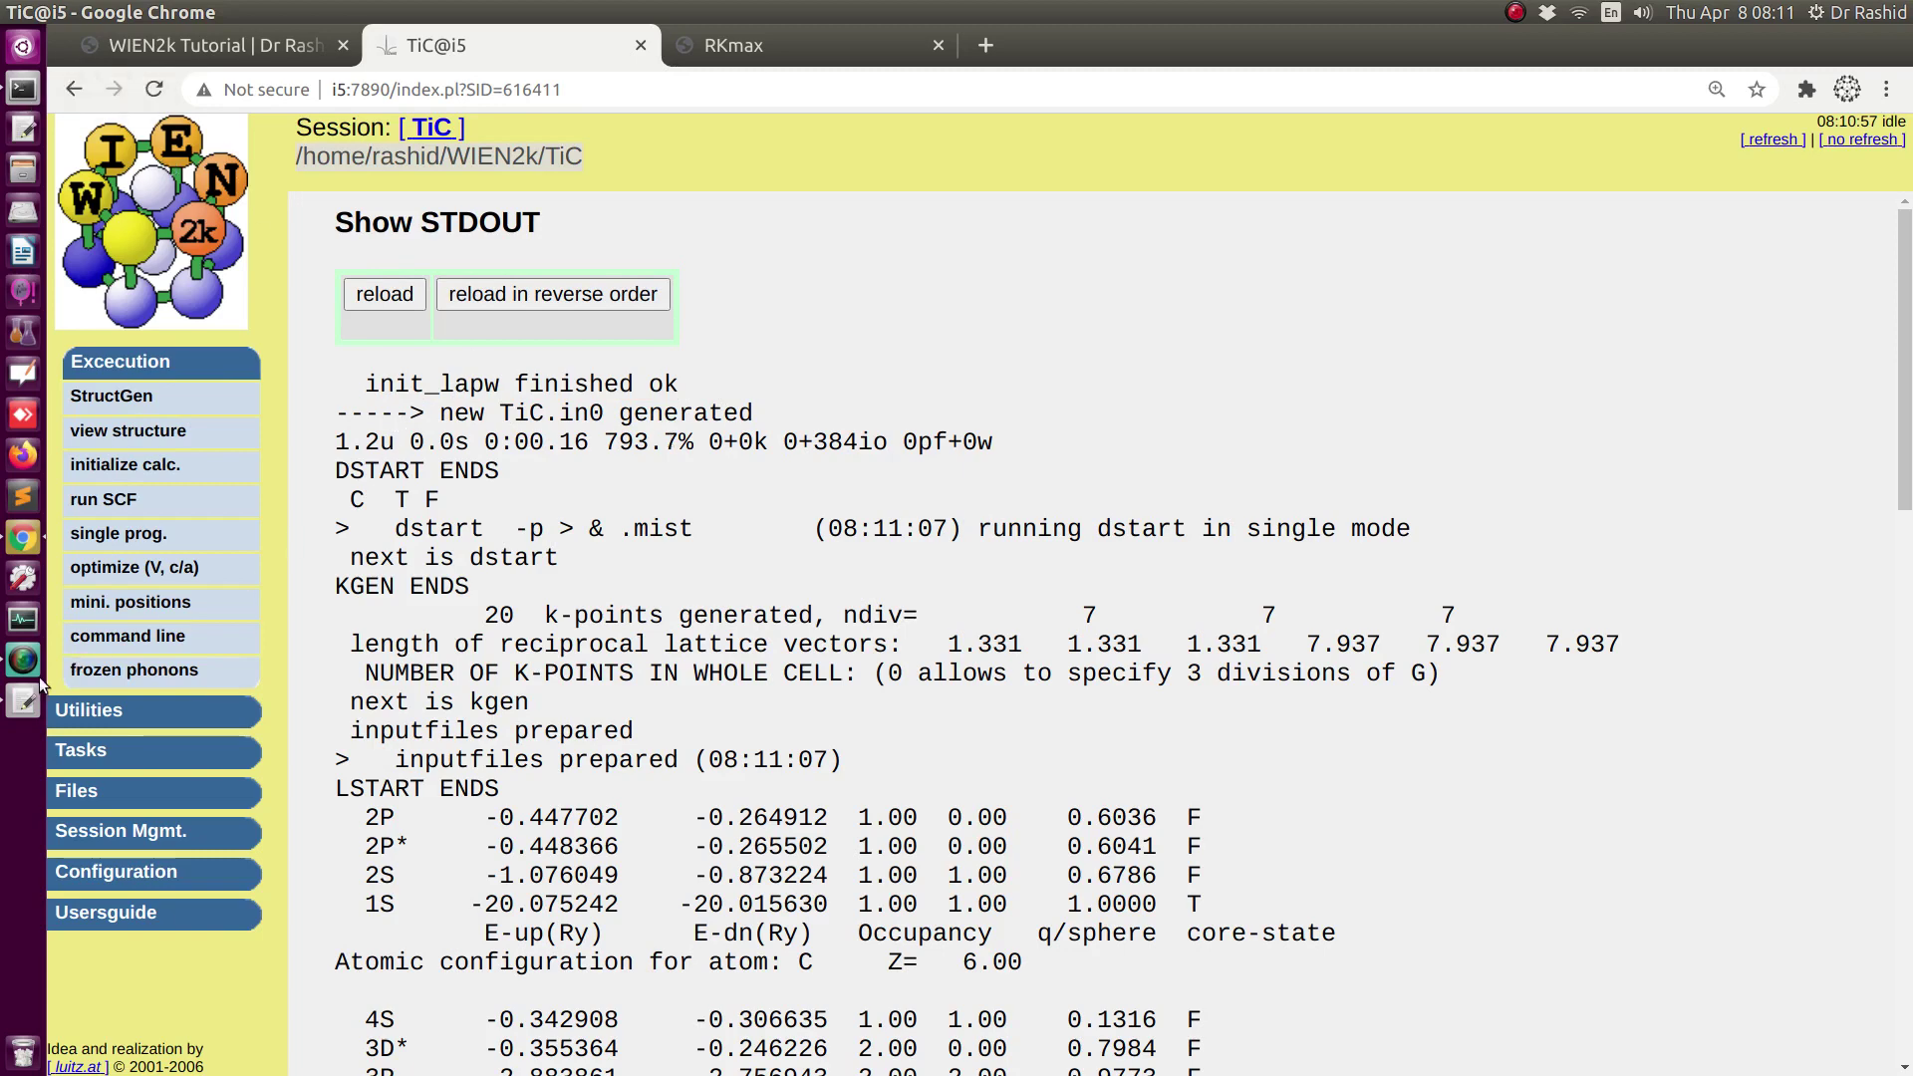
- Switch to the terminal and list the generated TiC files with ls and the input files with lsi
key("alt+Tab")
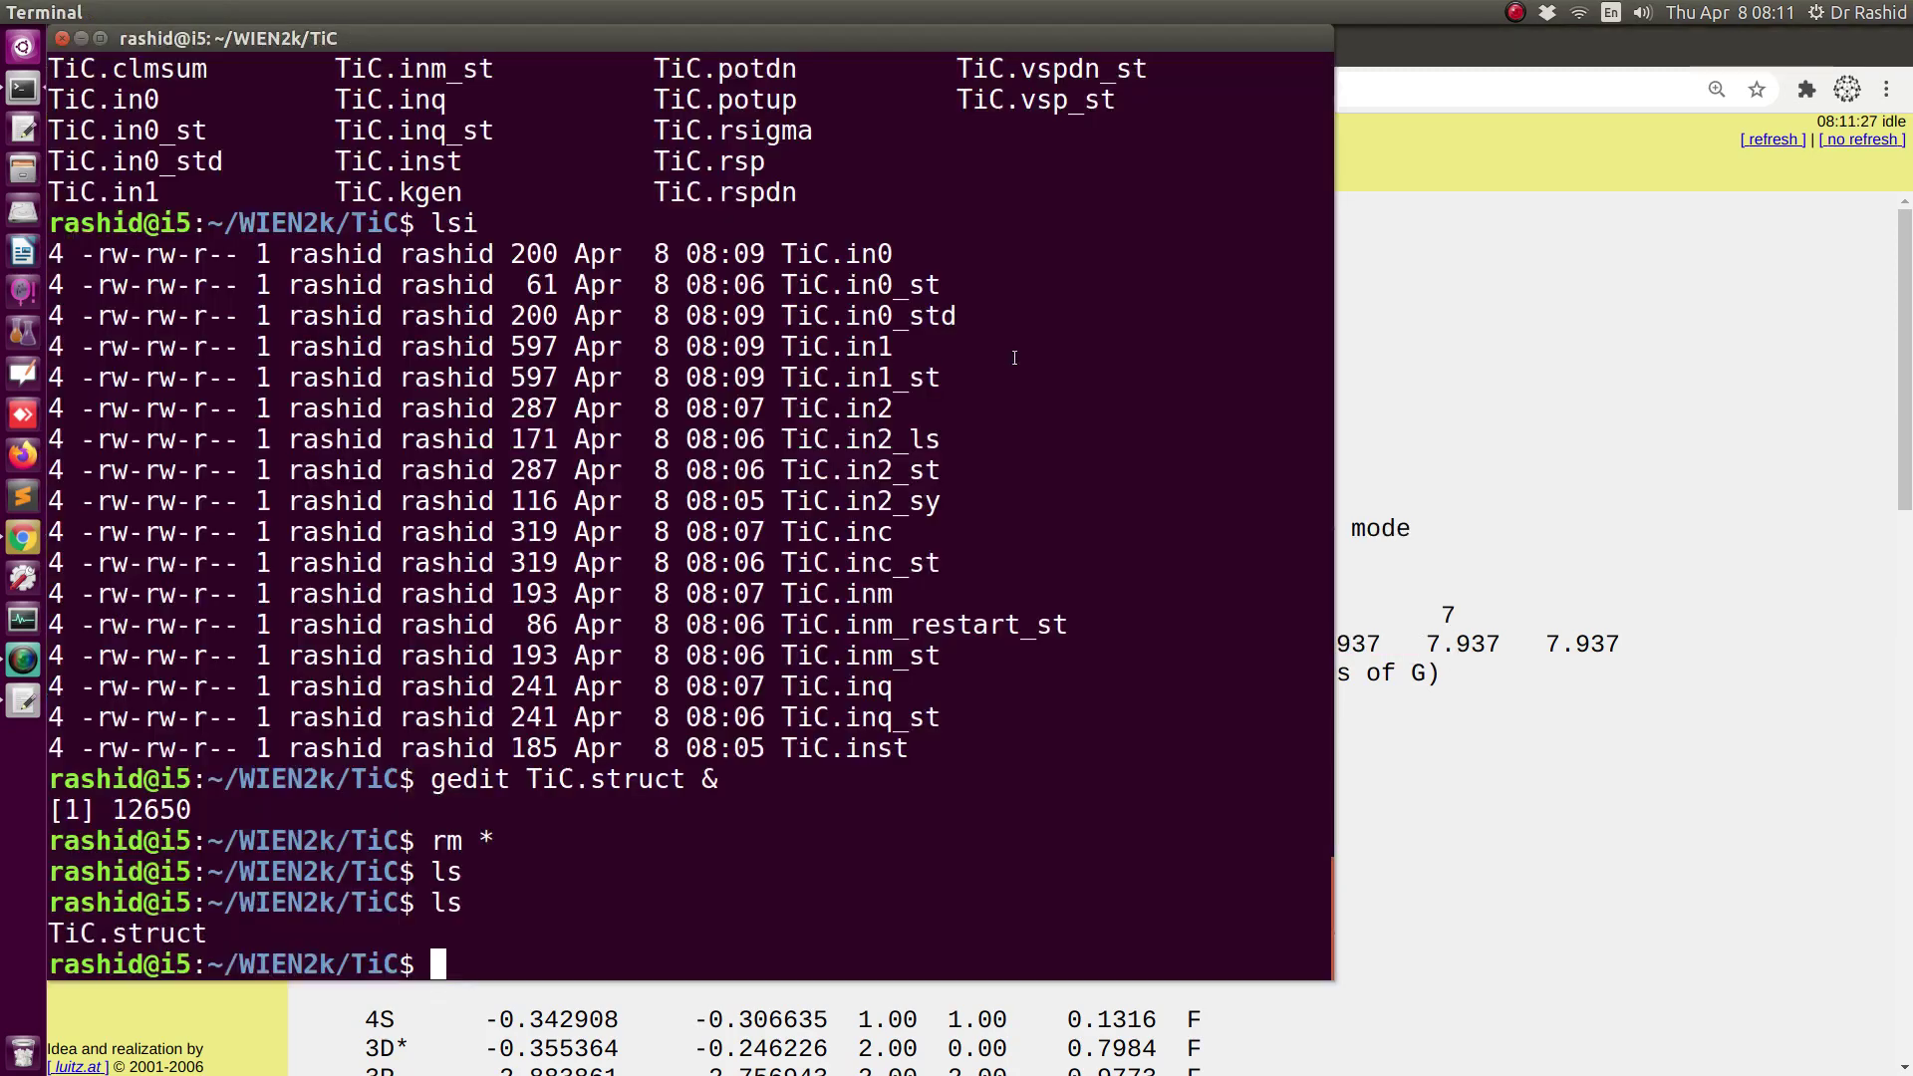
type("ls")
key("Return")
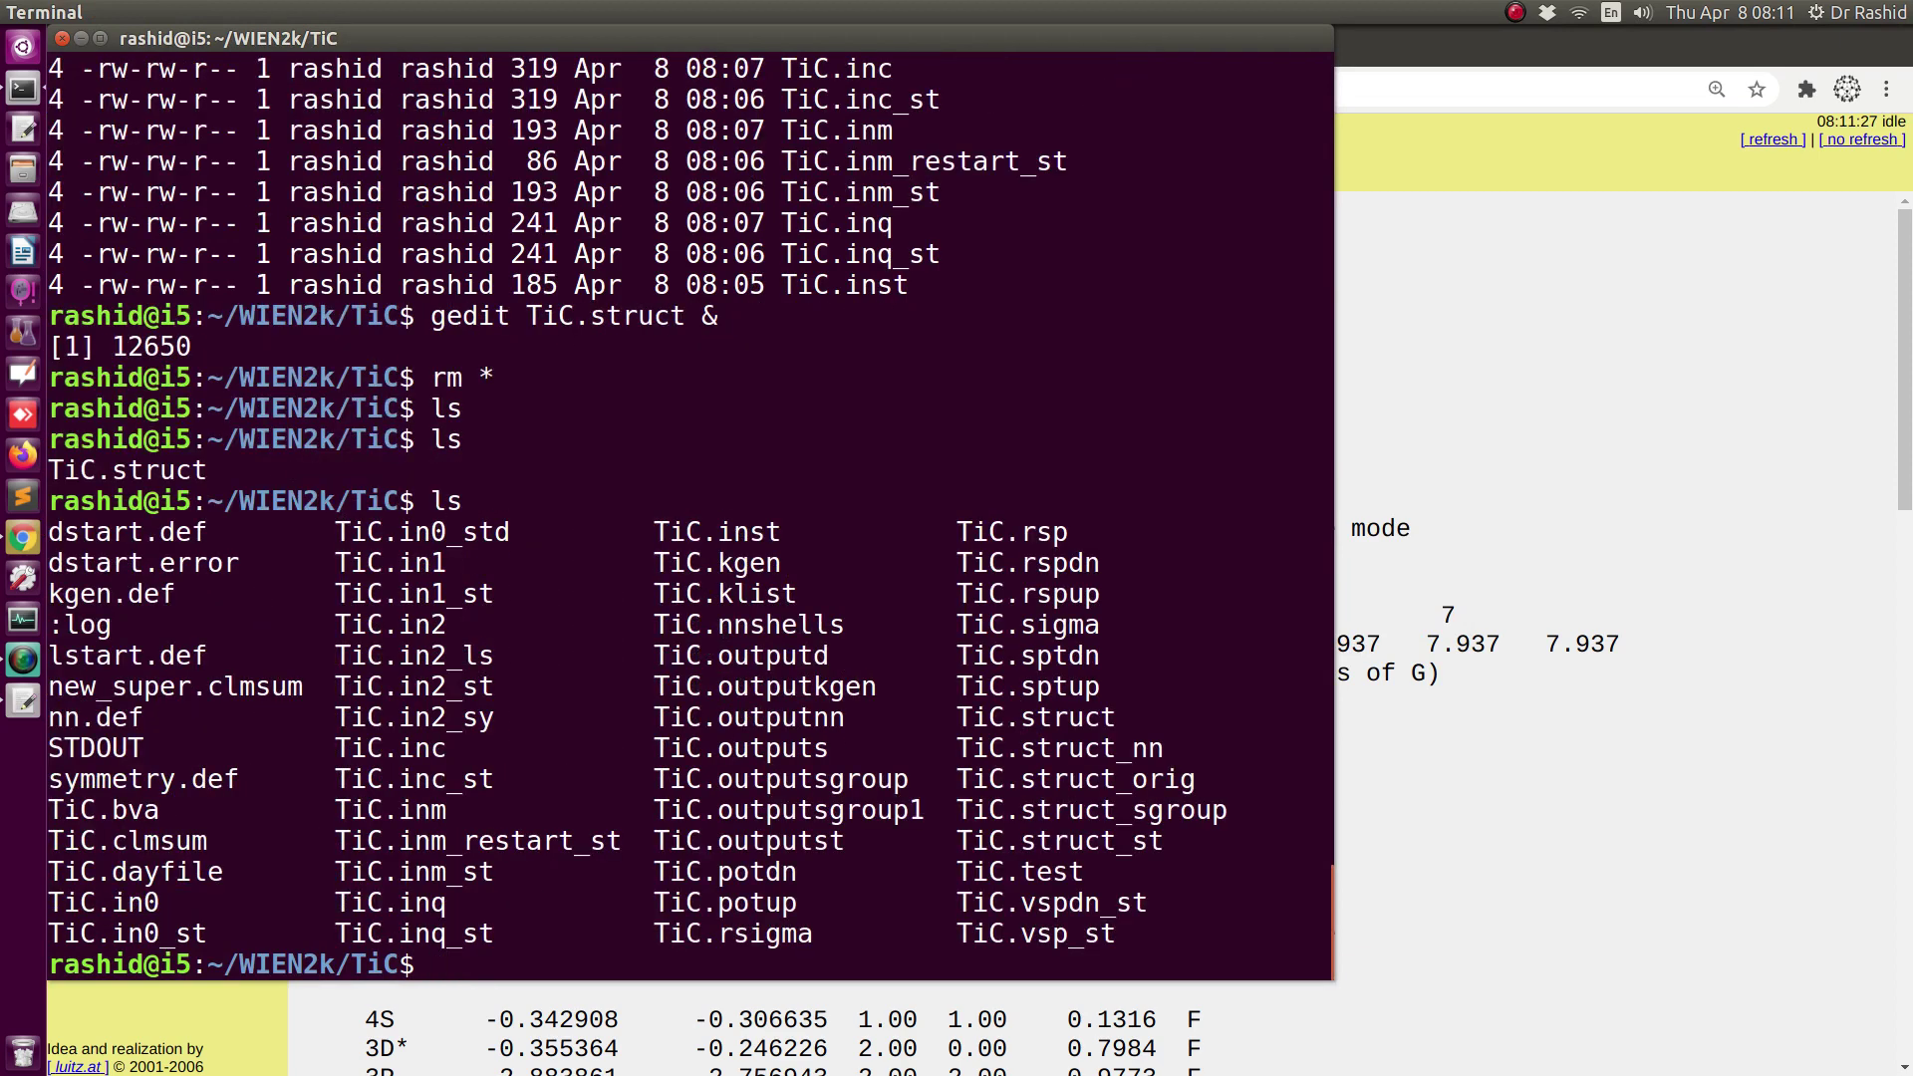
type("lsi")
key("Return")
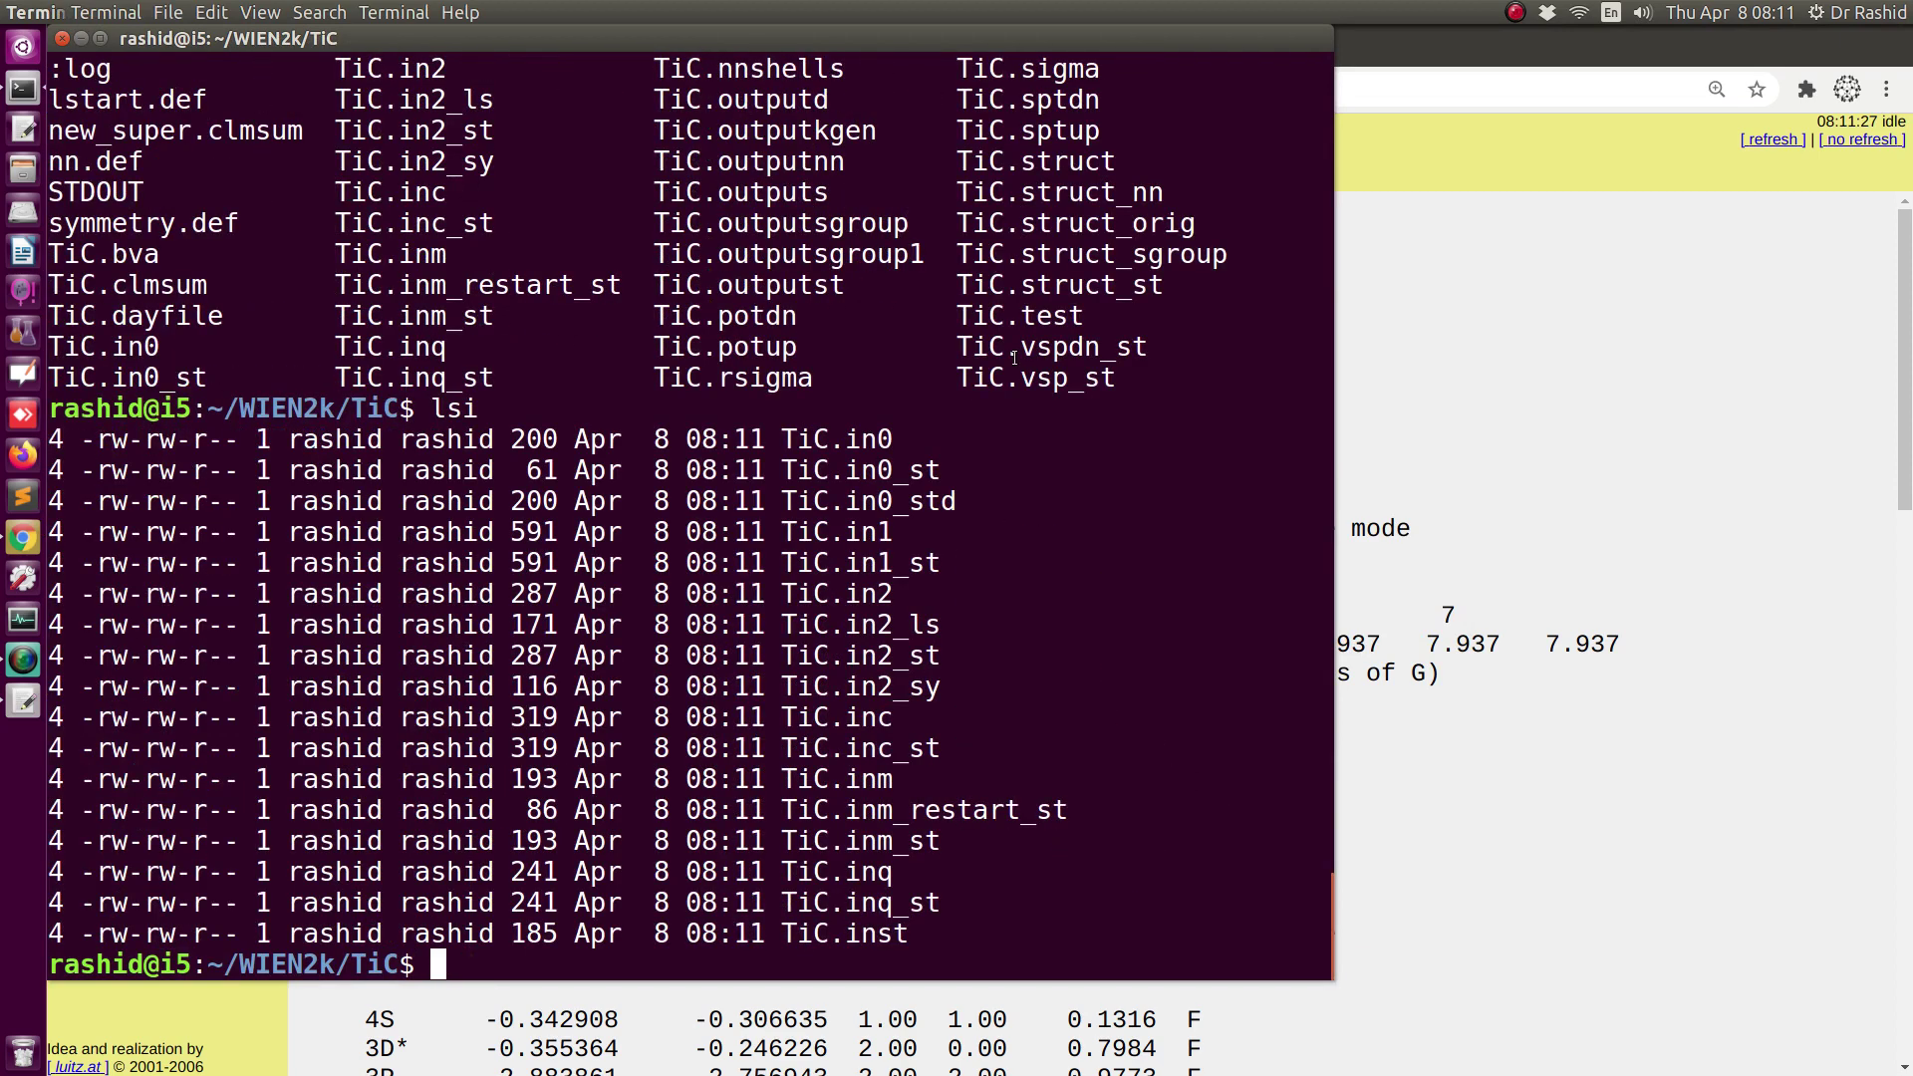
- Return to the STDOUT page in Chrome and copy the command name init_lapw
key("alt+Tab")
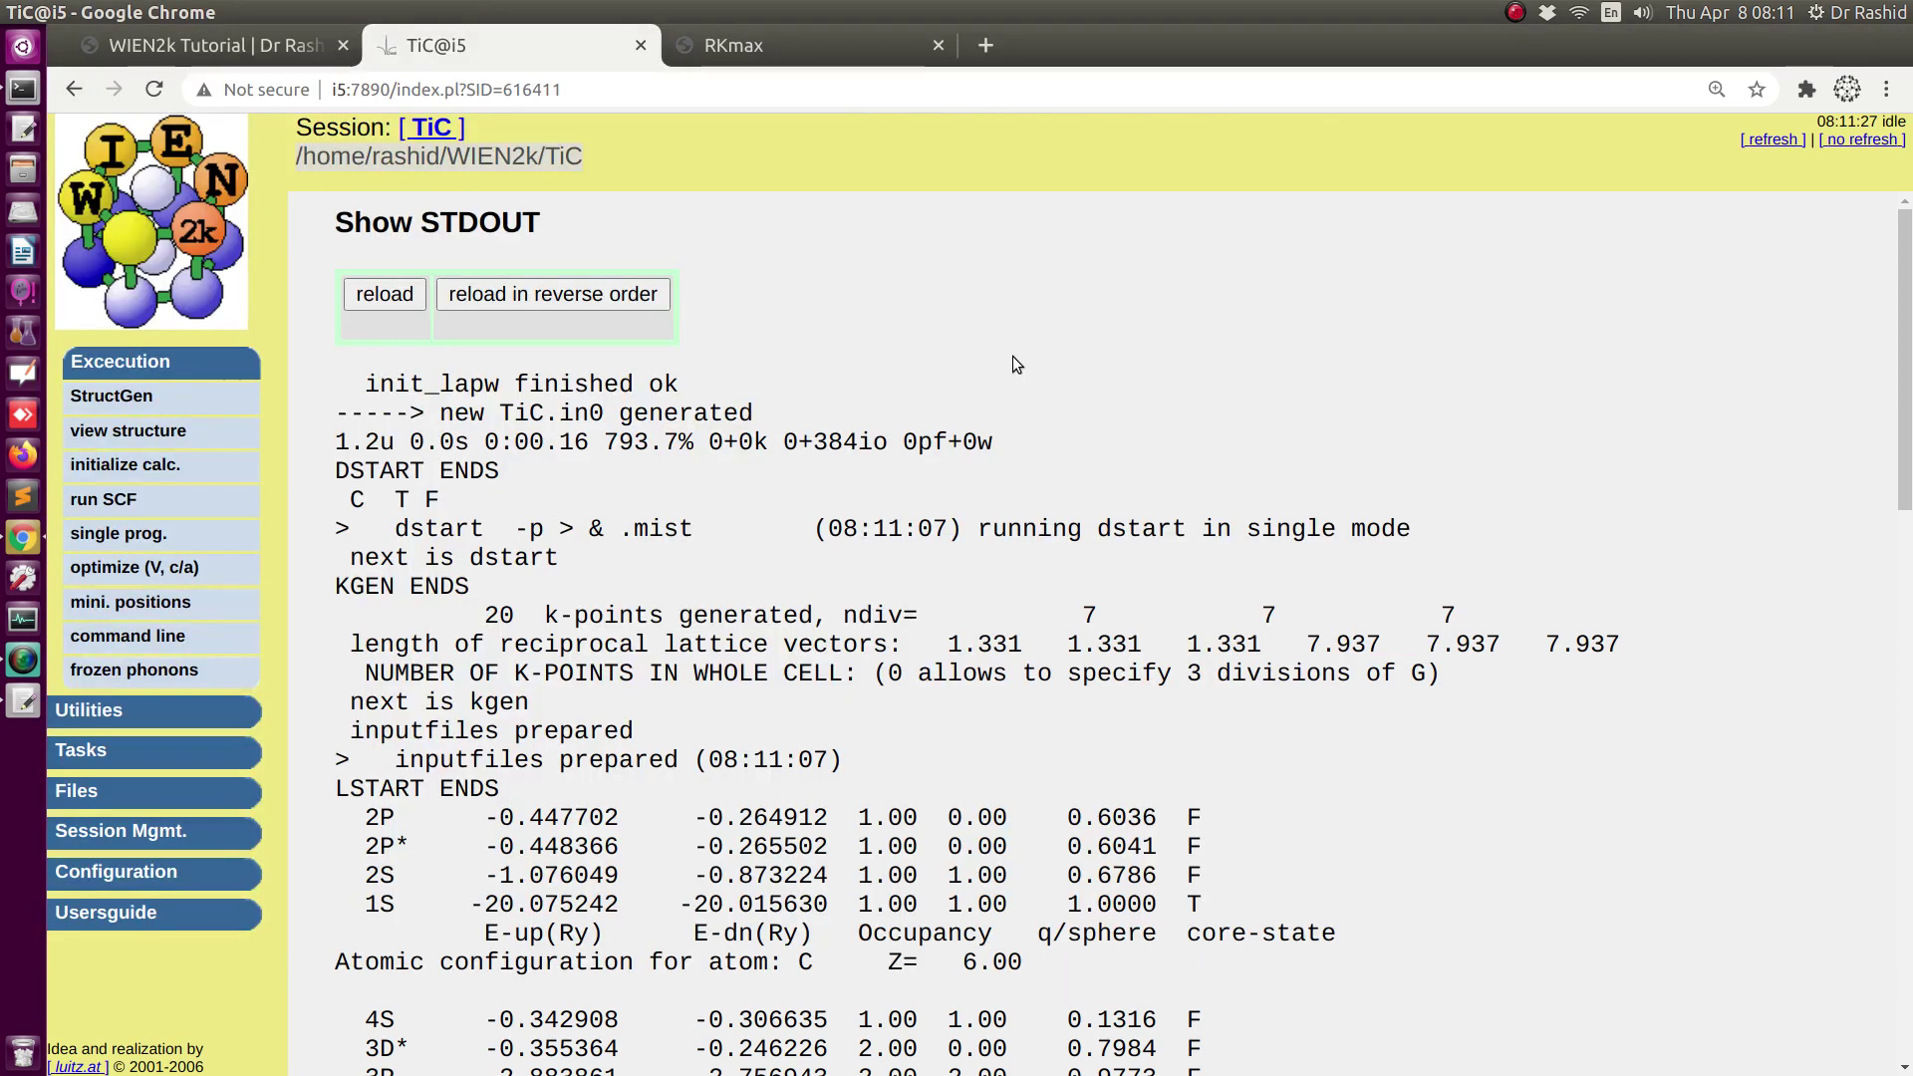
left_click_drag(361, 385, 502, 385)
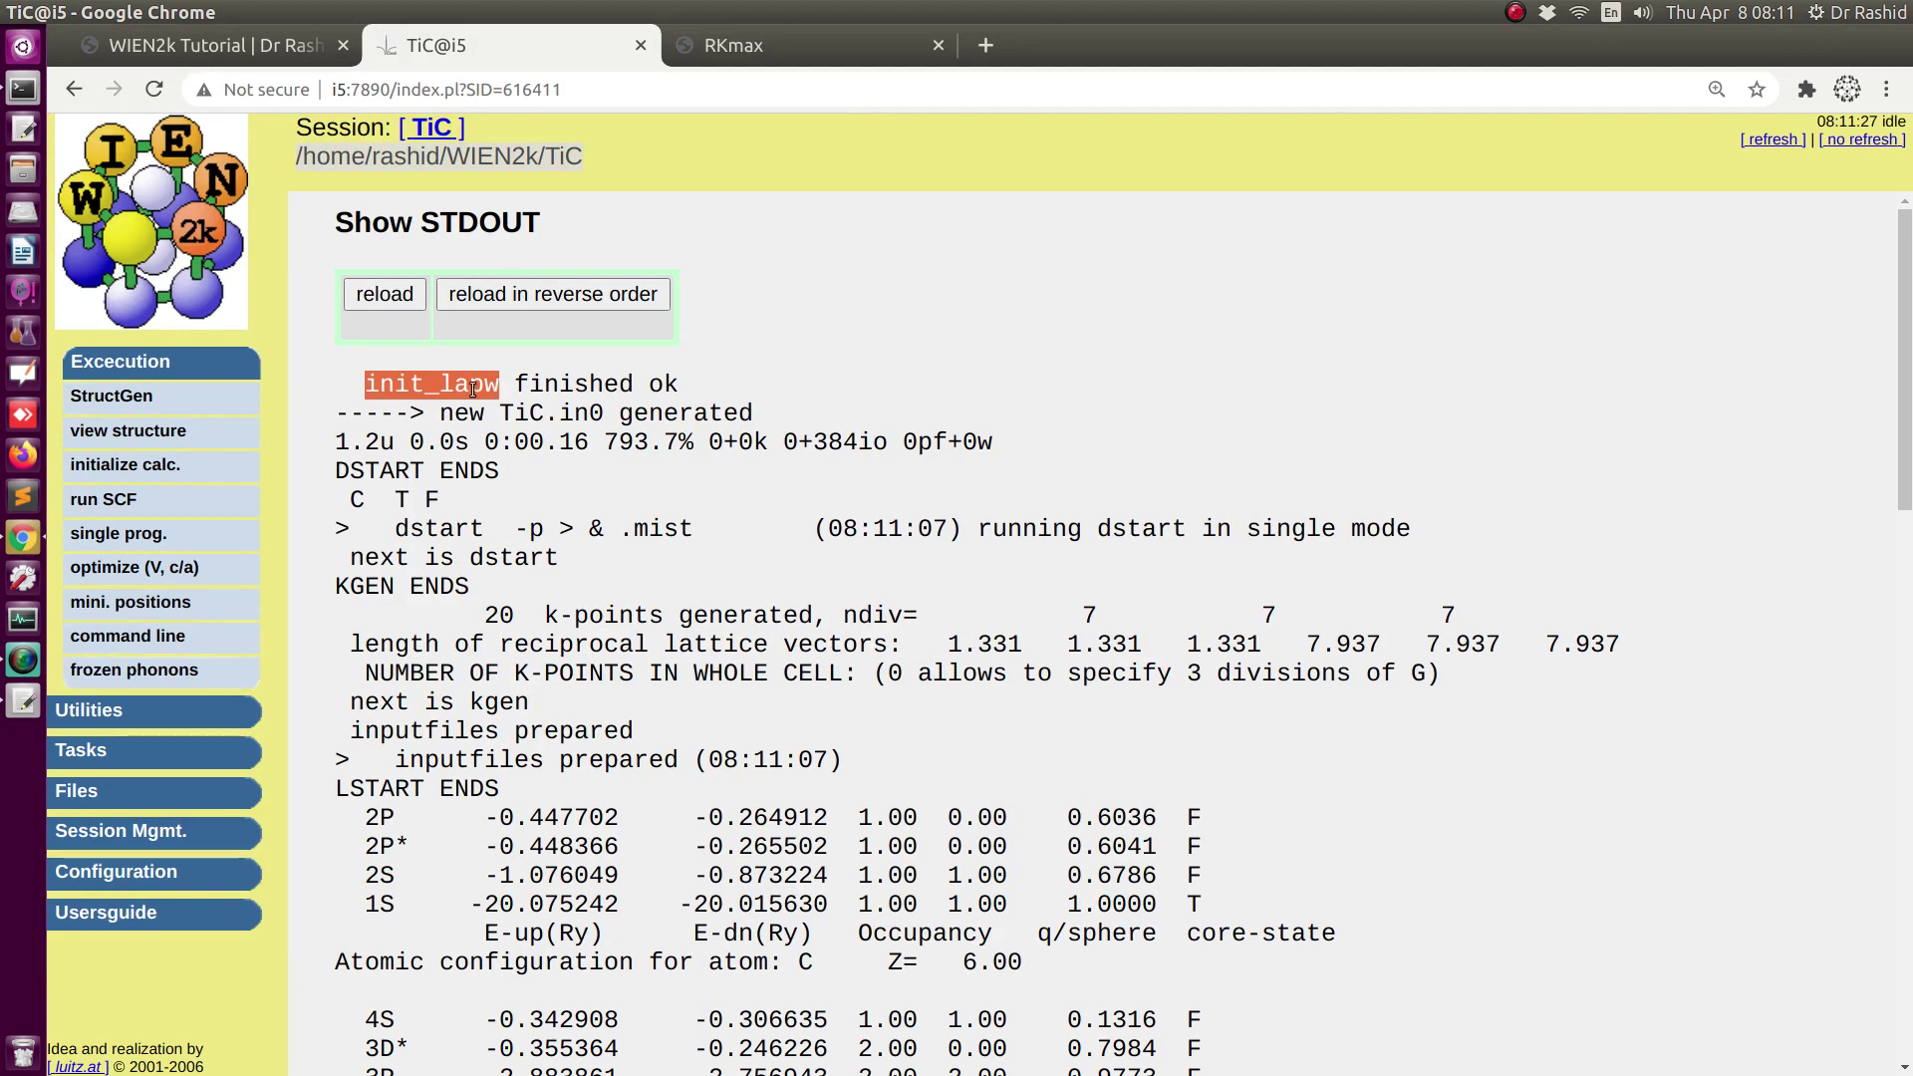
right_click(472, 388)
left_click(487, 405)
- Switch to the terminal, delete all files in the TiC directory with rm * and list the directory
key("alt+Tab")
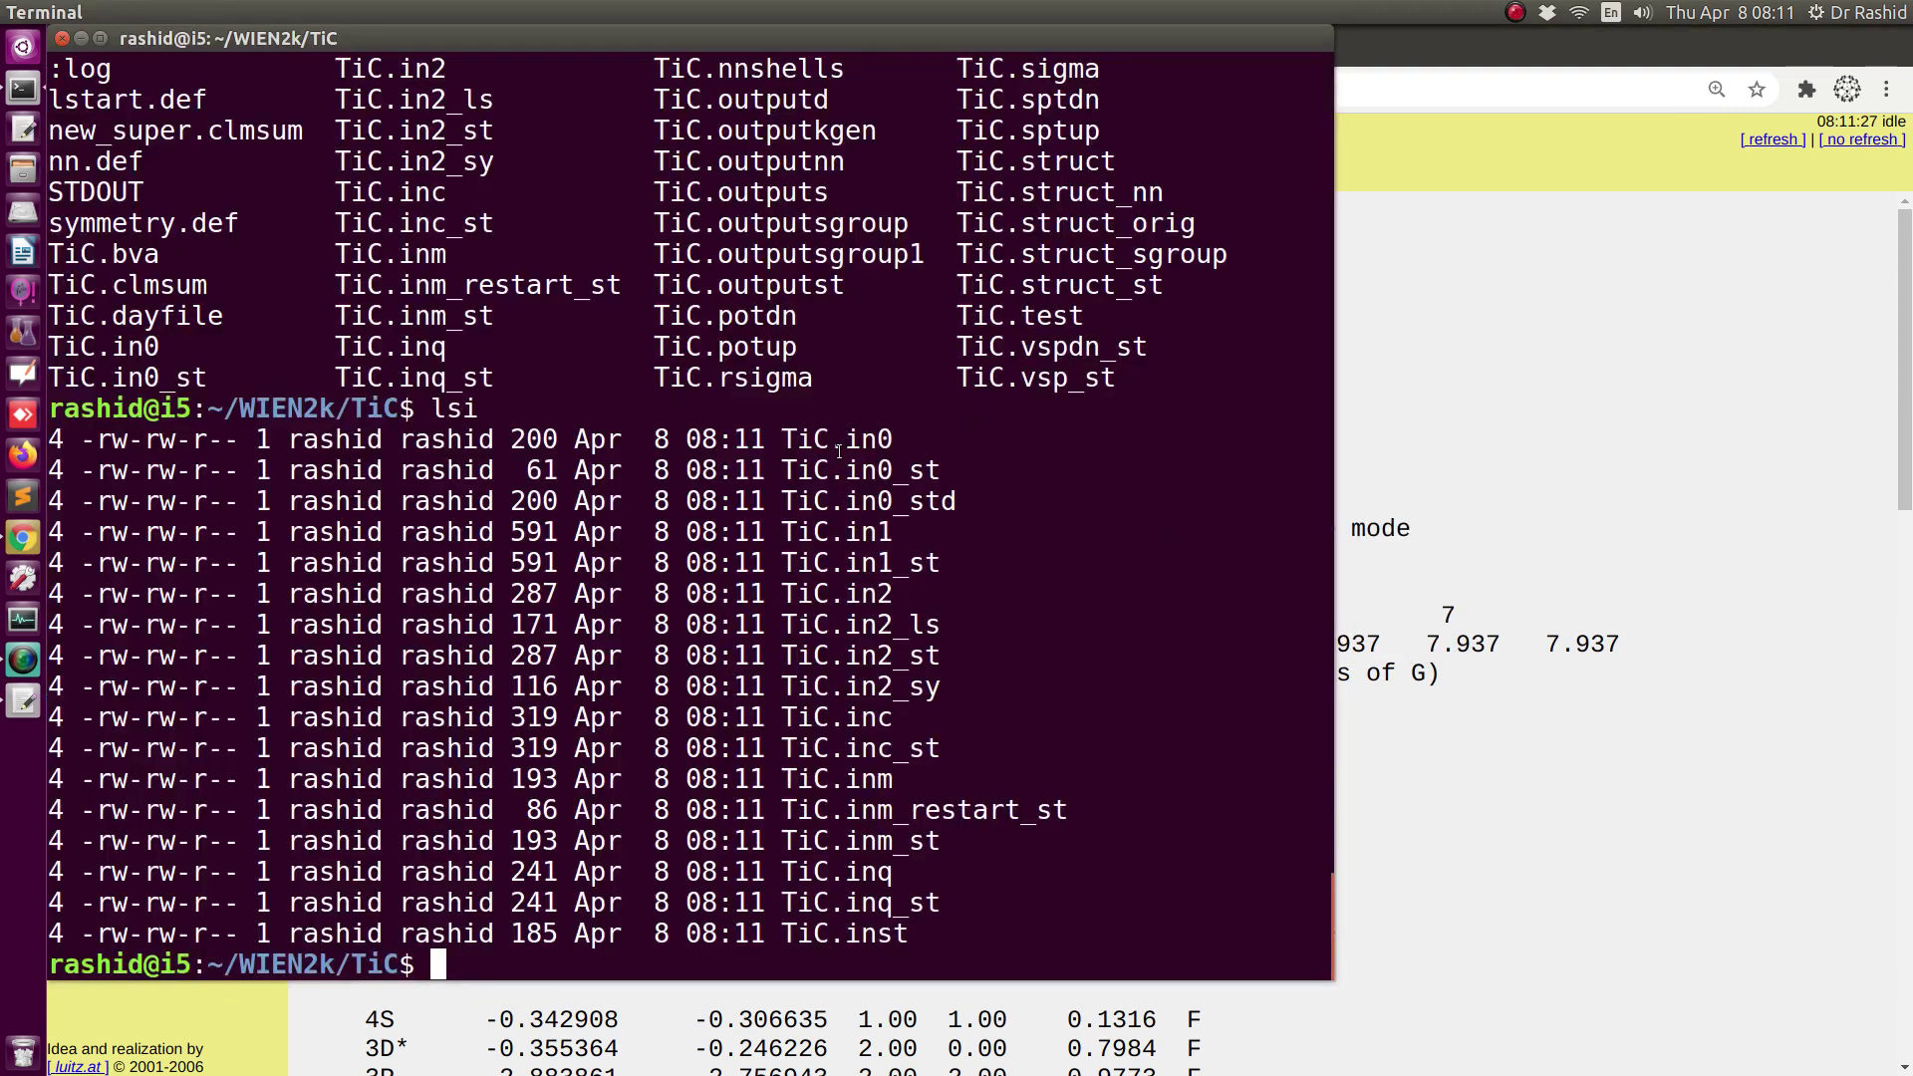
type("rm *")
key("Return")
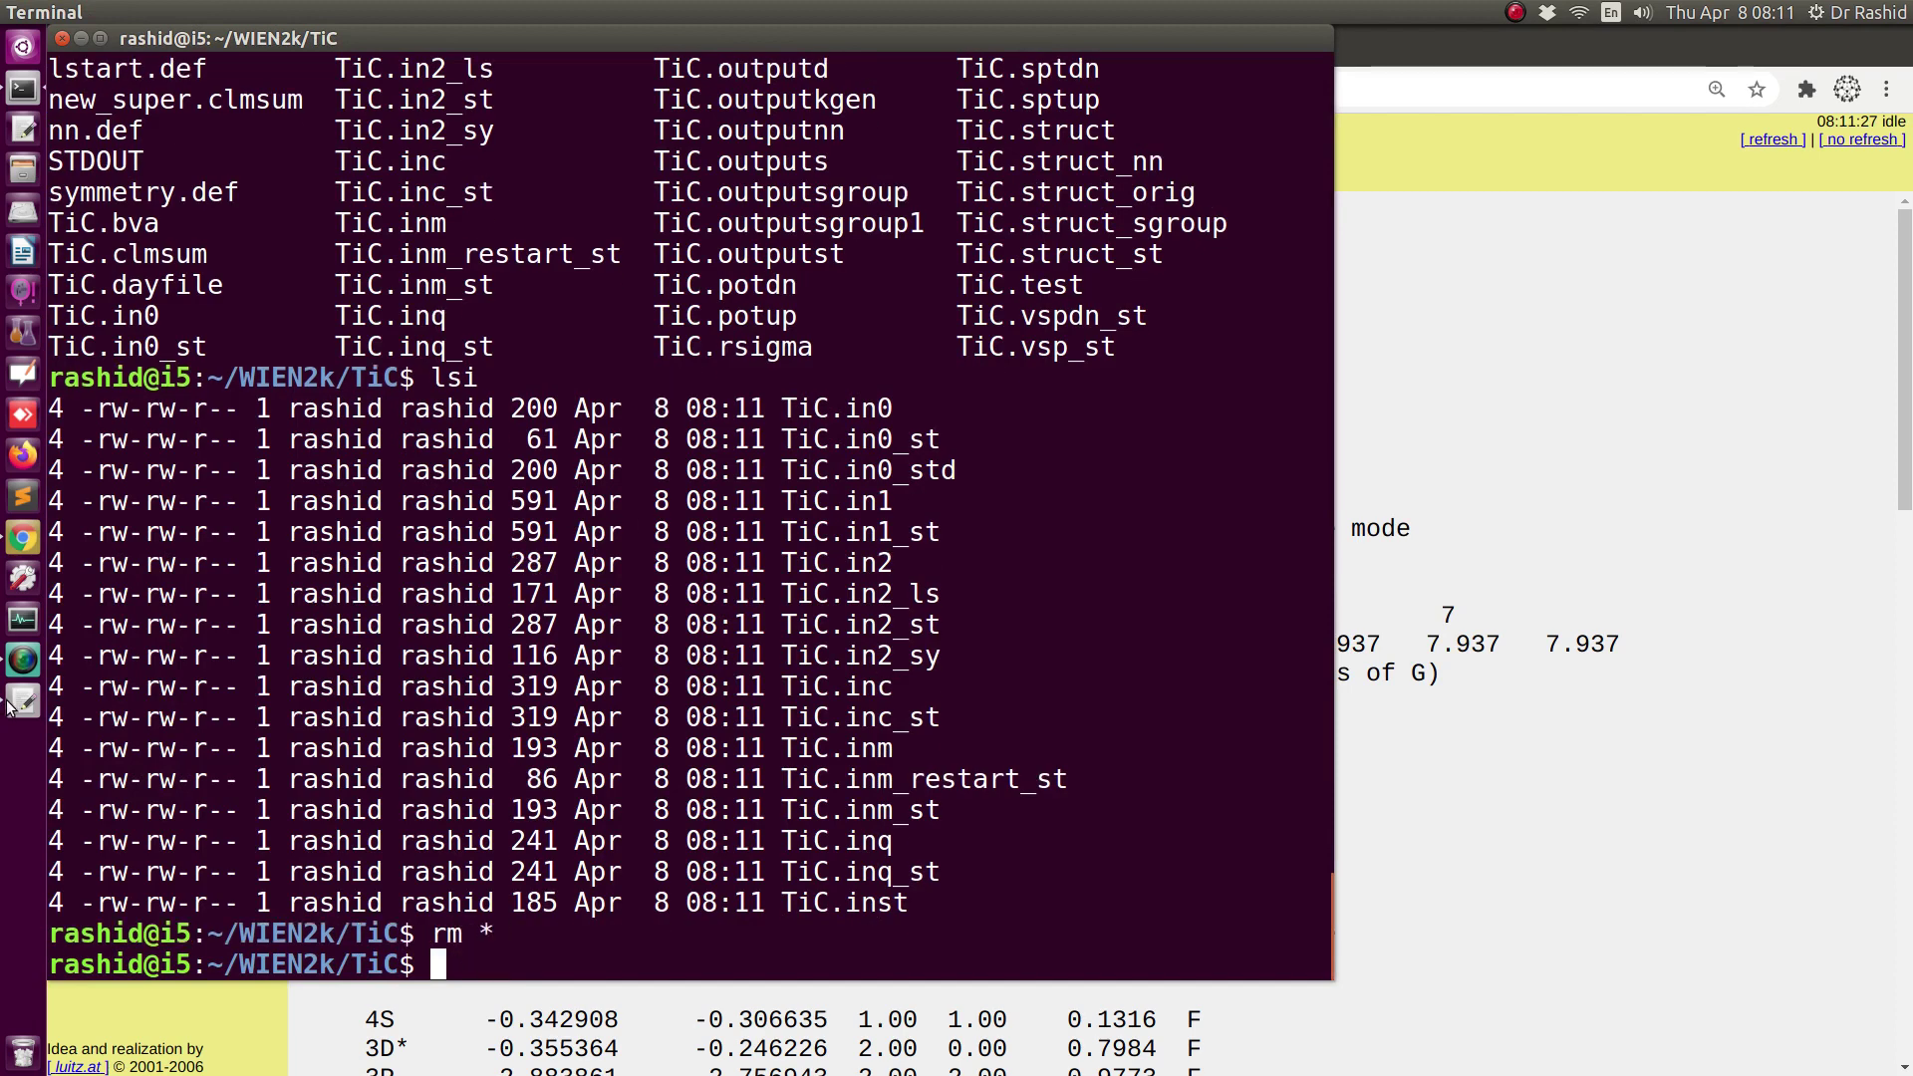
type("ls")
key("Return")
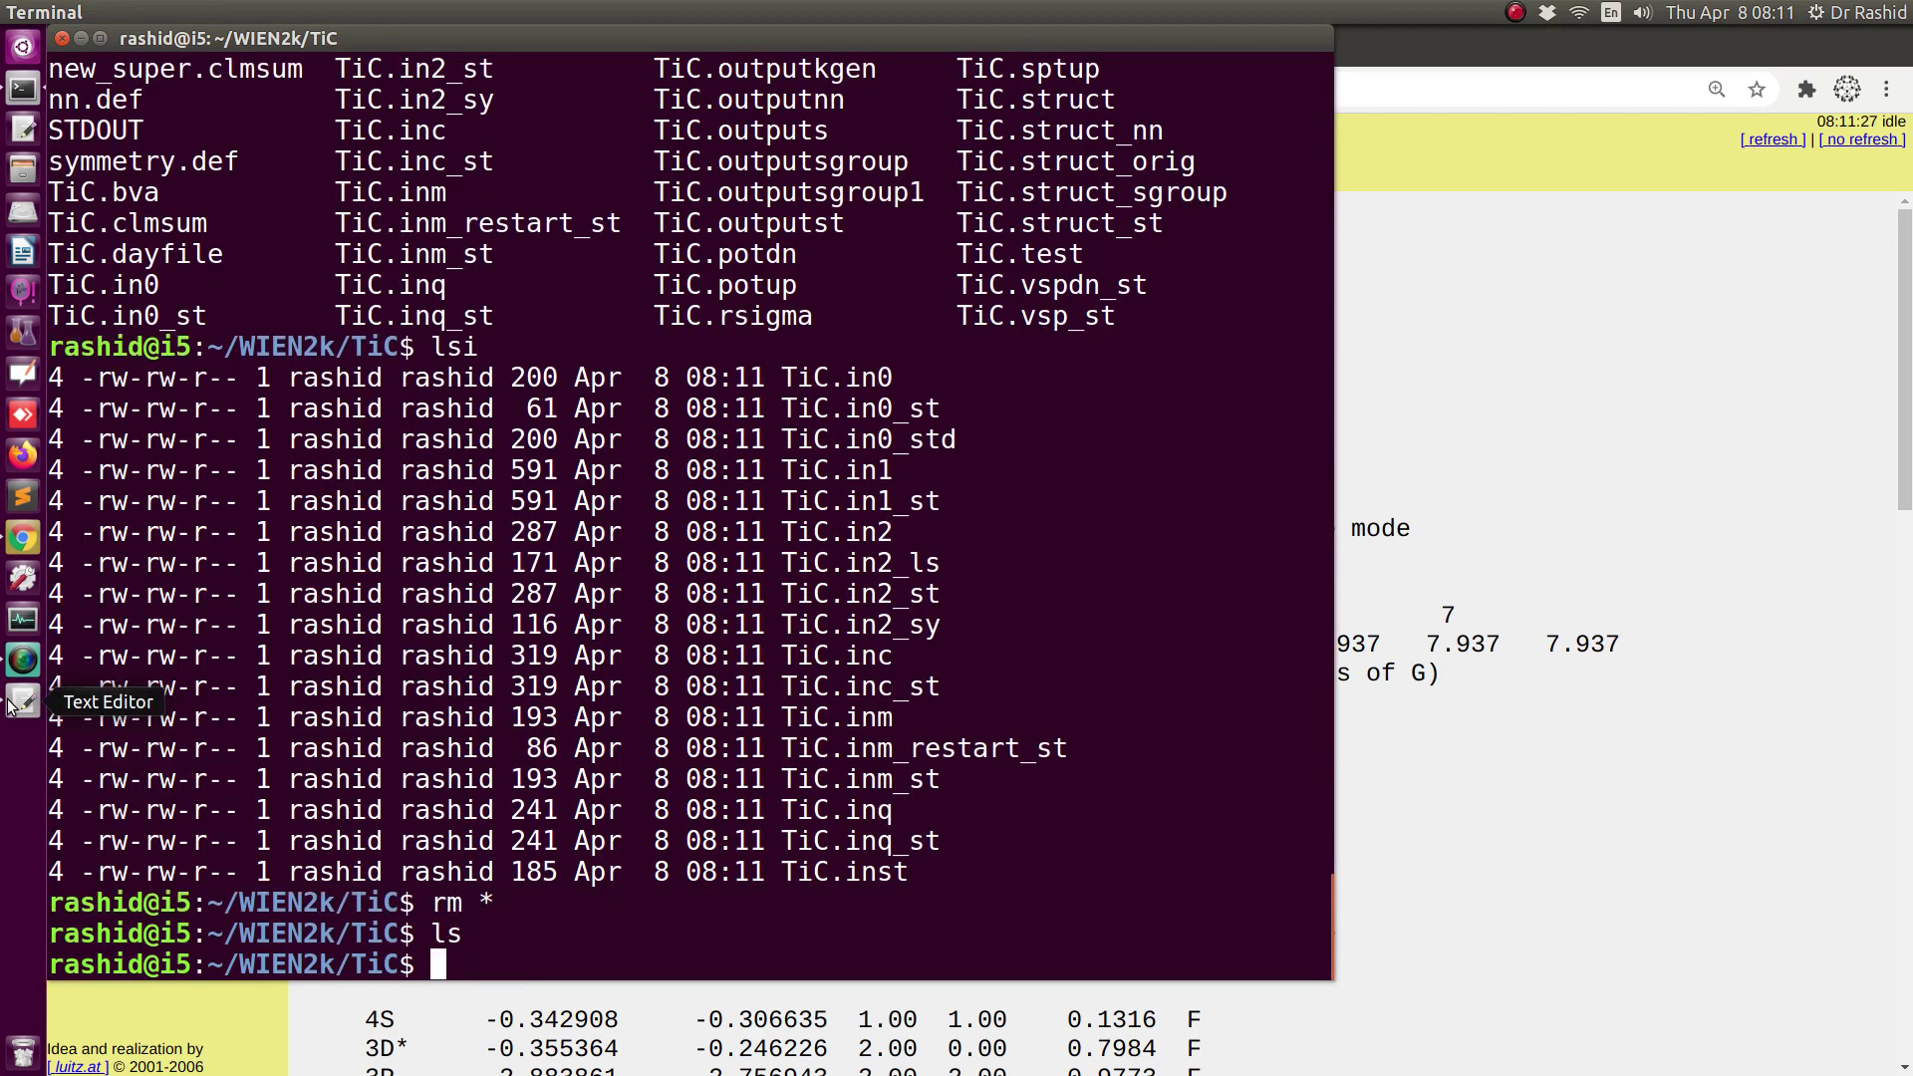
- Clear the terminal screen and list the TiC directory again with ls
key("ctrl+l")
type("ls\\")
key("Return")
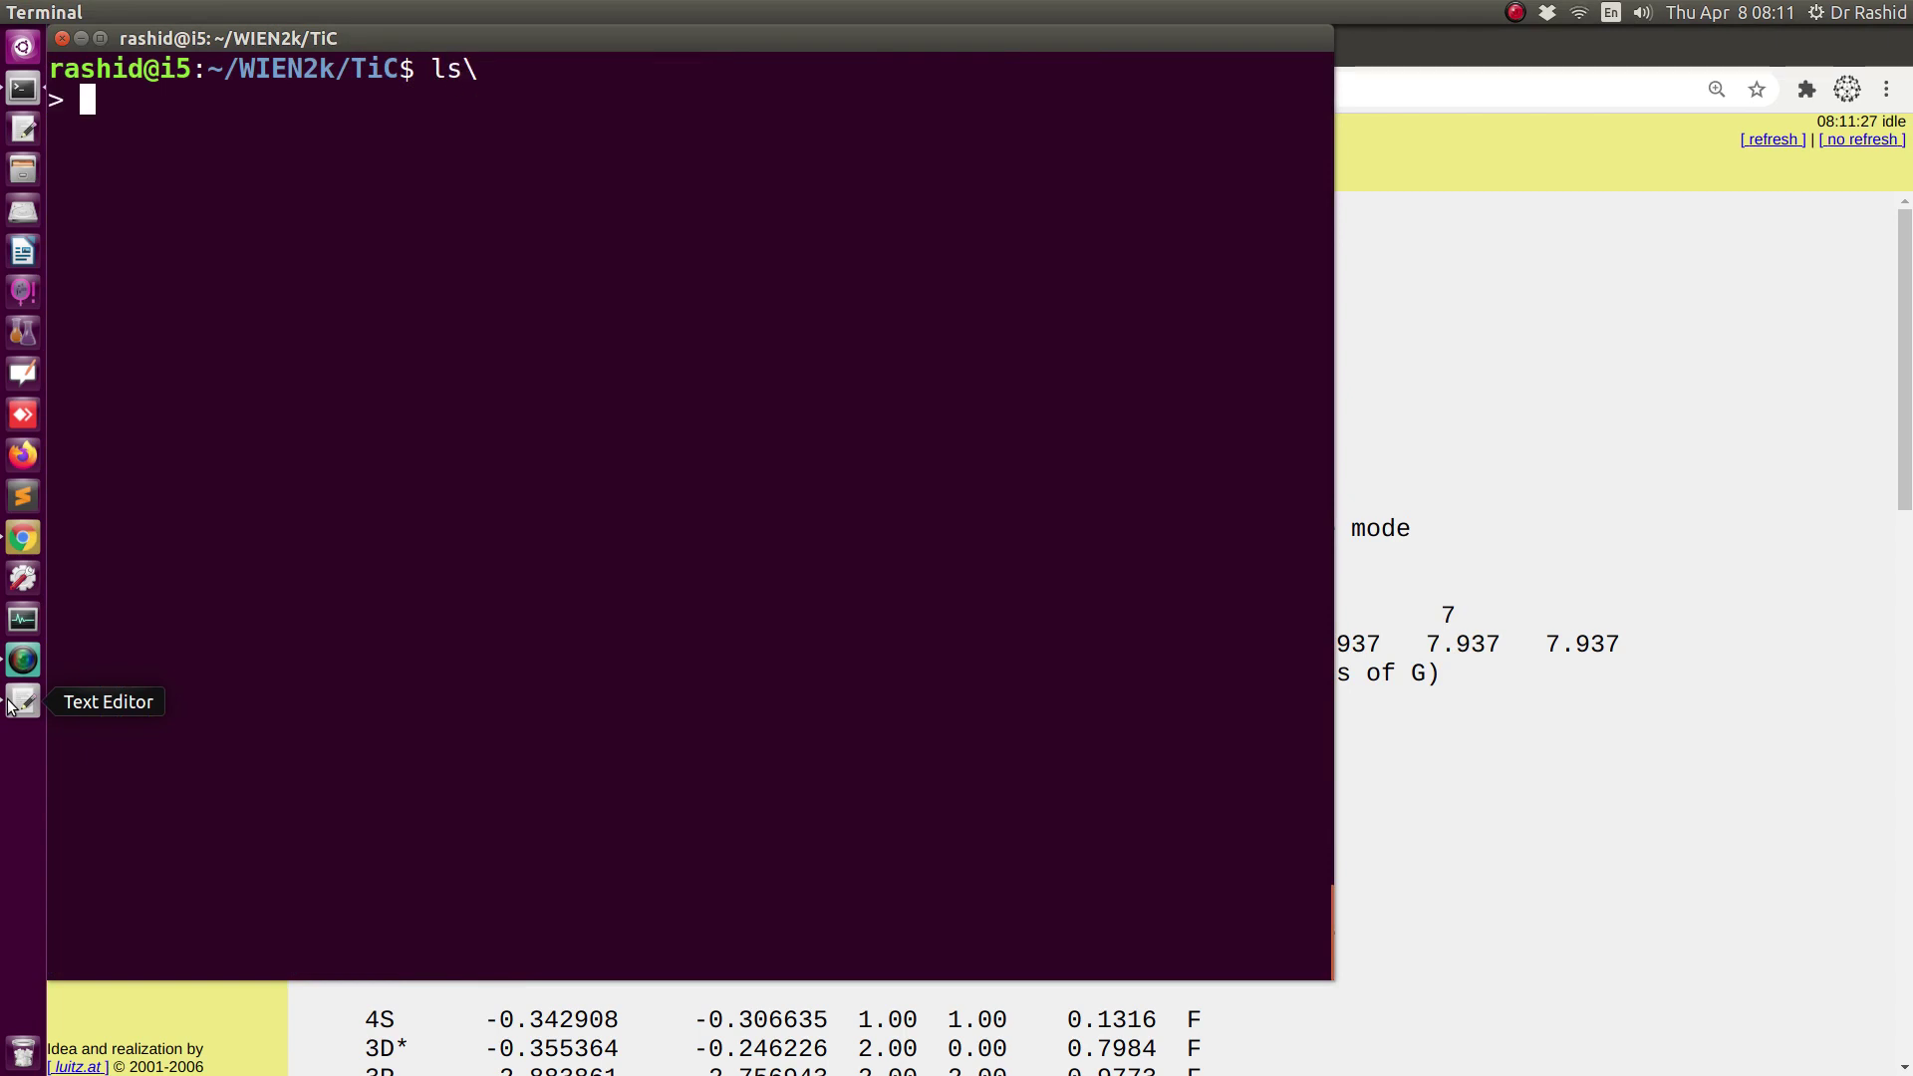
key("ctrl+c")
type("ls")
key("Return")
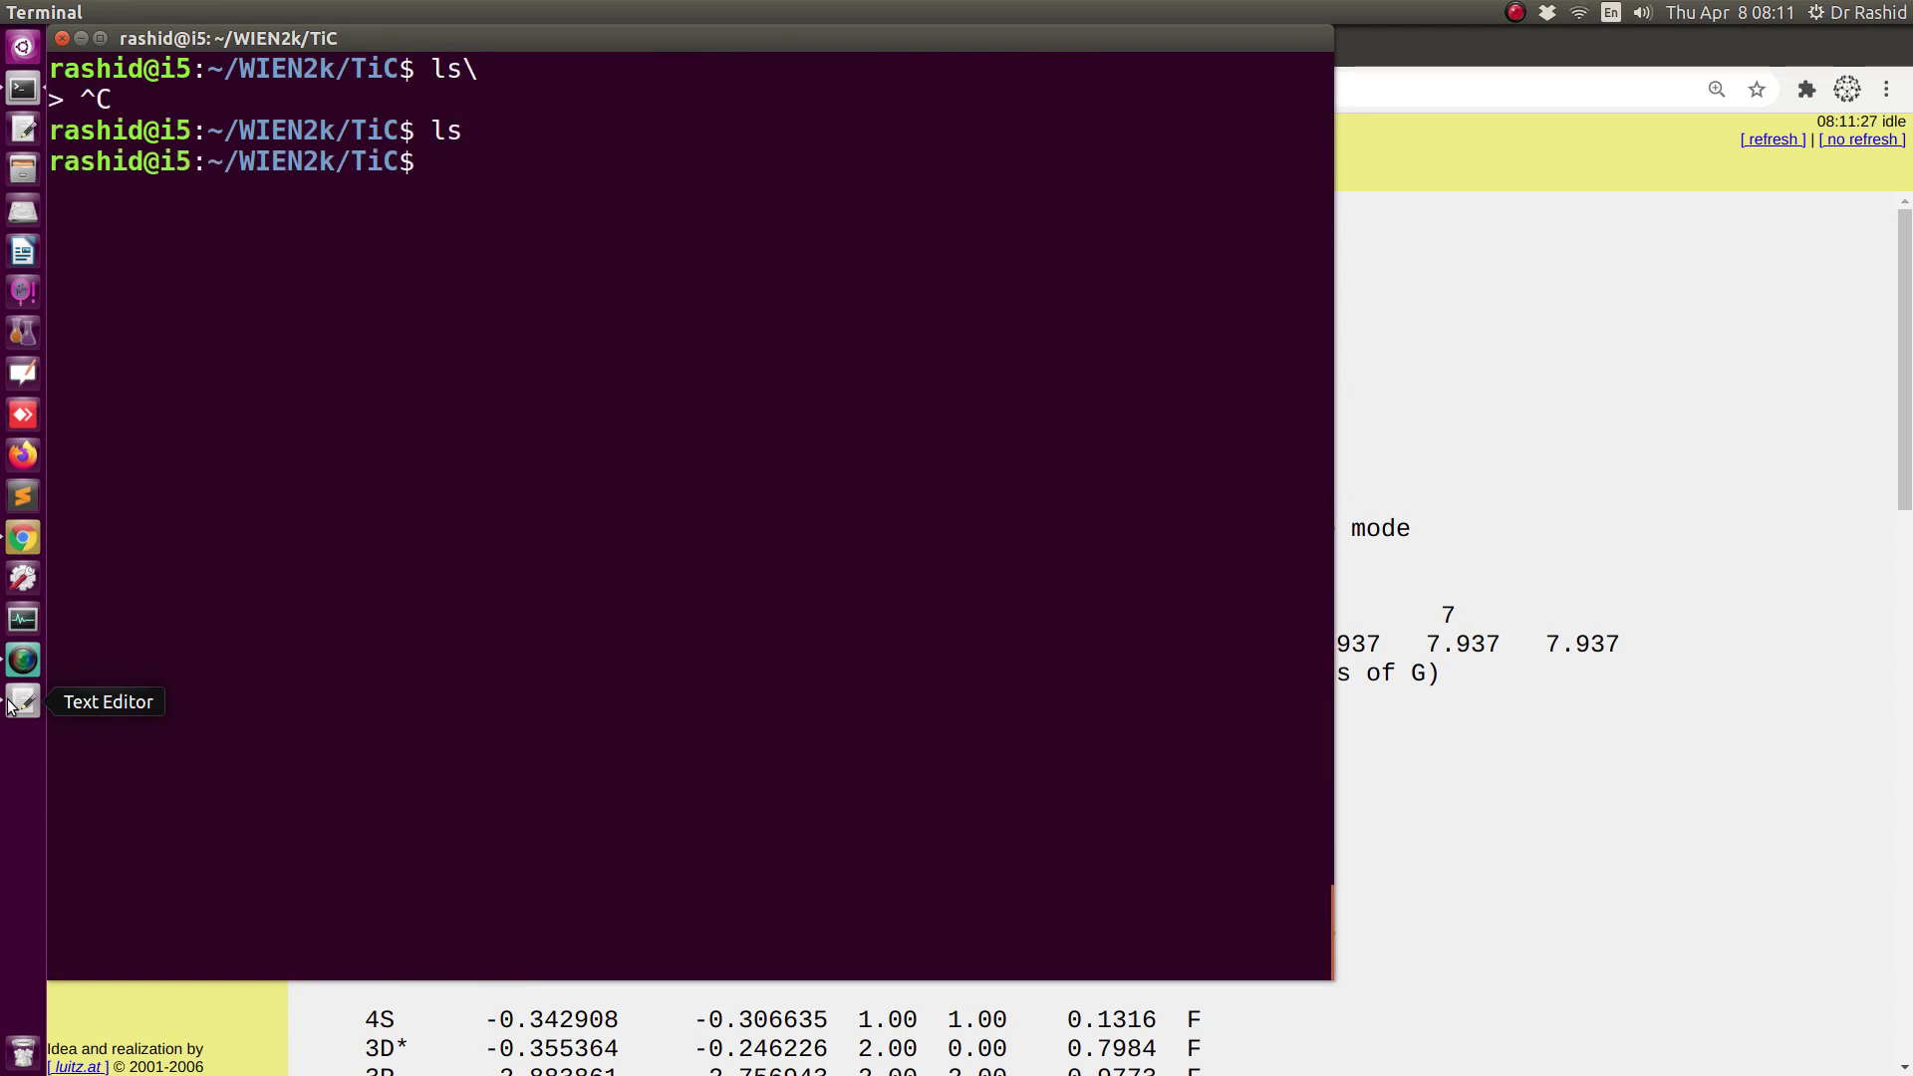
- Save TiC.struct again from the open gedit window and list the TiC directory in the terminal
left_click(9, 705)
key("ctrl+s")
key("alt+Tab")
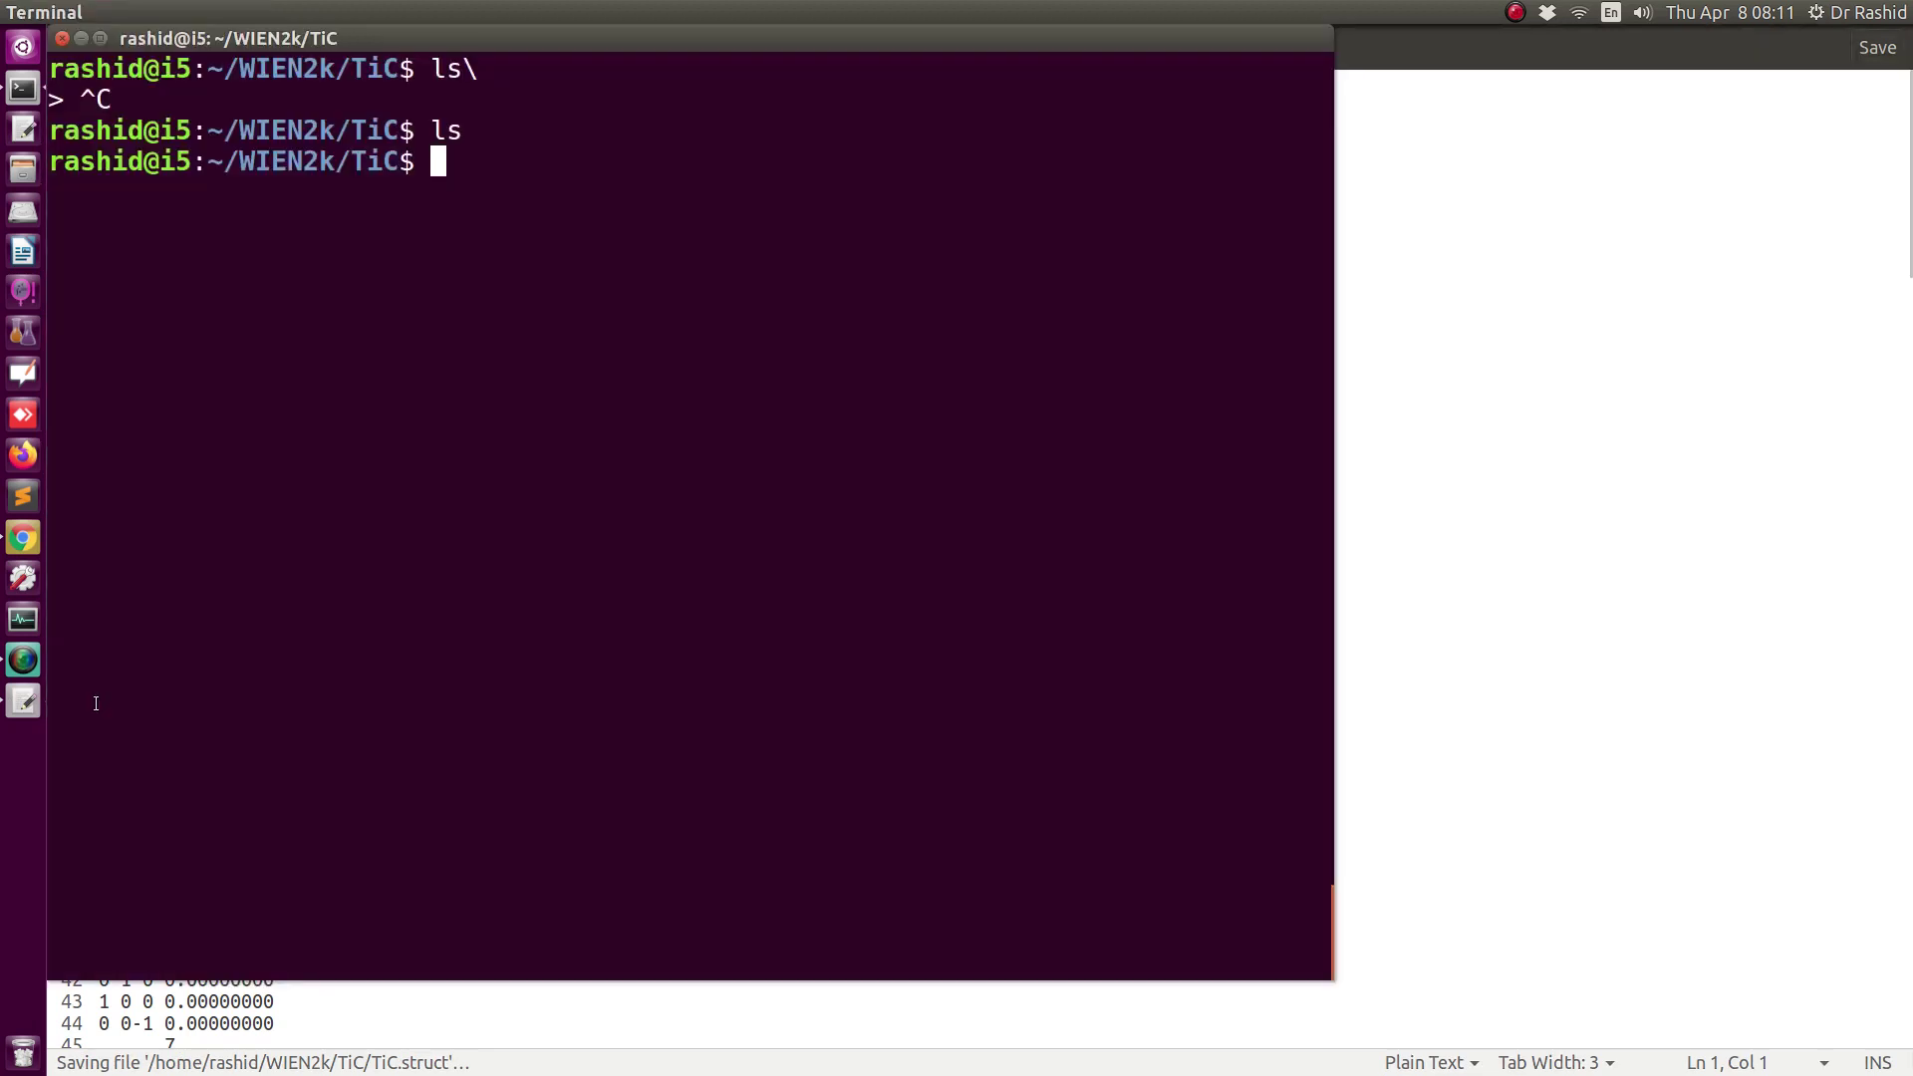
type("ls")
key("Return")
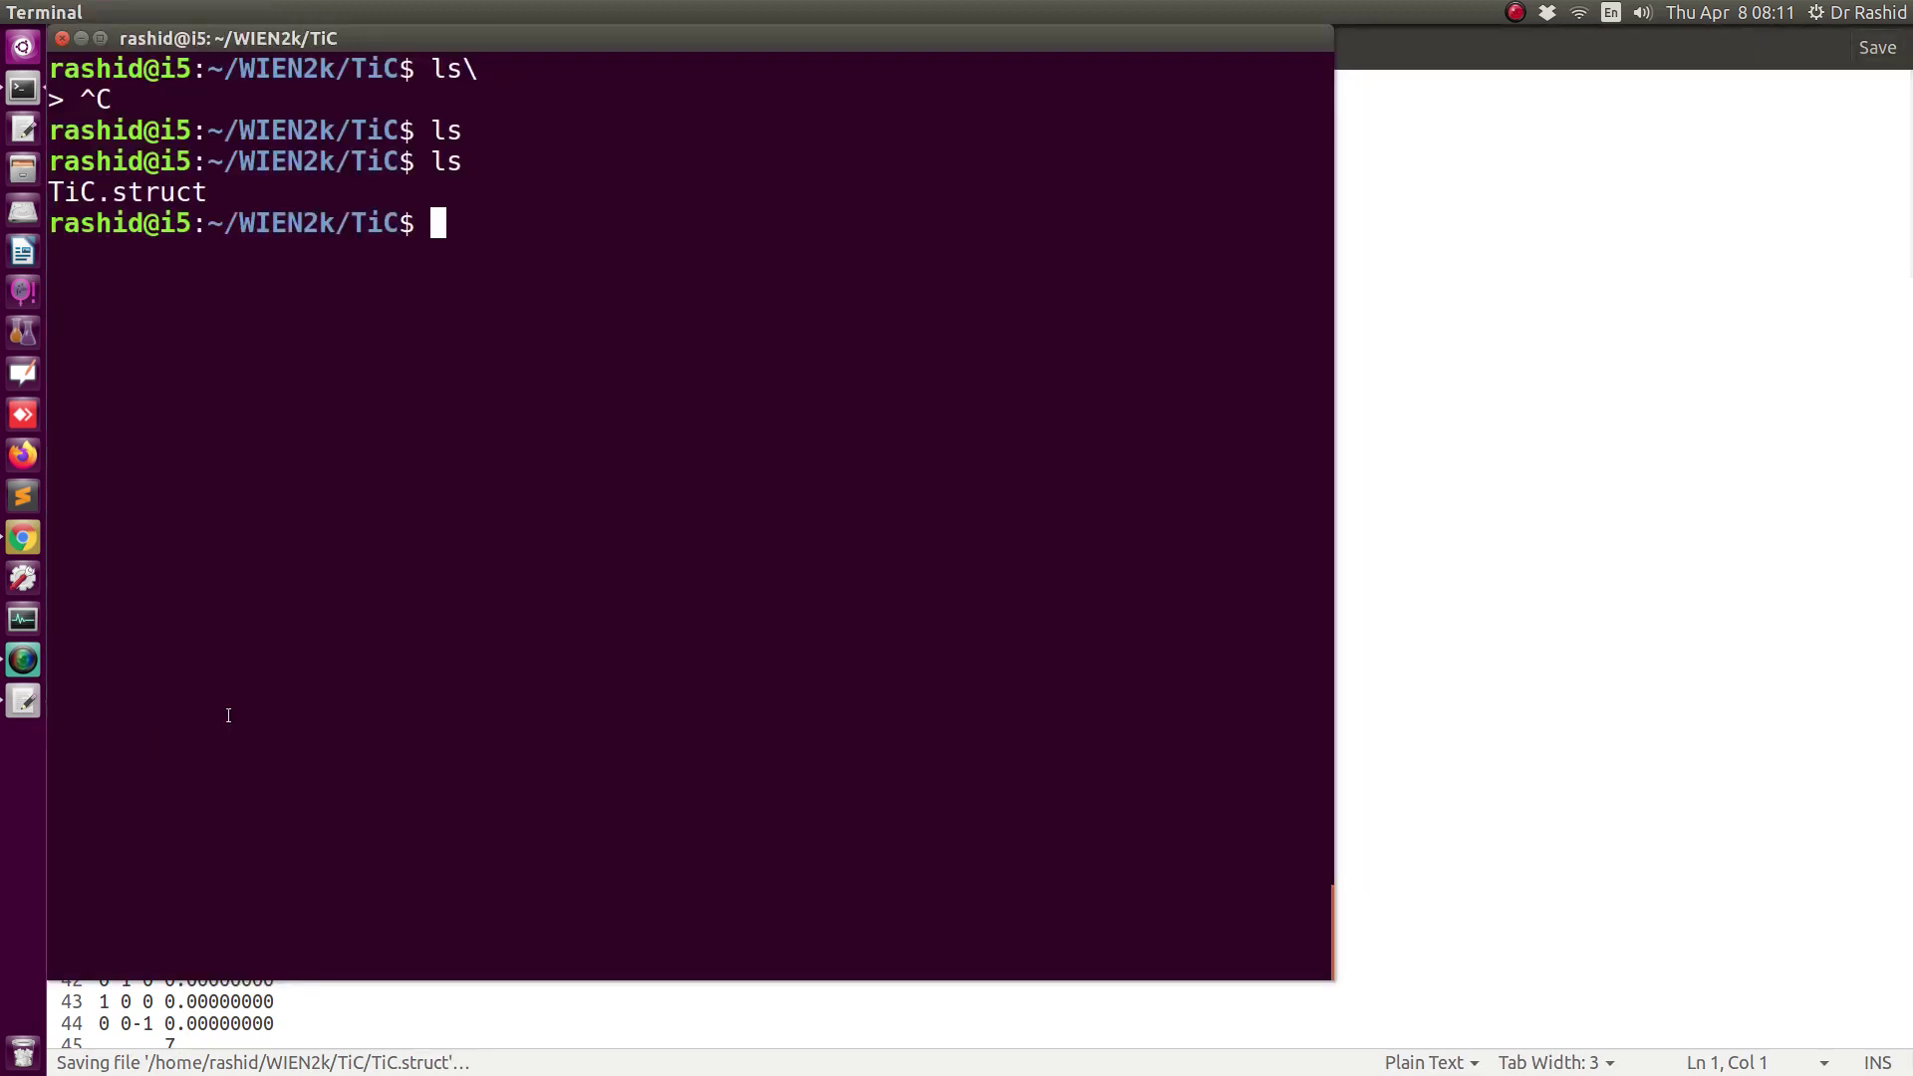
- Paste the copied init_lapw command into the terminal, run it with the -b flag, and check the end of its output
key("alt+Tab")
key("Tab")
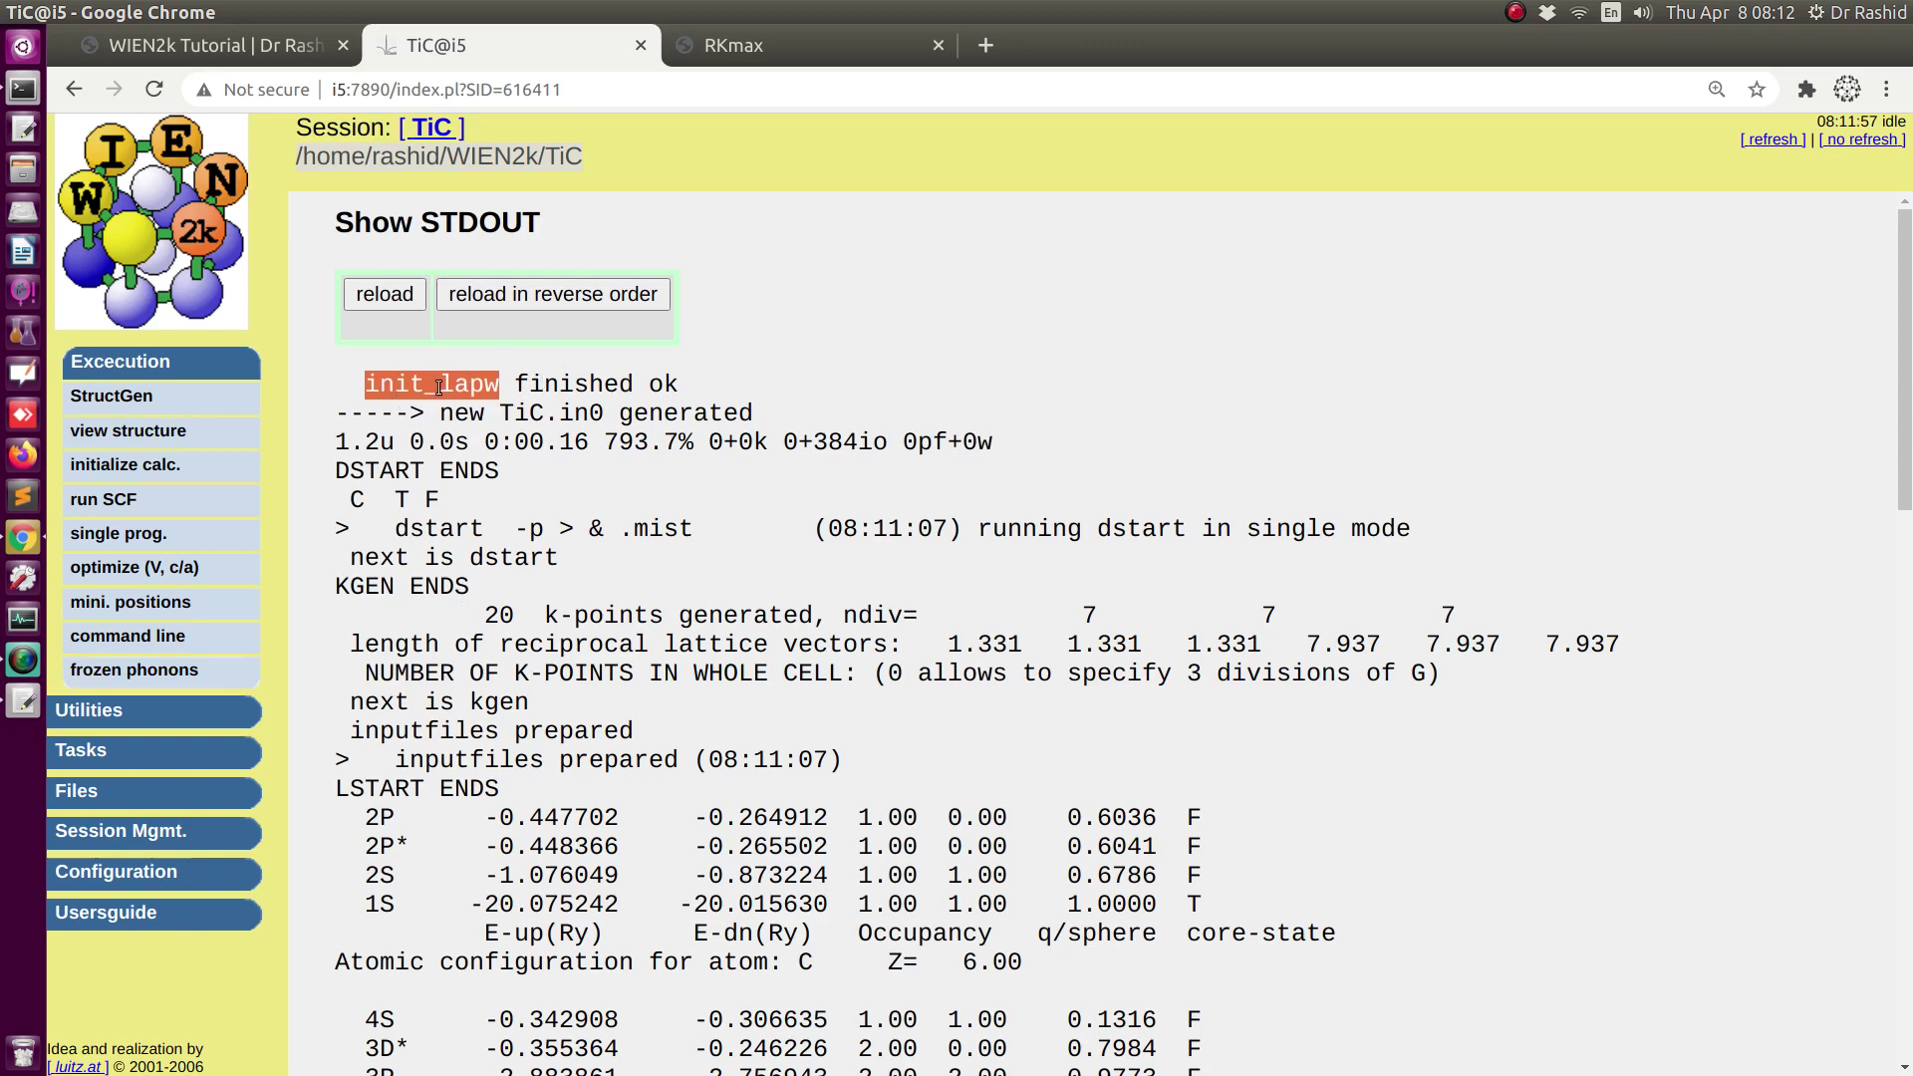
key("alt+Tab")
middle_click(582, 483)
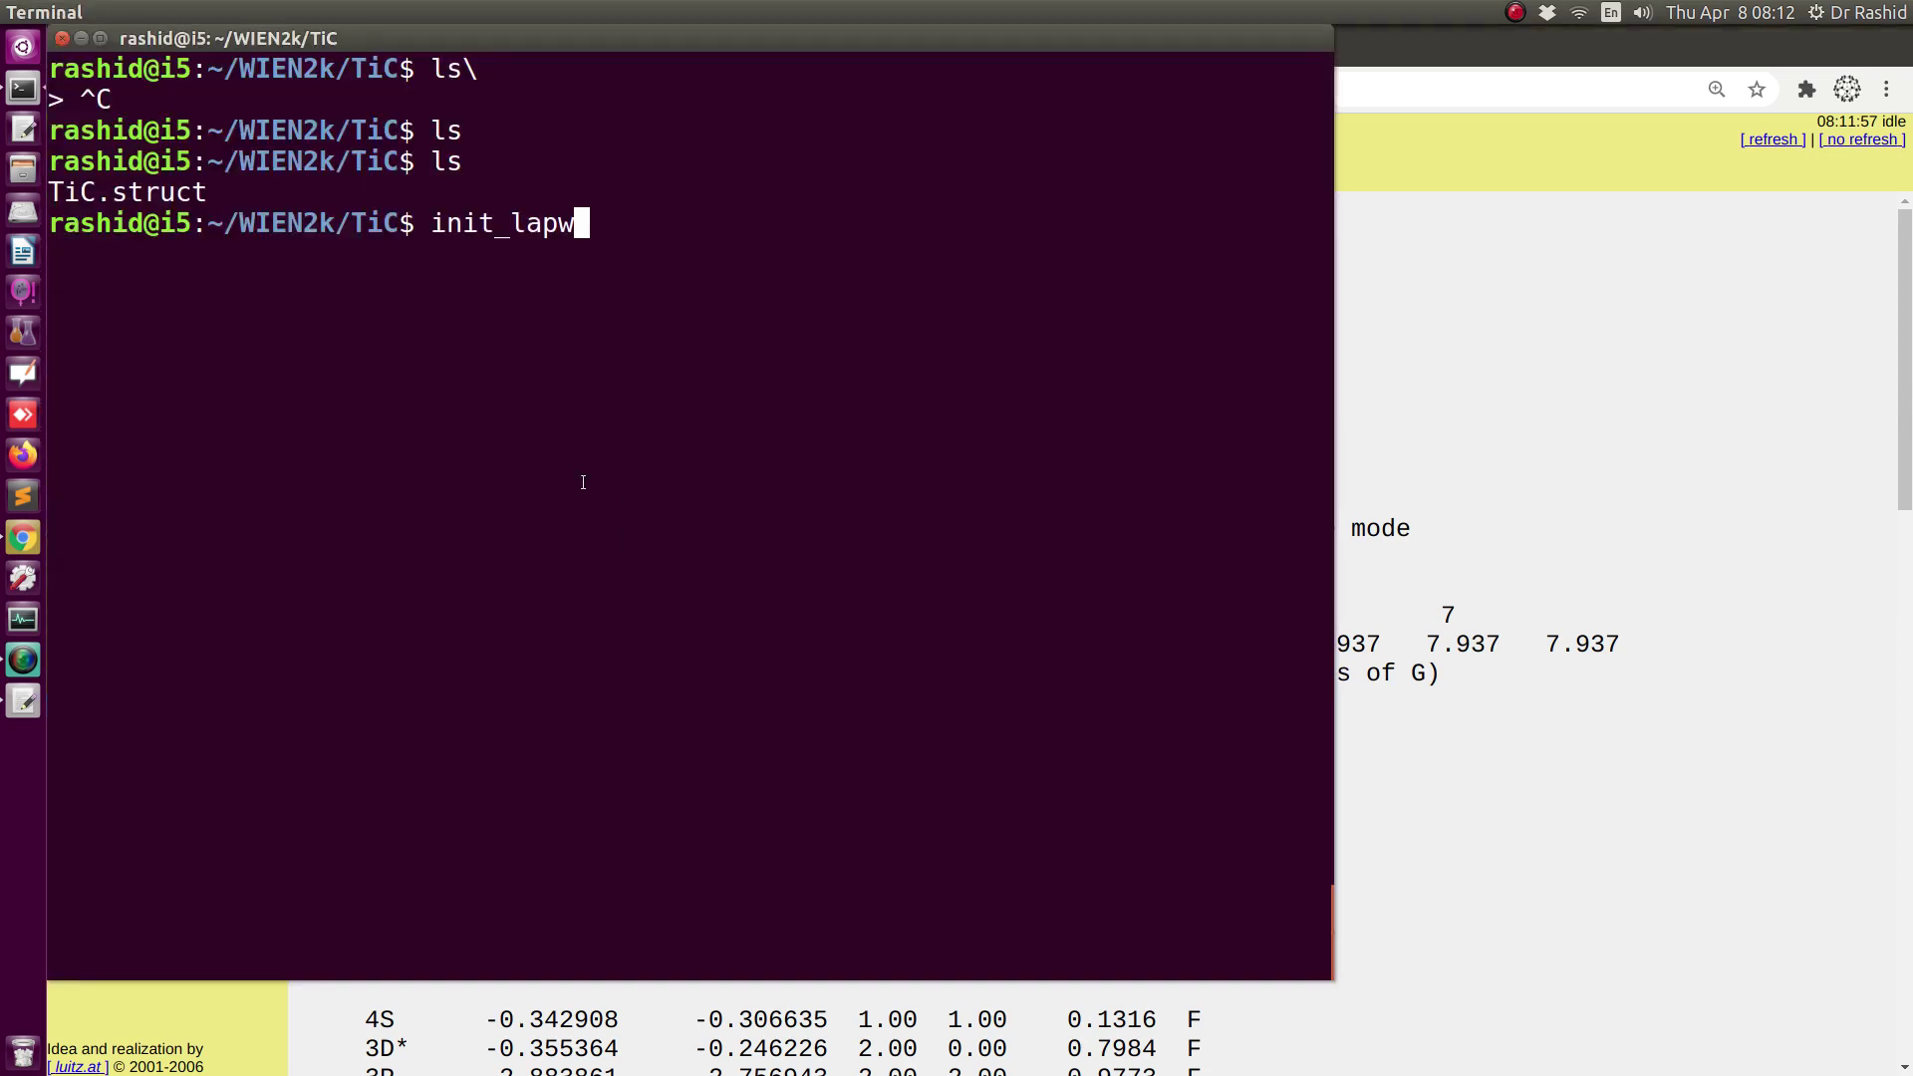
key("alt+Tab")
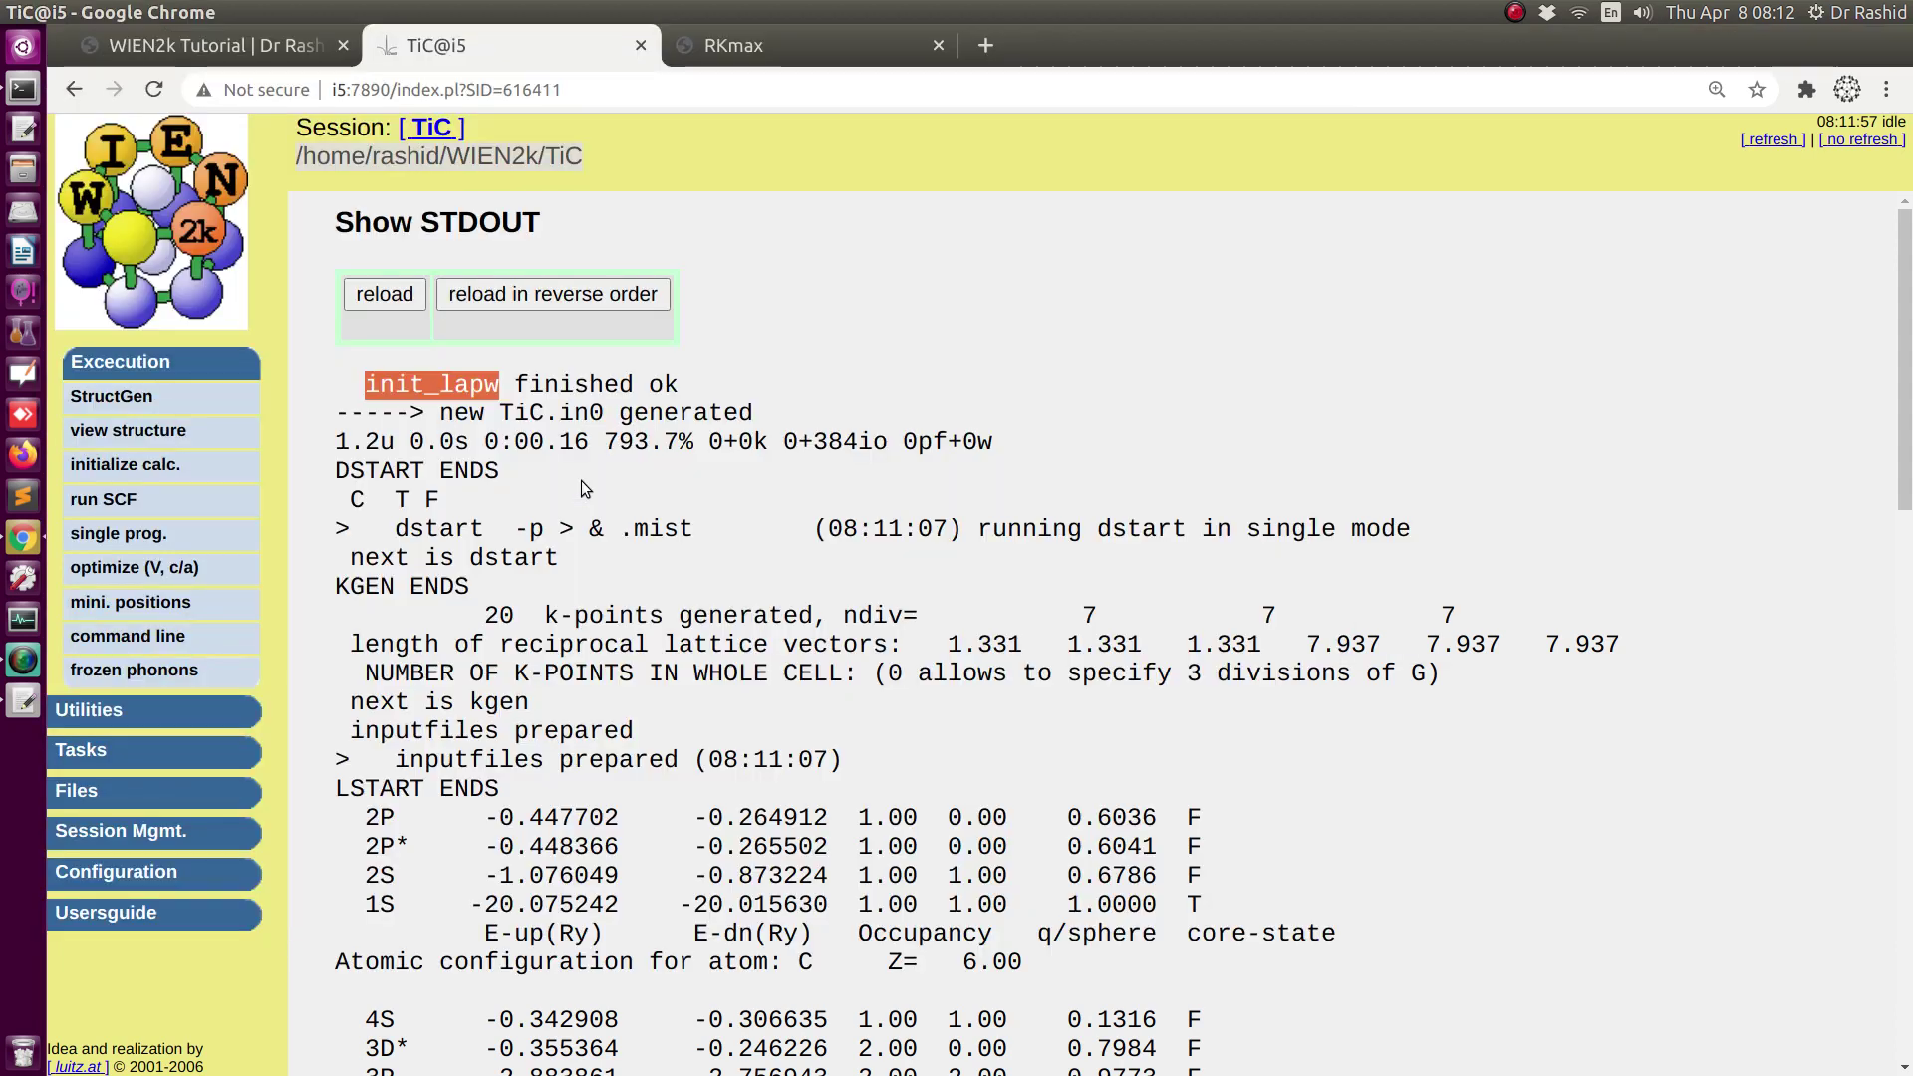
key("alt+Tab")
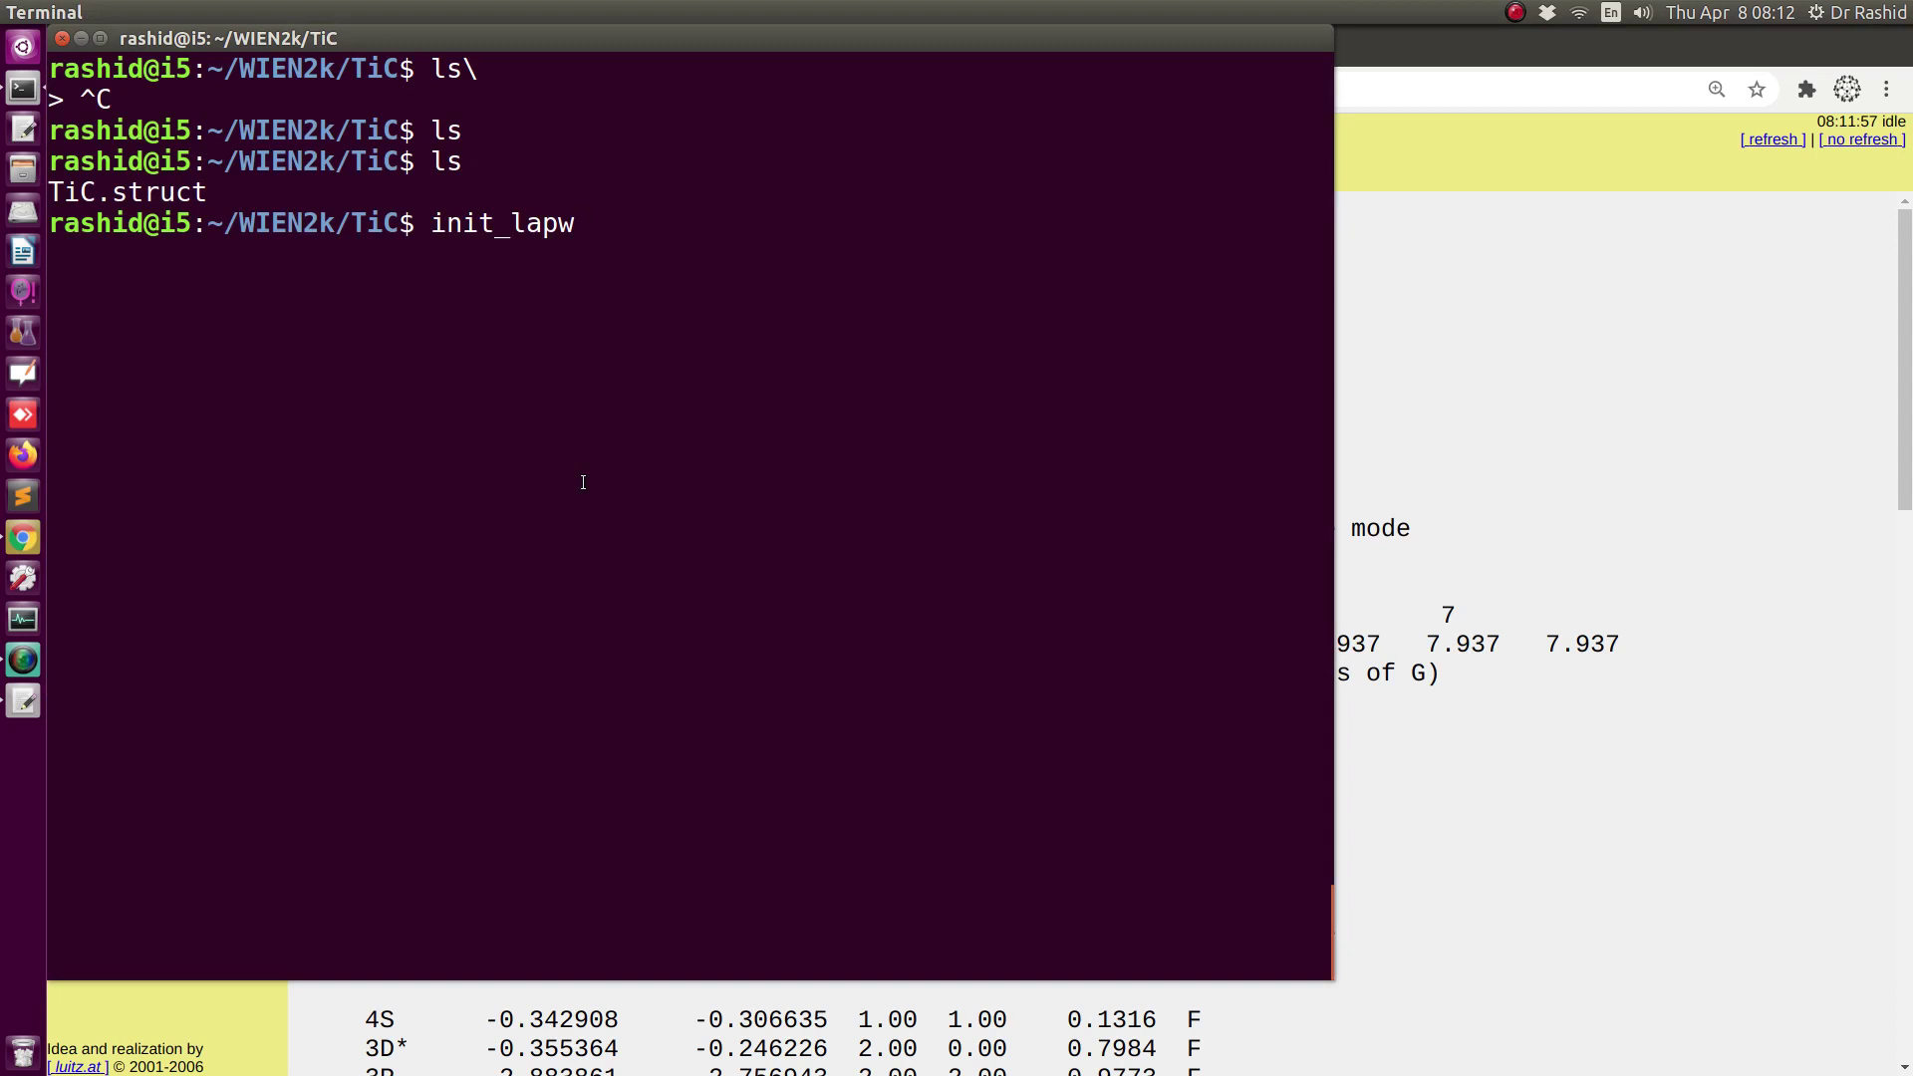
type("-b")
key("Return")
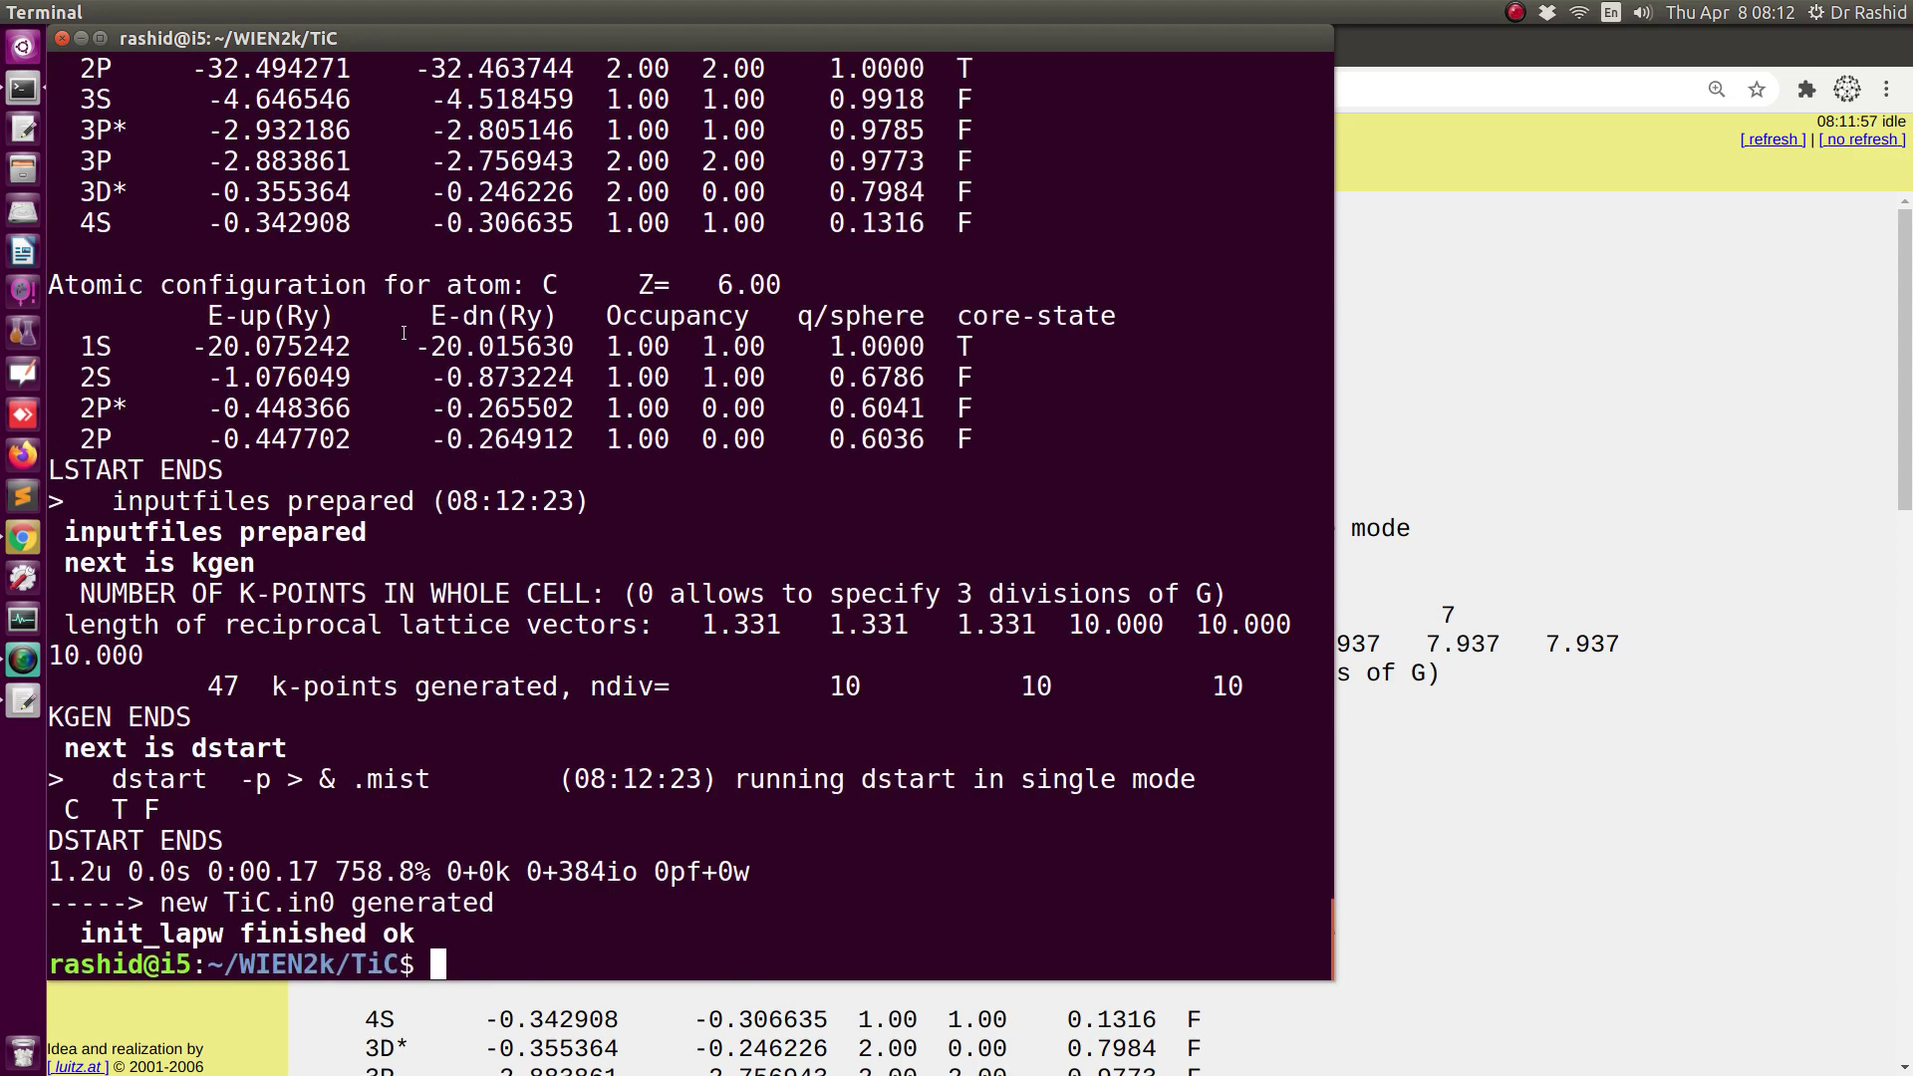
scroll(105, 929, "up", 3)
scroll(104, 929, "down", 3)
left_click_drag(87, 933, 427, 937)
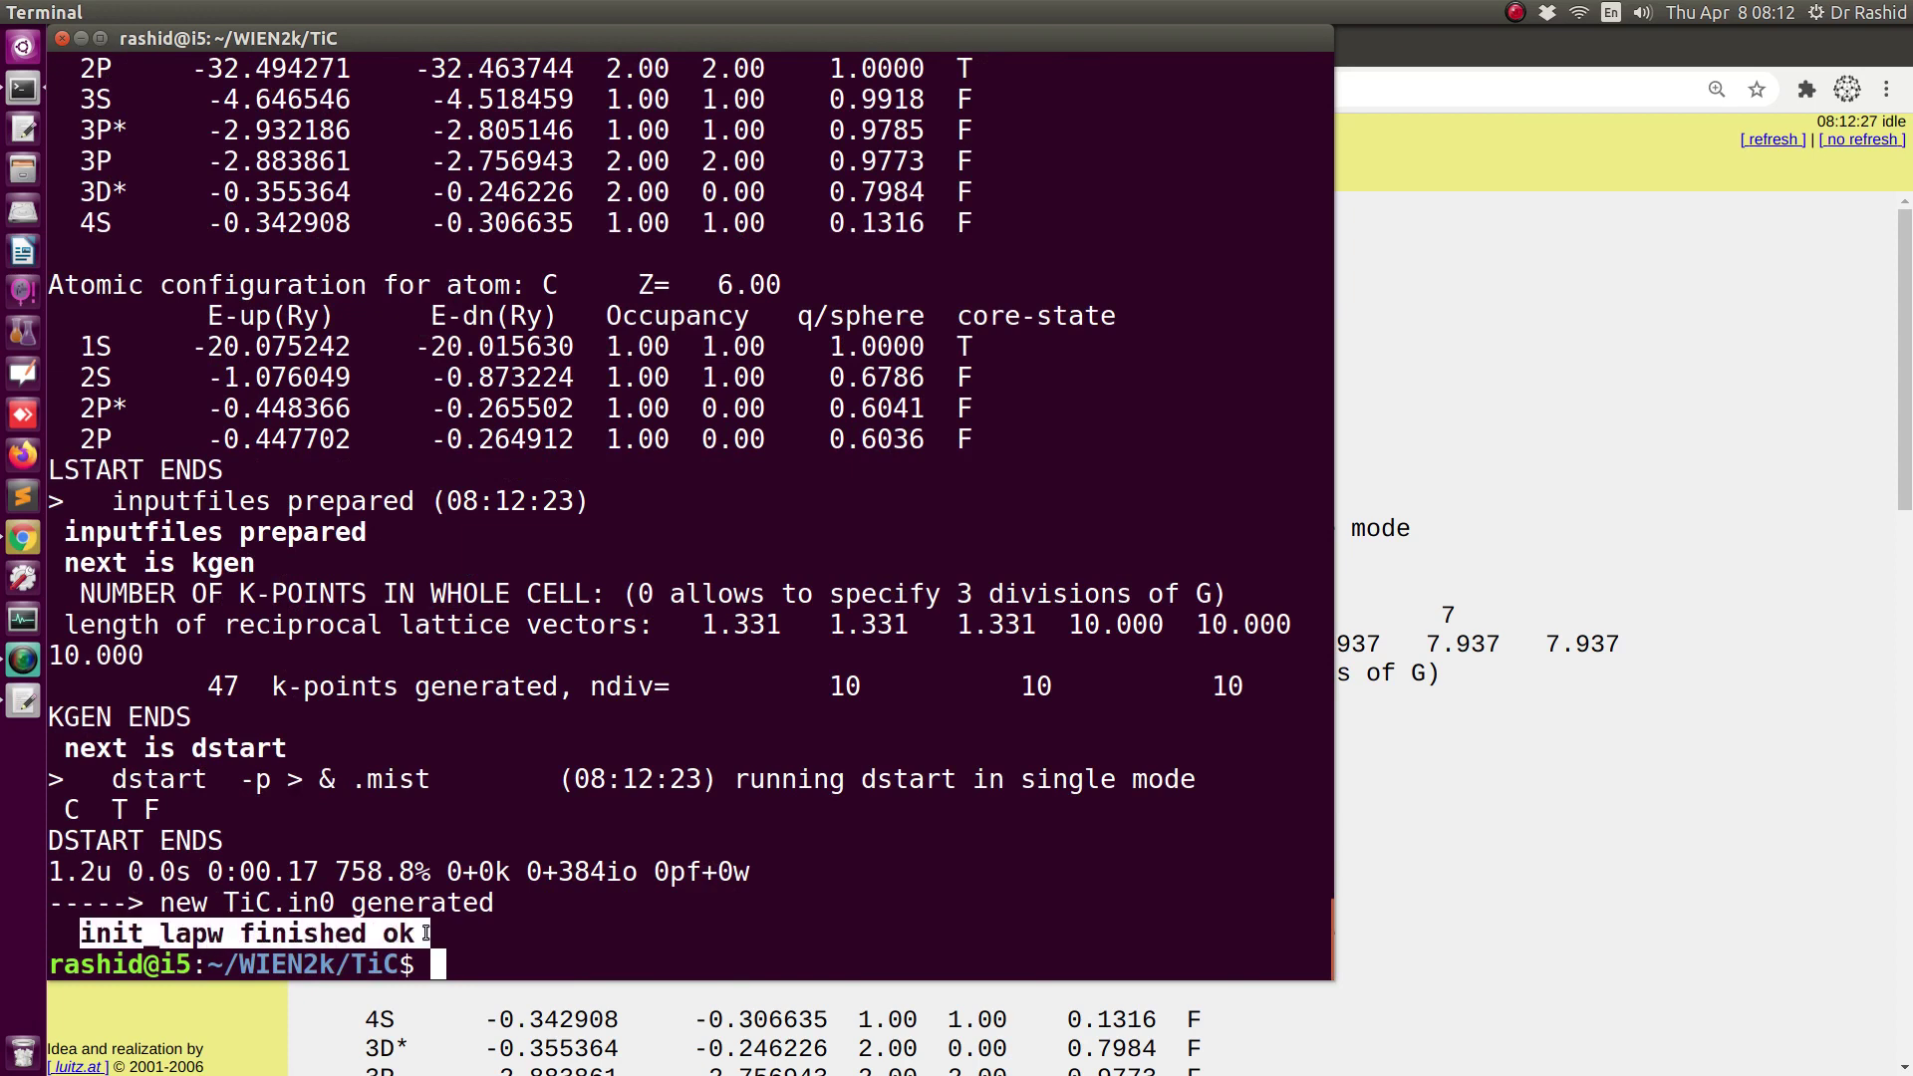
left_click(577, 924)
- Run init_lapw without the batch flag, continue with dstart using c, and suspend the command at the spin-polarization question
key("Up")
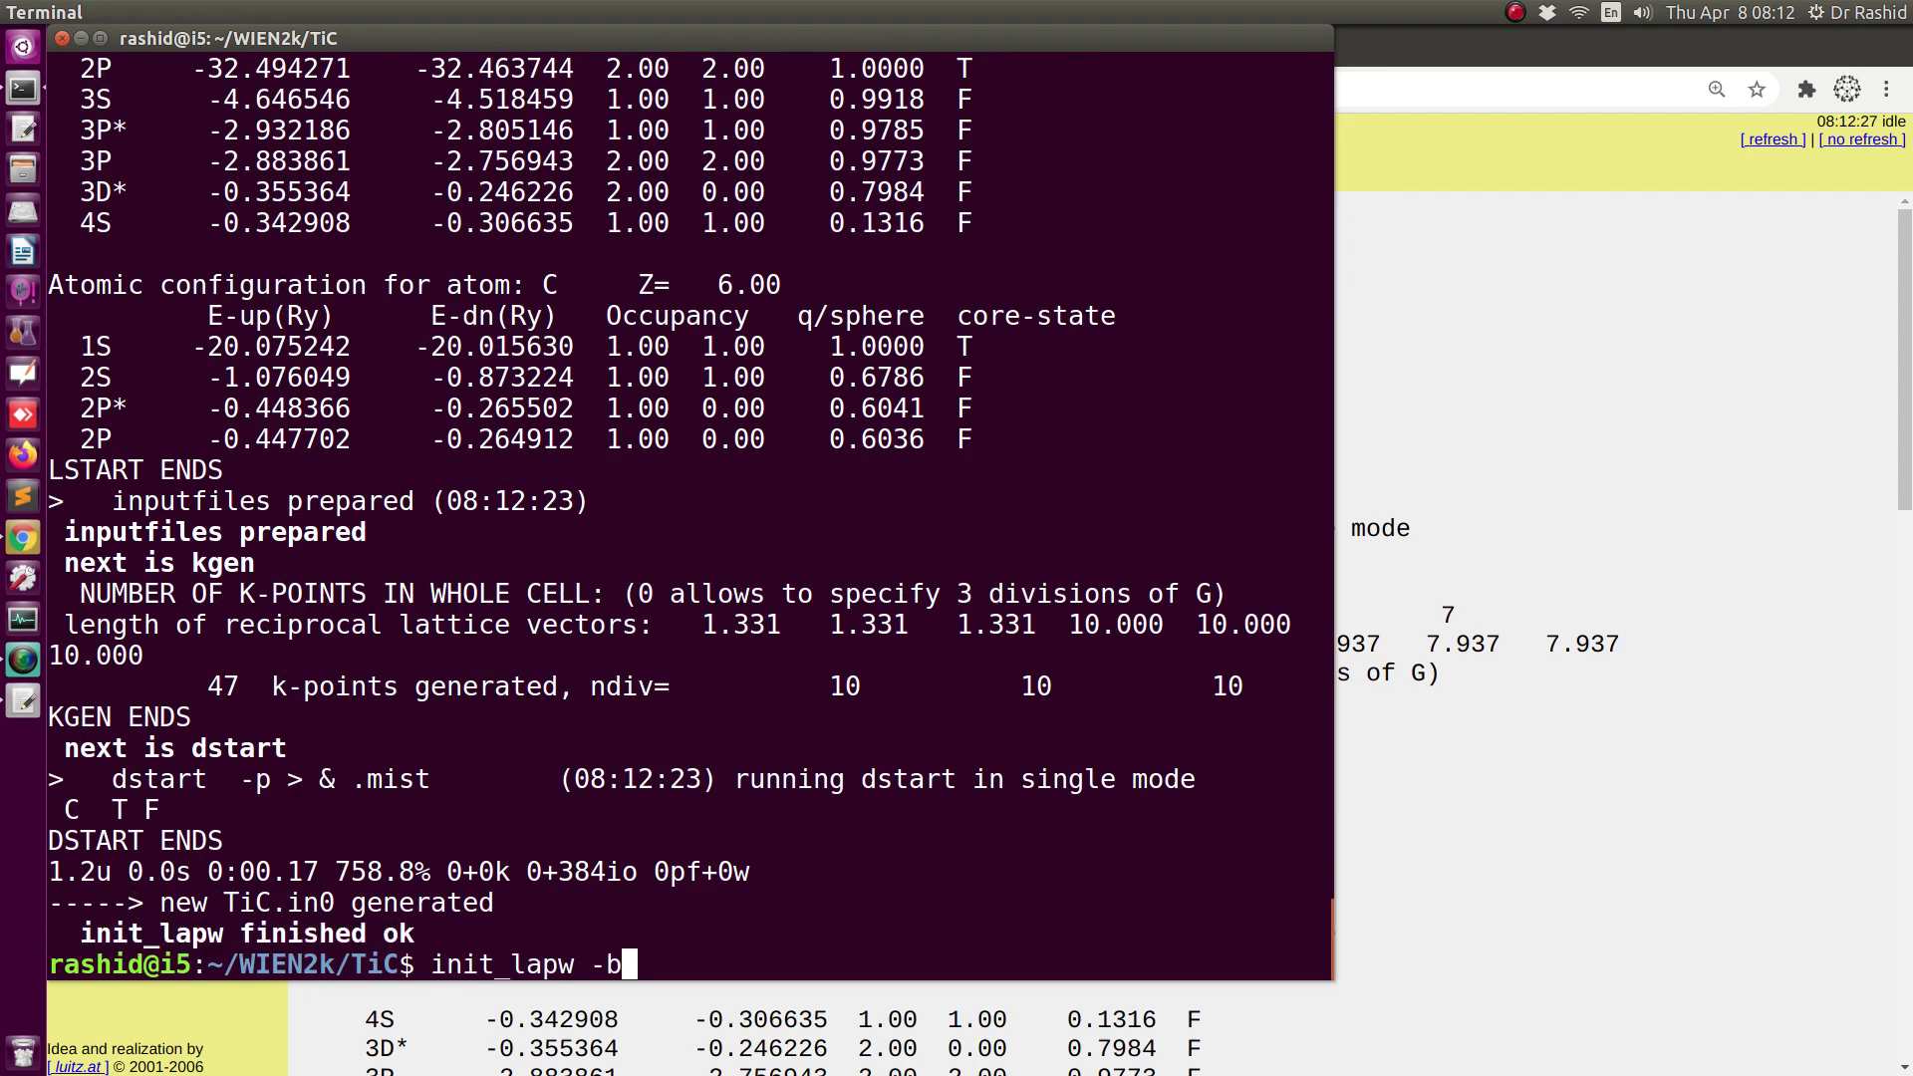
key("BackSpace")
key("BackSpace")
key("Return")
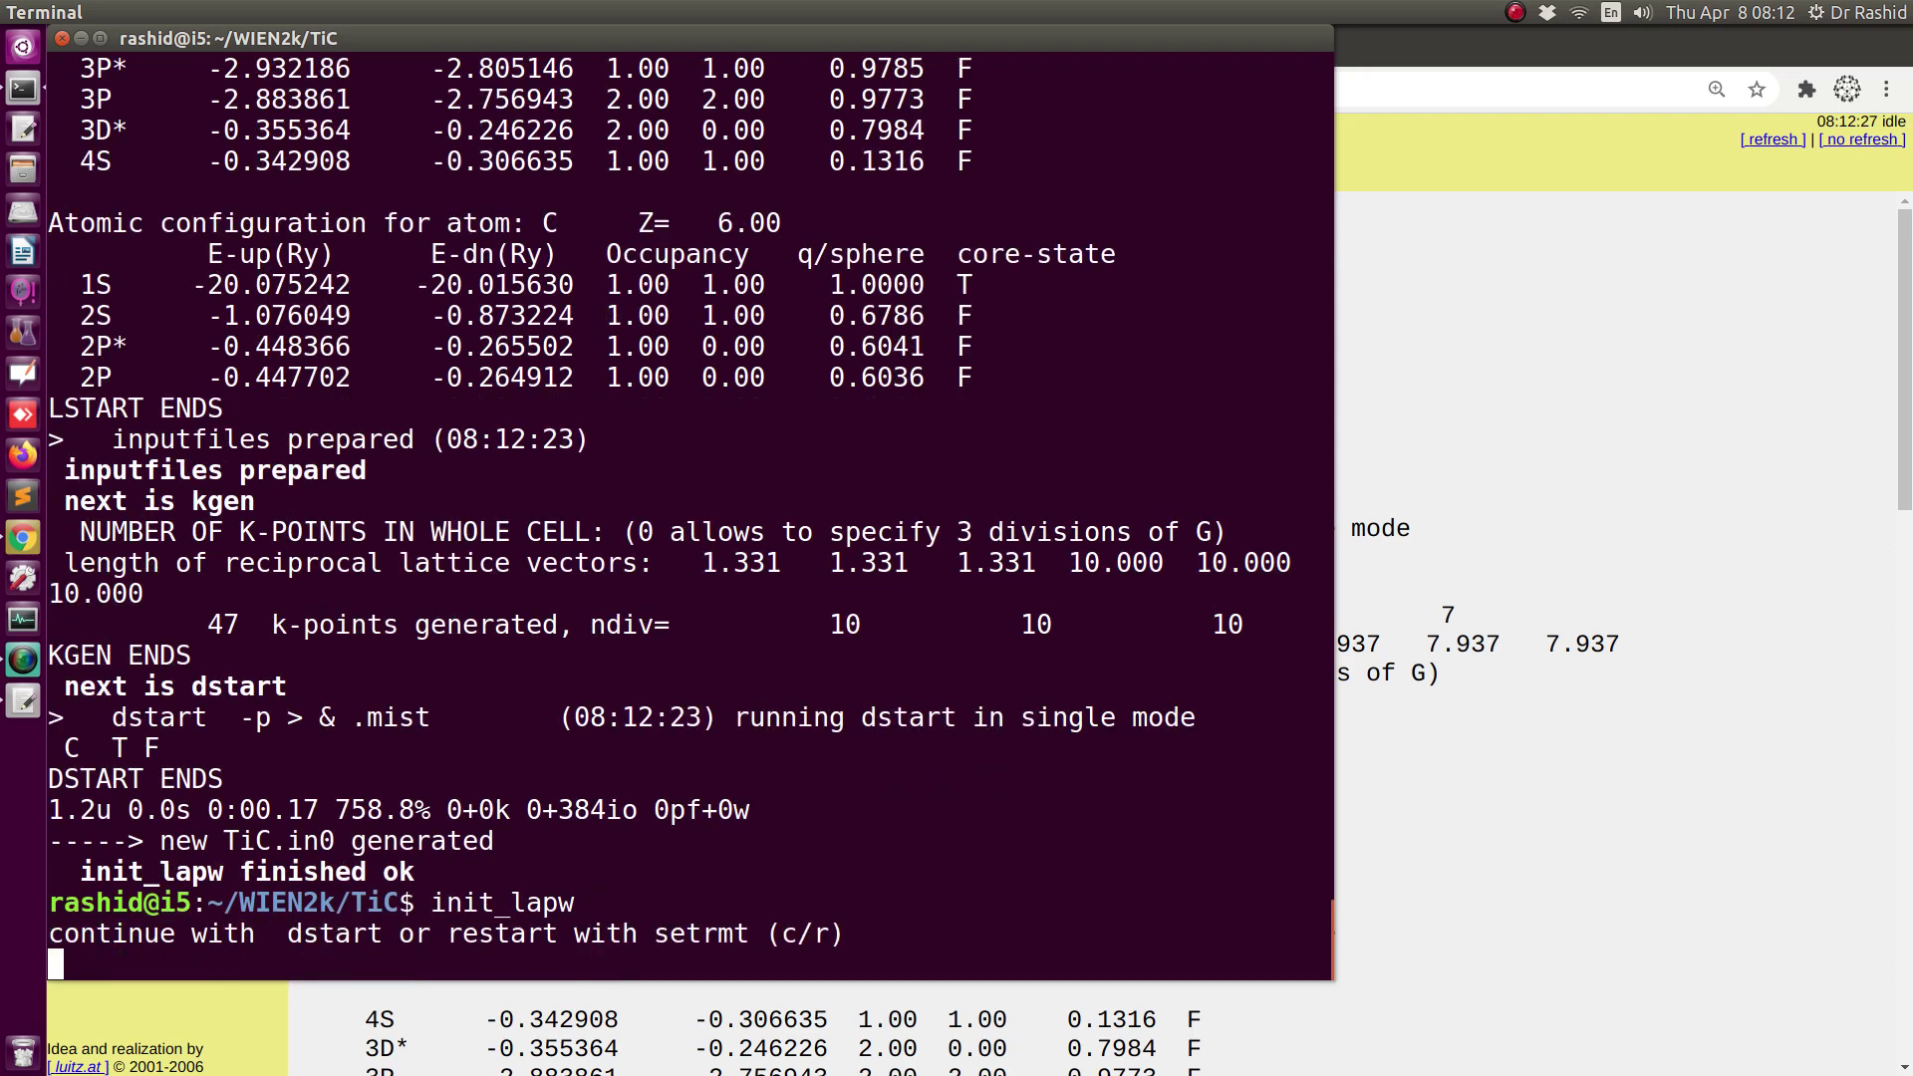
type("c")
key("Return")
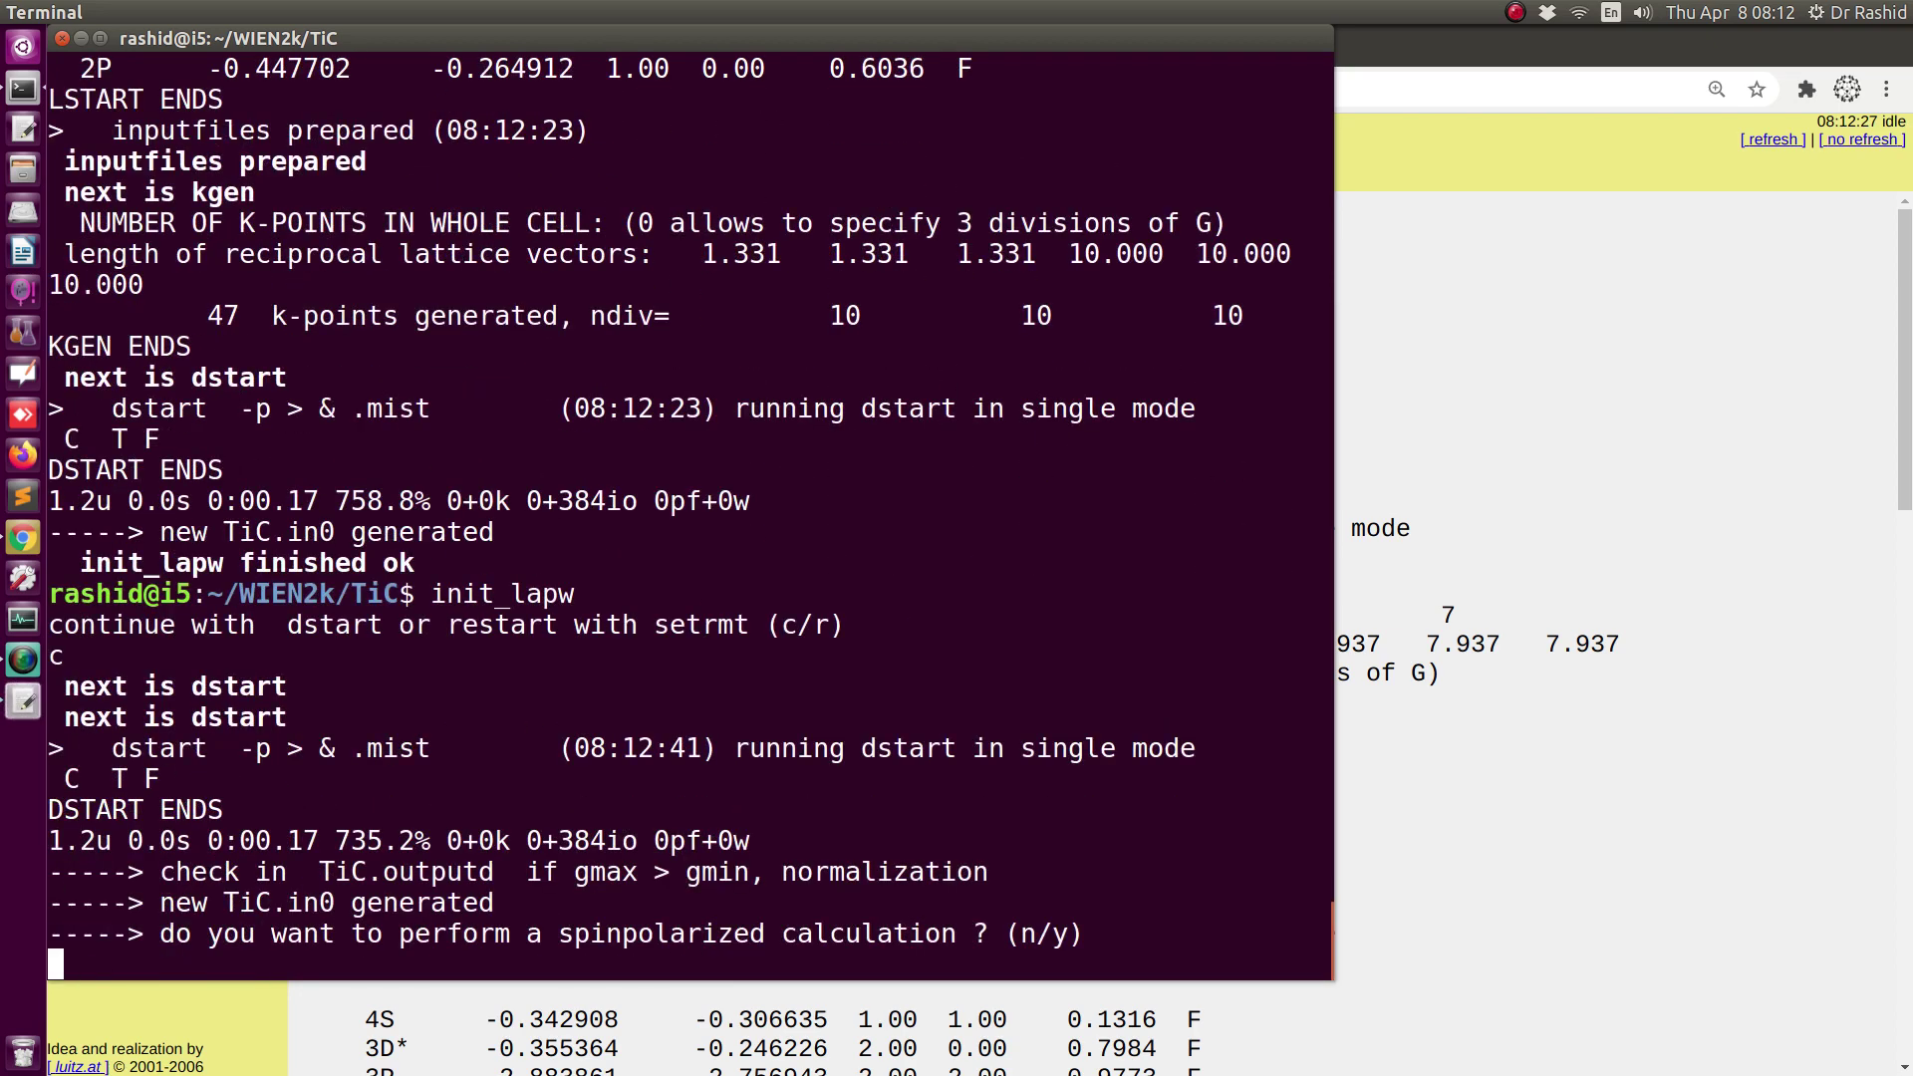
key("ctrl+c")
key("ctrl+c")
key("ctrl+c")
key("ctrl+z")
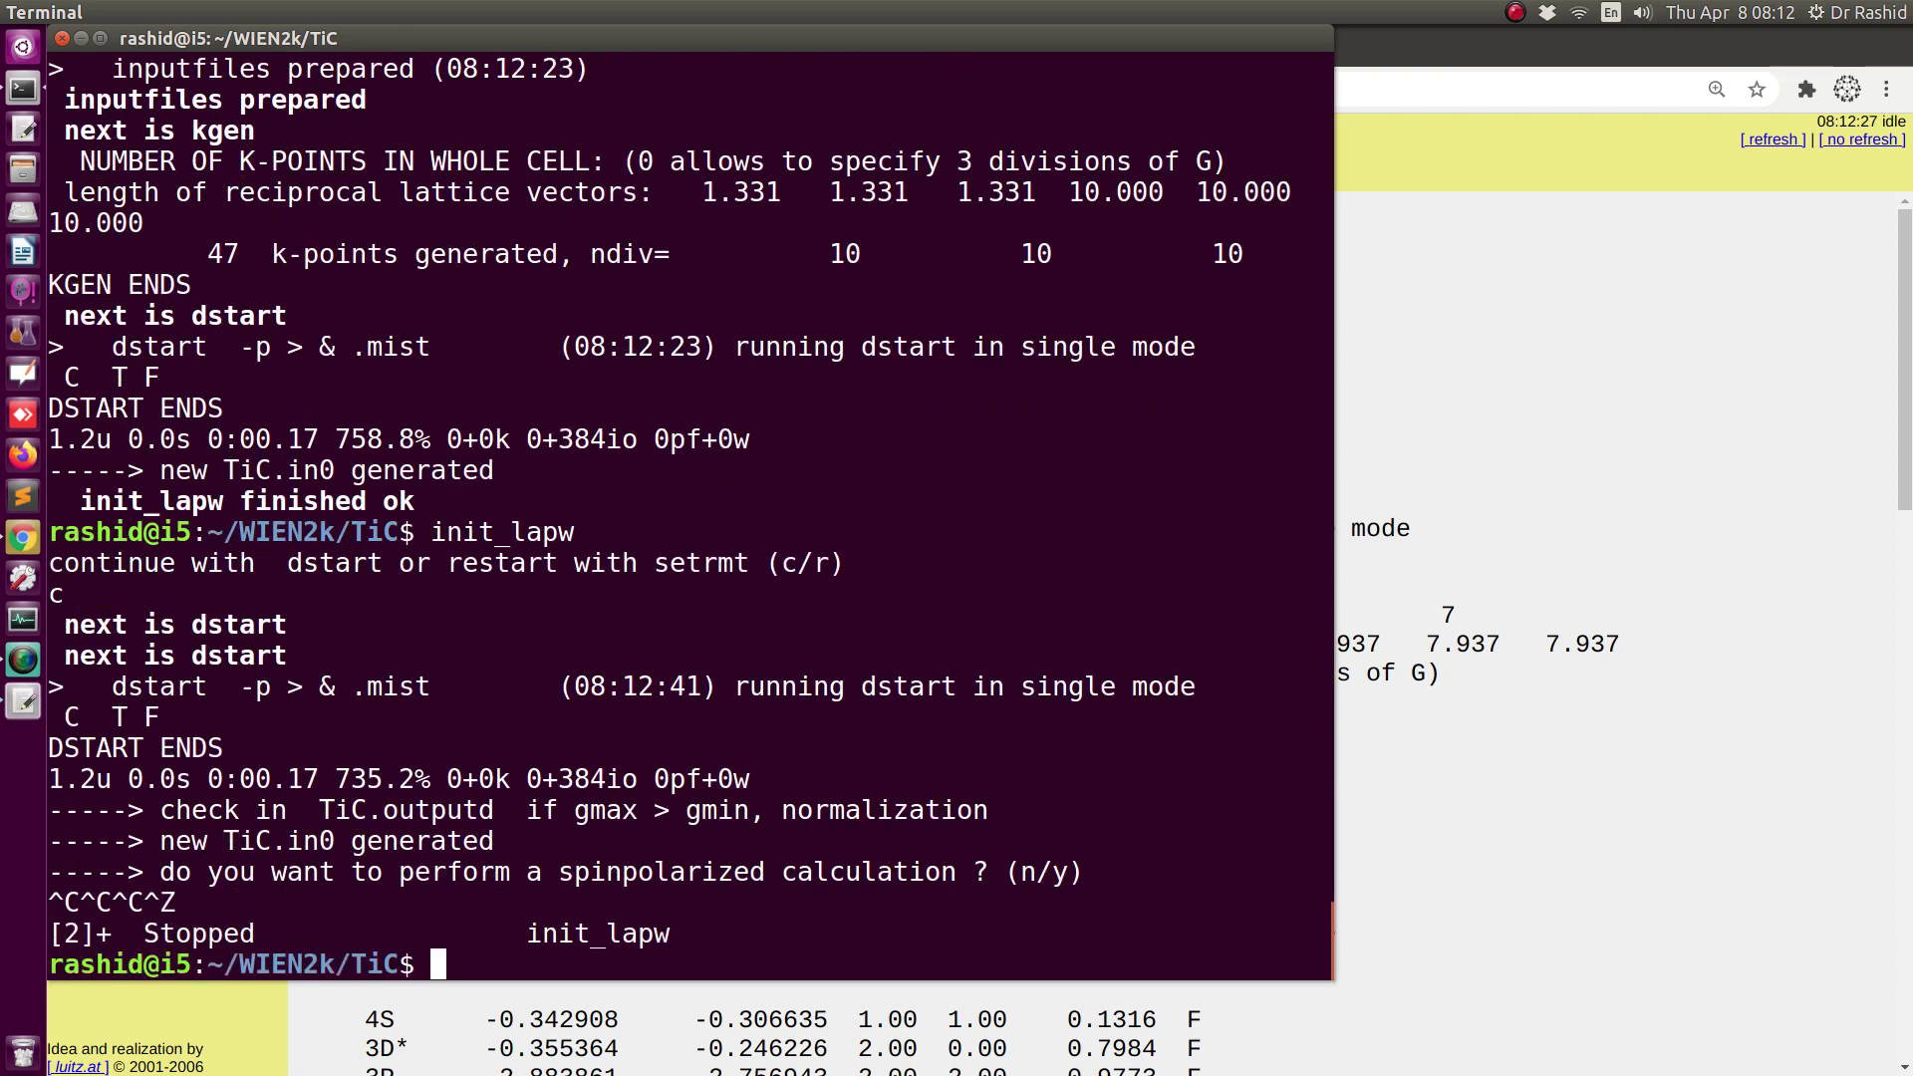
- Delete all files in the TiC directory with rm * and close TiC.outputd in gedit
type("rm *")
key("Return")
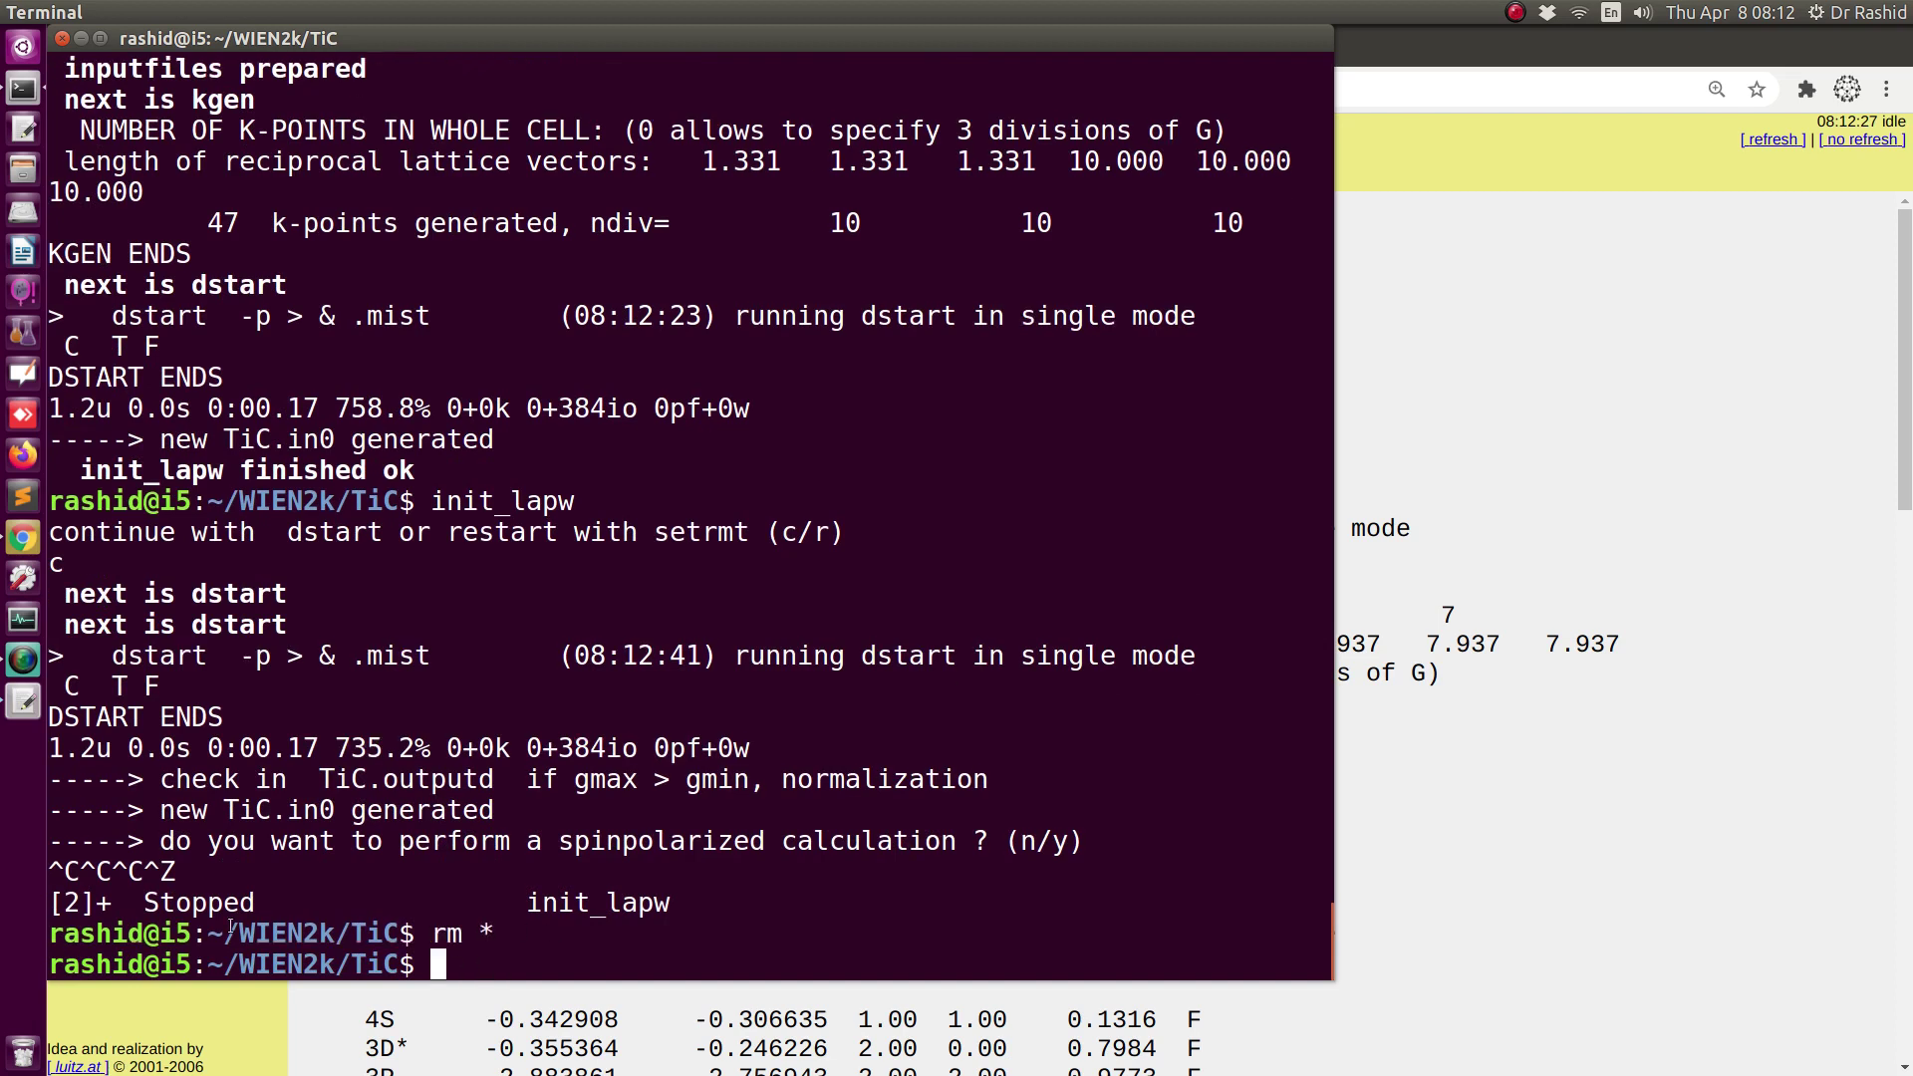
left_click(24, 702)
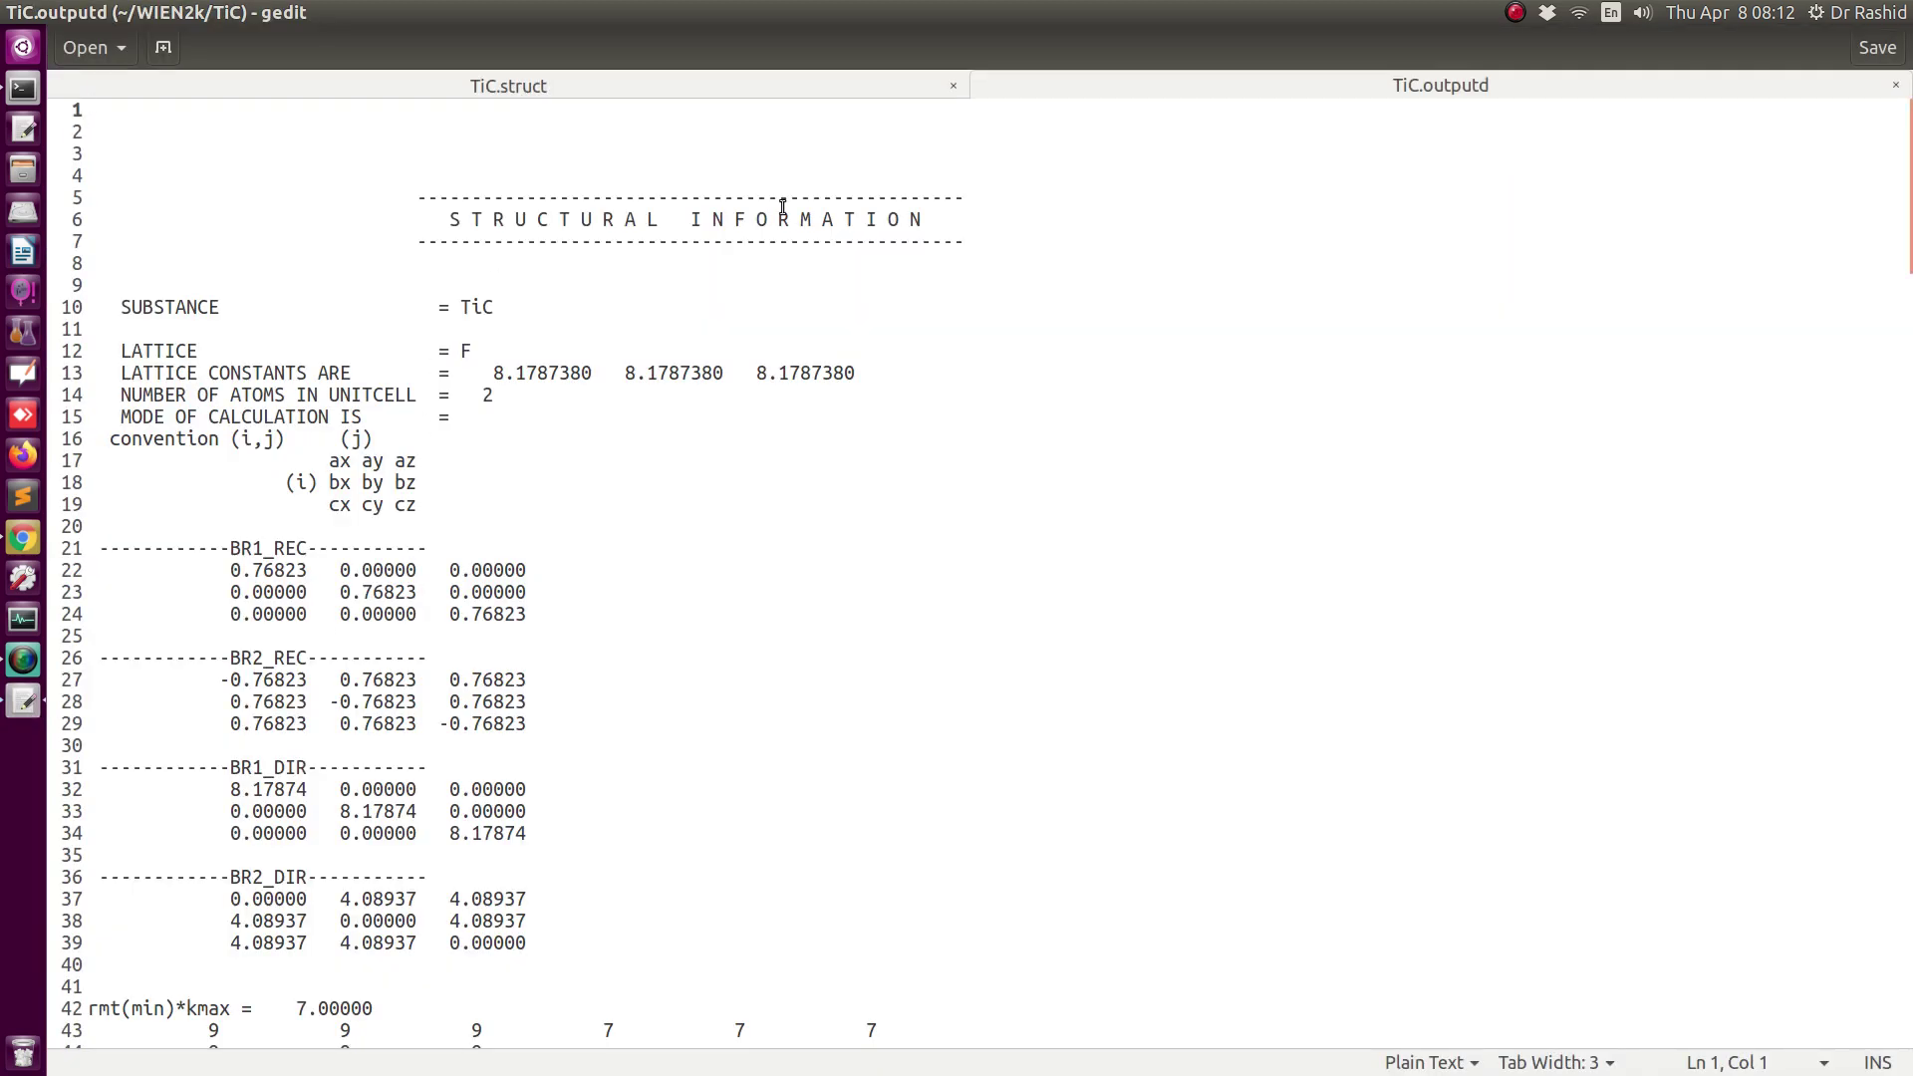
left_click(1895, 85)
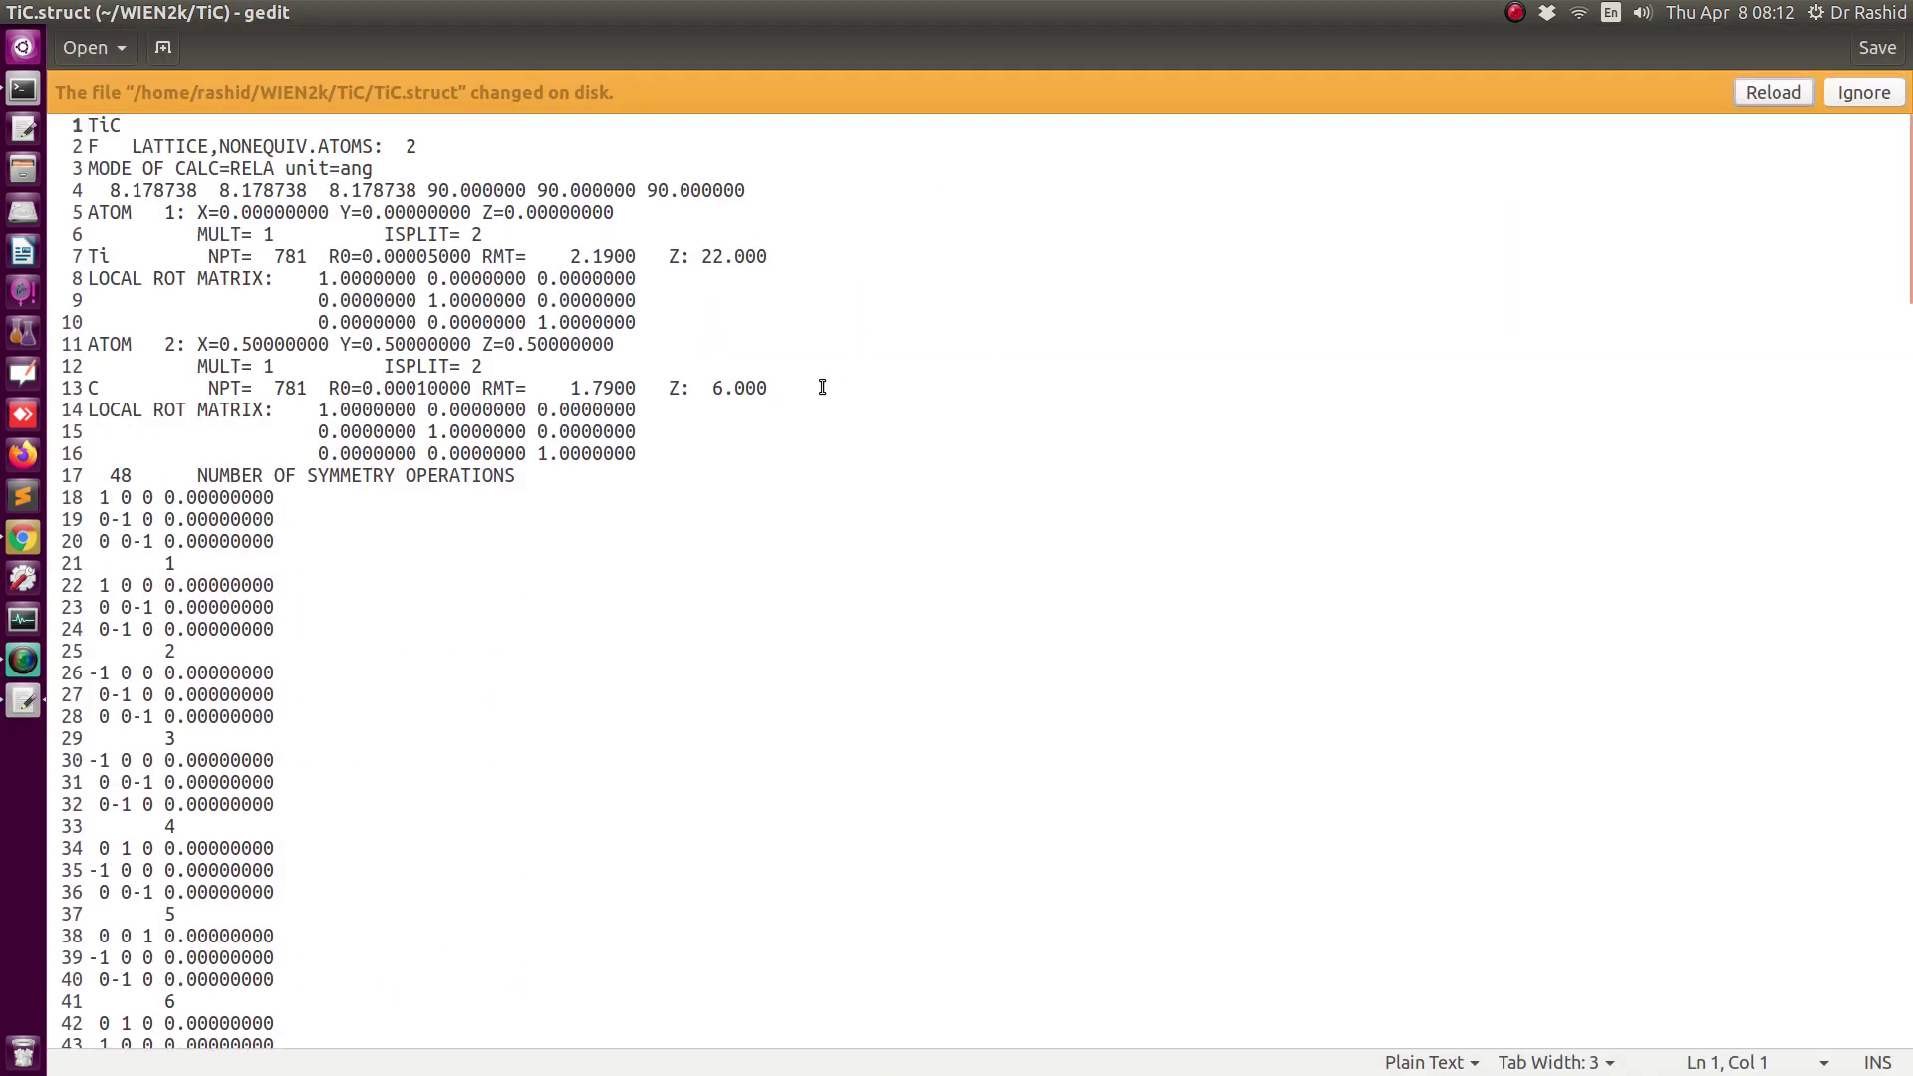
- Ignore the on-disk change to TiC.struct, save the file again, and list the TiC directory in the terminal
left_click(1859, 91)
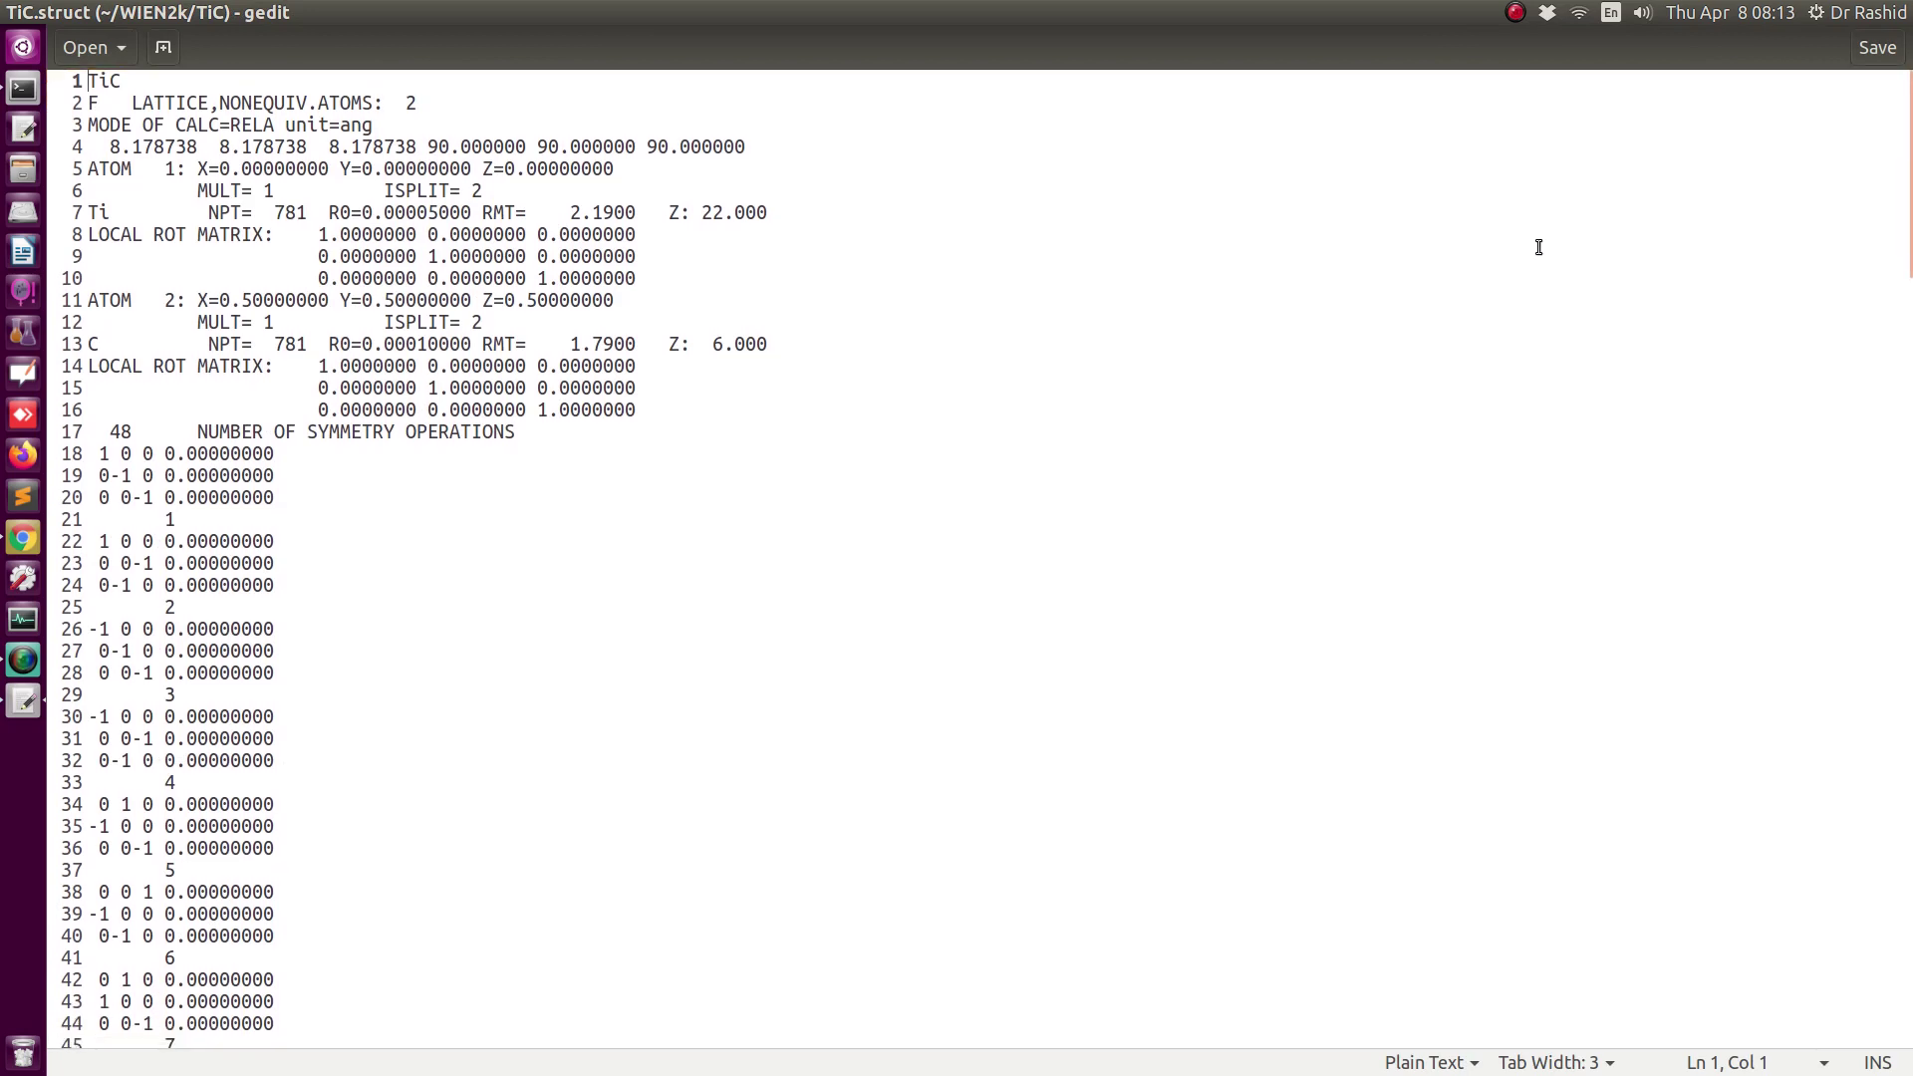
key("ctrl+s")
key("alt+Tab")
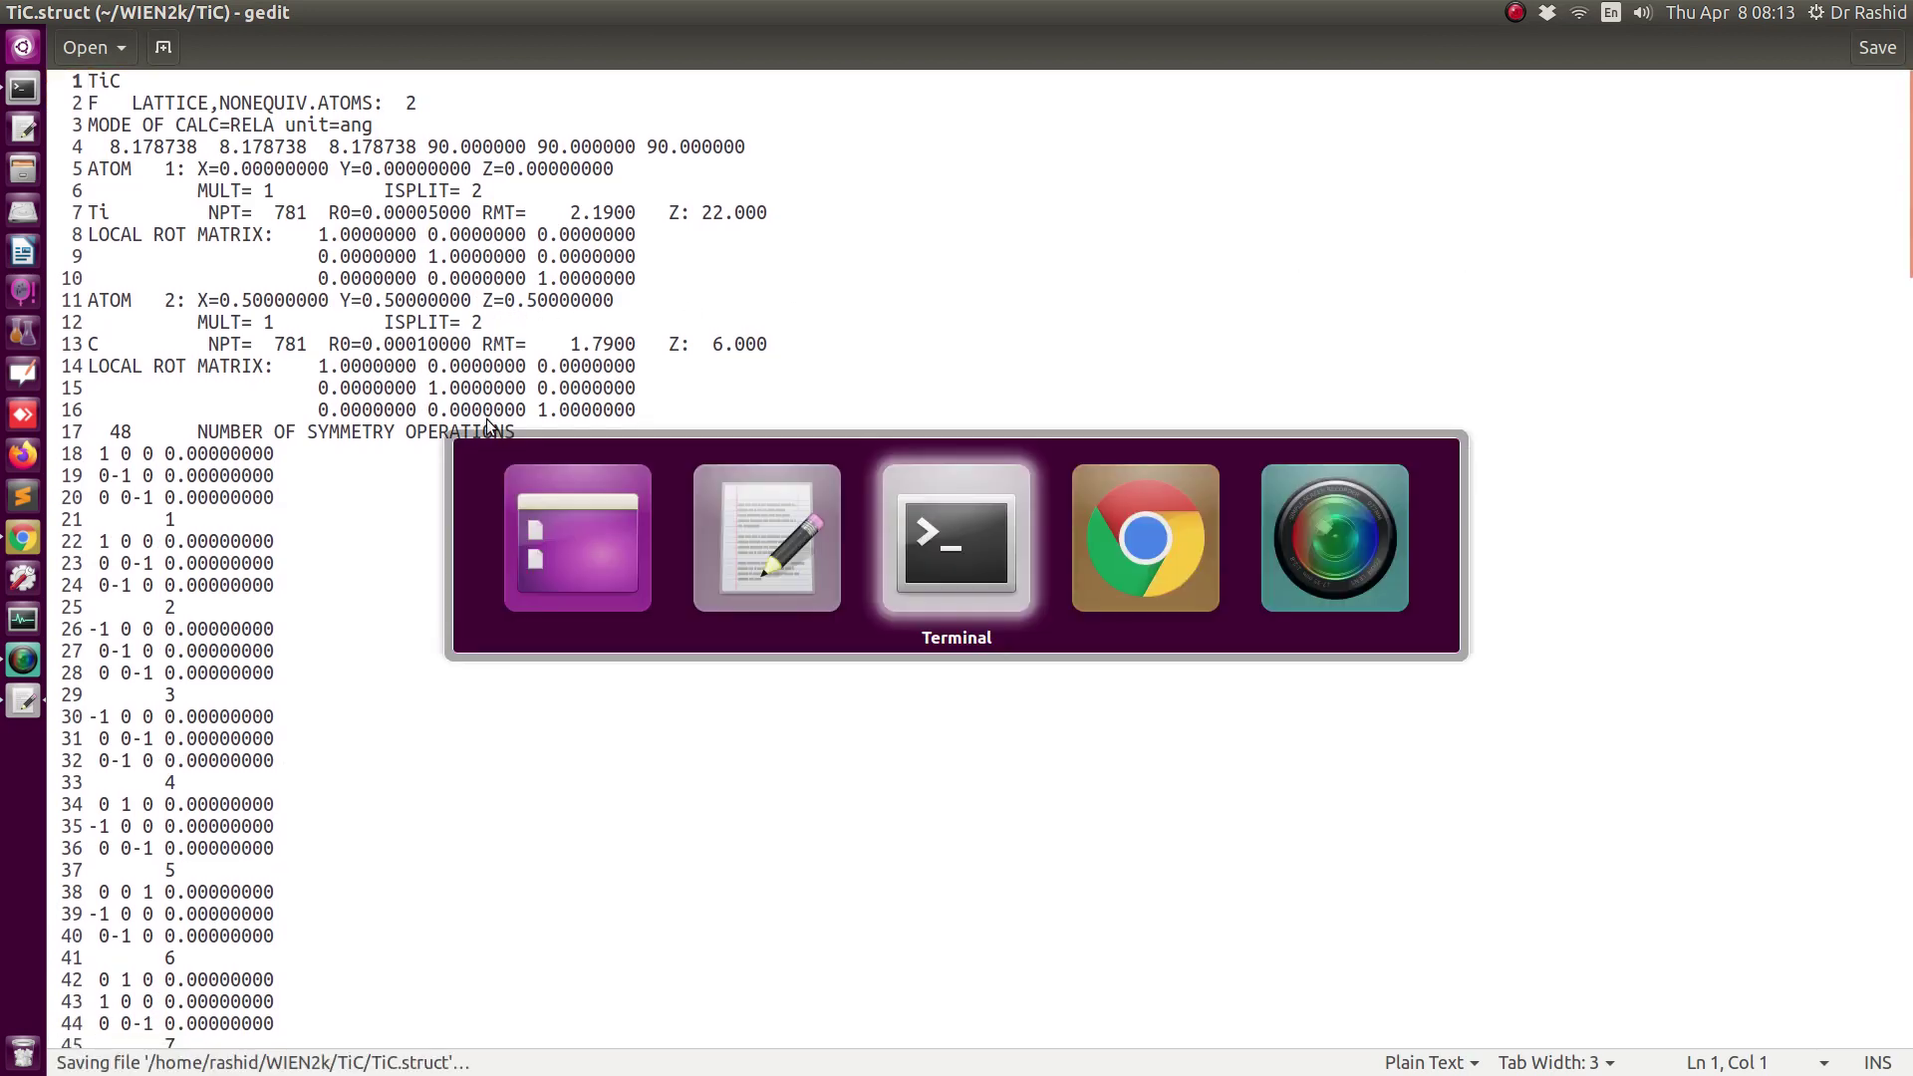
type("ls")
key("Return")
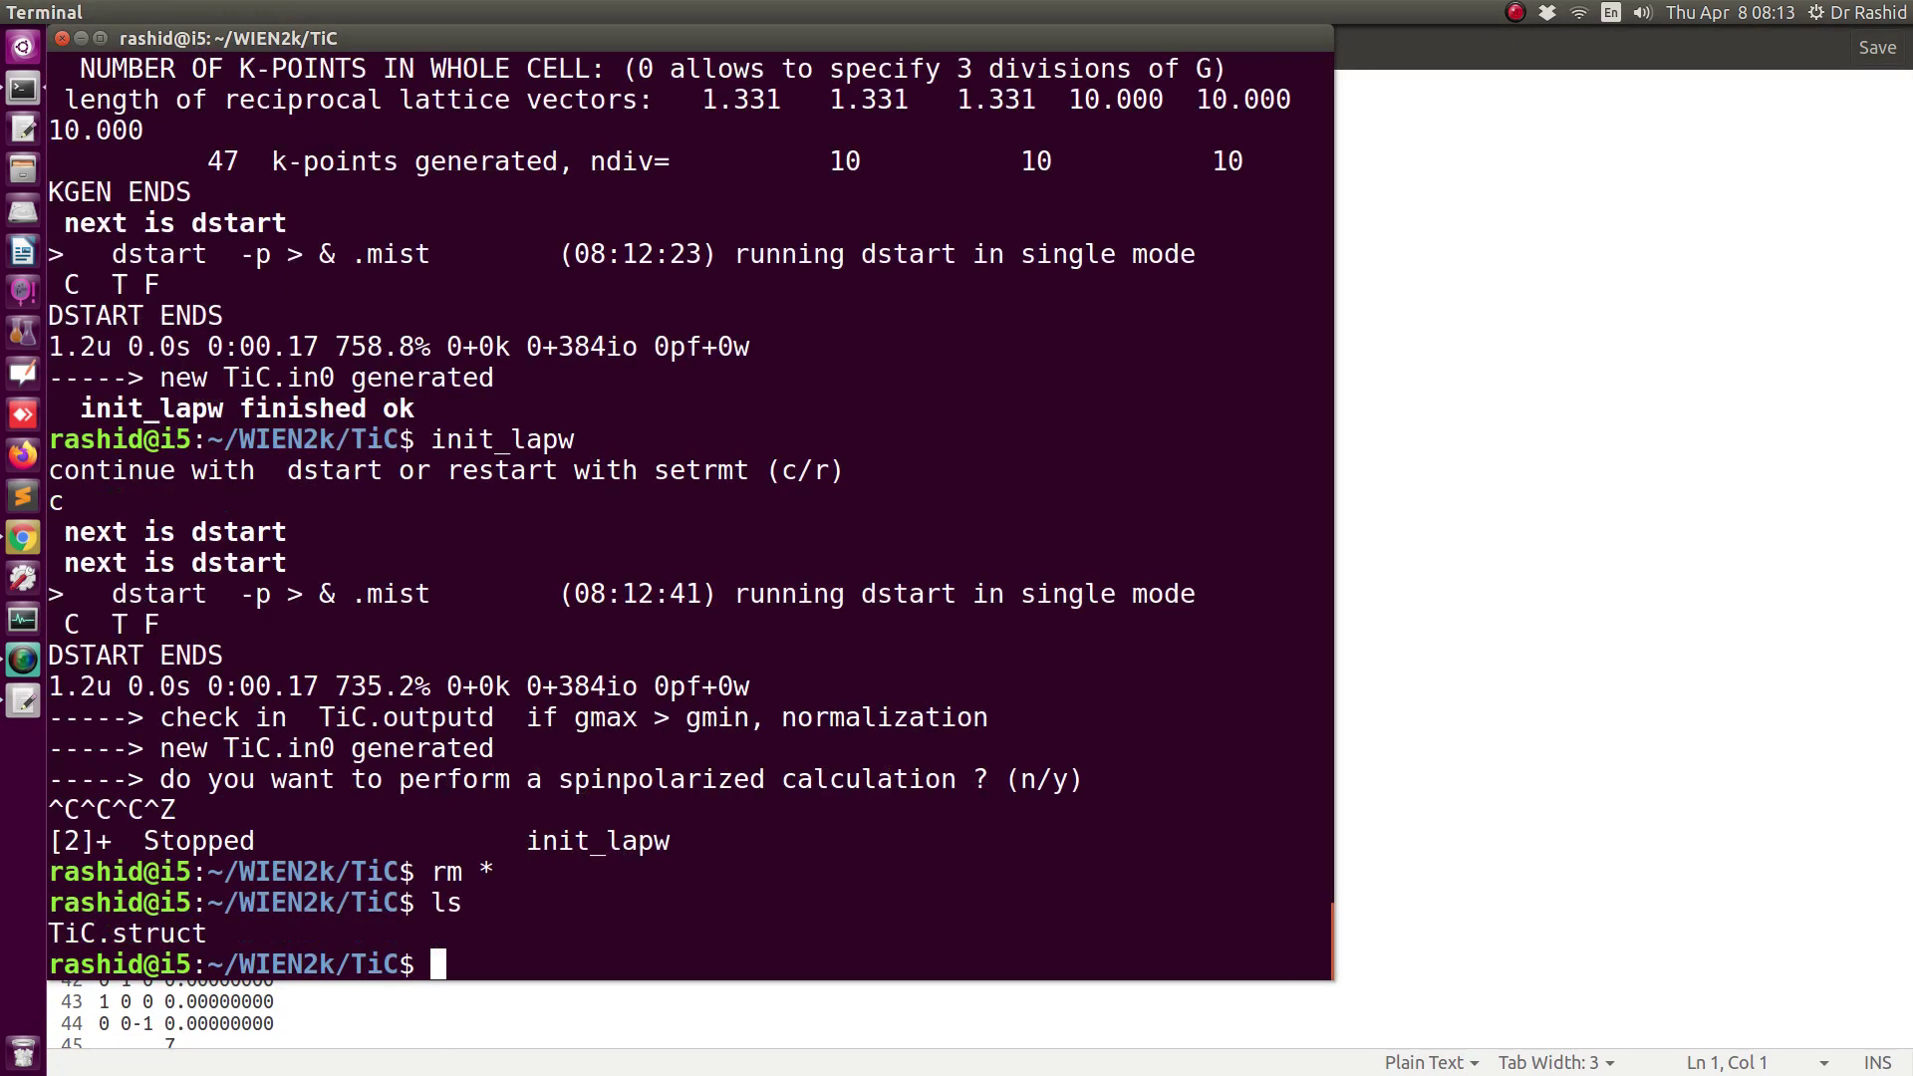
- Run init_lapw interactively with an RMT reduction of 2% and the new scheme, and suspend it at the radii question
key("Up")
key("Up")
key("Up")
key("Return")
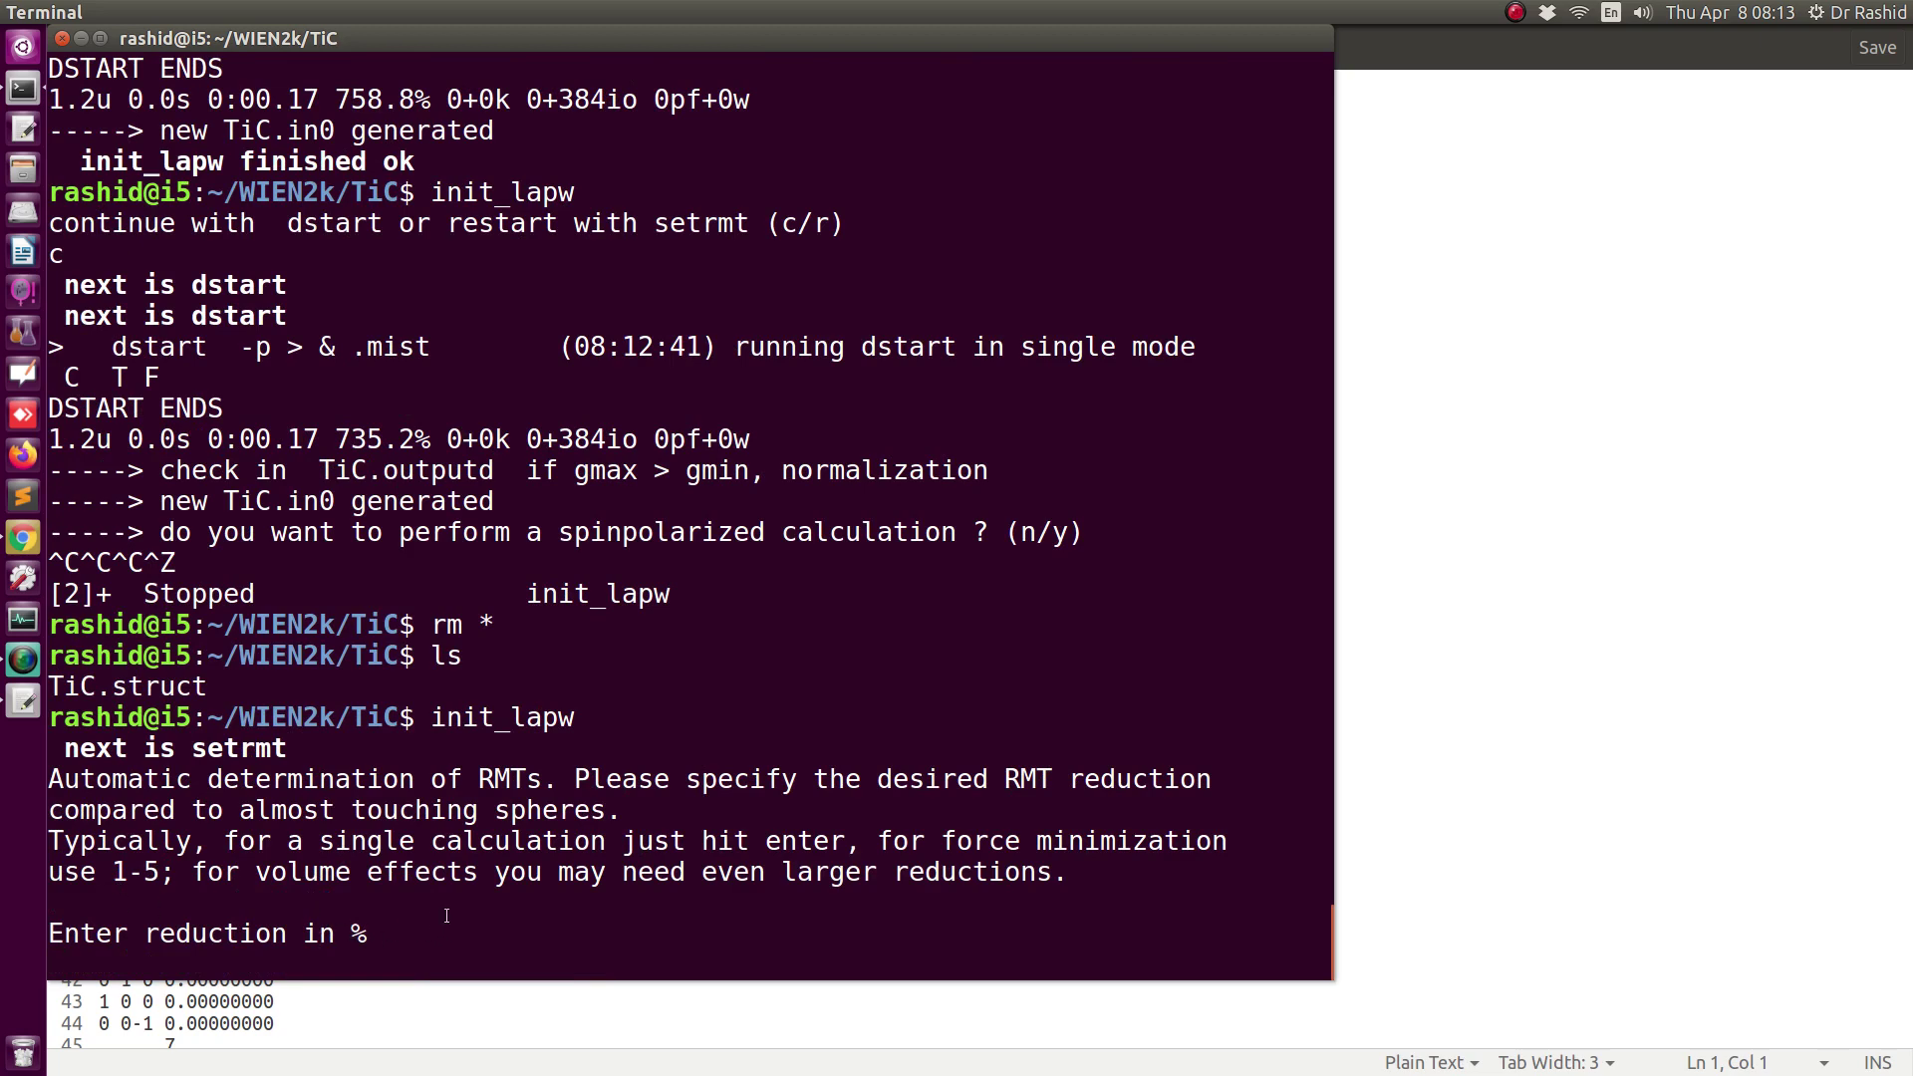
type("2")
key("Return")
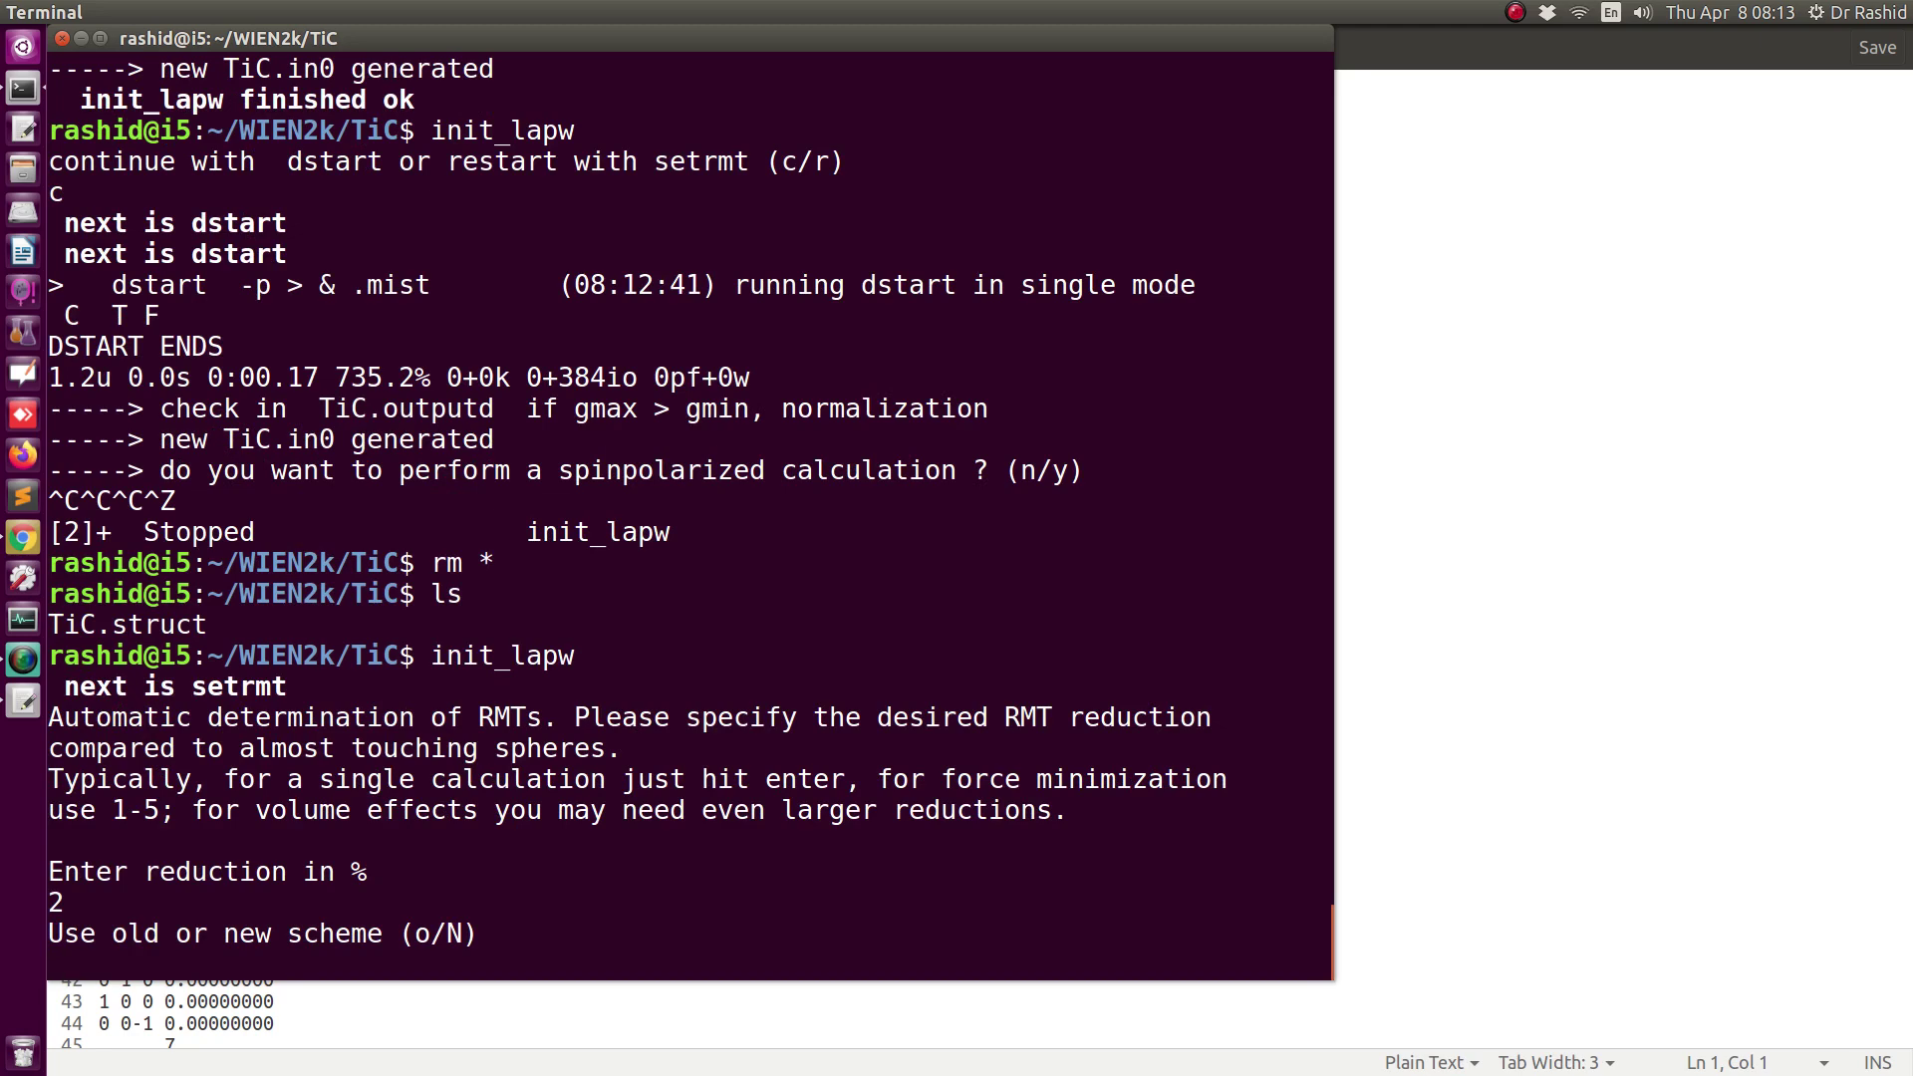
type("n")
key("Return")
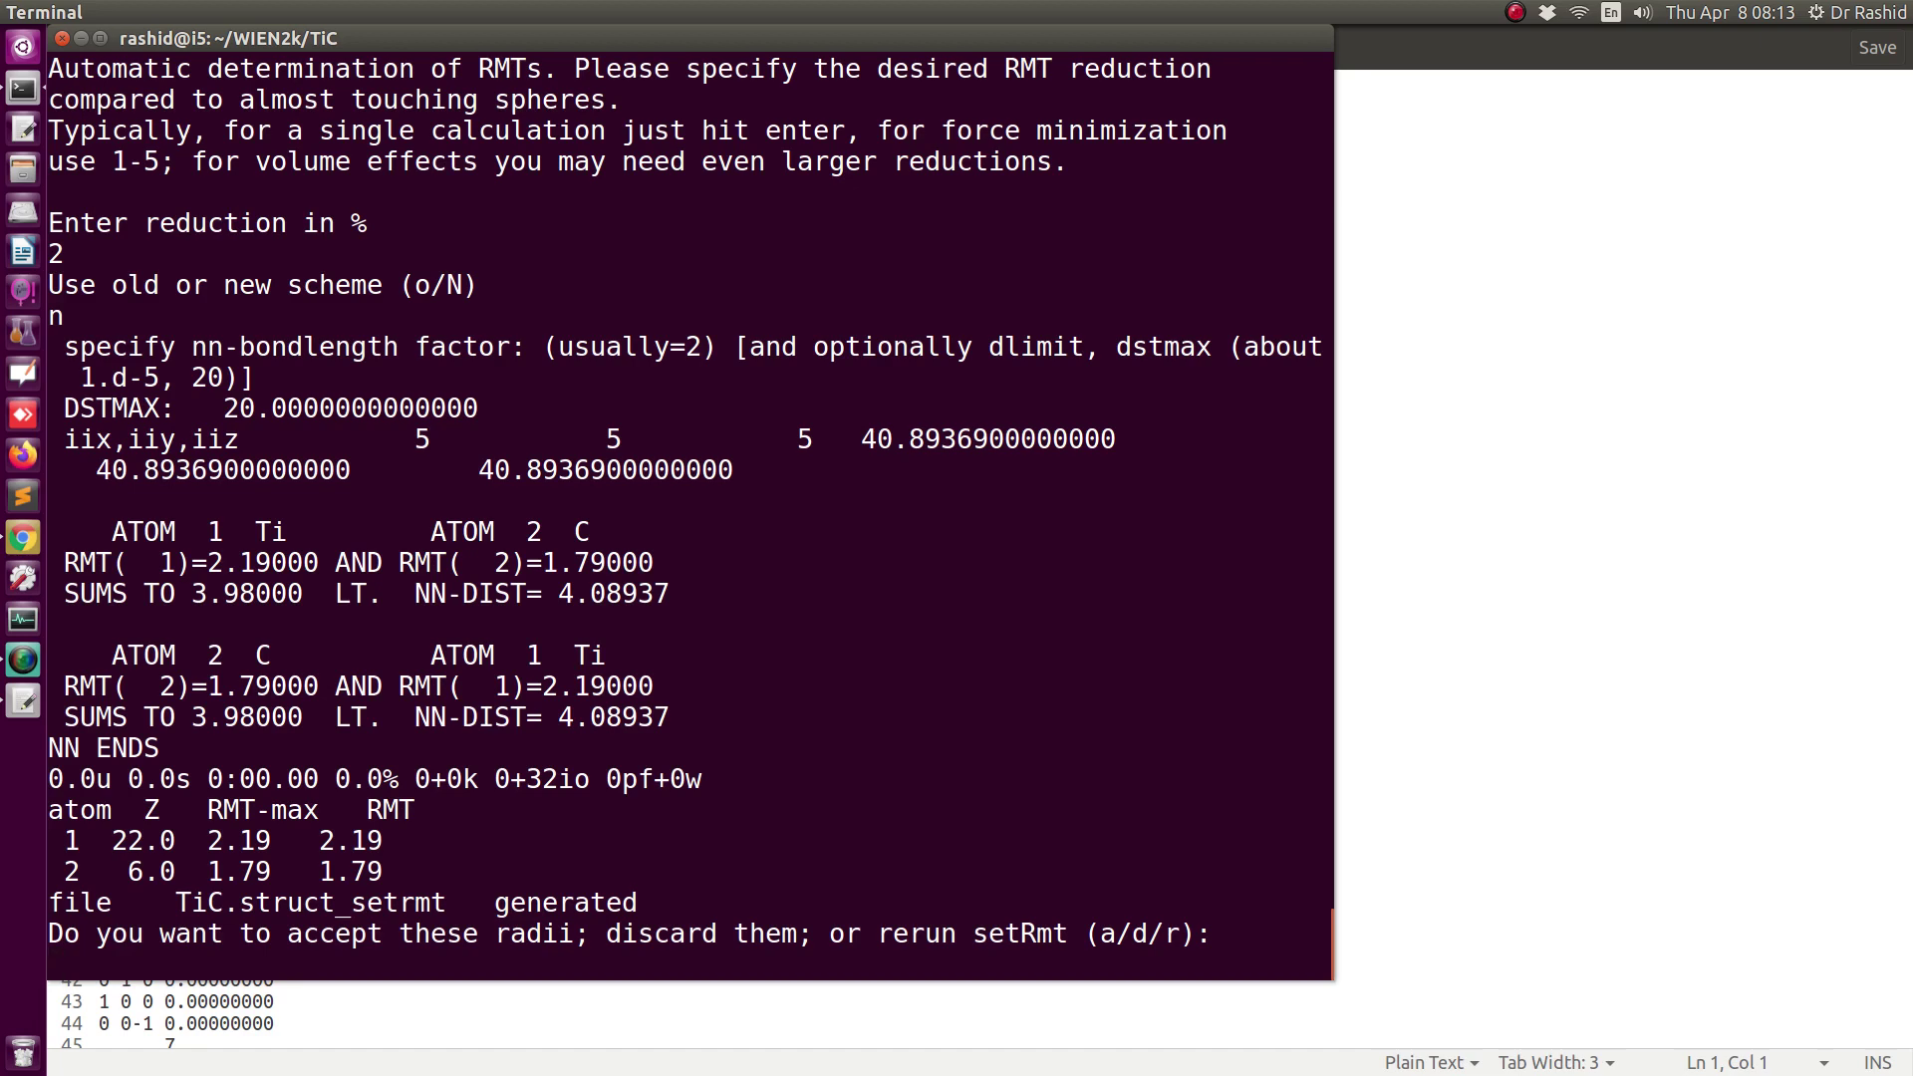
key("ctrl+c")
key("ctrl+z")
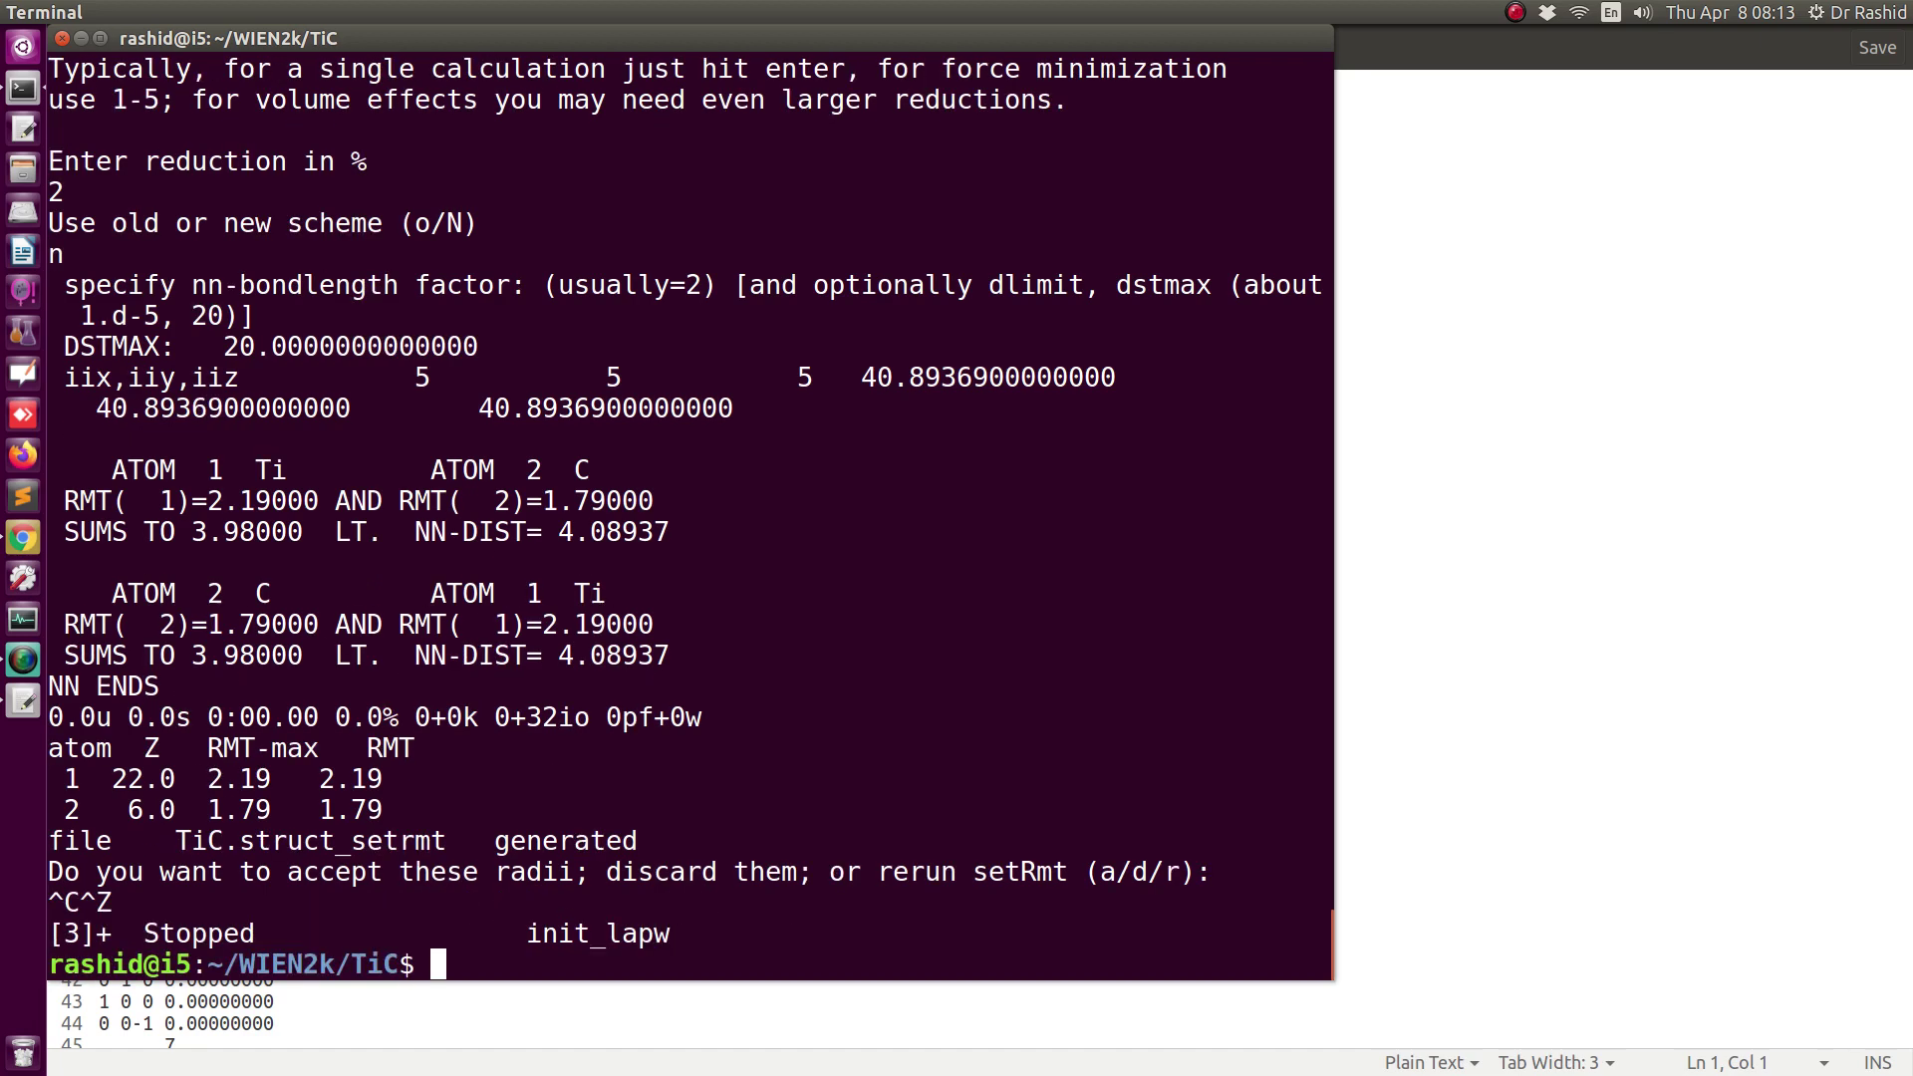
- Show the help with init_lapw -h and examine the -b flag, the SGROUP note, and the -rkmax and -numk options
key("Up")
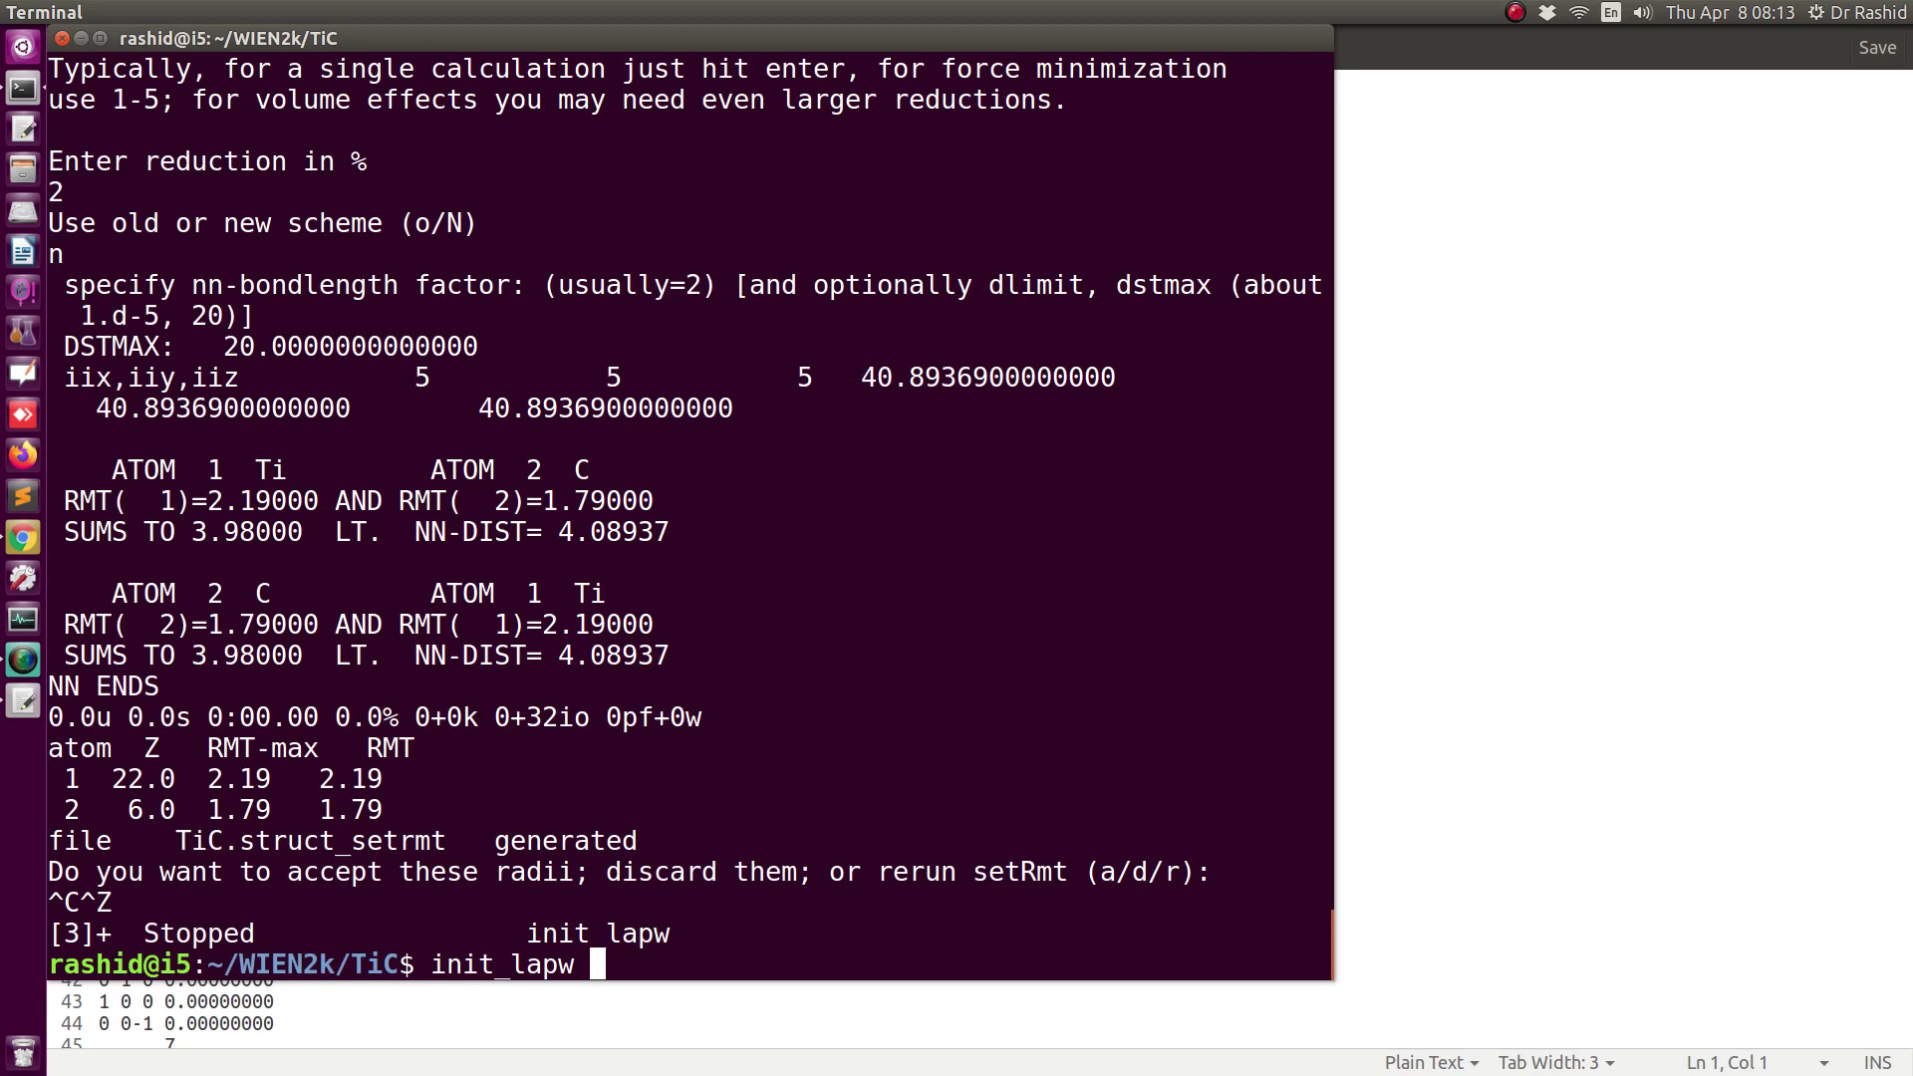
type("-h")
key("Return")
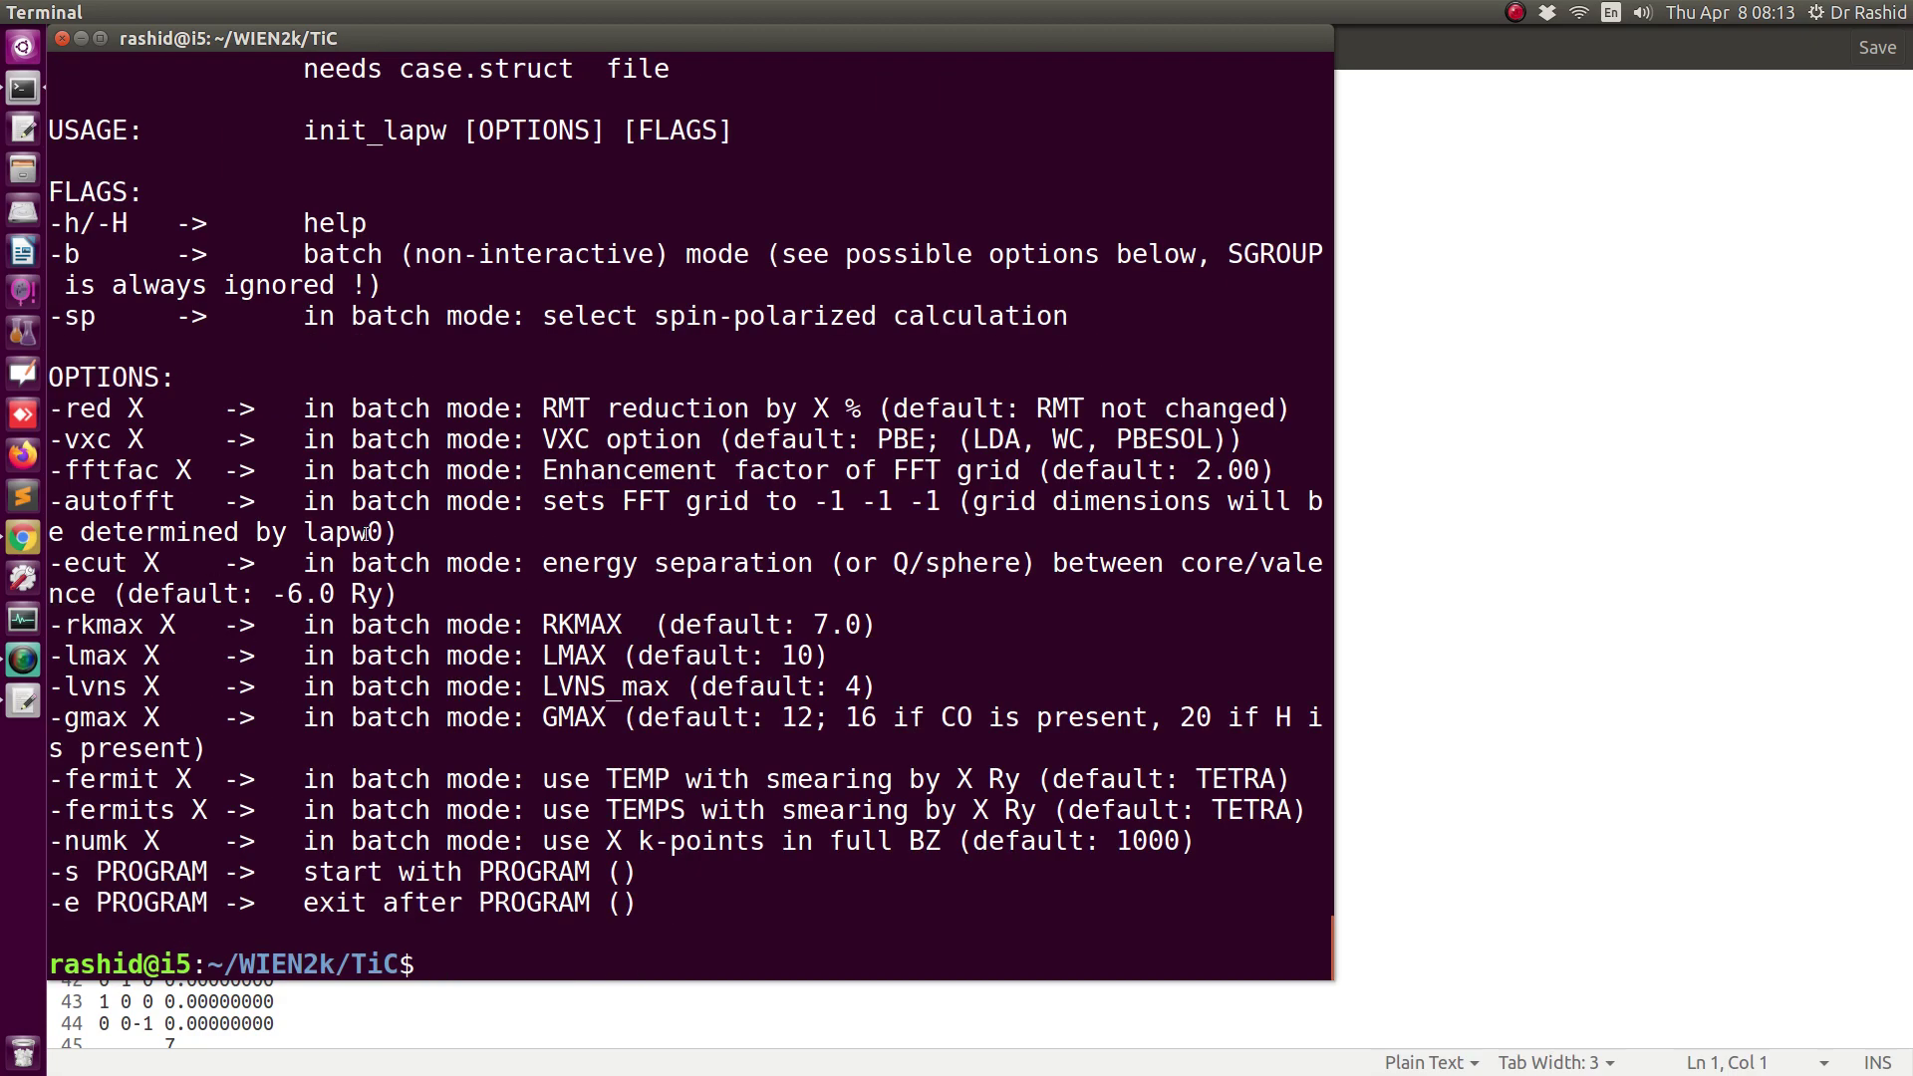
scroll(255, 366, "up", 10)
scroll(255, 365, "down", 9)
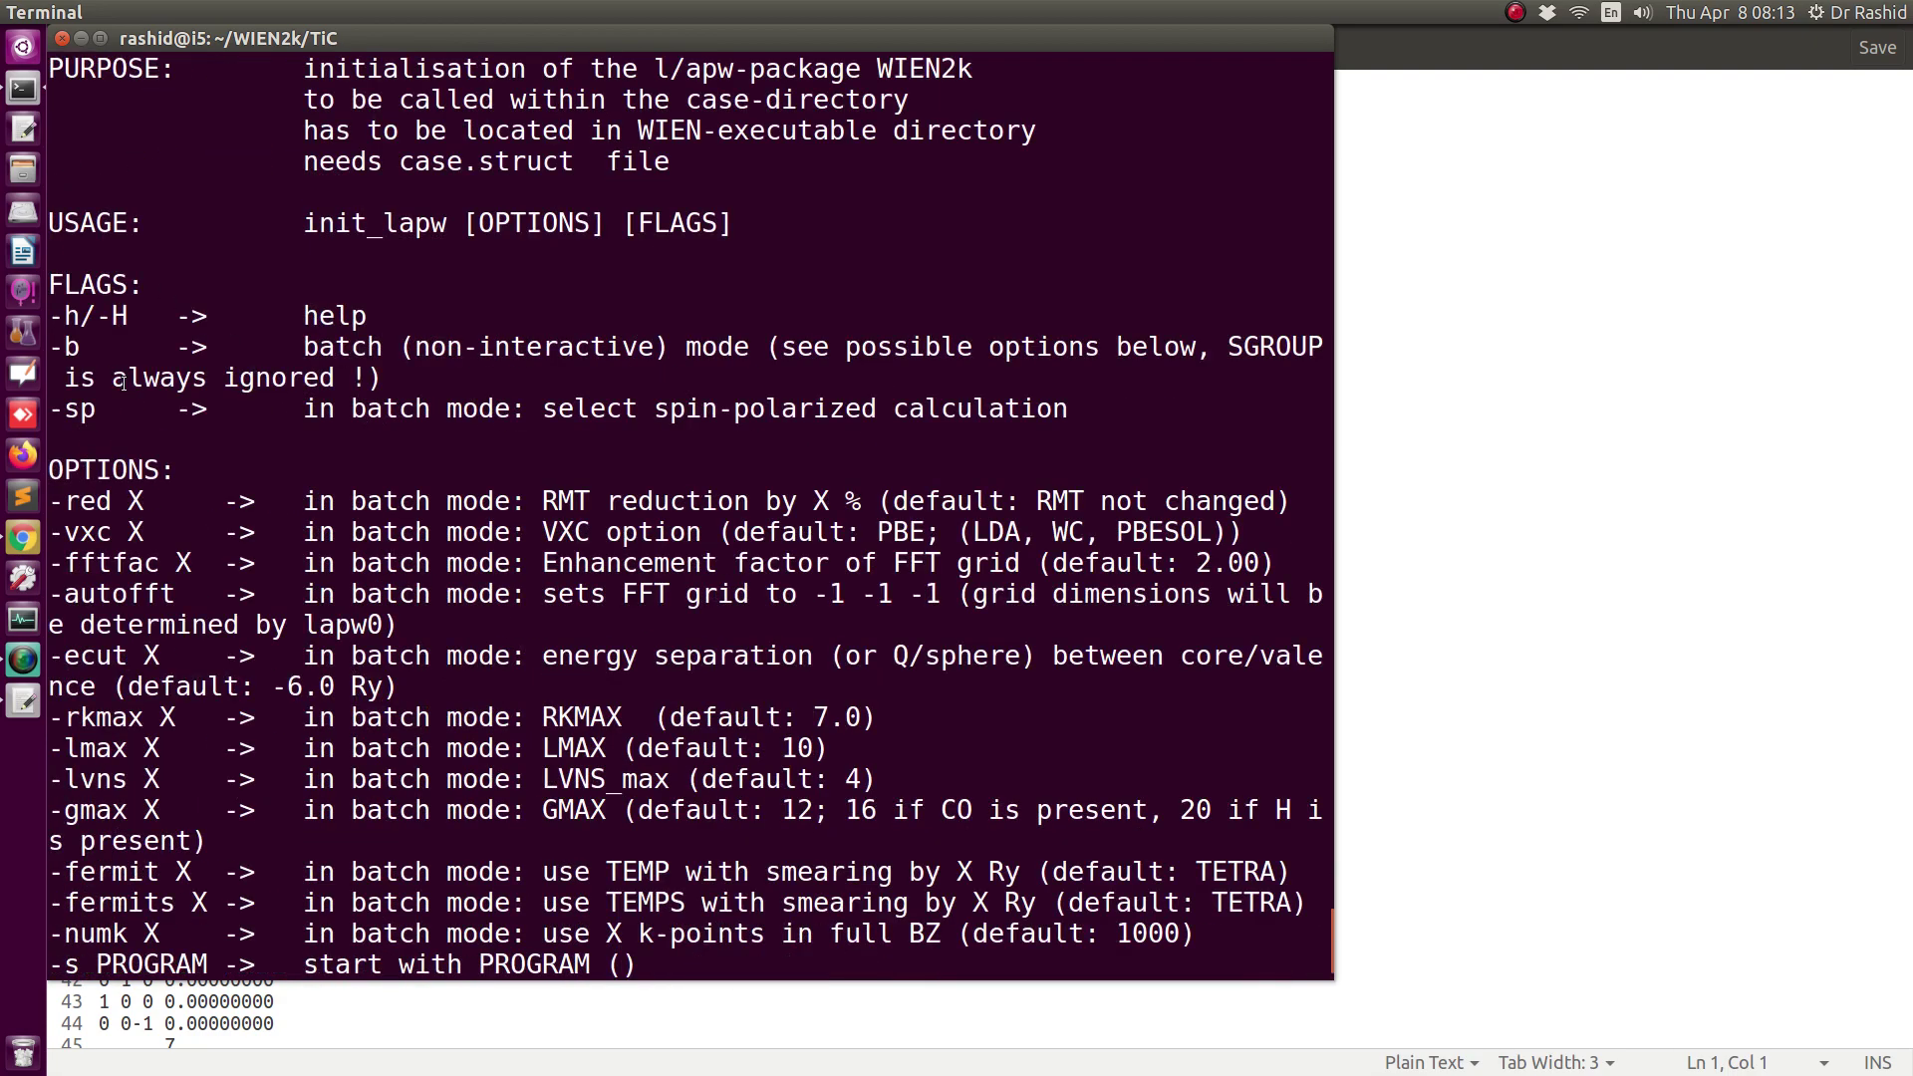
scroll(119, 381, "down", 1)
left_click_drag(56, 257, 176, 257)
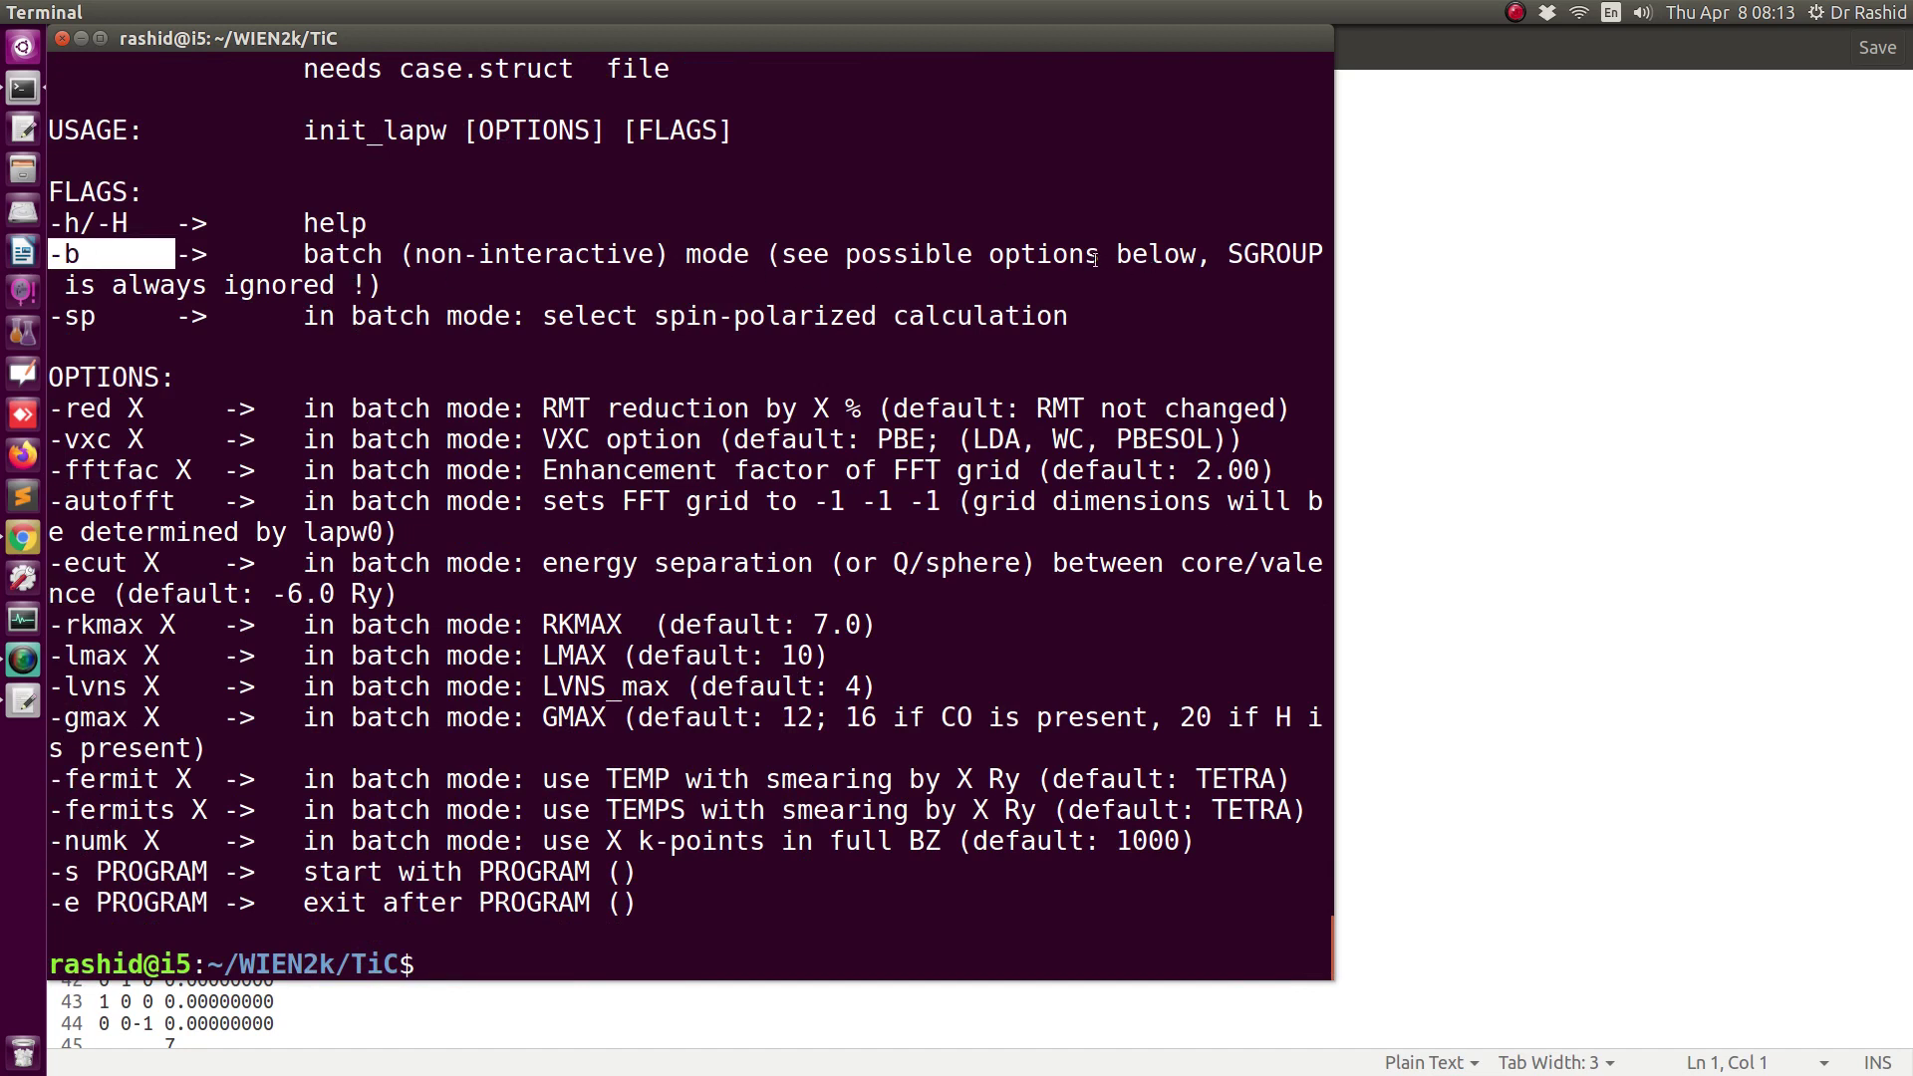
left_click_drag(1228, 256, 1323, 256)
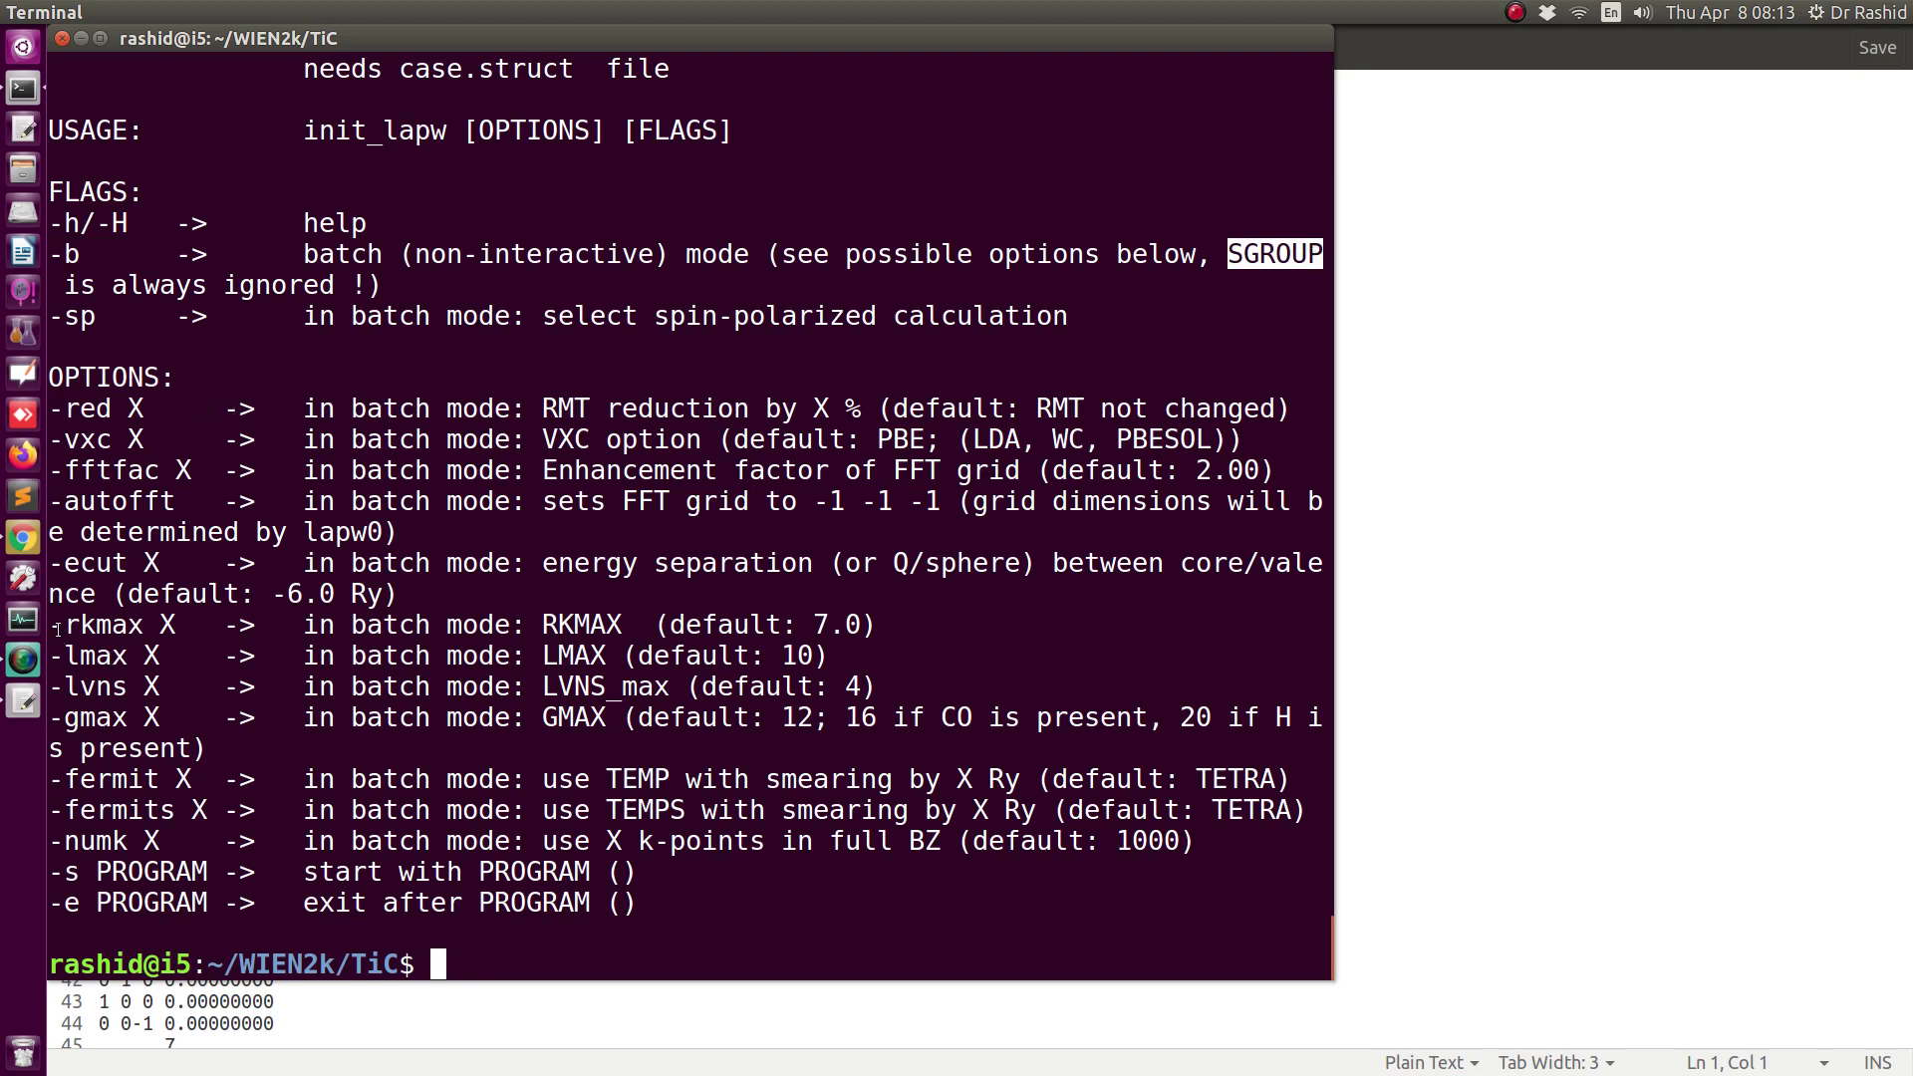
left_click_drag(50, 625, 176, 625)
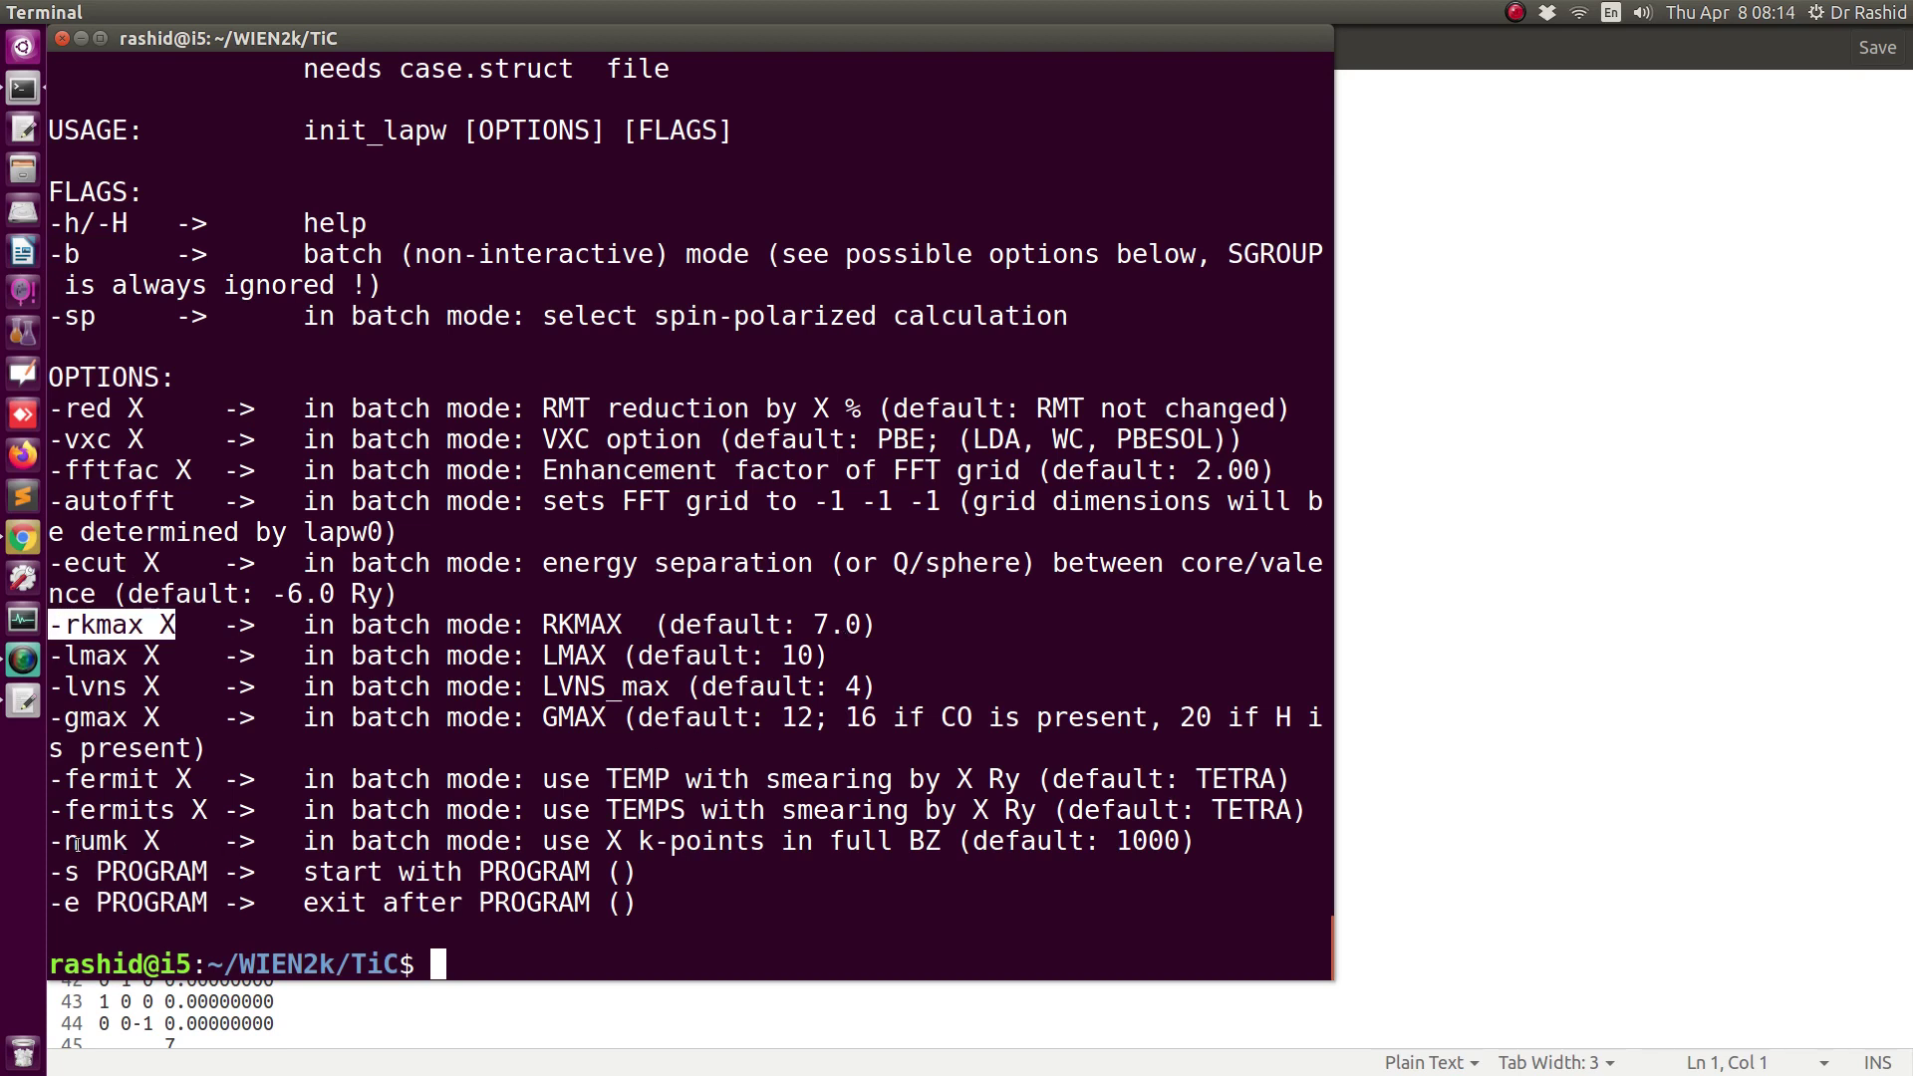
left_click_drag(51, 846, 133, 847)
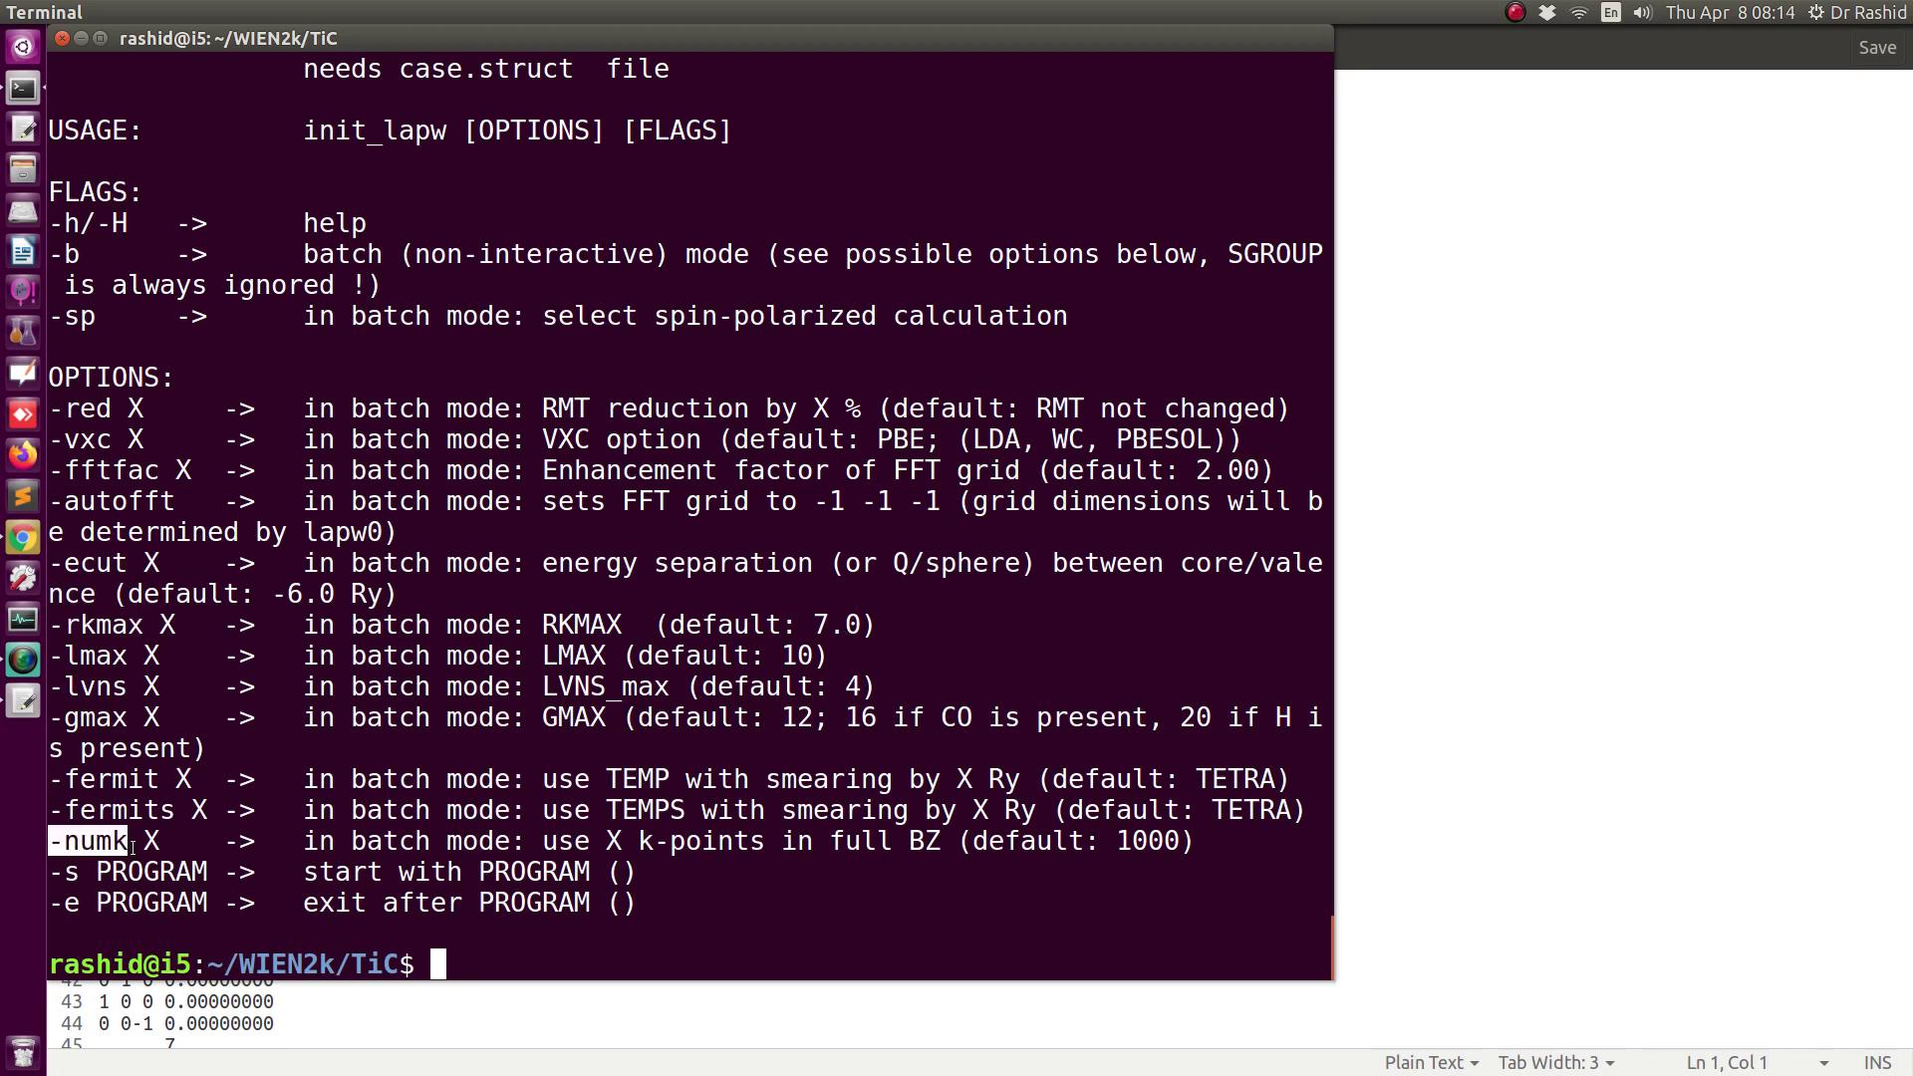
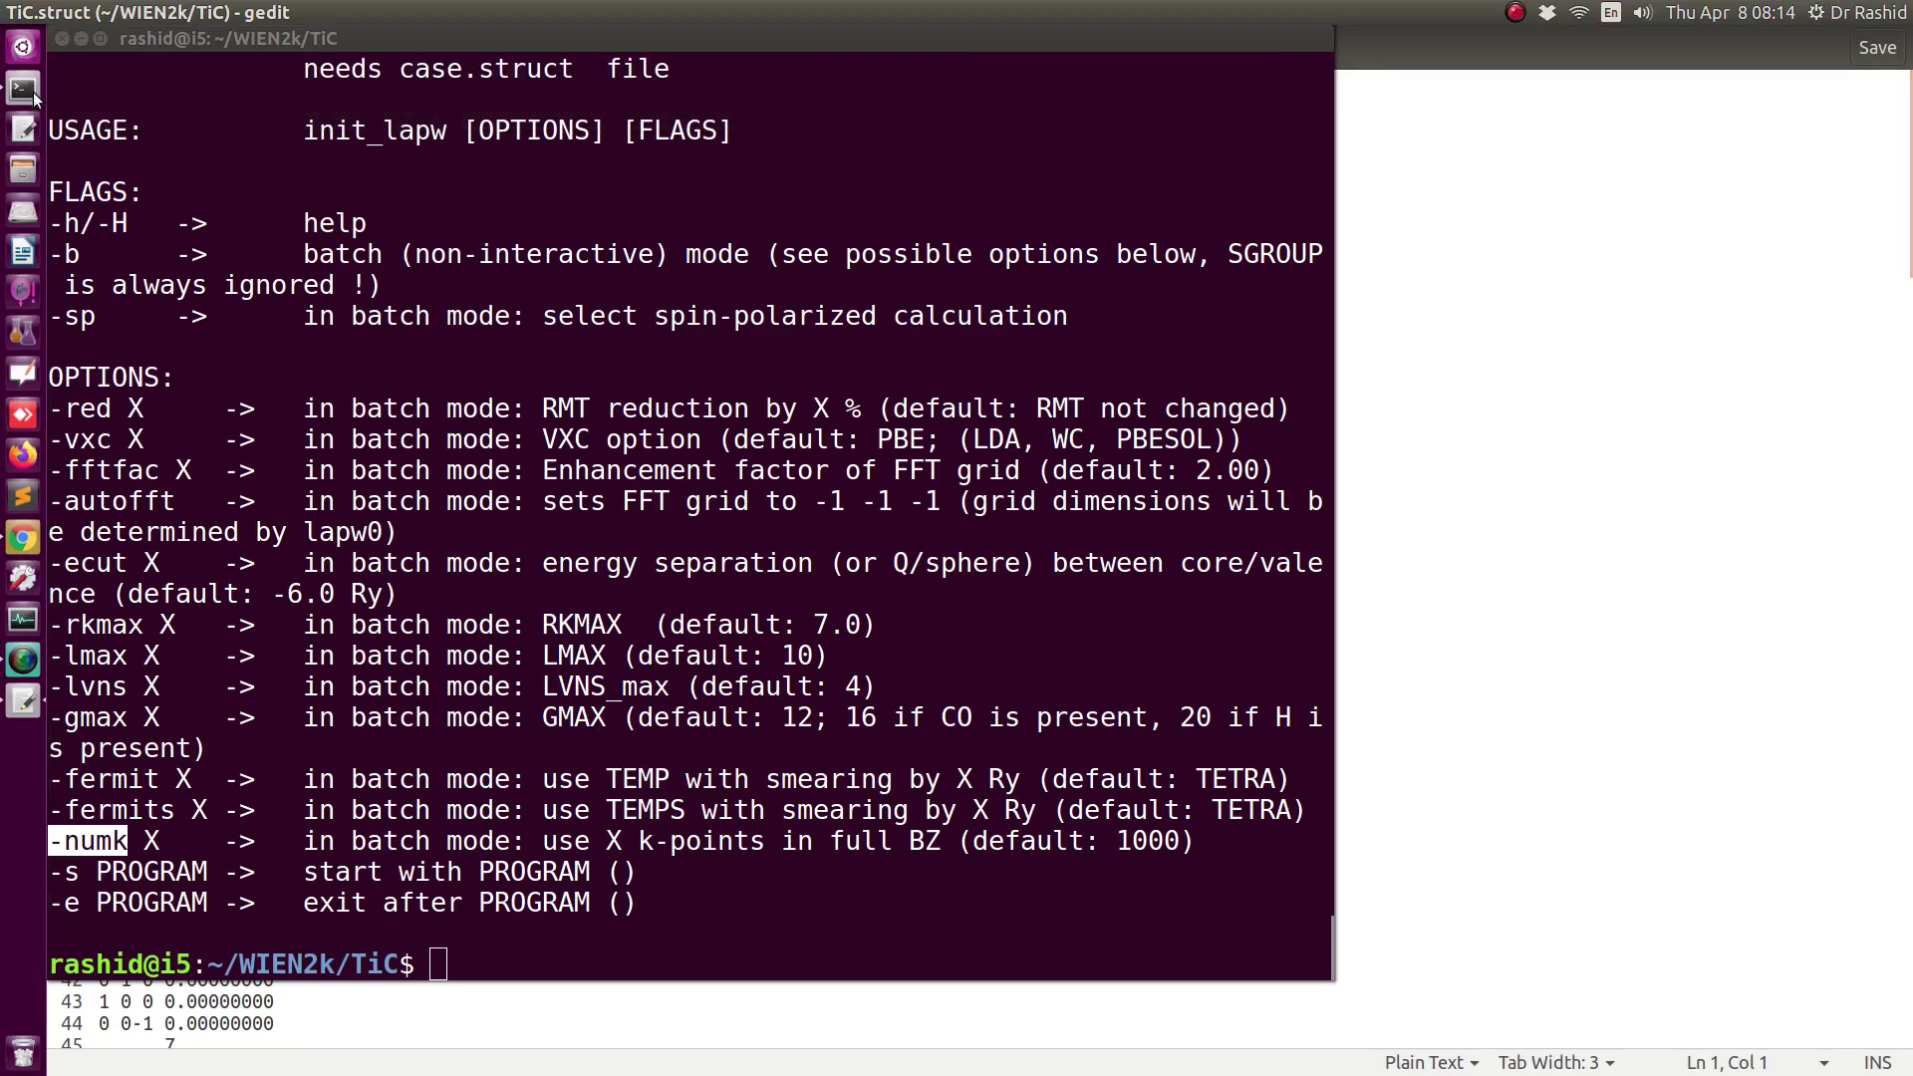
- List the TiC directory in the terminal and delete all its files with rm *
left_click(537, 292)
type("ls")
key("Return")
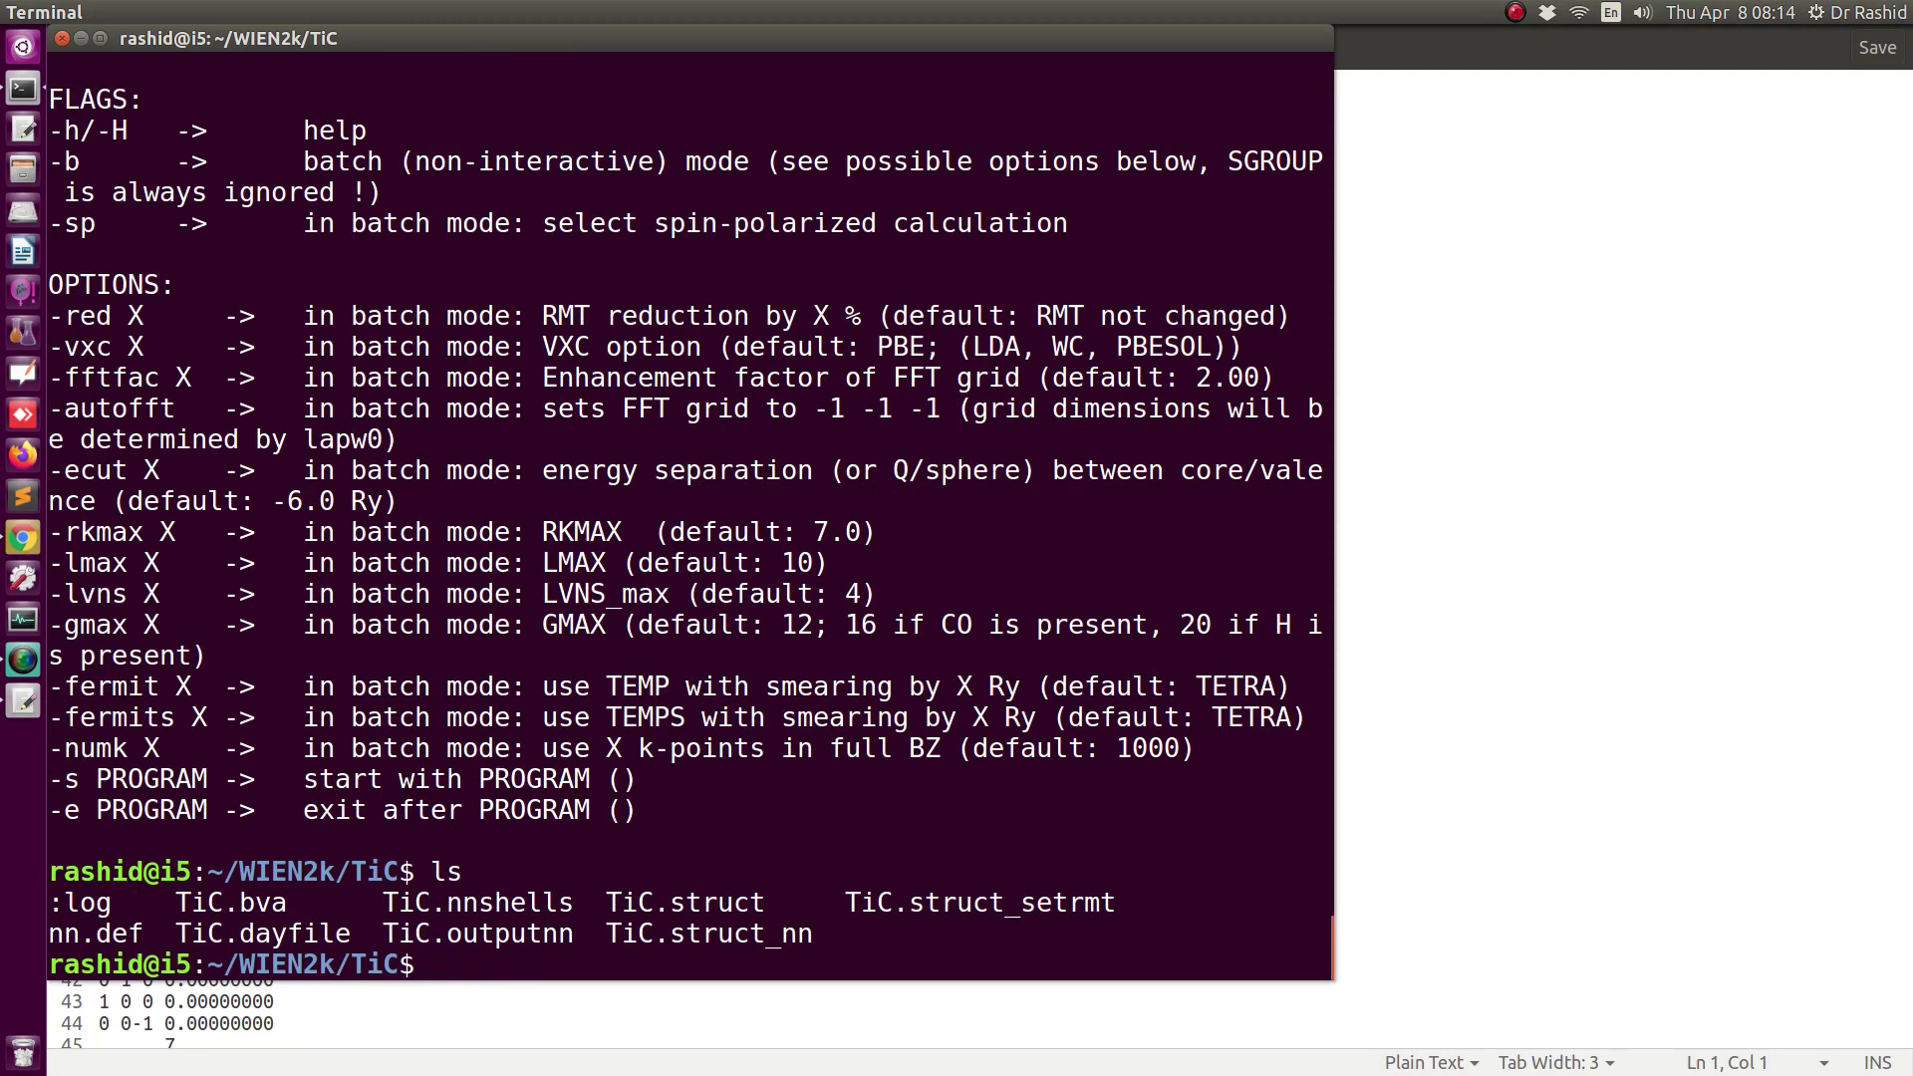
type("rm *")
key("Return")
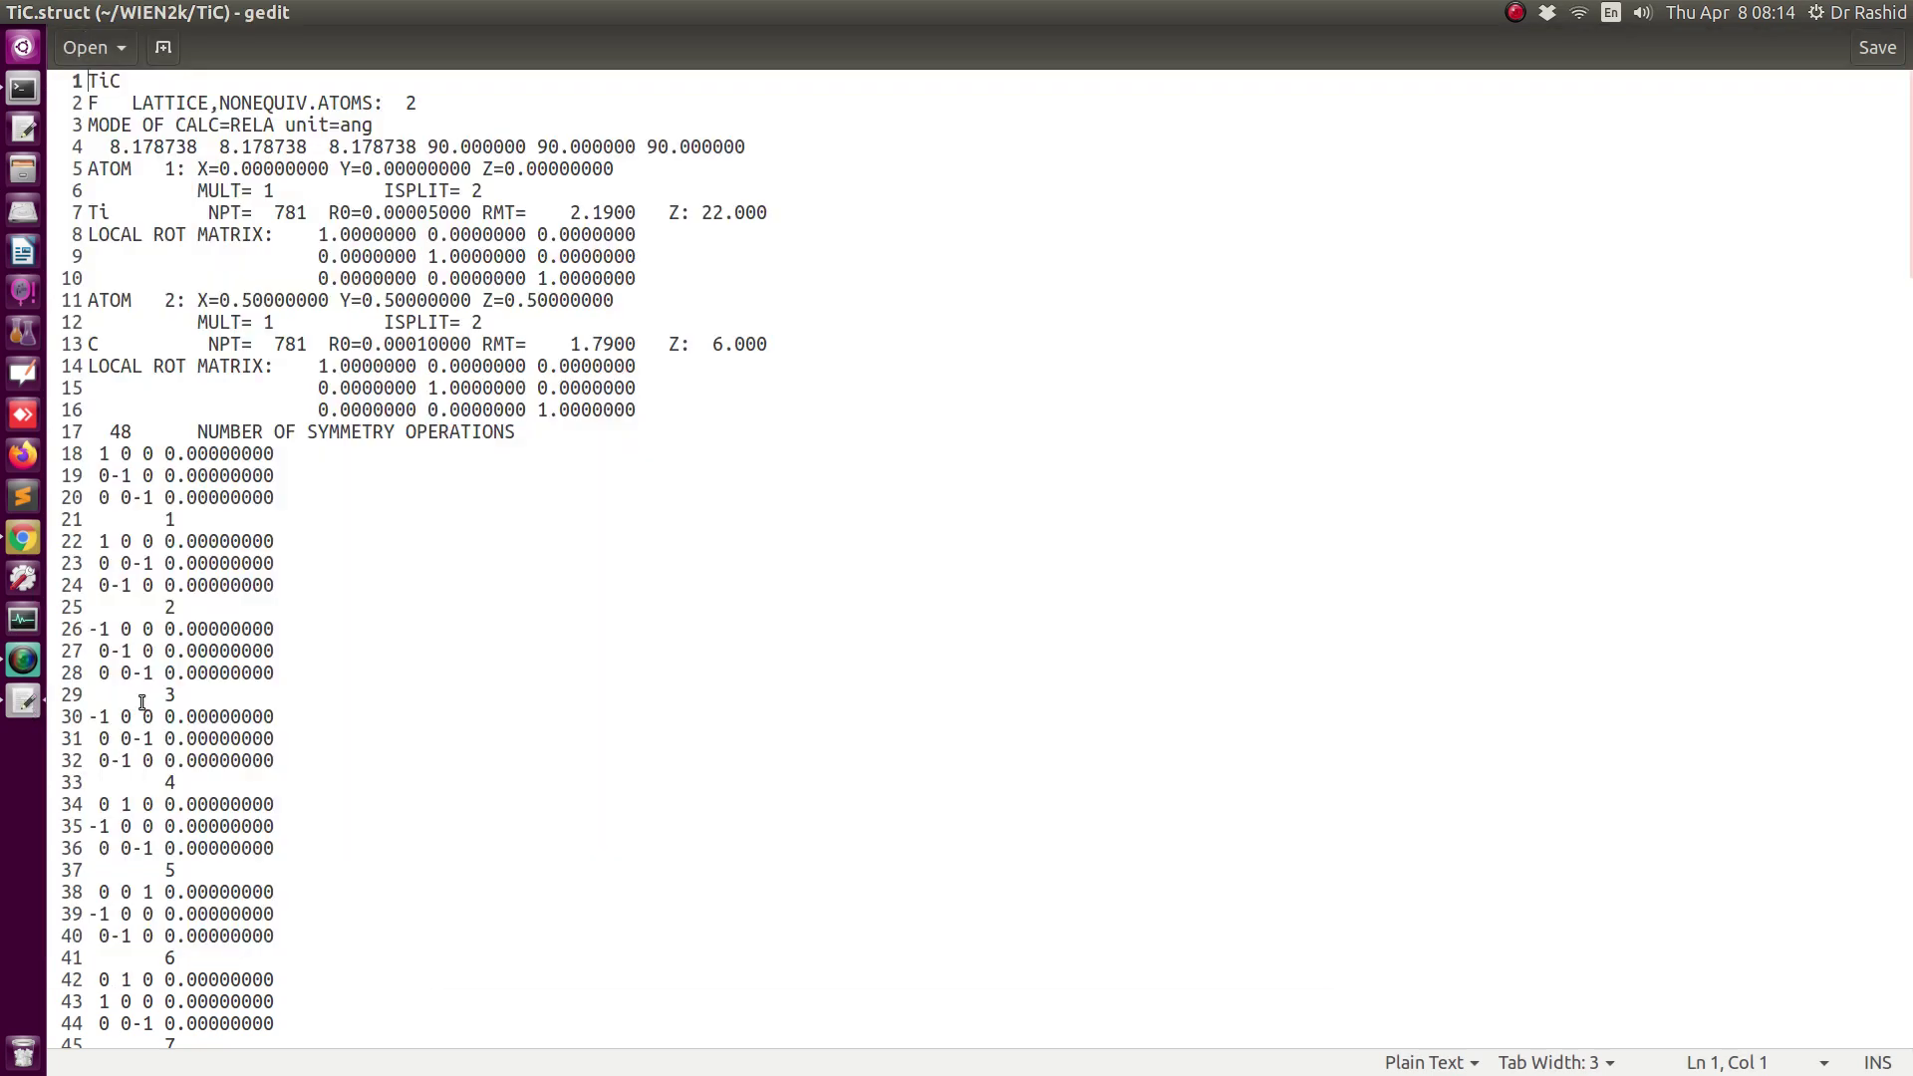
- Save TiC.struct again from gedit, switch to Chrome, and open the TiC structure in StructGen
left_click(24, 703)
key("alt+Tab")
key("alt+Tab")
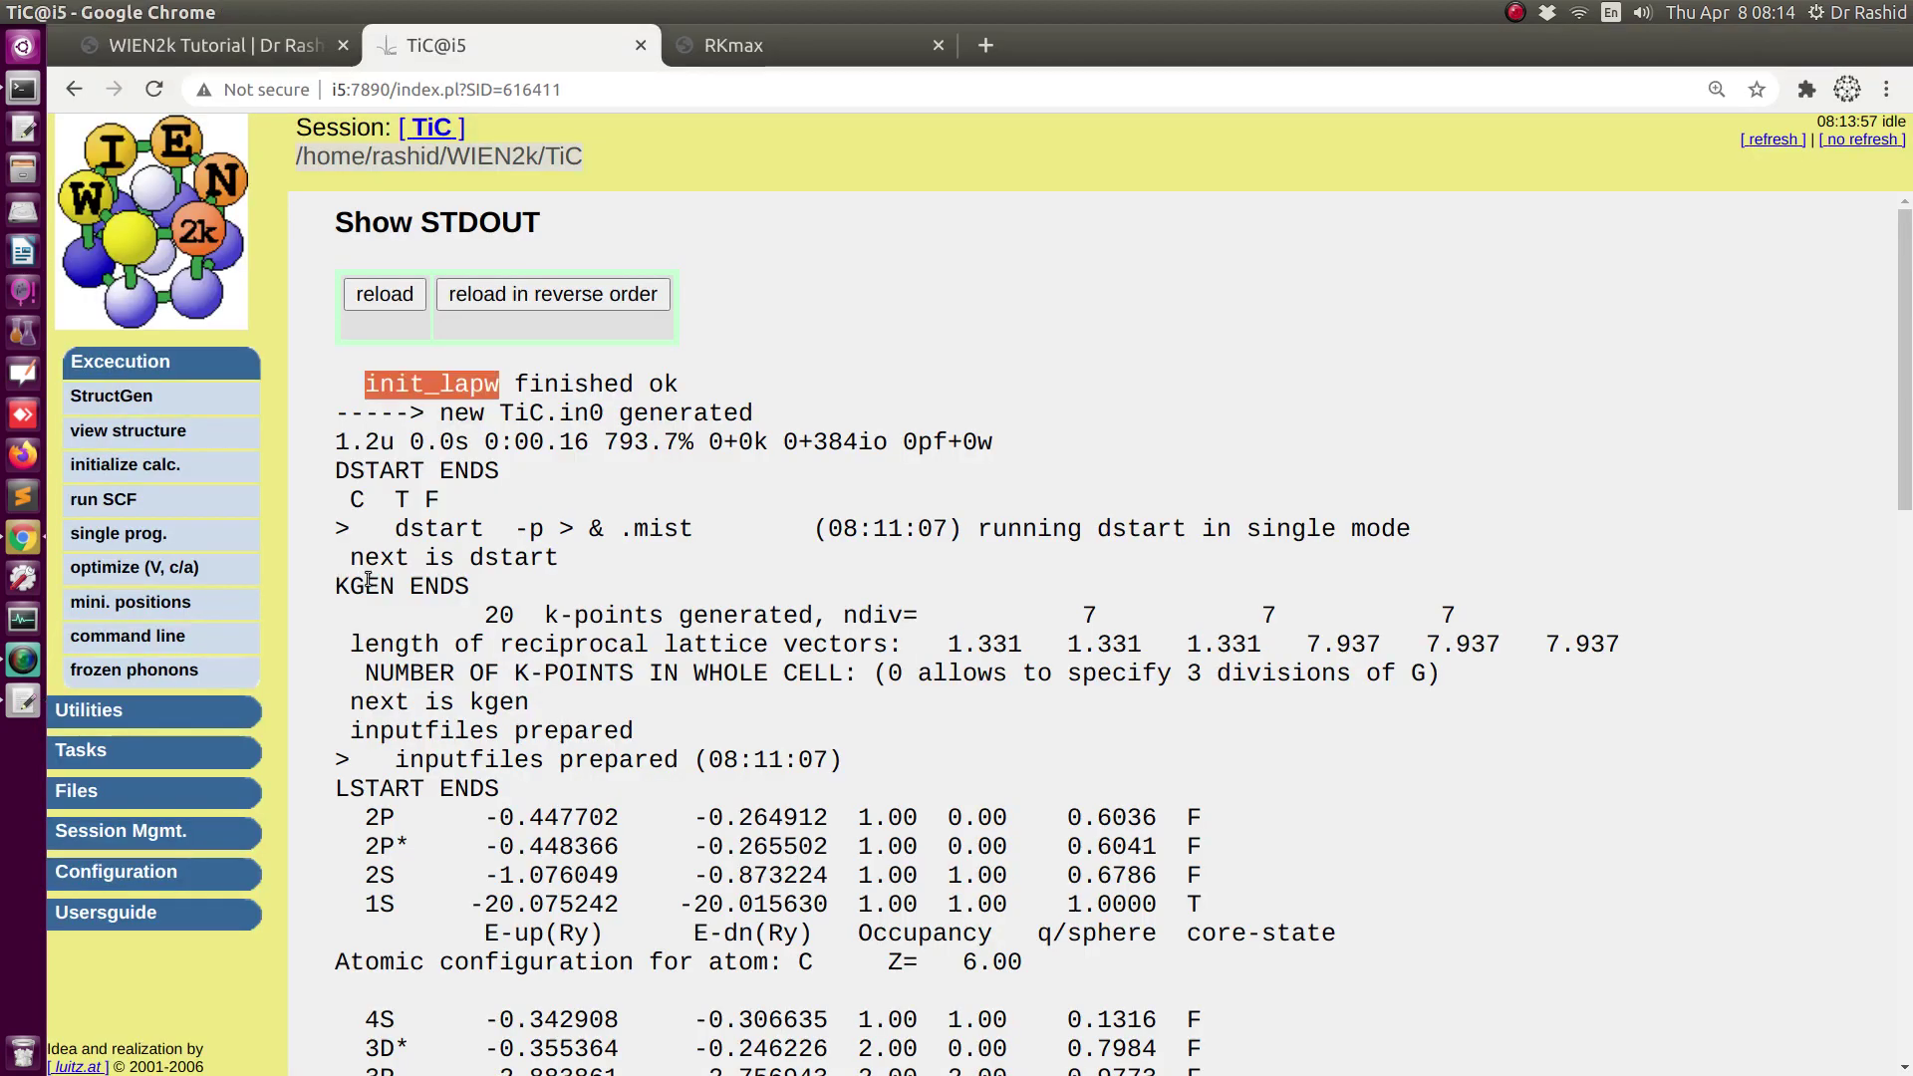
left_click(119, 399)
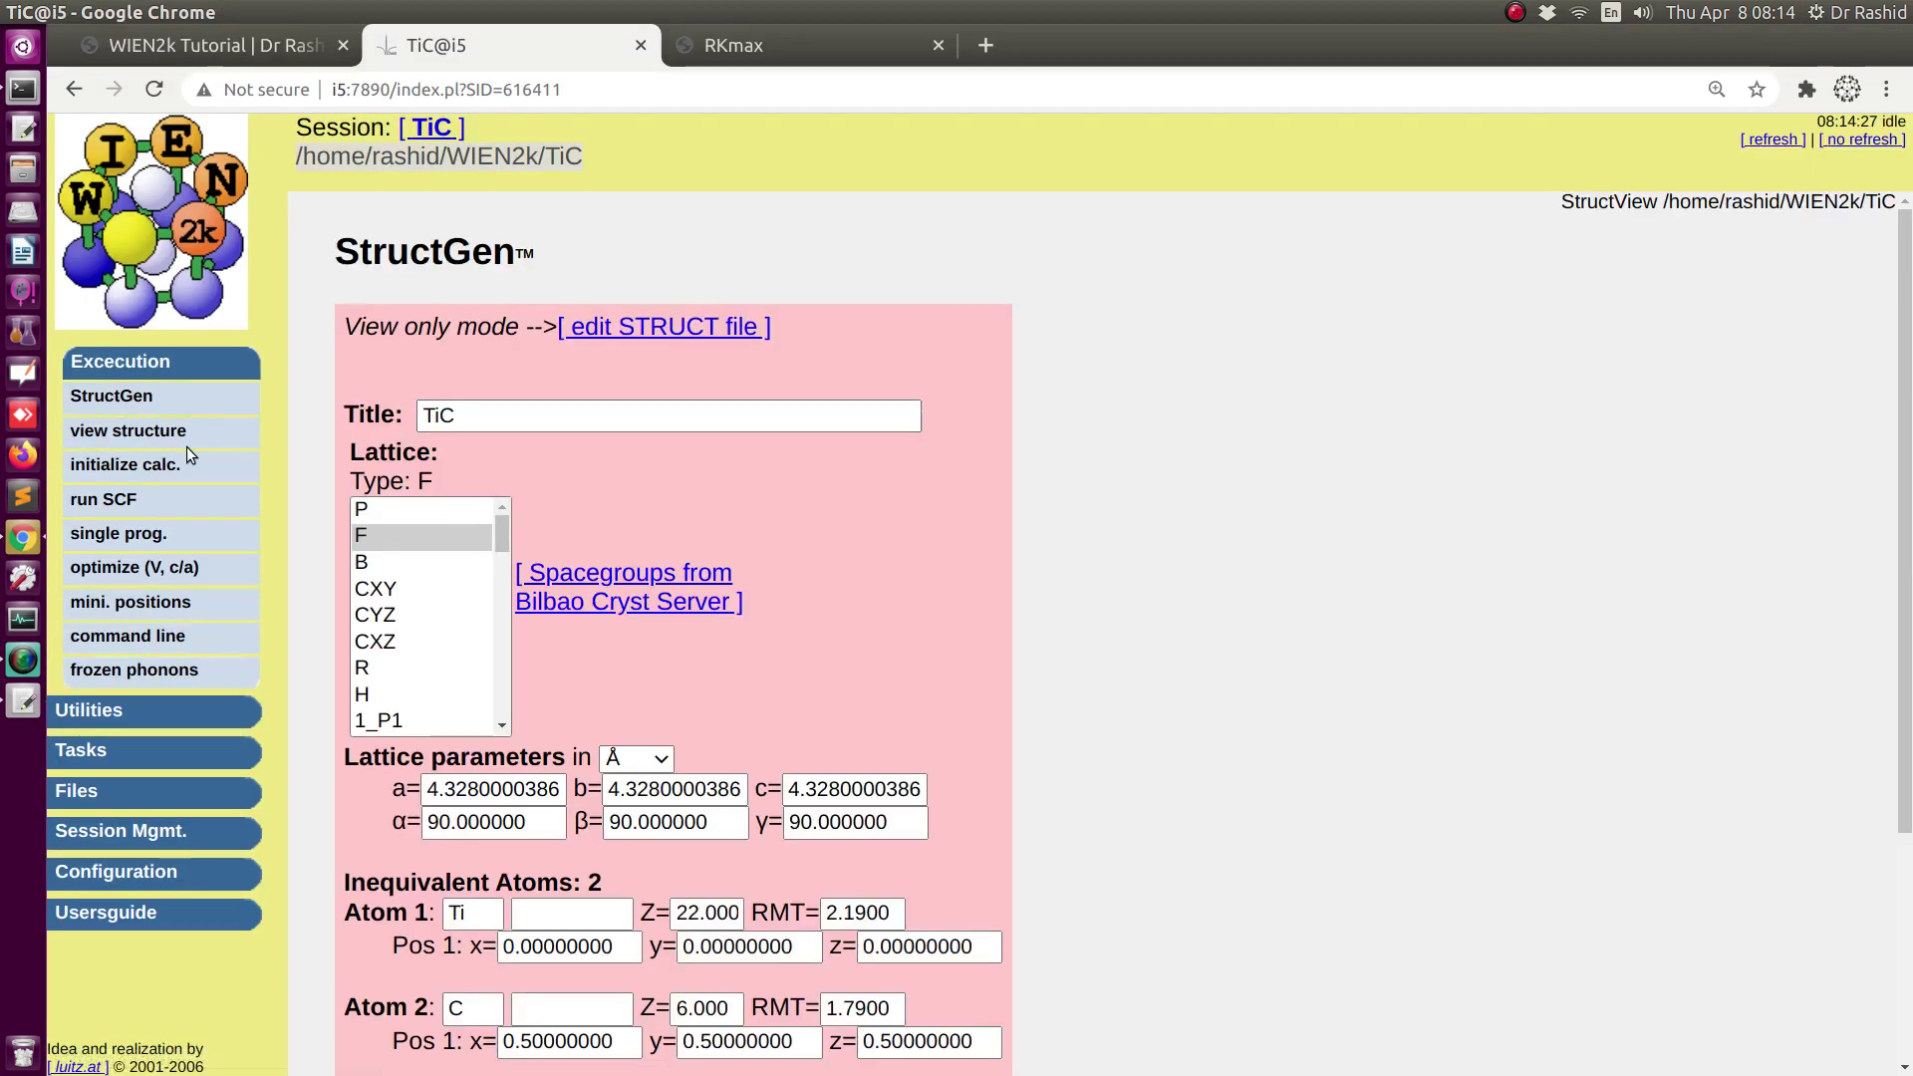
- Run the fast-mode batch initialization with RKMAX 8 and 500 k-points, and view its STDOUT
left_click(97, 470)
left_click(526, 705)
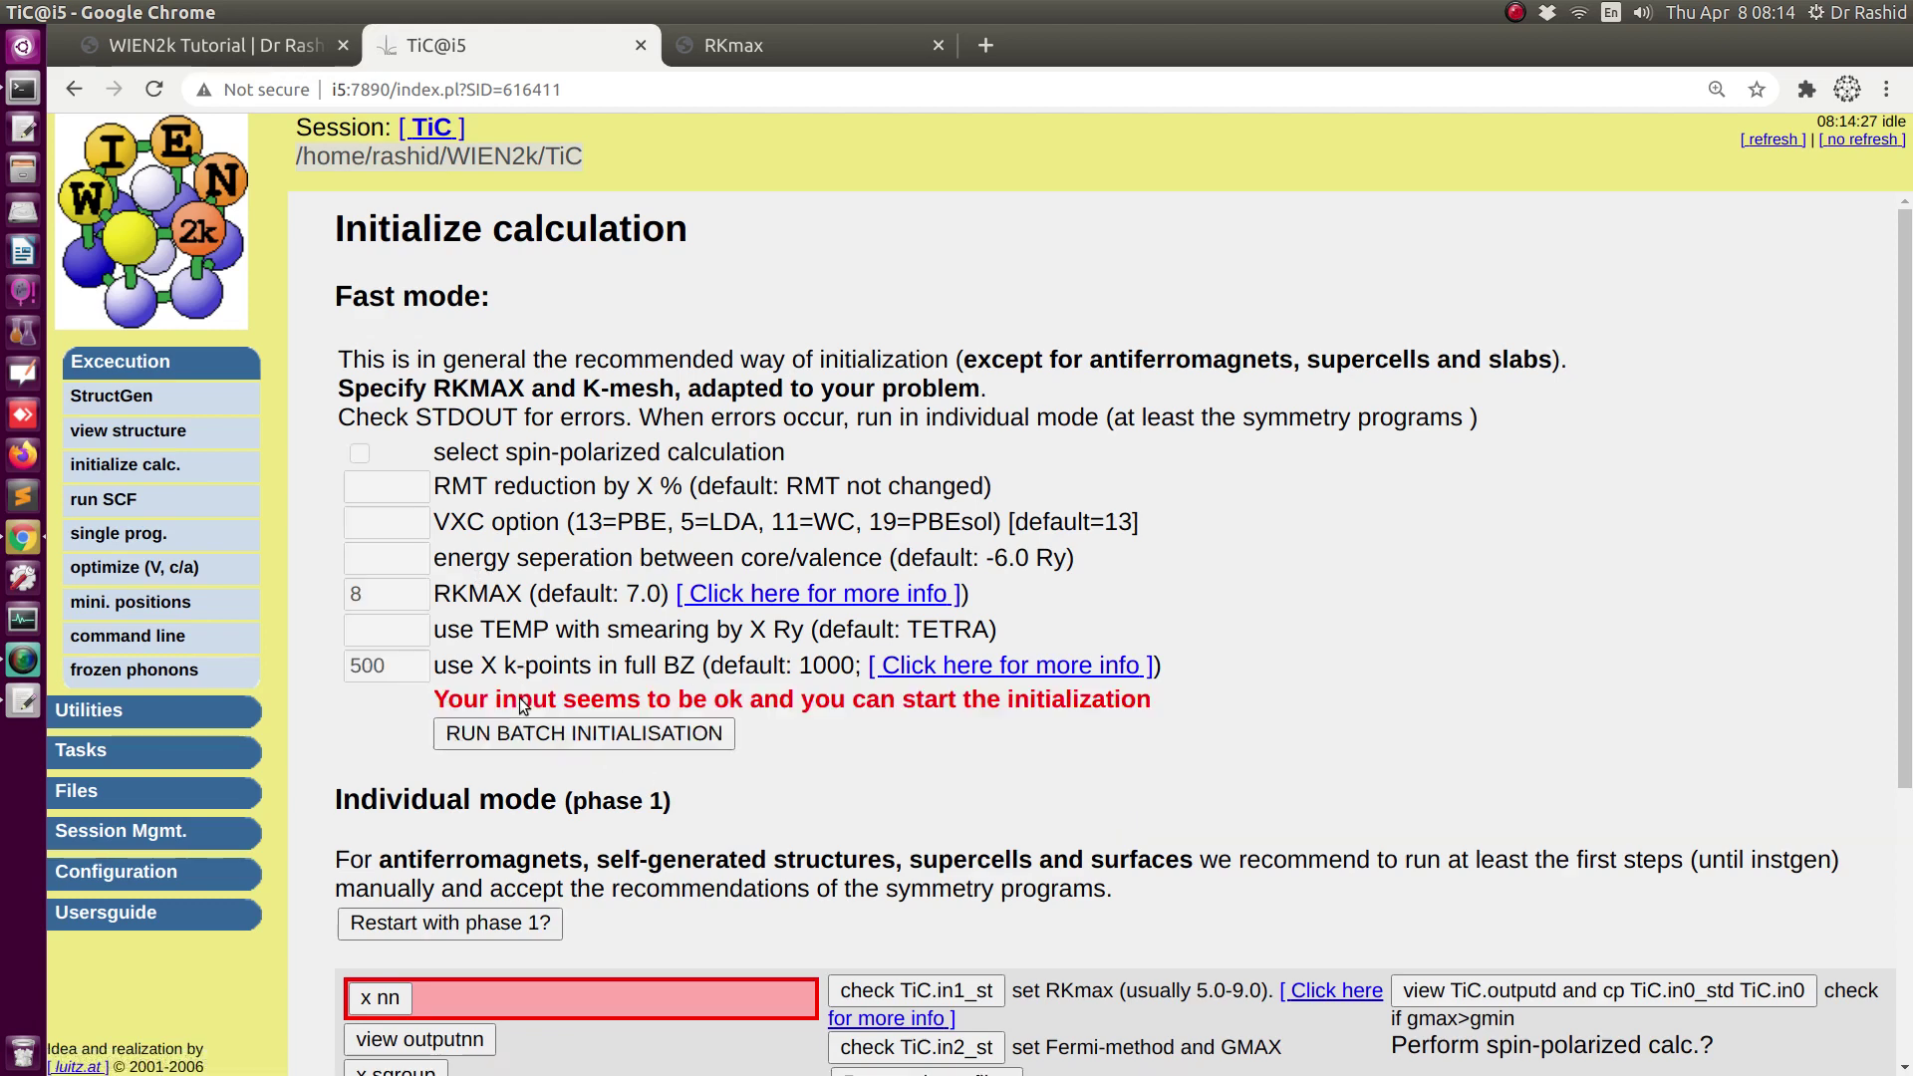
left_click(536, 735)
left_click(426, 359)
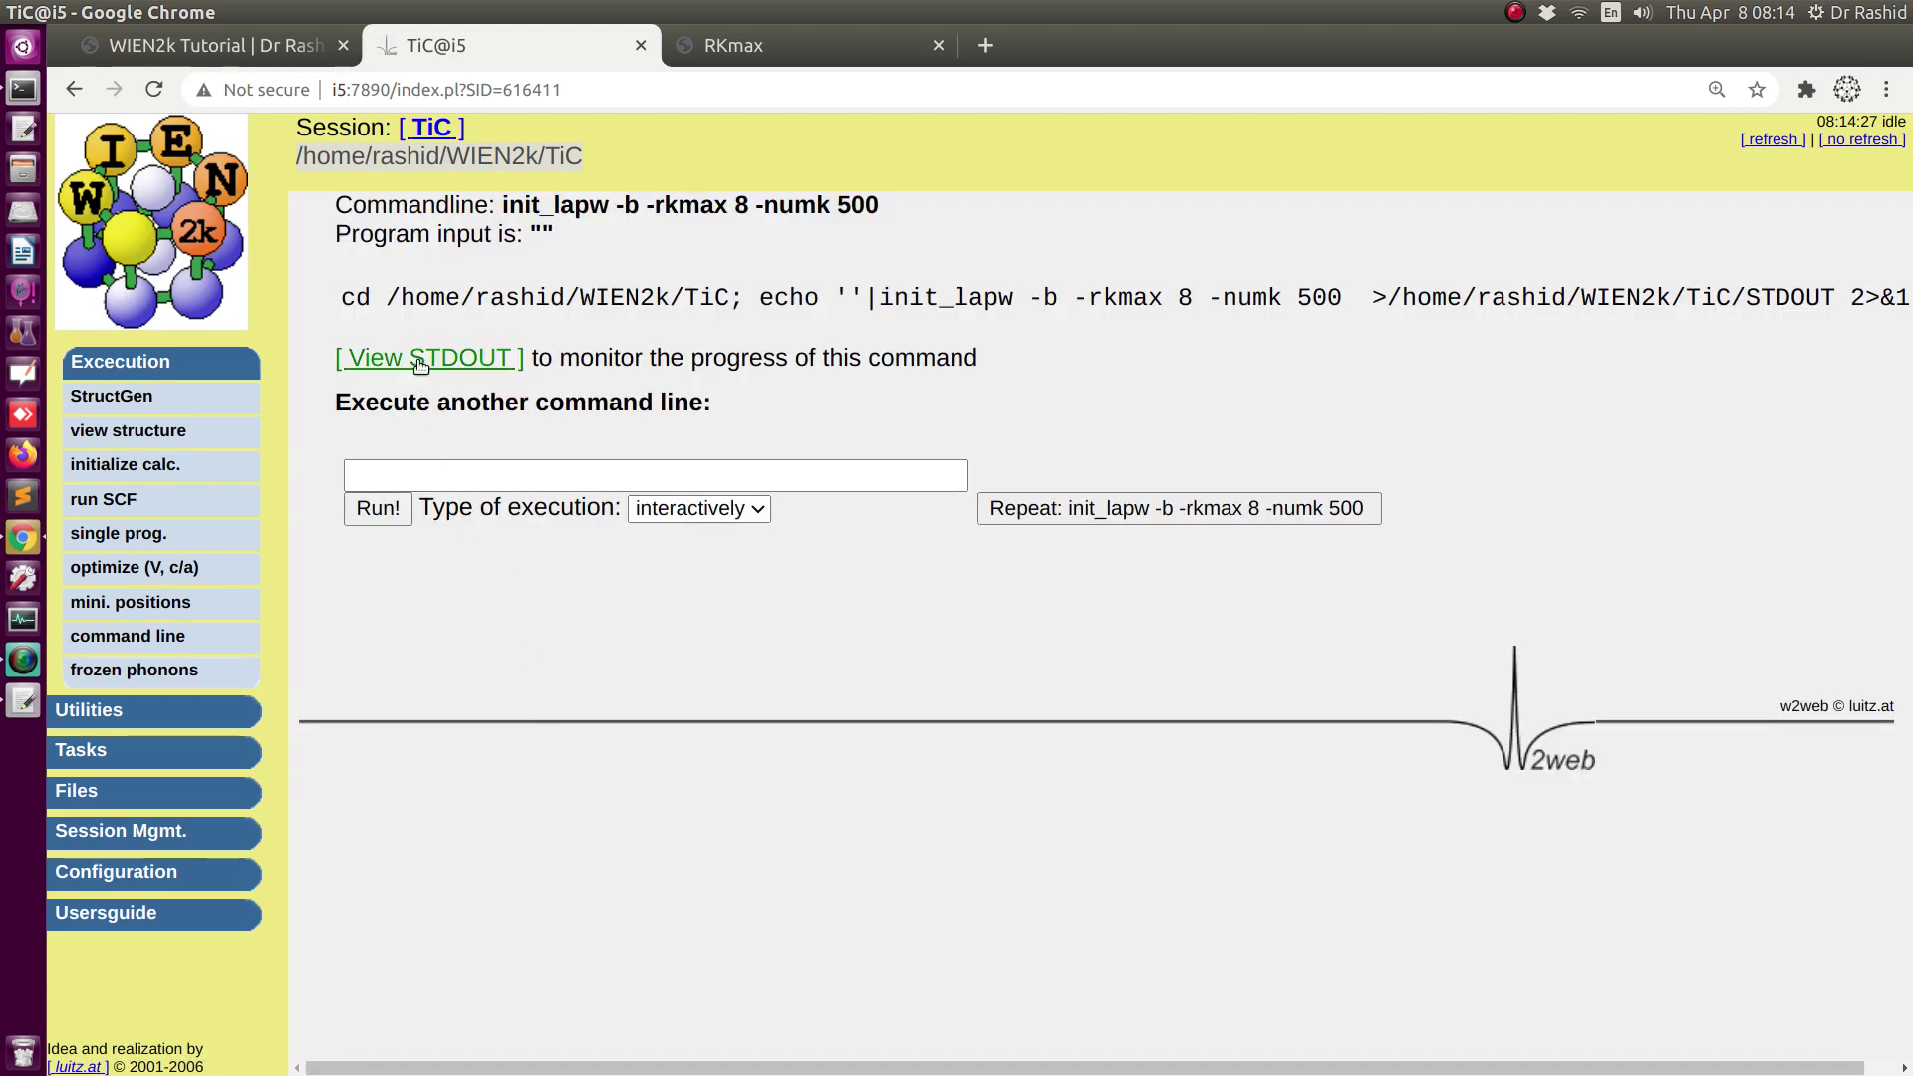
scroll(606, 534, "down", 1)
left_click(534, 227)
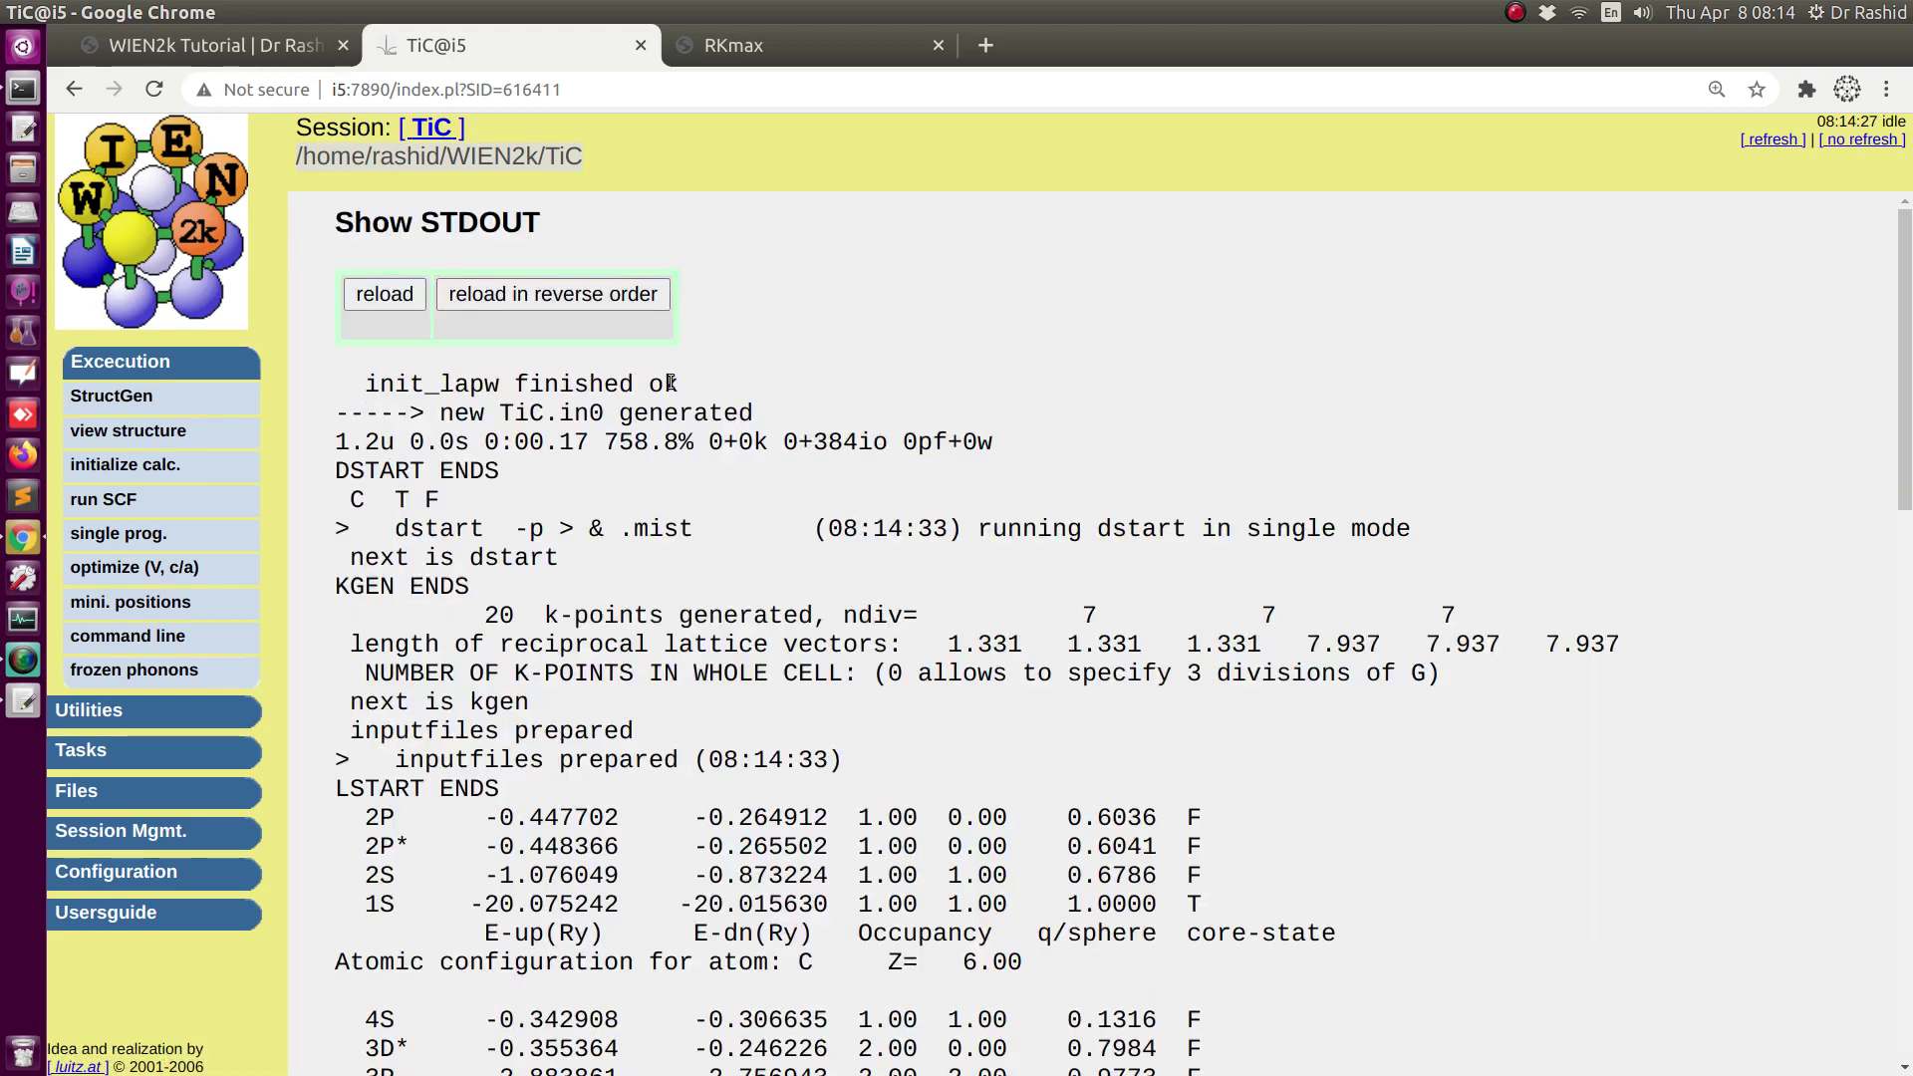
- Open the SCF cycle setup for TiC, review its options, and start the cycle in the background with energy convergence 0.0001 Ry
left_click(85, 501)
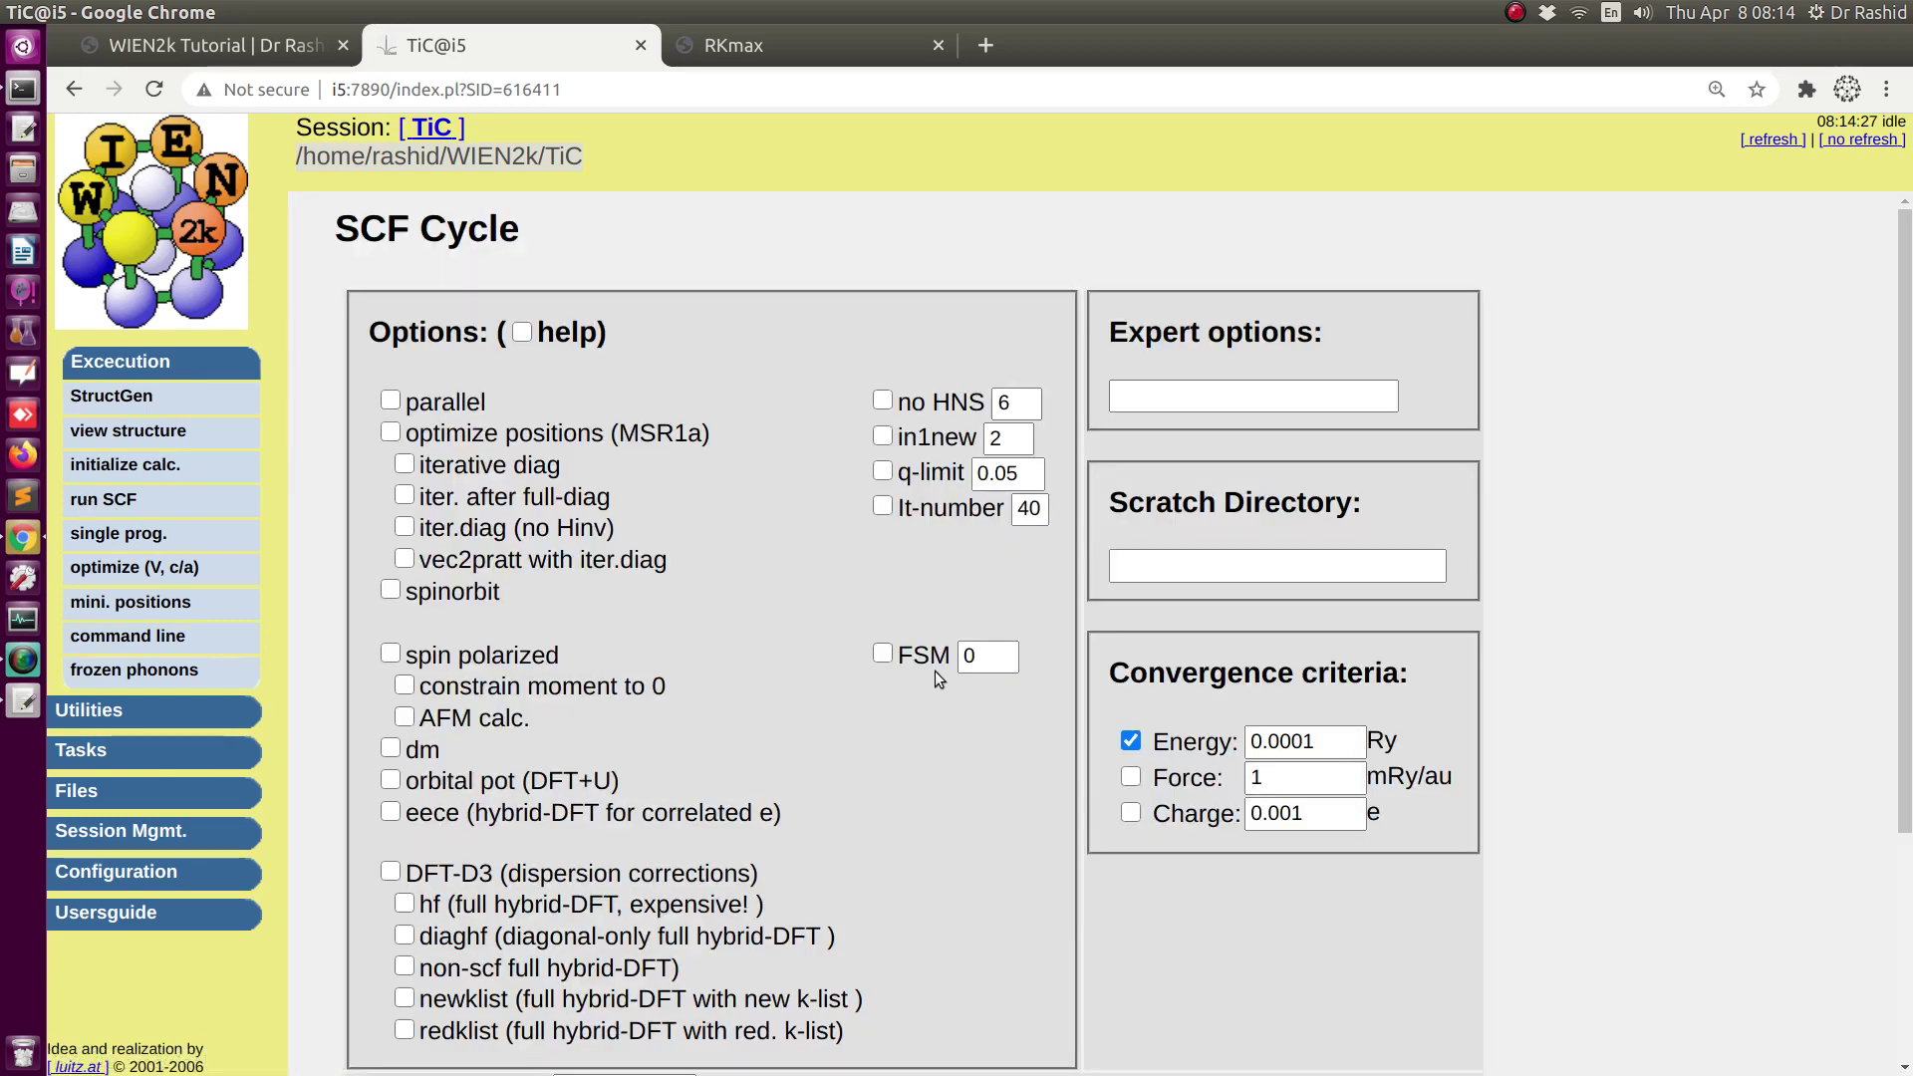
scroll(974, 739, "down", 3)
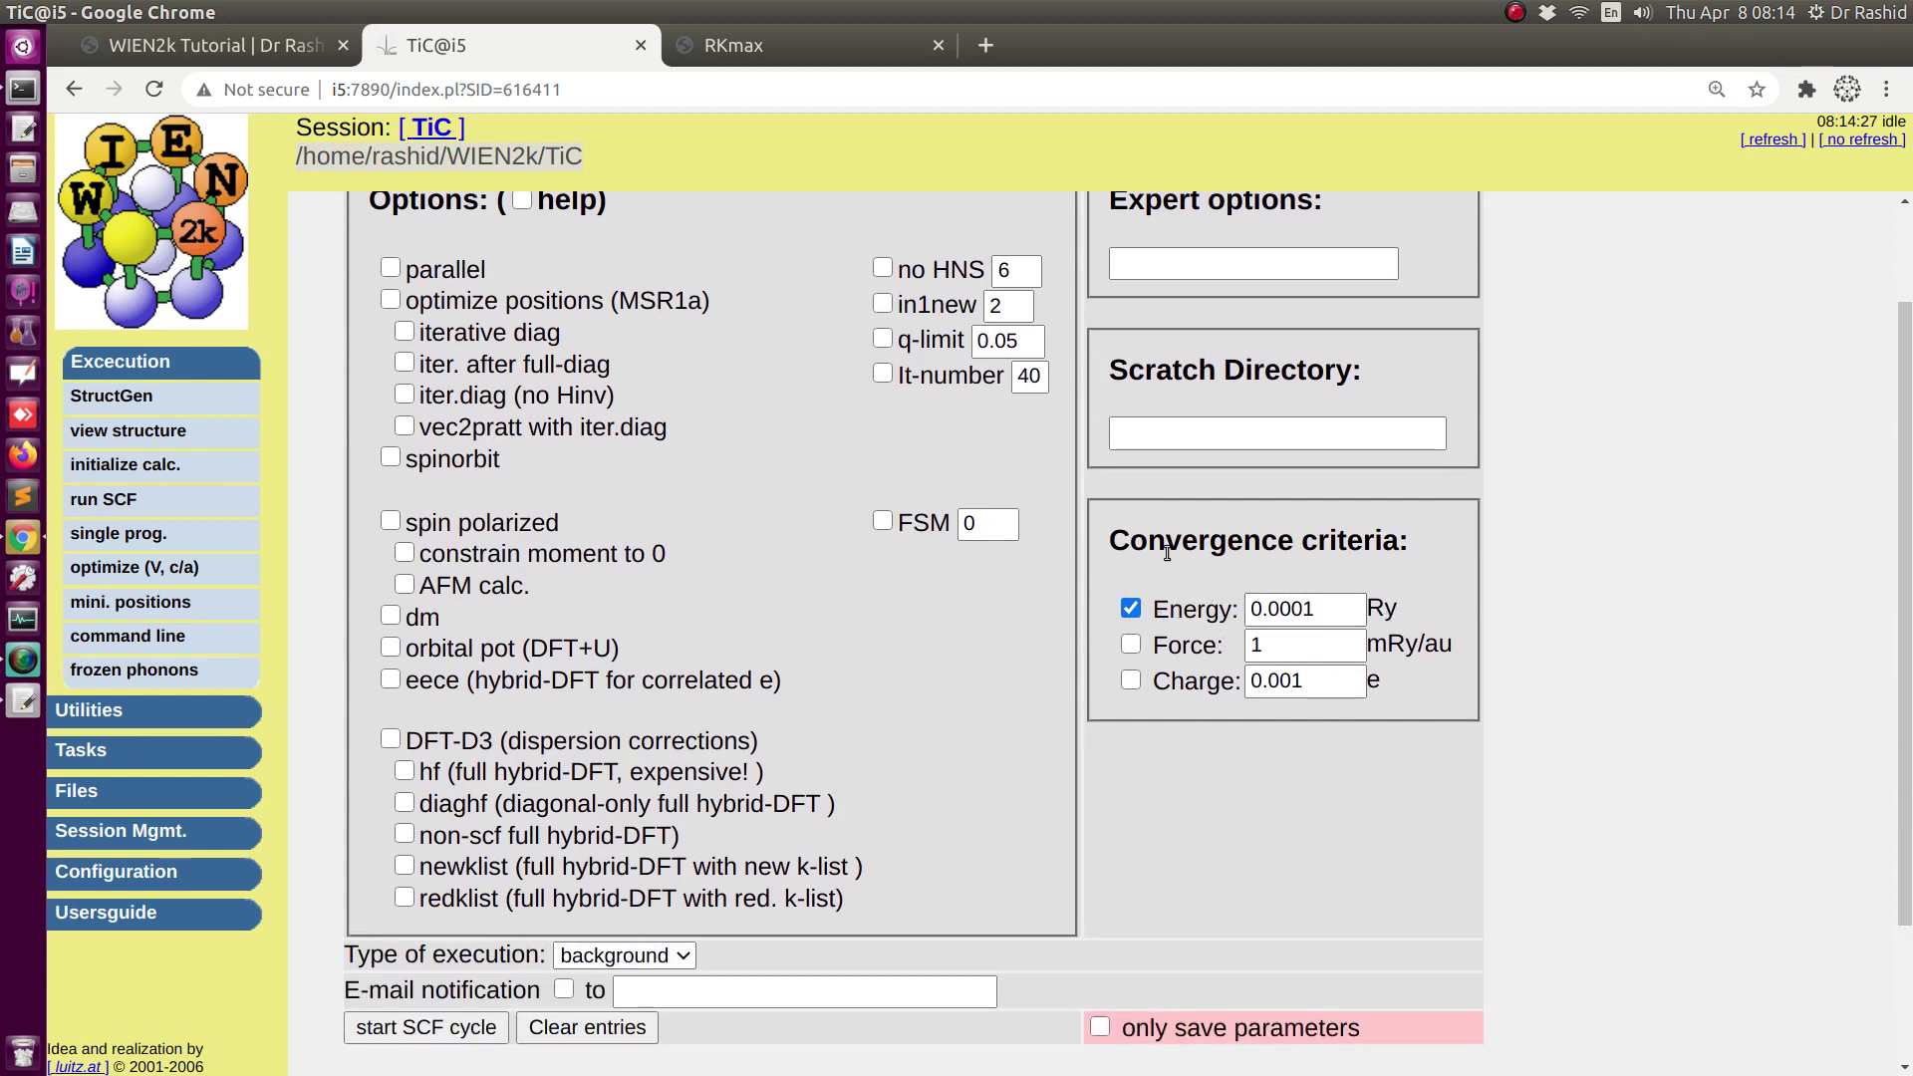
left_click_drag(1108, 541, 1438, 545)
left_click(1264, 552)
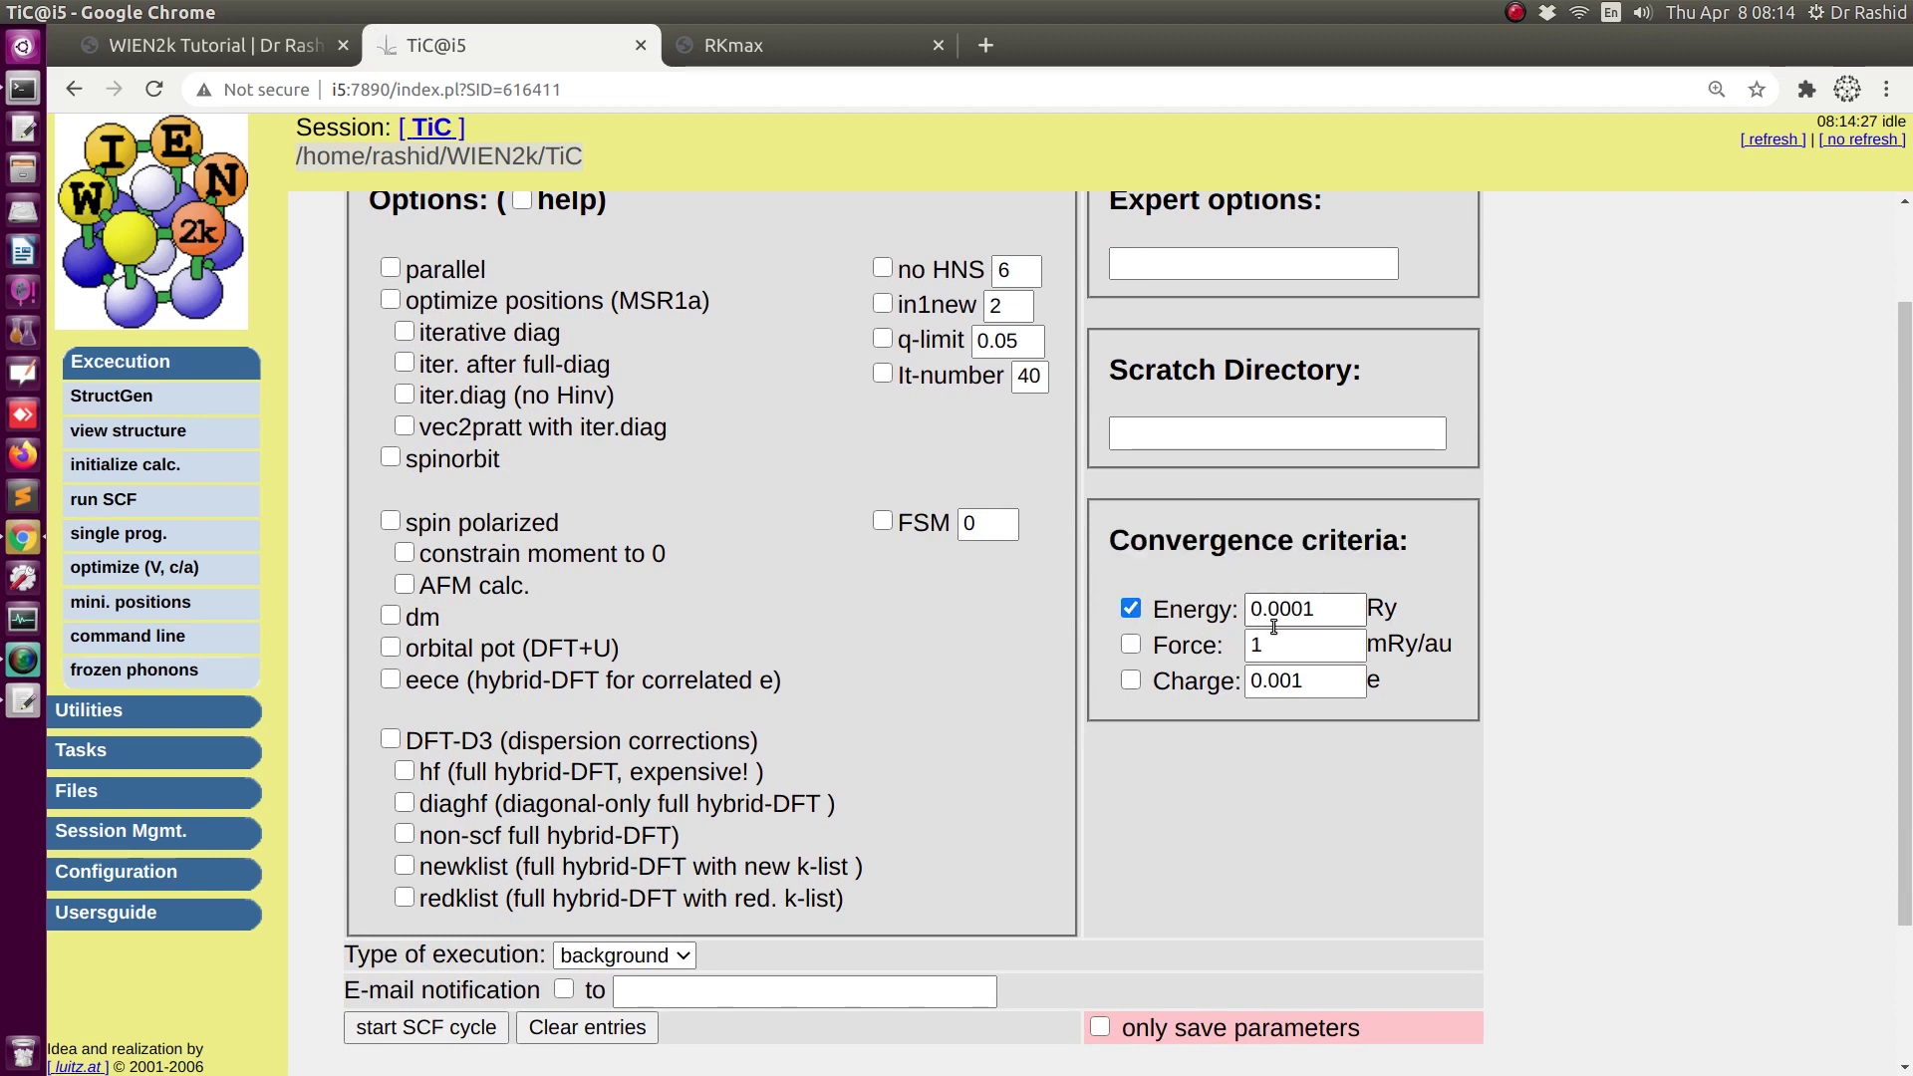
scroll(1080, 647, "up", 2)
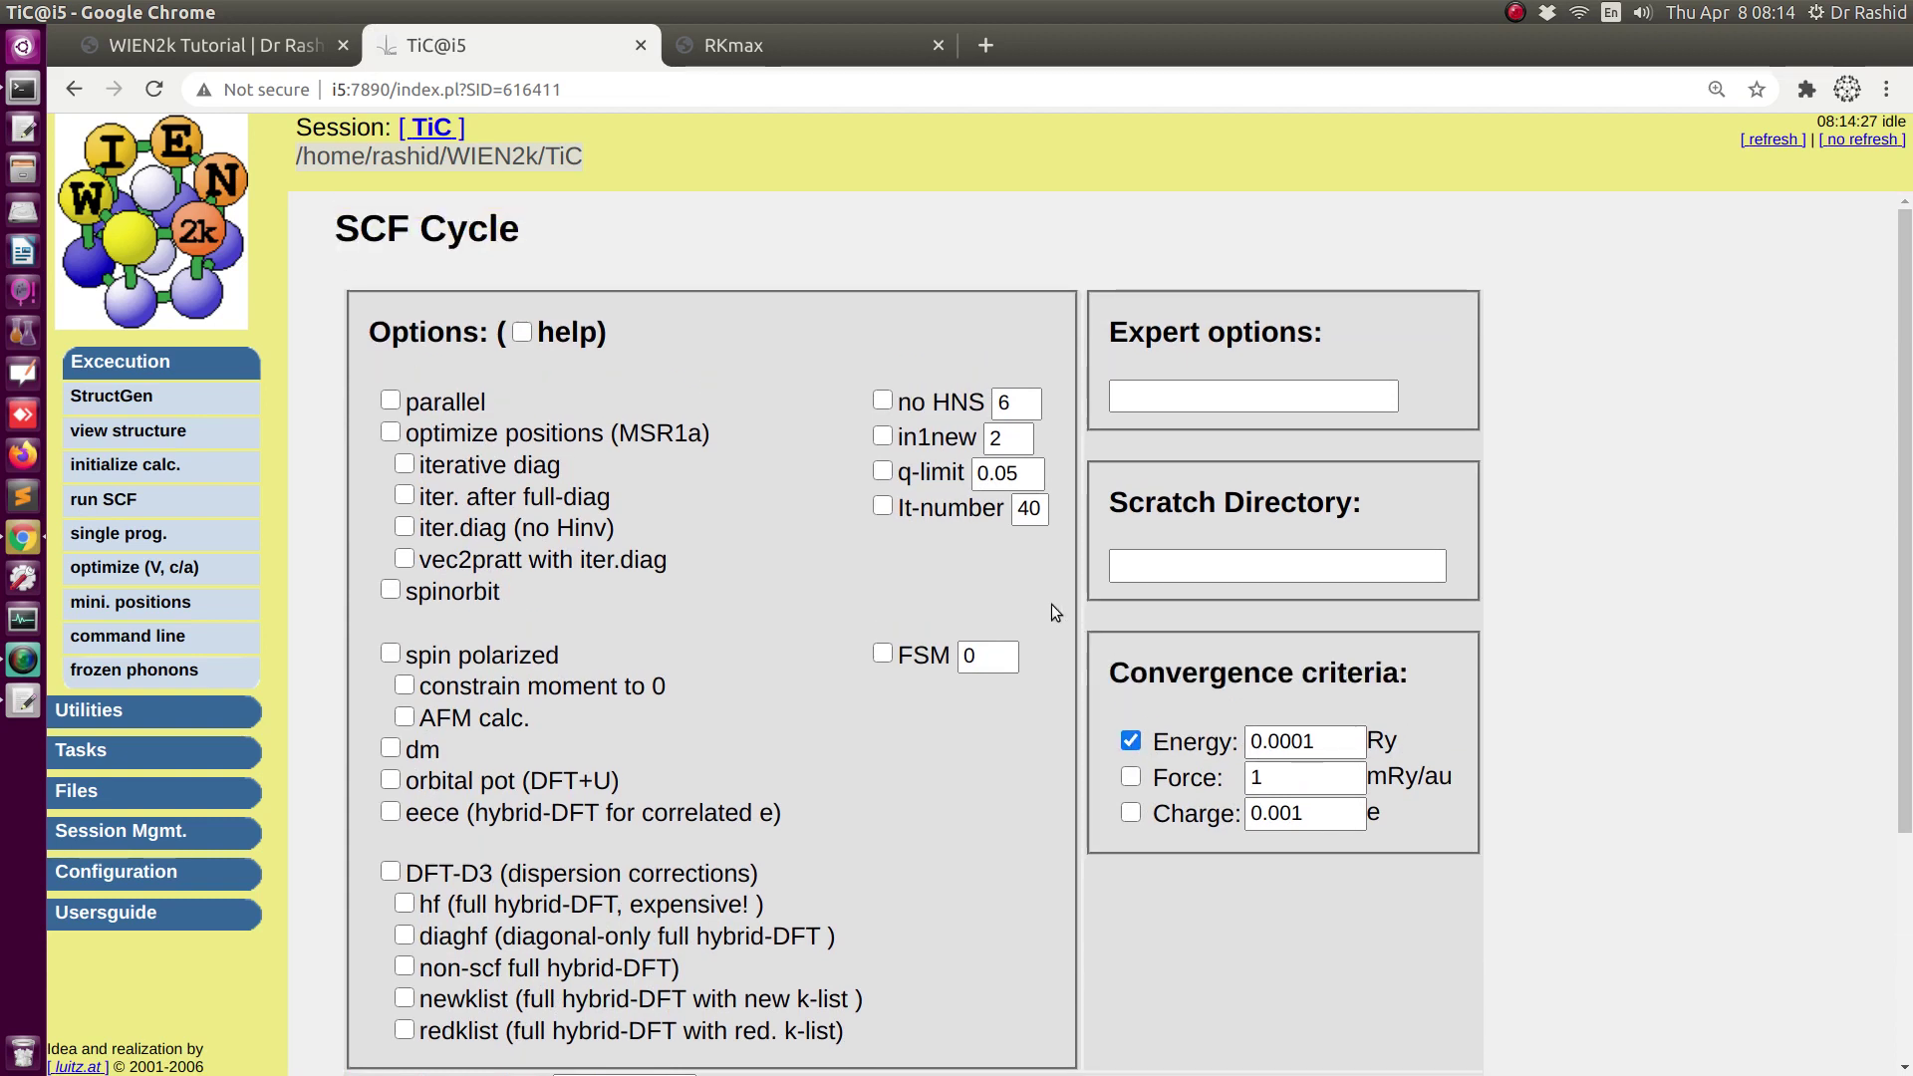
left_click(1019, 509)
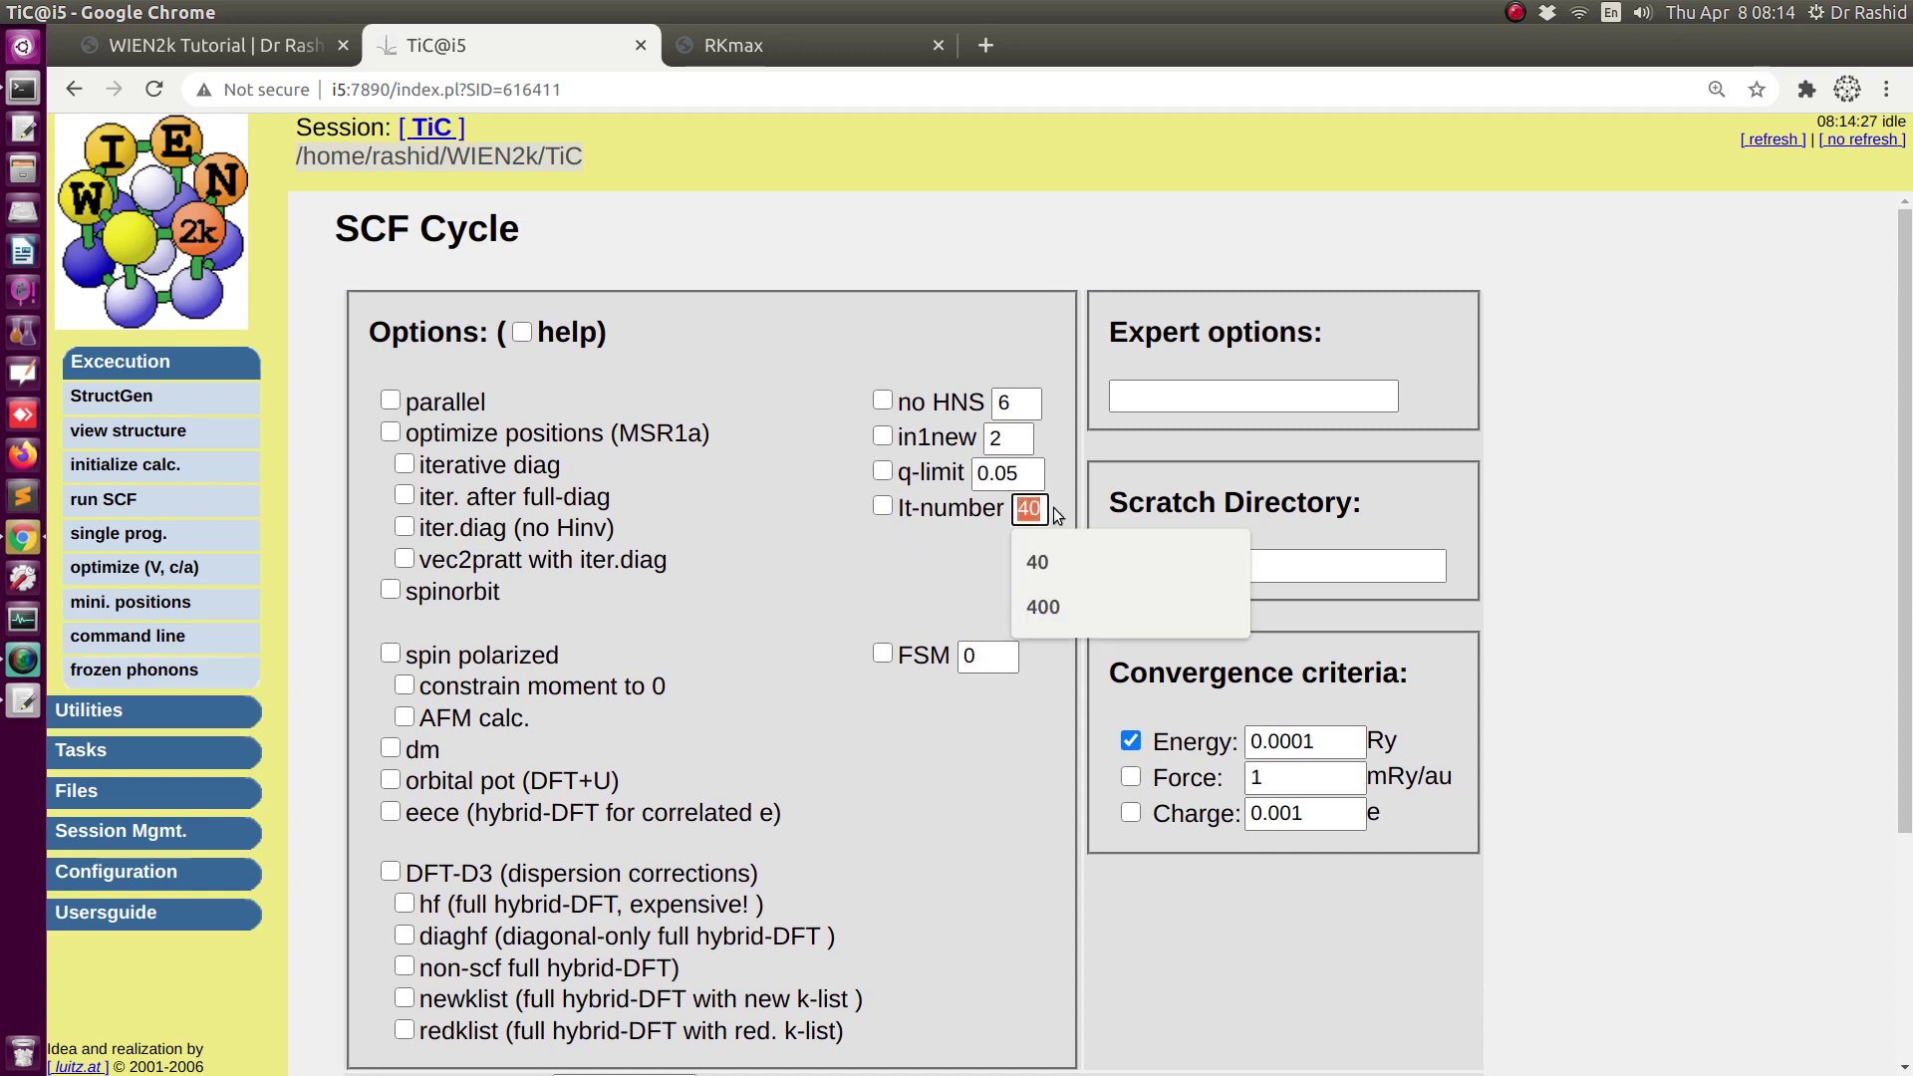
left_click(961, 559)
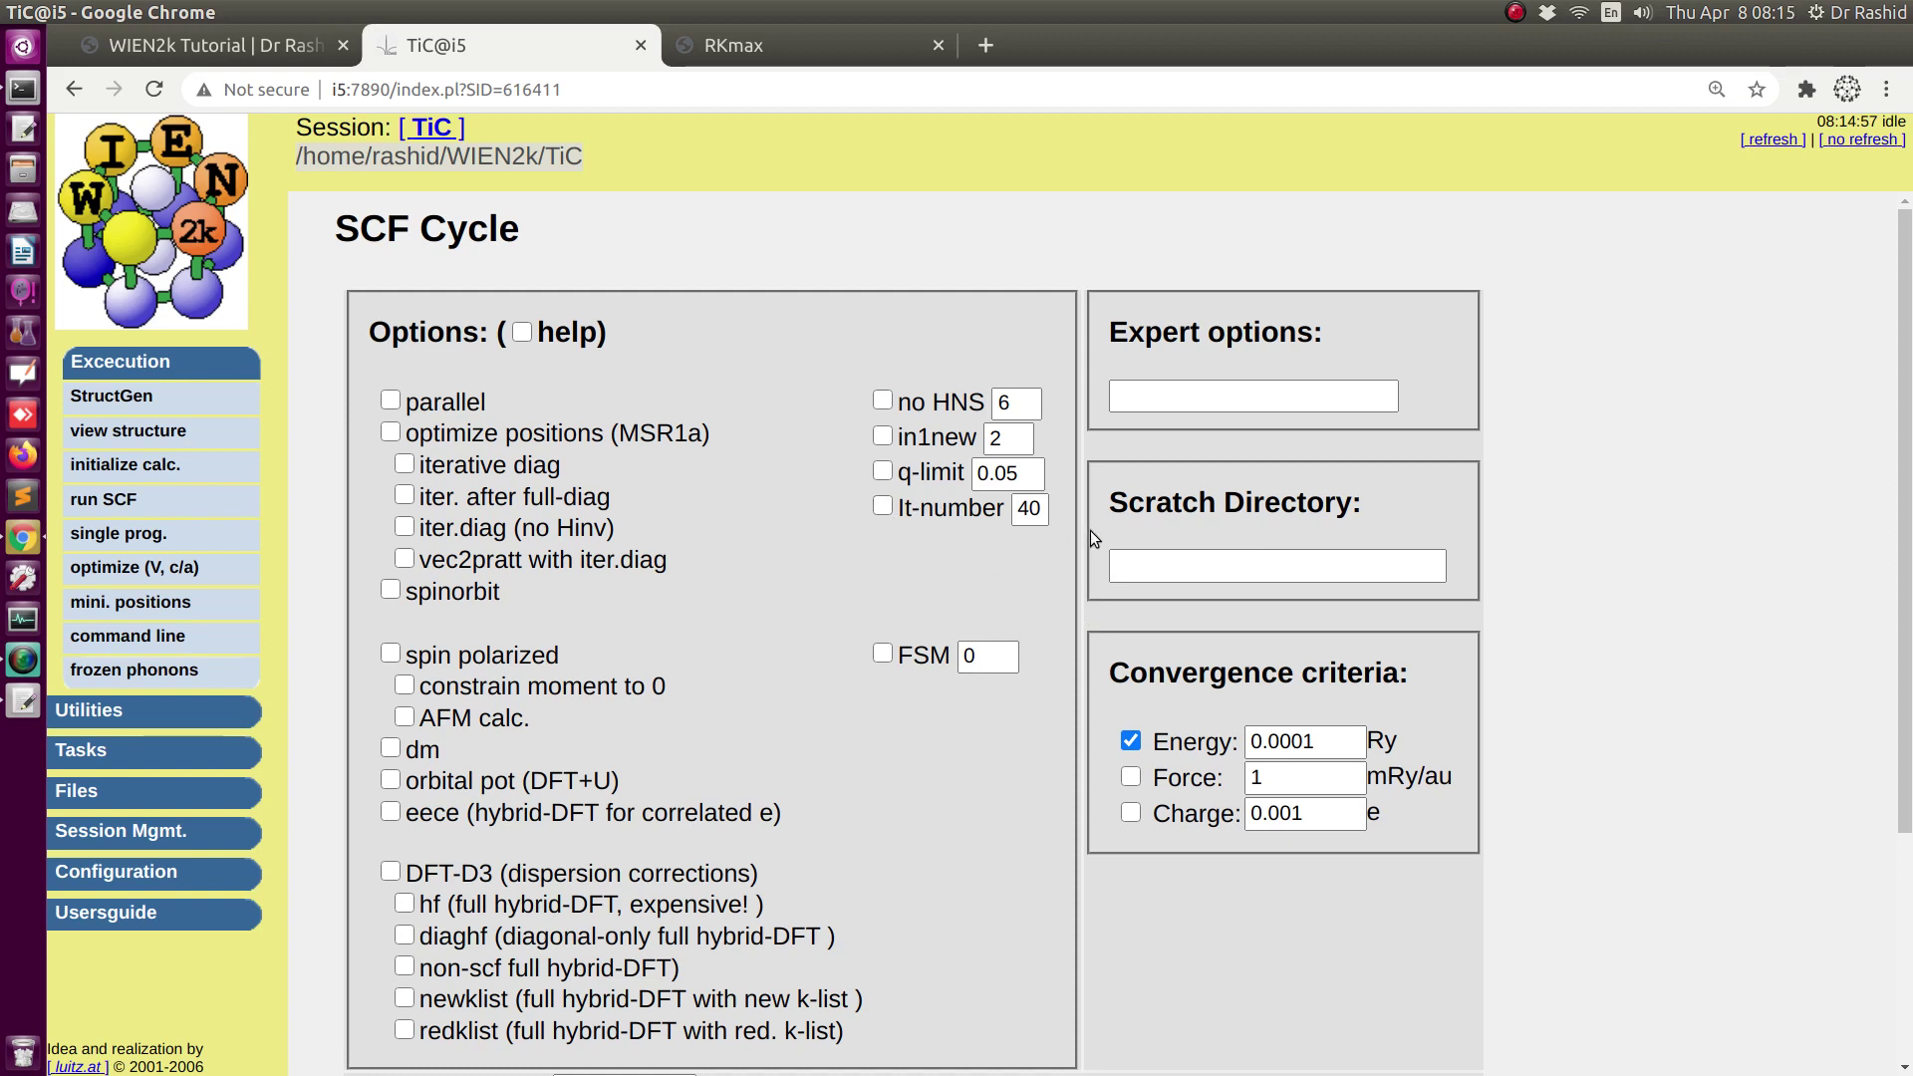
scroll(1072, 538, "down", 3)
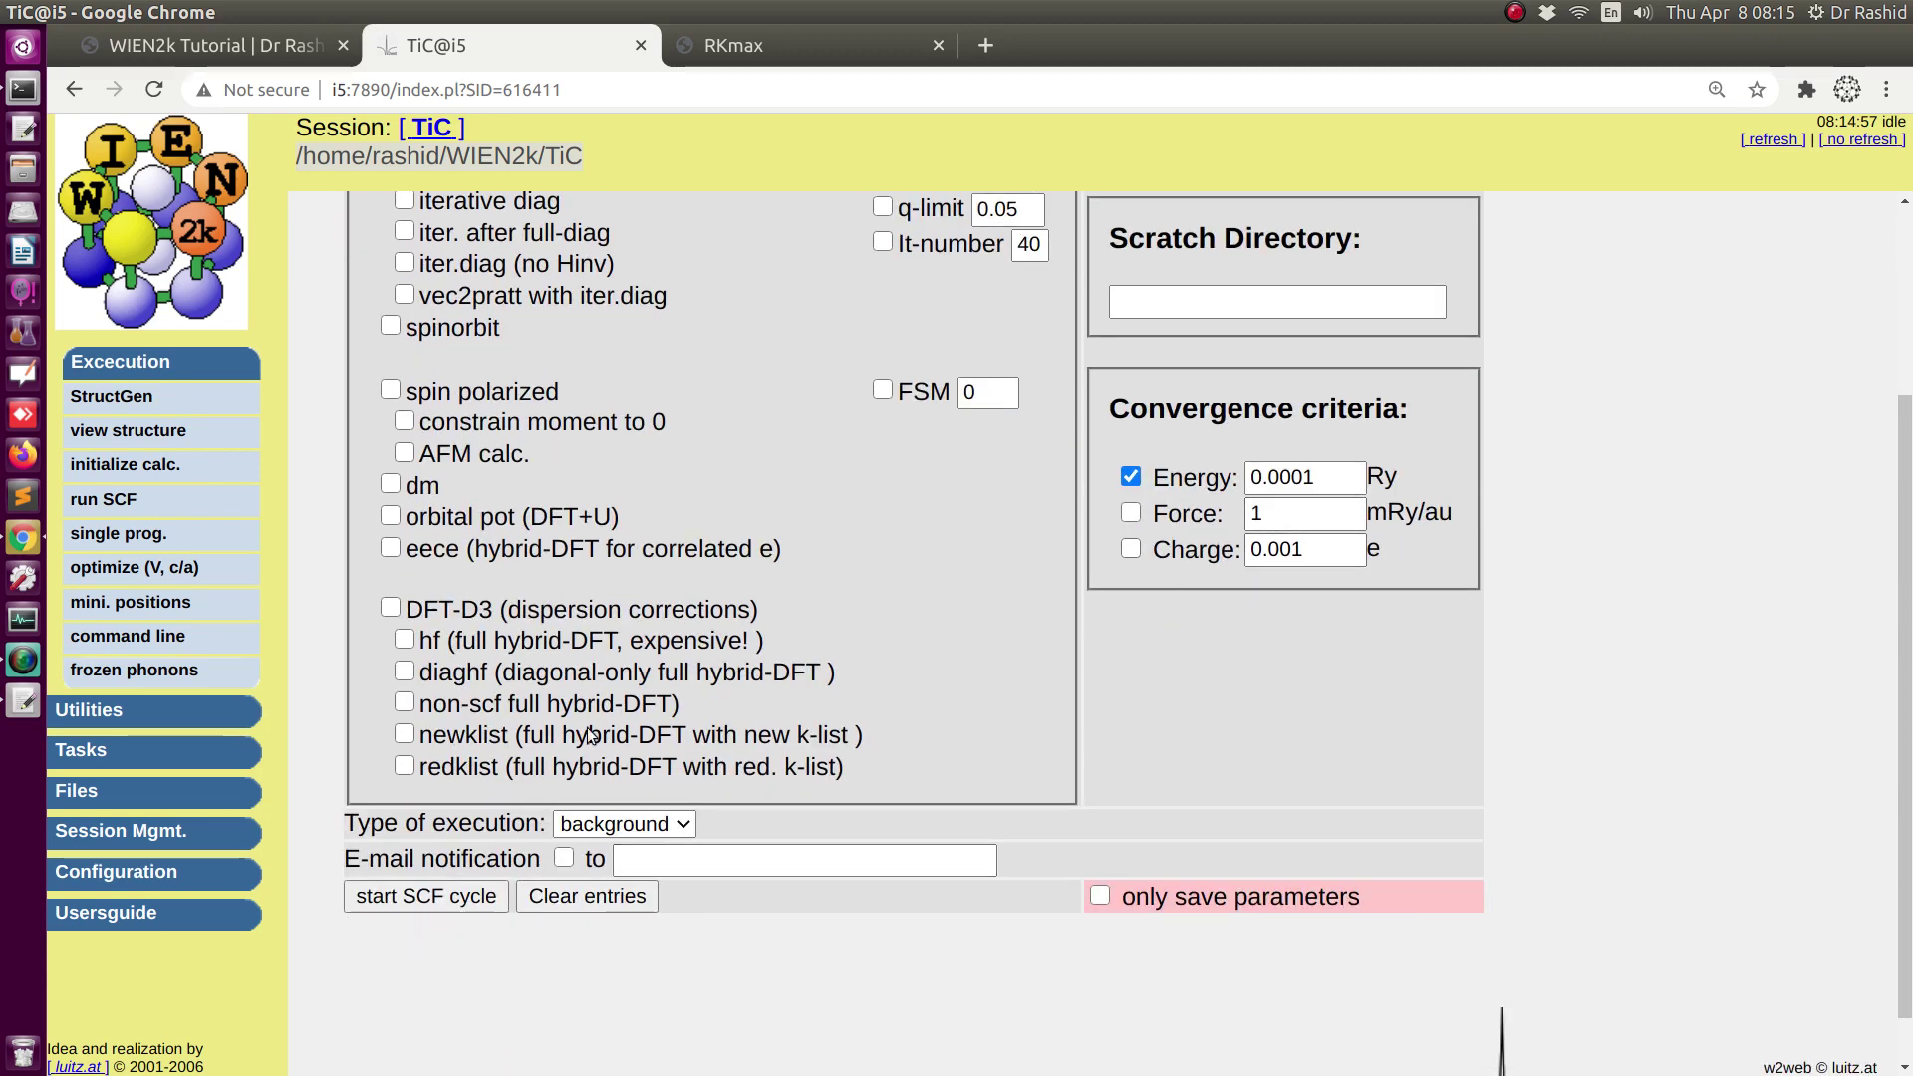
left_click(418, 897)
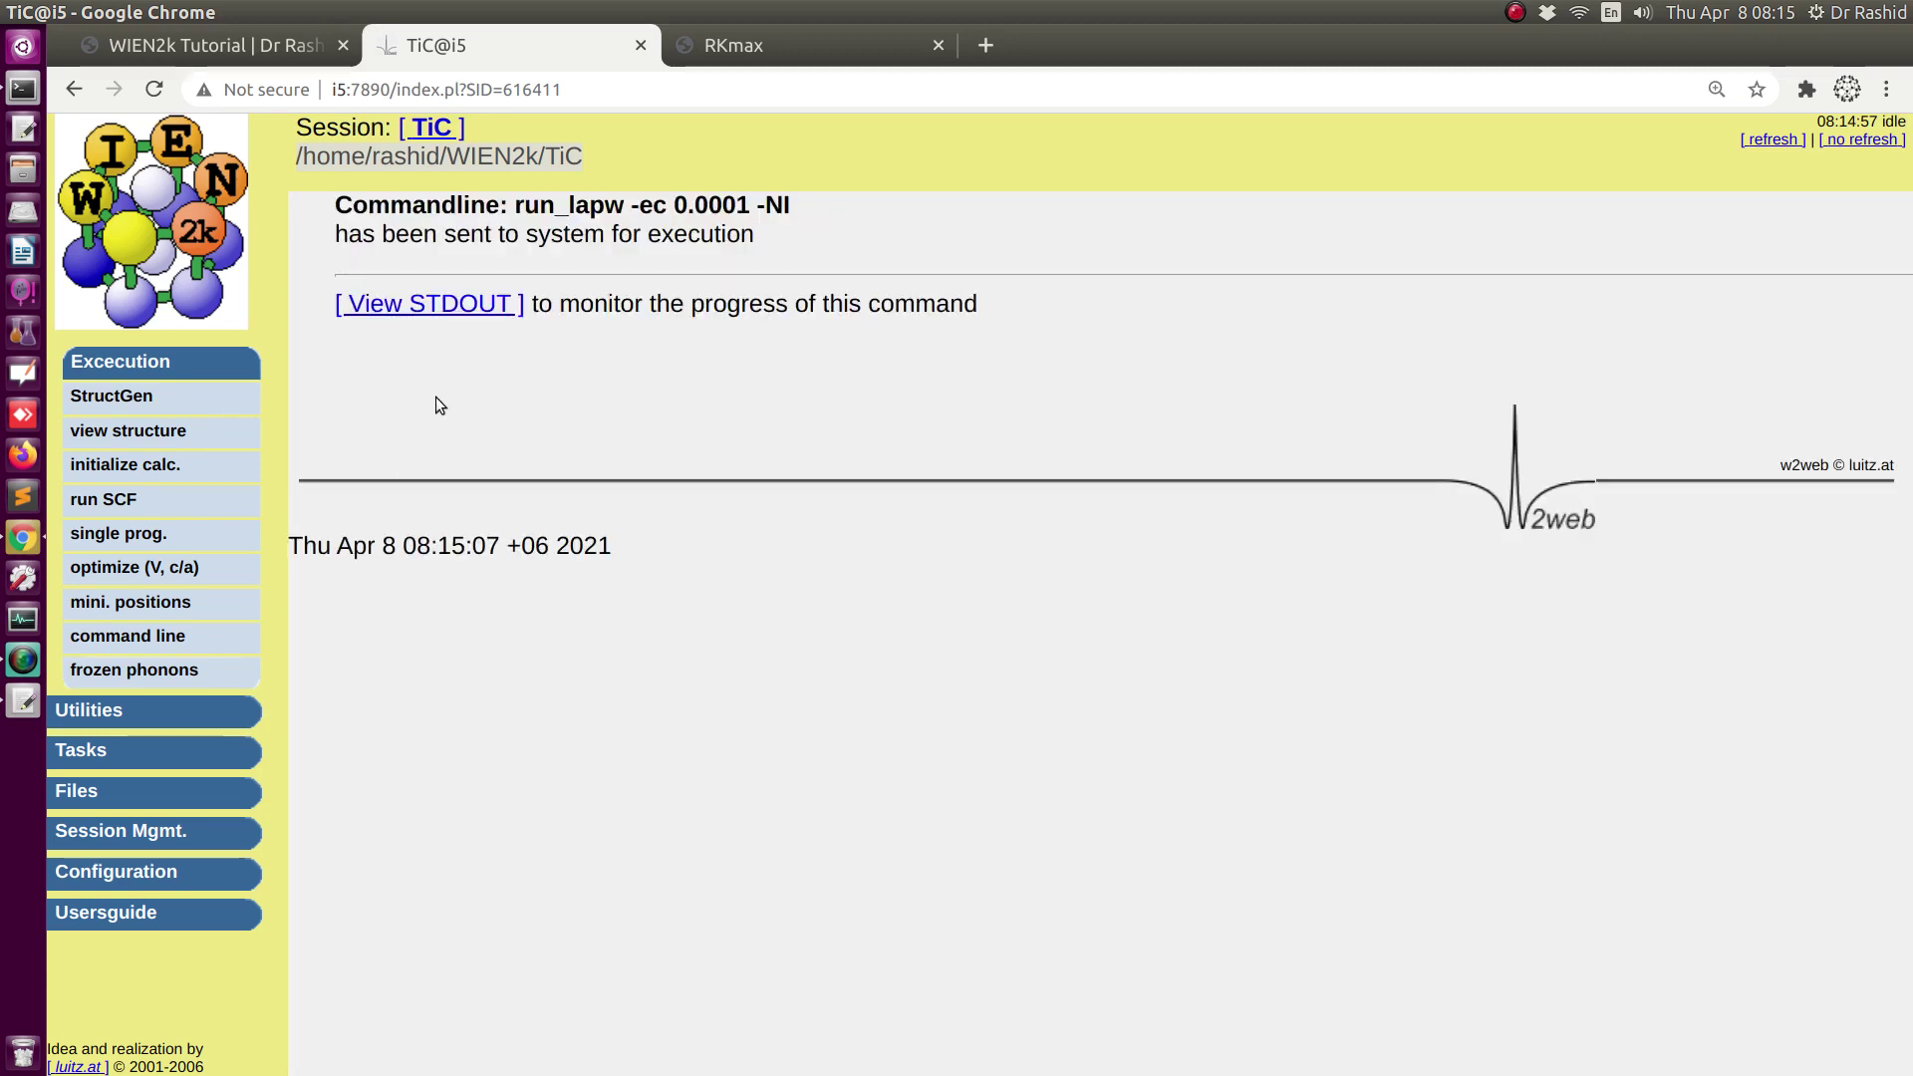
- View the SCF run's STDOUT and reload it repeatedly in reverse order to monitor the cycles
left_click(493, 304)
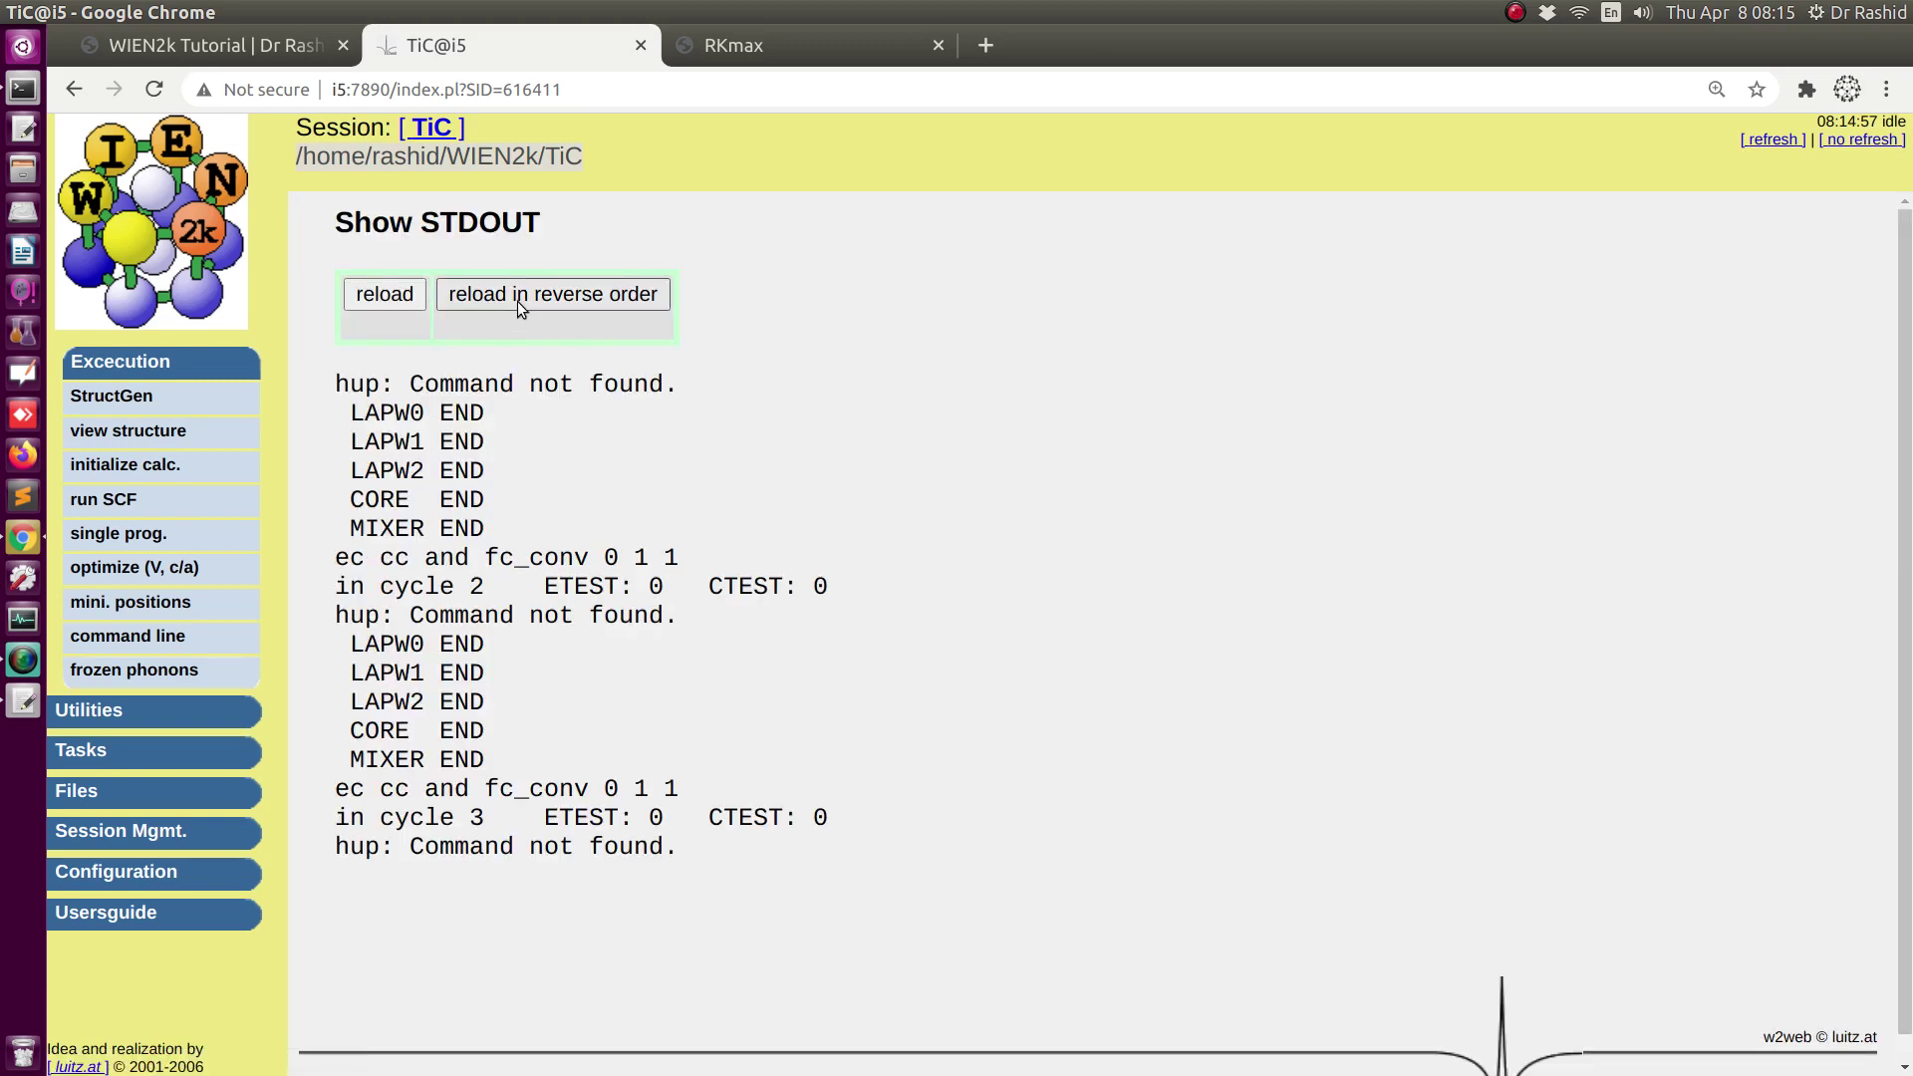
left_click(517, 296)
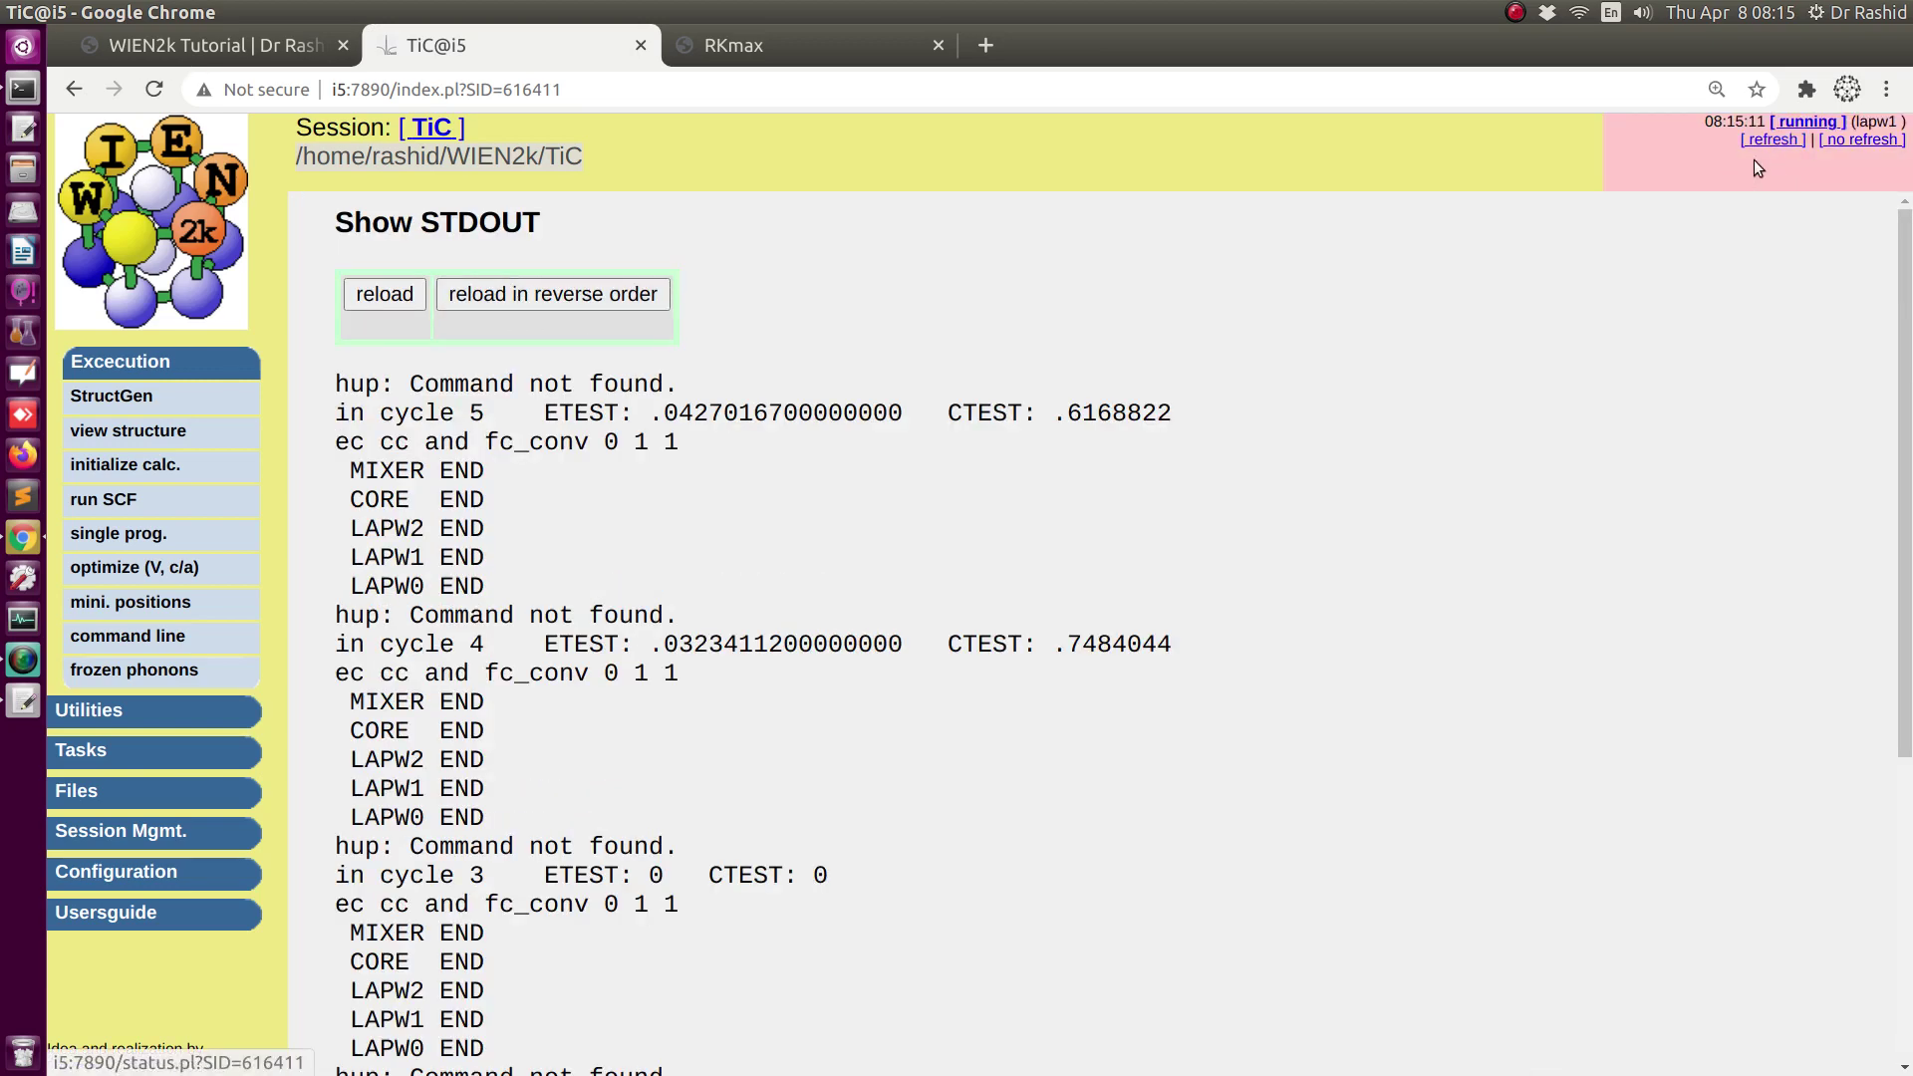
left_click(528, 299)
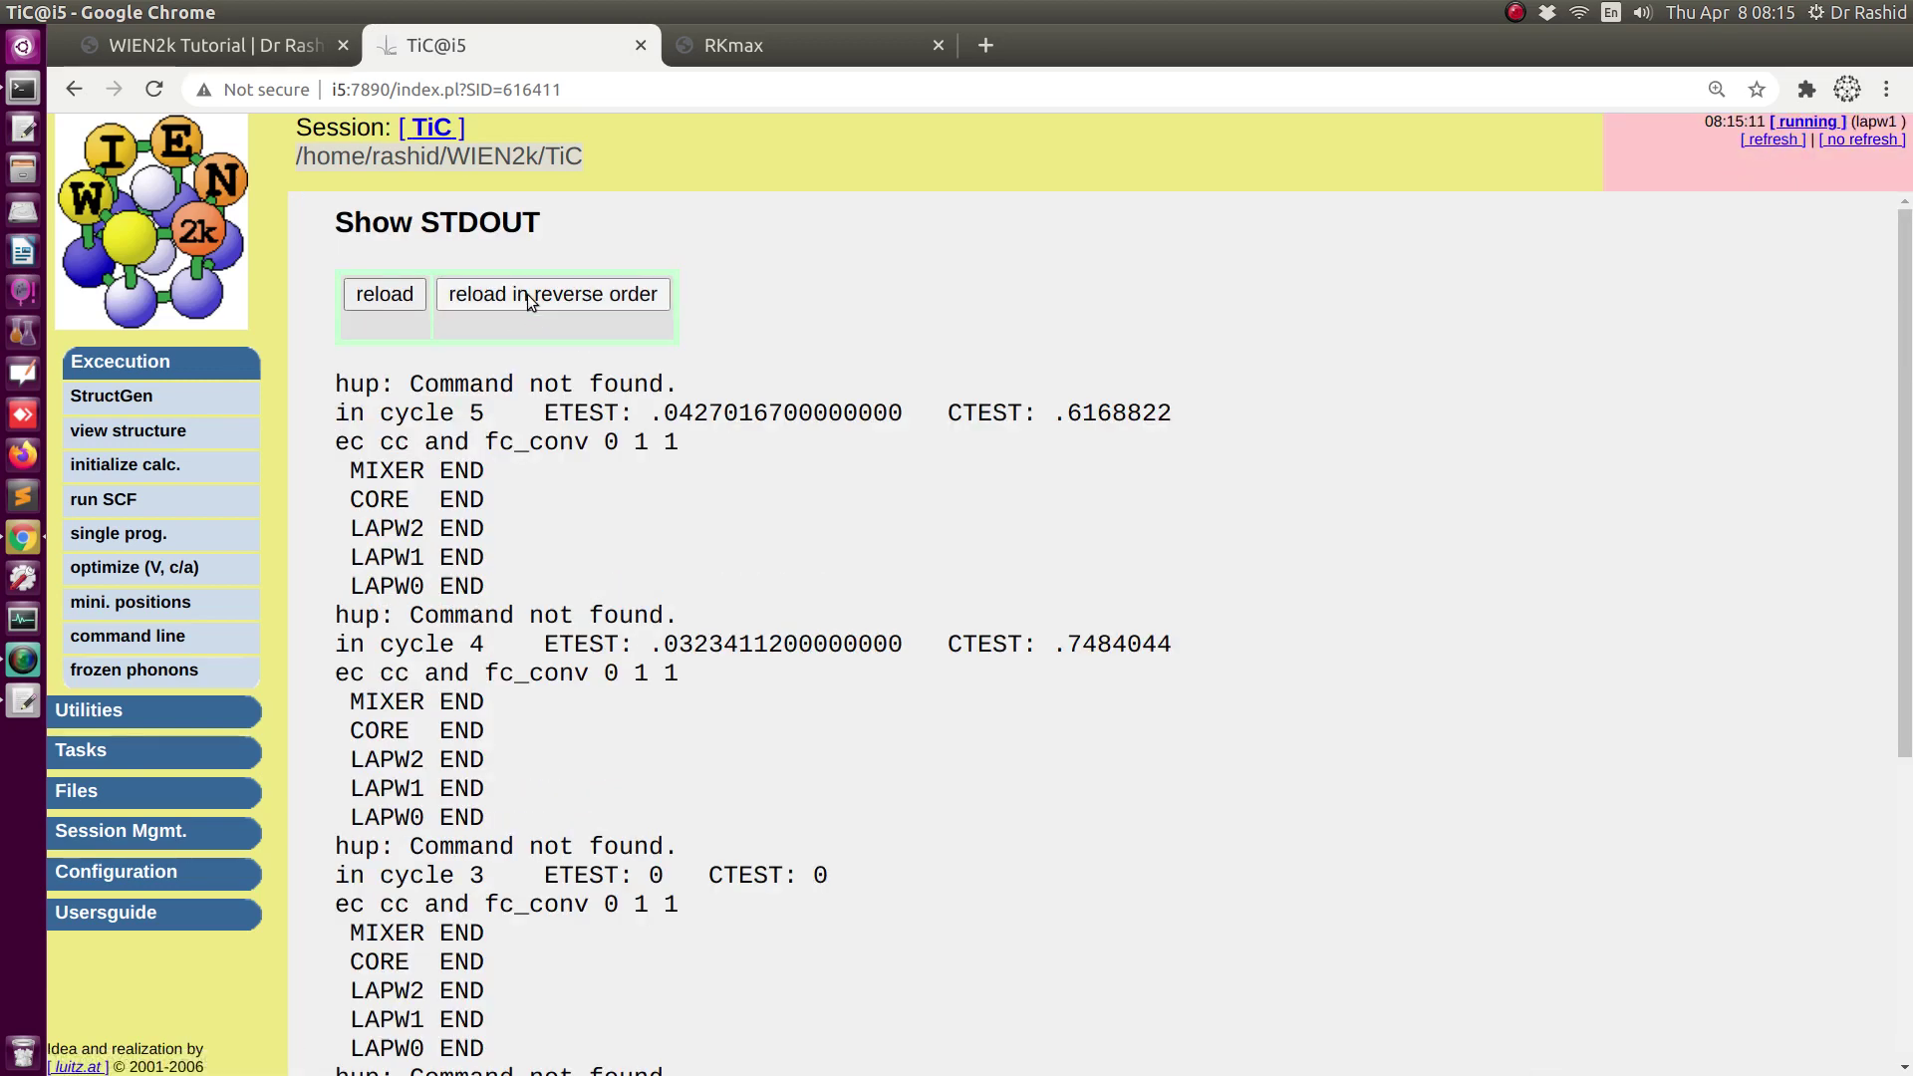
double_click(493, 156)
left_click(555, 214)
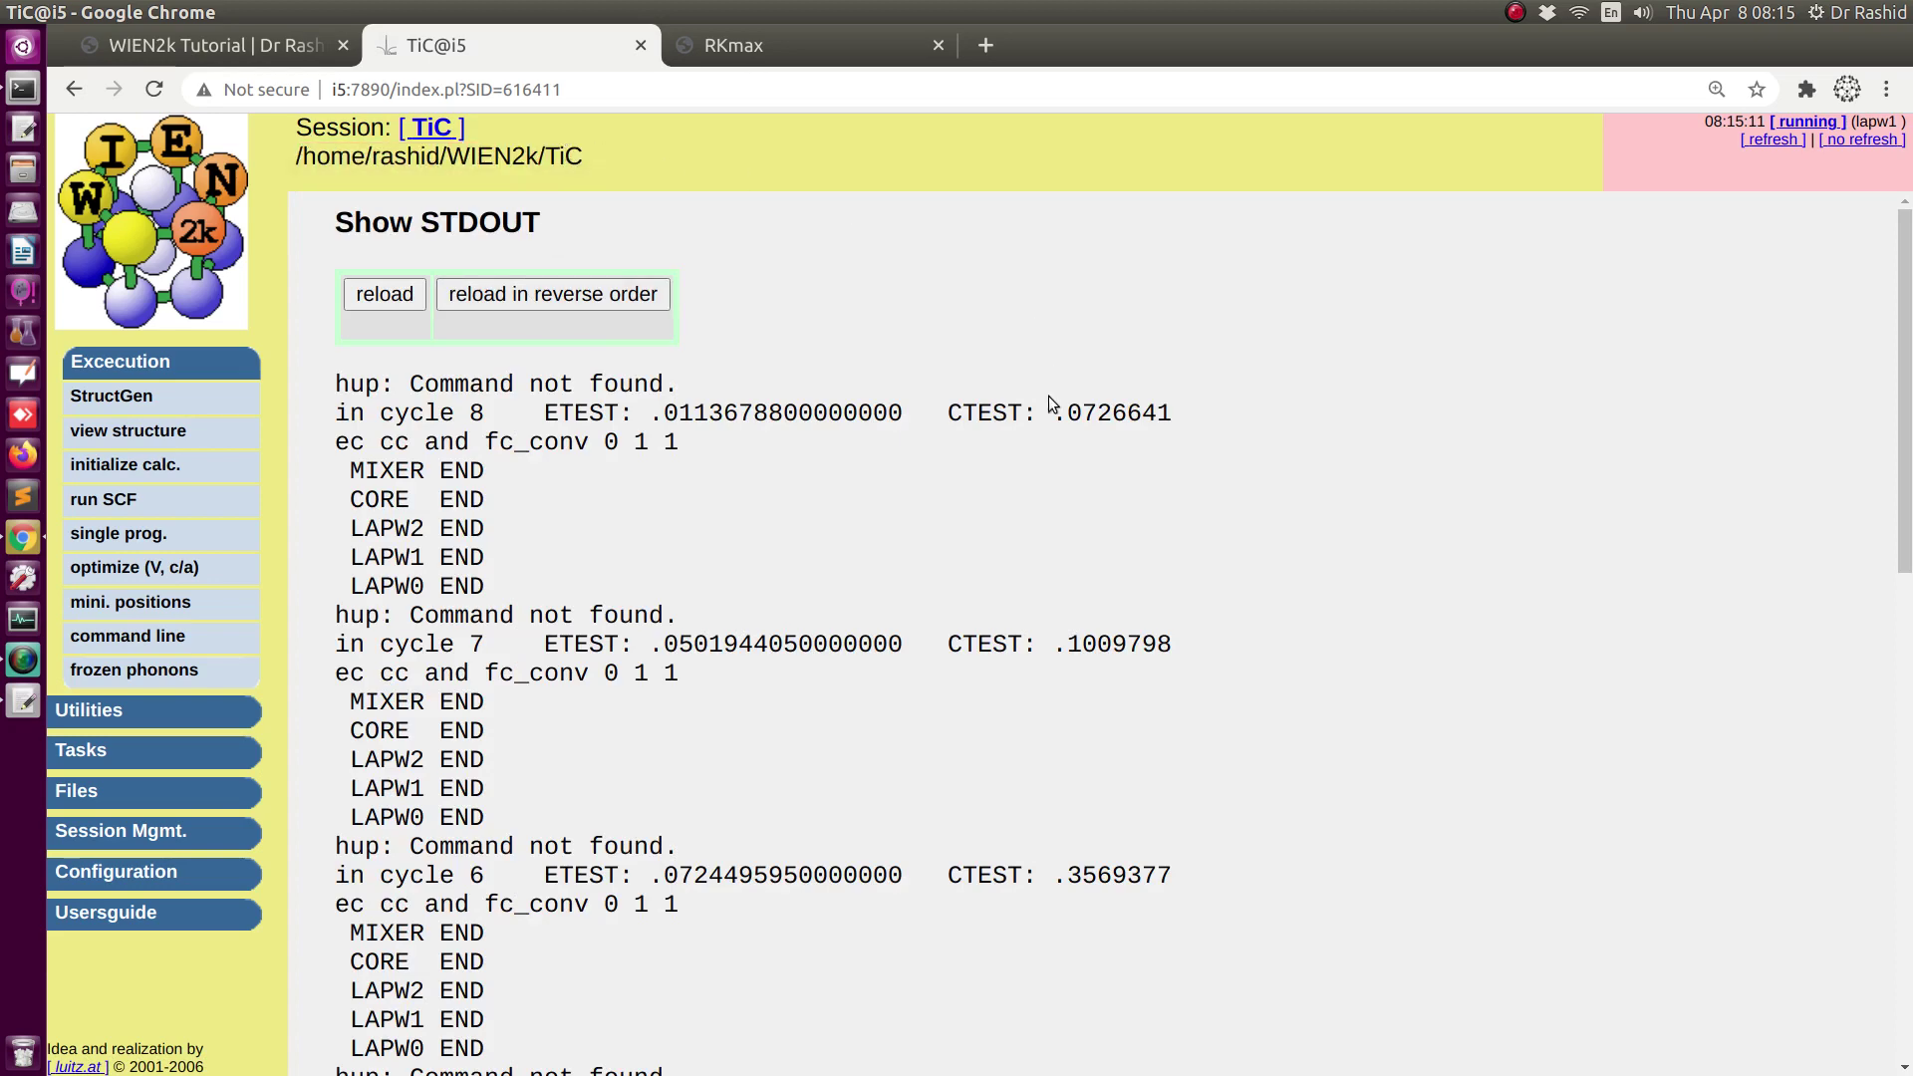
left_click(598, 295)
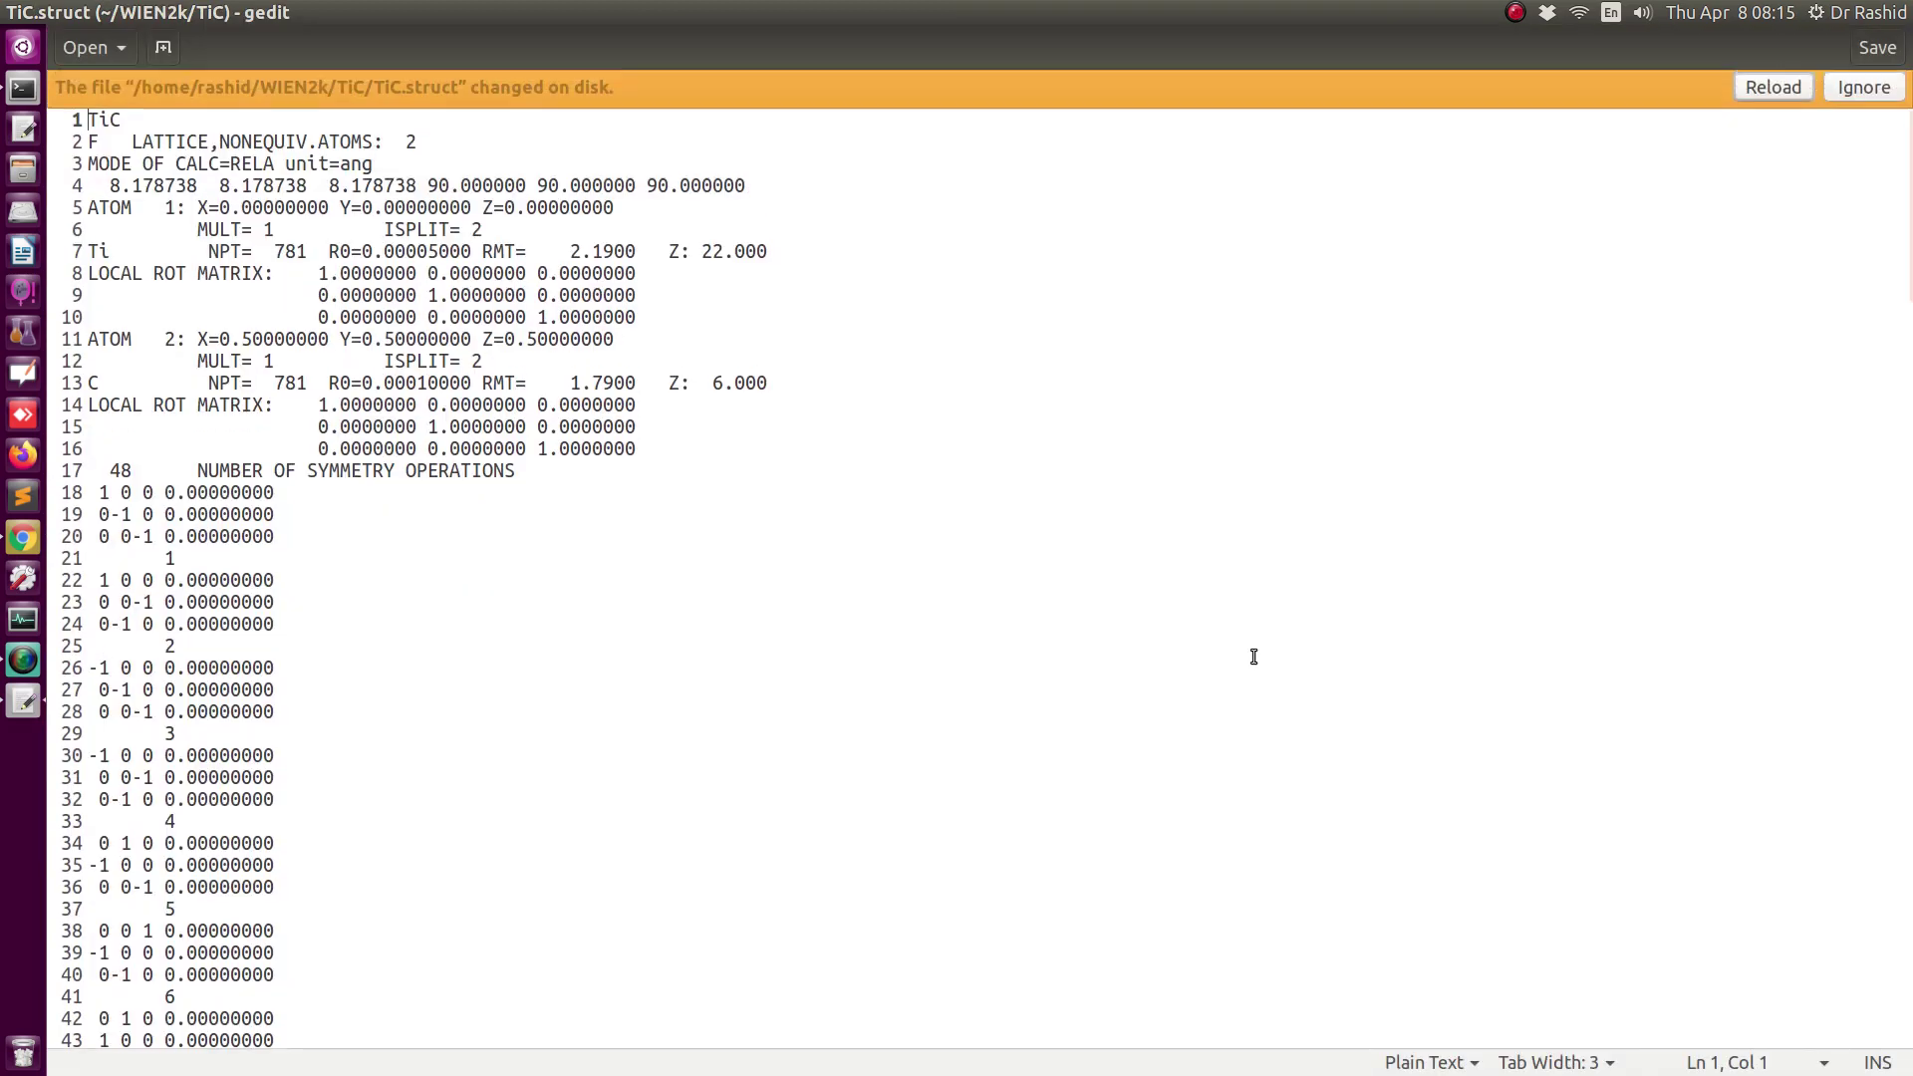
- Switch to the terminal, list the SCF files in the TiC directory with ls *scf, and highlight TiC.scf
key("alt+Tab")
key("alt+Tab")
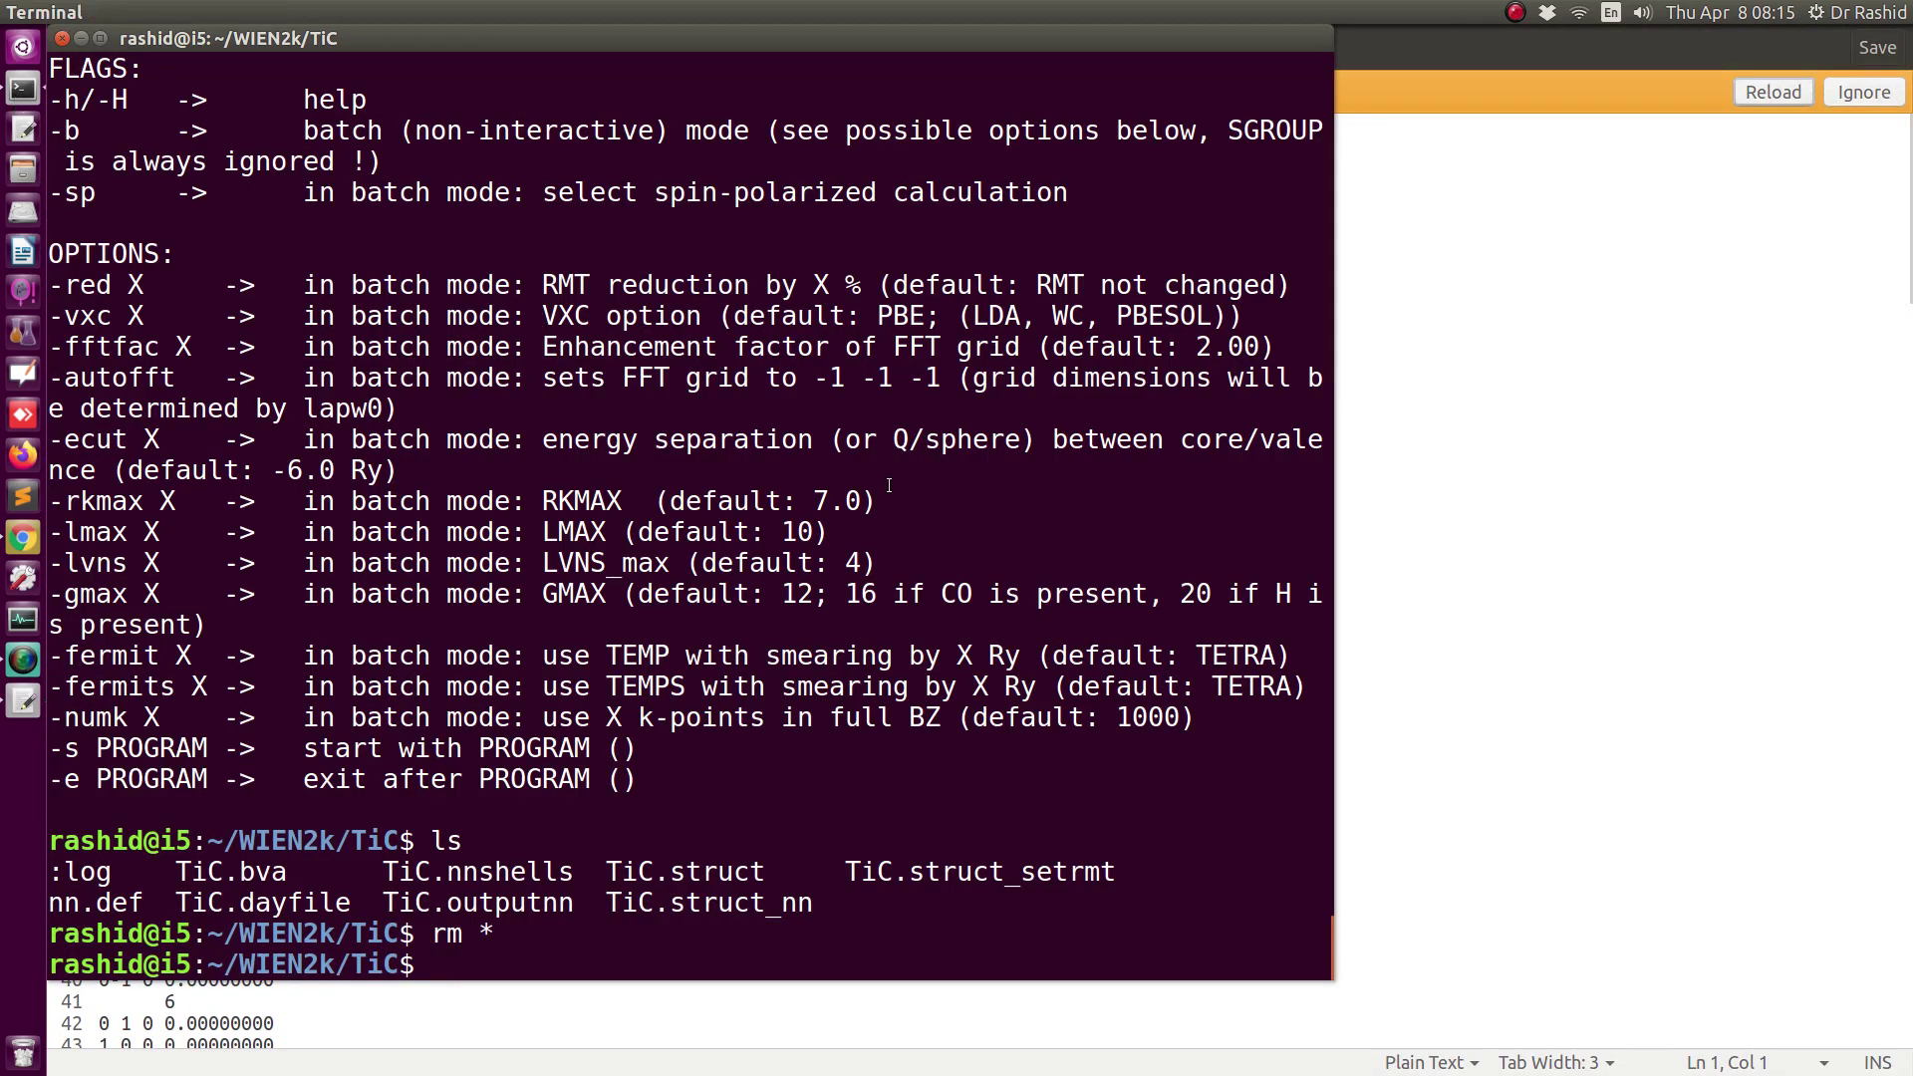
type("ls *scf")
key("Return")
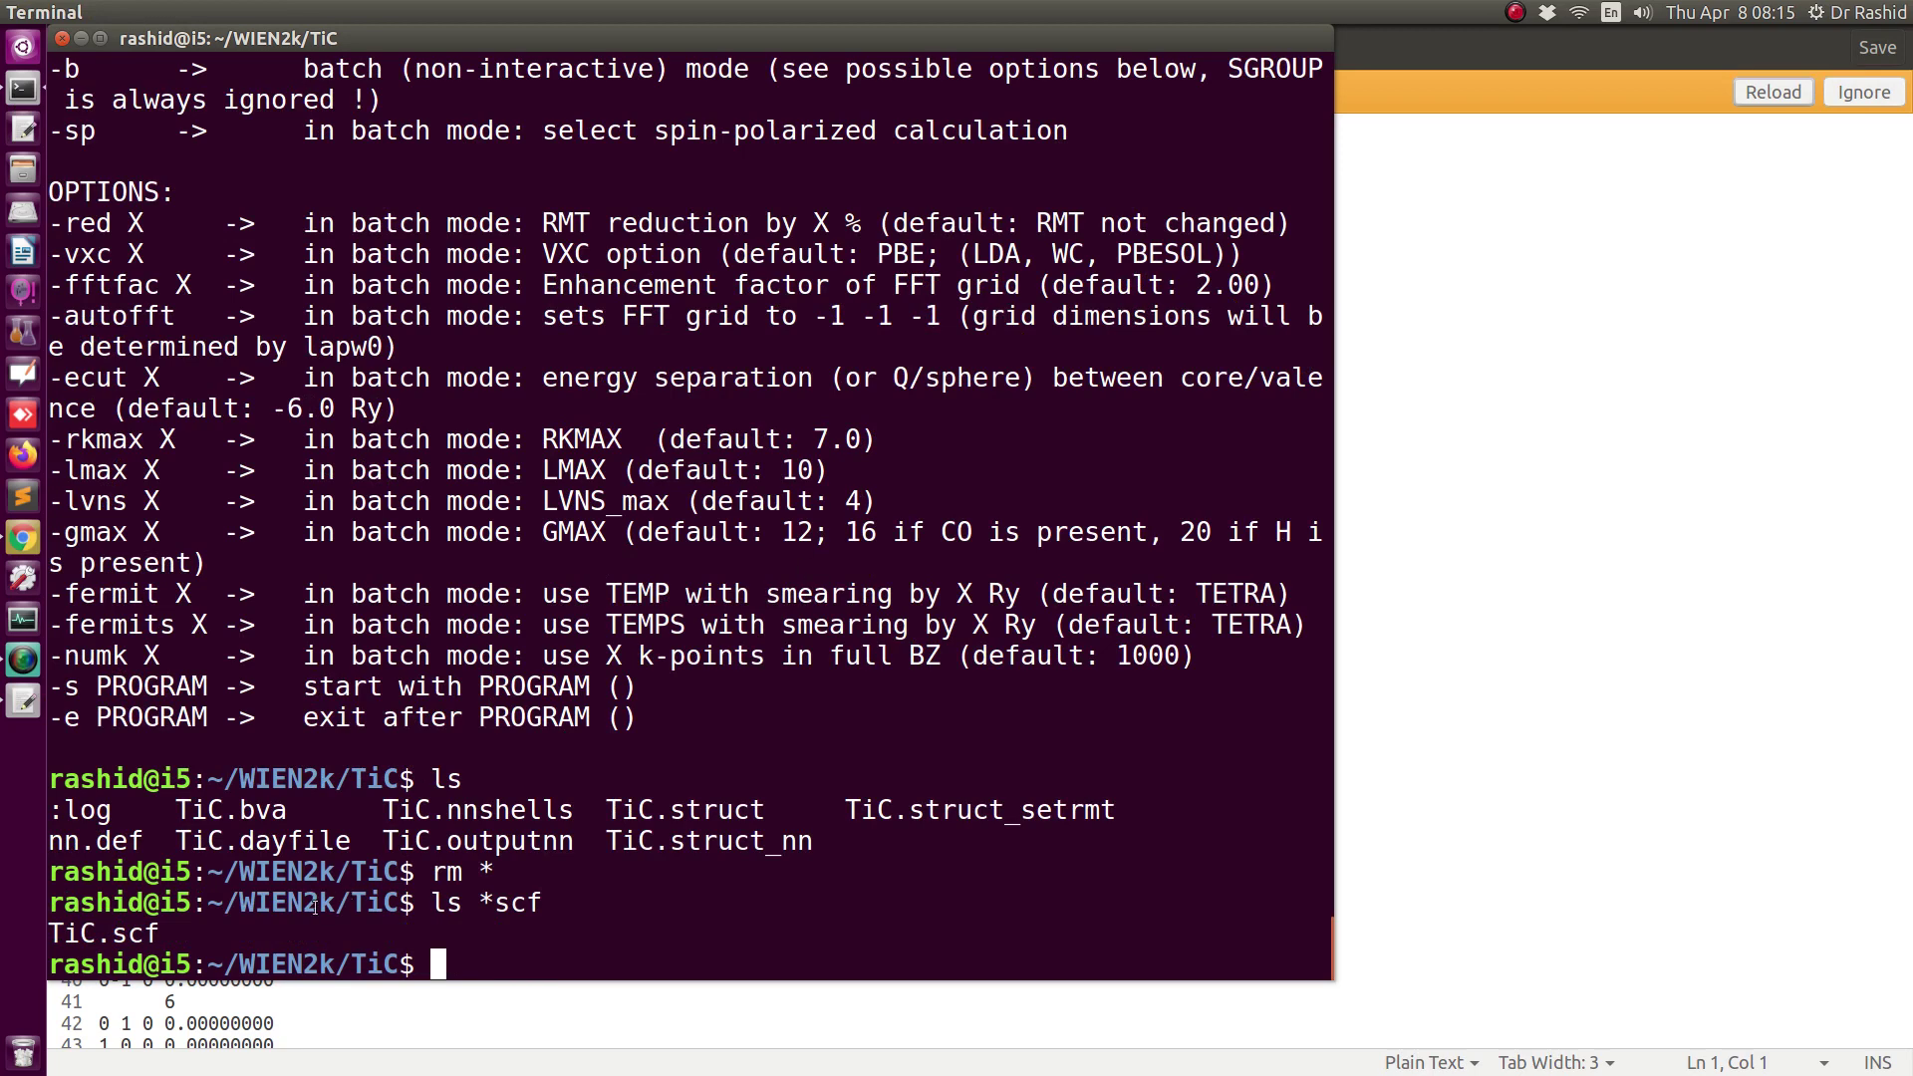
left_click_drag(161, 932, 49, 930)
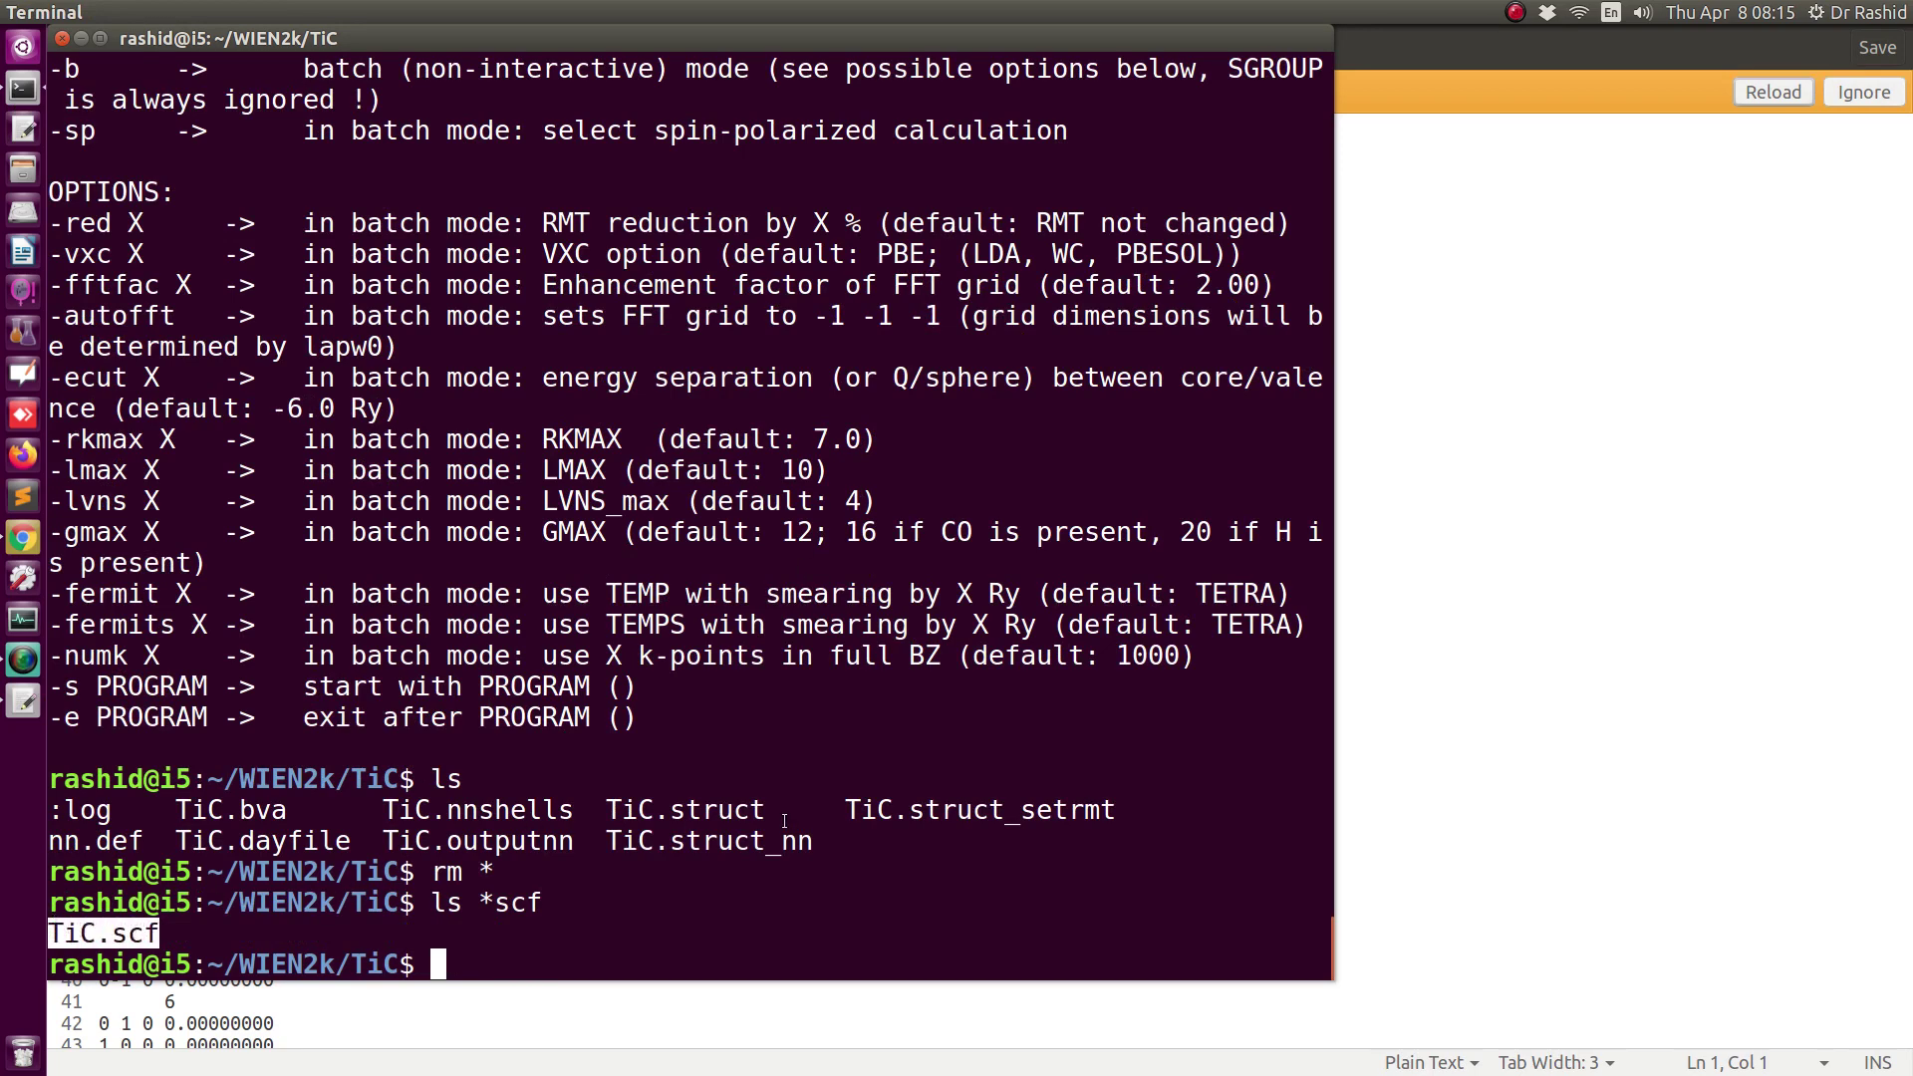
- Switch back to Chrome and show the WIEN2k Tutorials web page
key("alt+Tab")
key("alt+Tab")
key("alt+Tab")
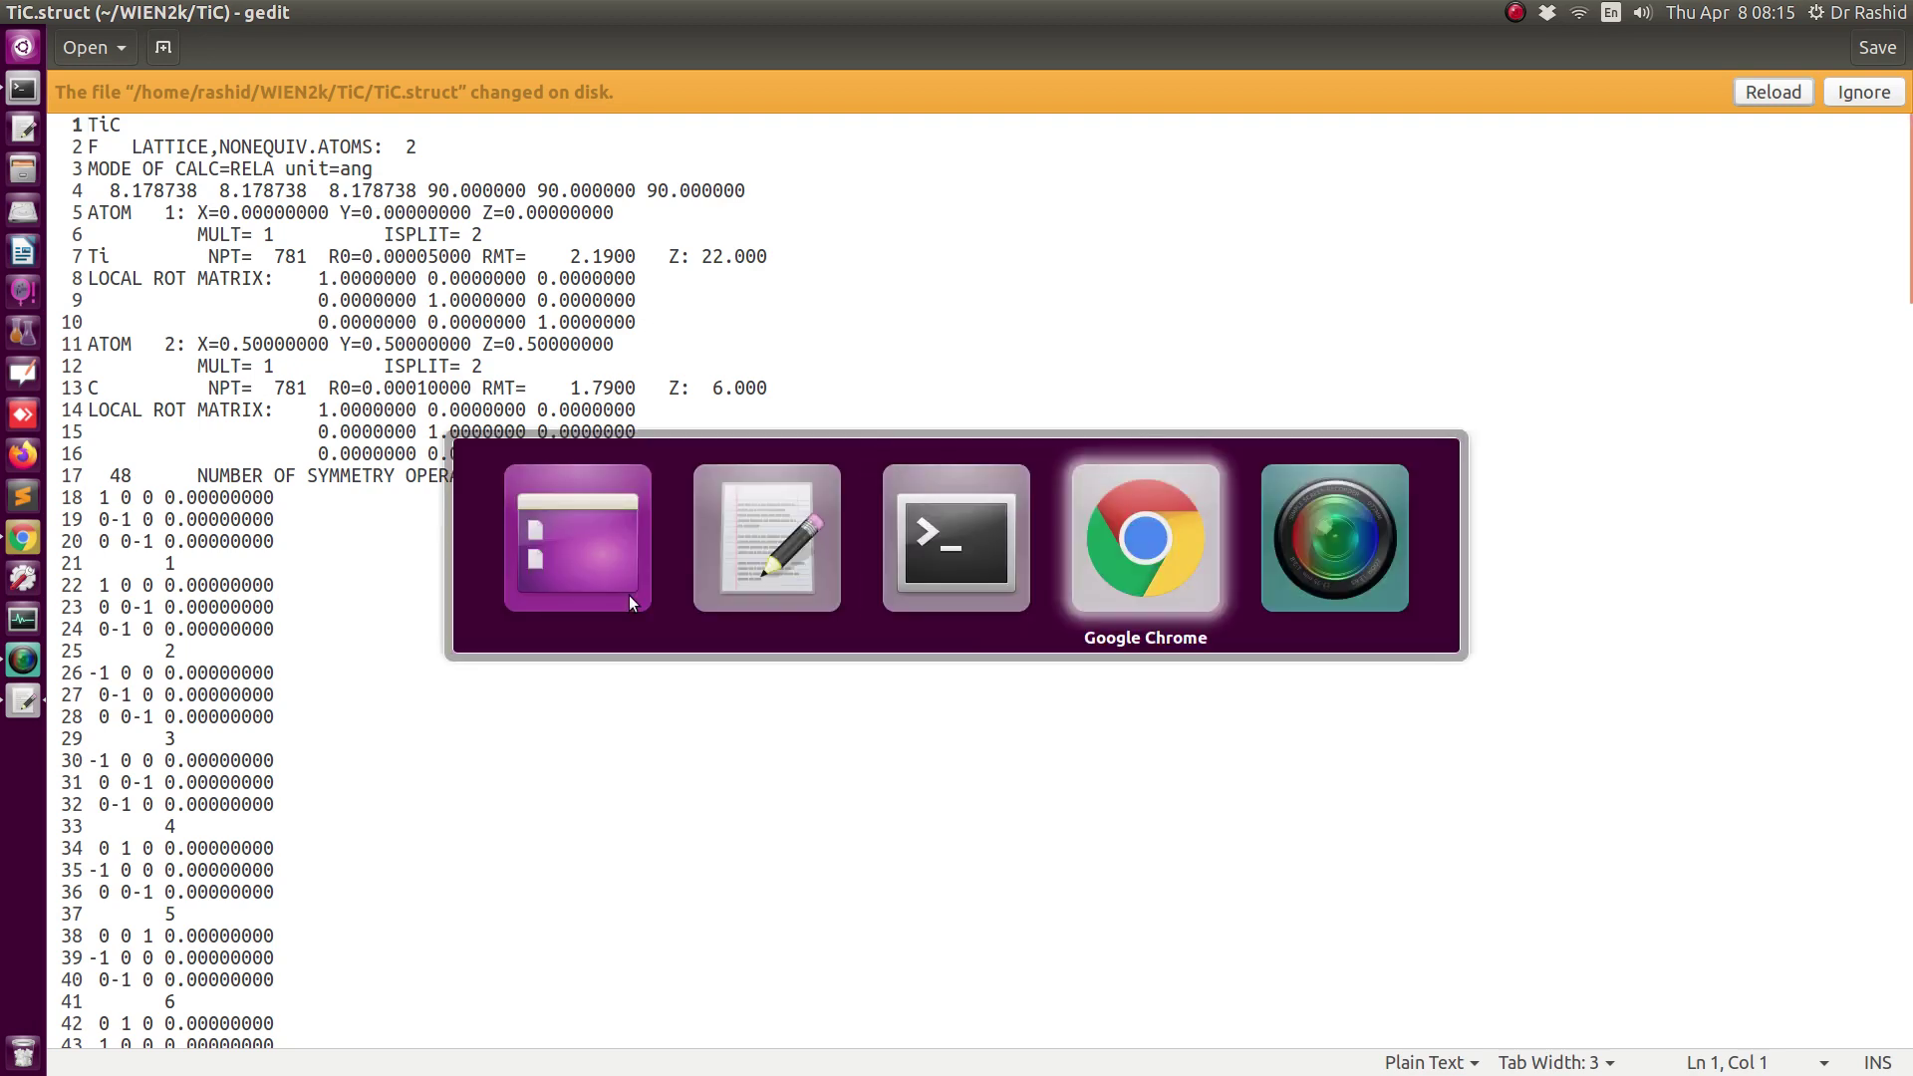
left_click(207, 46)
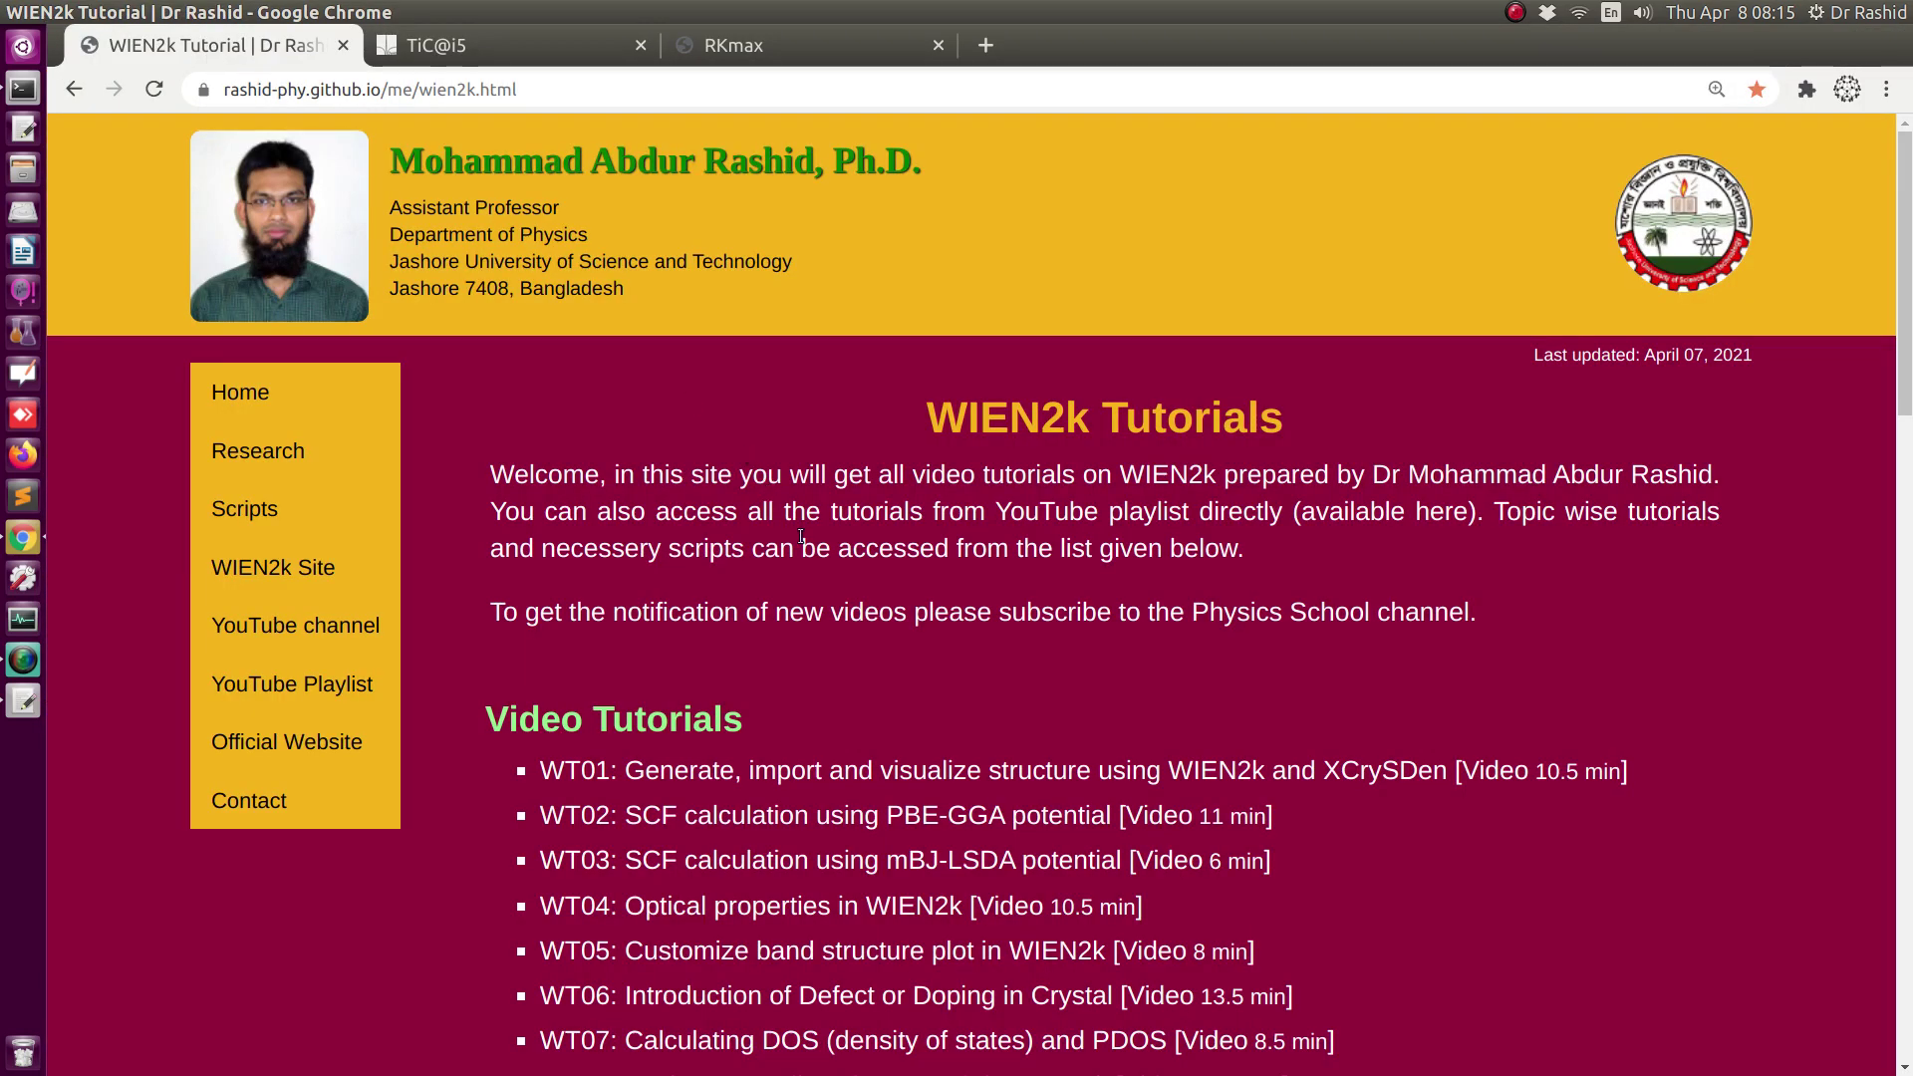